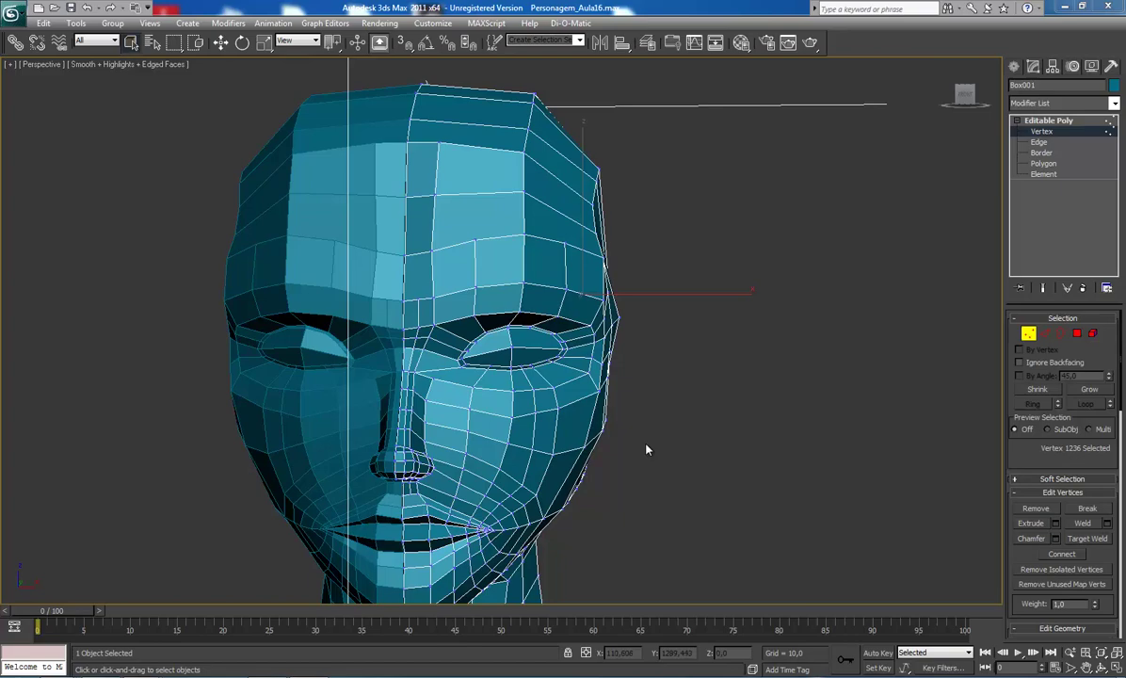
# Step: Frame the forehead and, in Edge mode, start selecting its diagonal radial edges
pyautogui.scroll(-5, 656, 420)
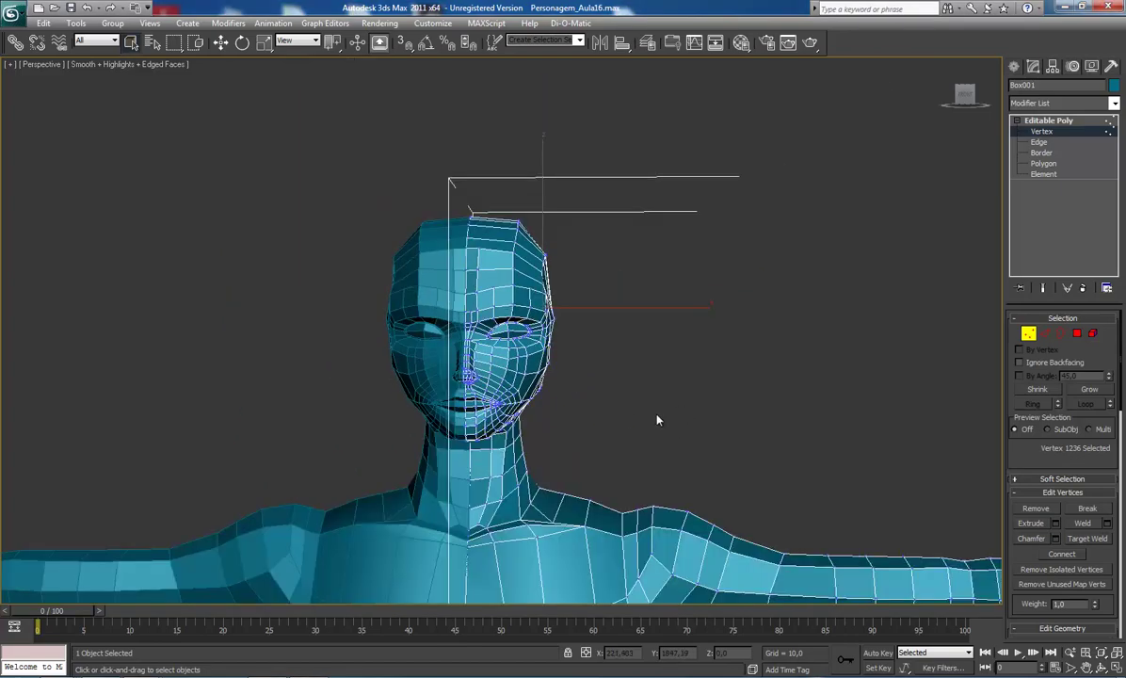
pyautogui.scroll(5, 656, 420)
pyautogui.moveTo(657, 420)
pyautogui.keyDown('alt'); pyautogui.mouseDown(button='middle')
pyautogui.moveTo(547, 346)
pyautogui.moveTo(501, 372)
pyautogui.moveTo(549, 432)
pyautogui.moveTo(597, 350)
pyautogui.moveTo(456, 355)
pyautogui.mouseUp(button='middle'); pyautogui.keyUp('alt')
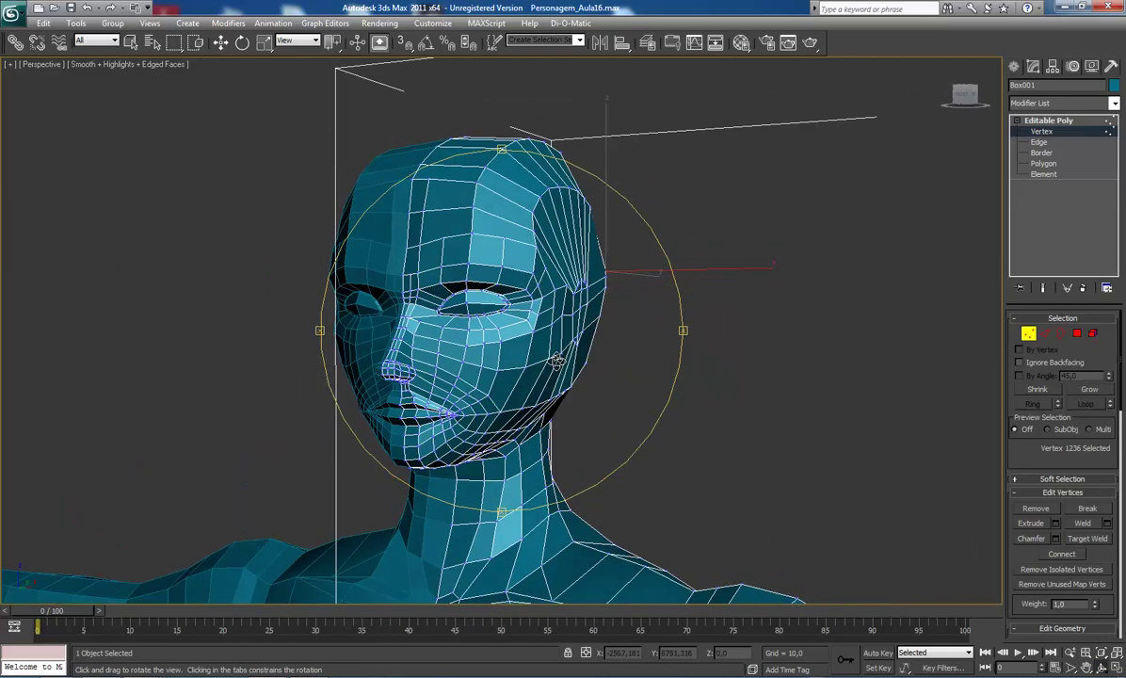
pyautogui.moveTo(541, 335)
pyautogui.keyDown('alt'); pyautogui.mouseDown(button='middle')
pyautogui.moveTo(496, 316)
pyautogui.moveTo(511, 352)
pyautogui.mouseUp(button='middle'); pyautogui.keyUp('alt')
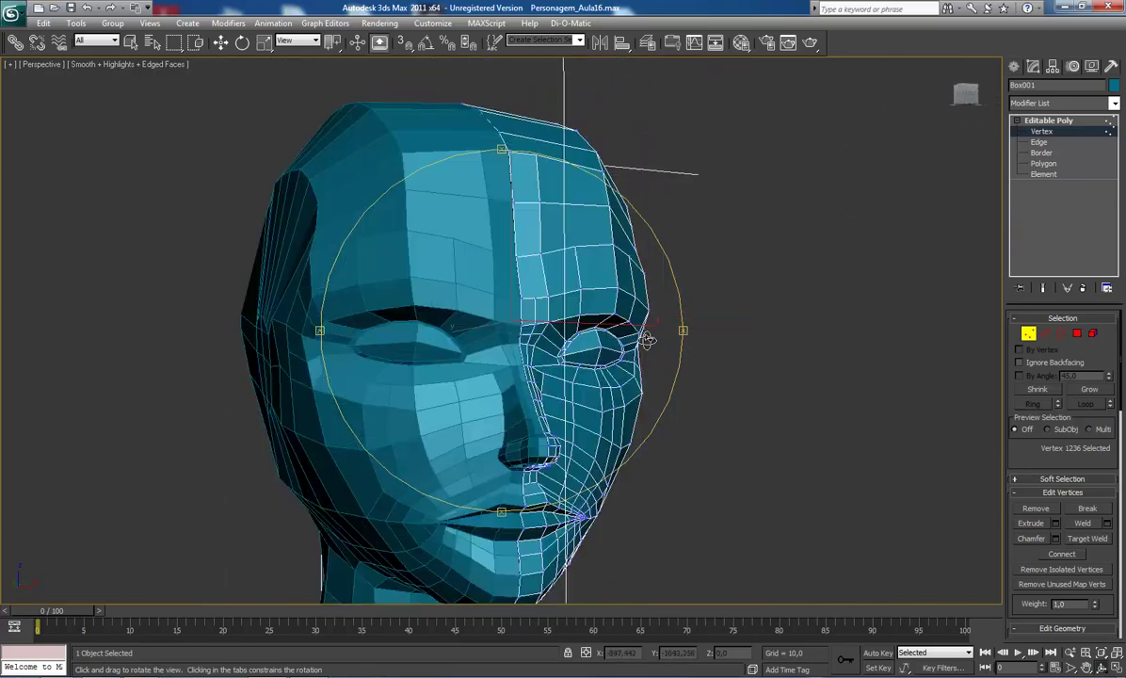
pyautogui.press('2')
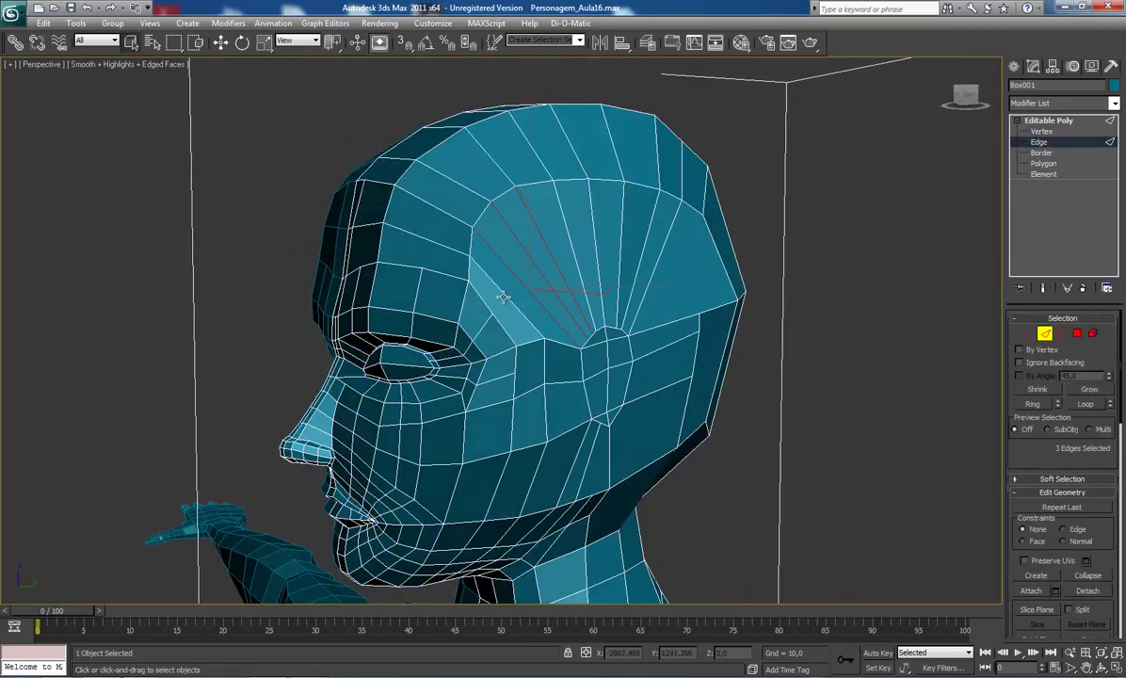
pyautogui.click(504, 297)
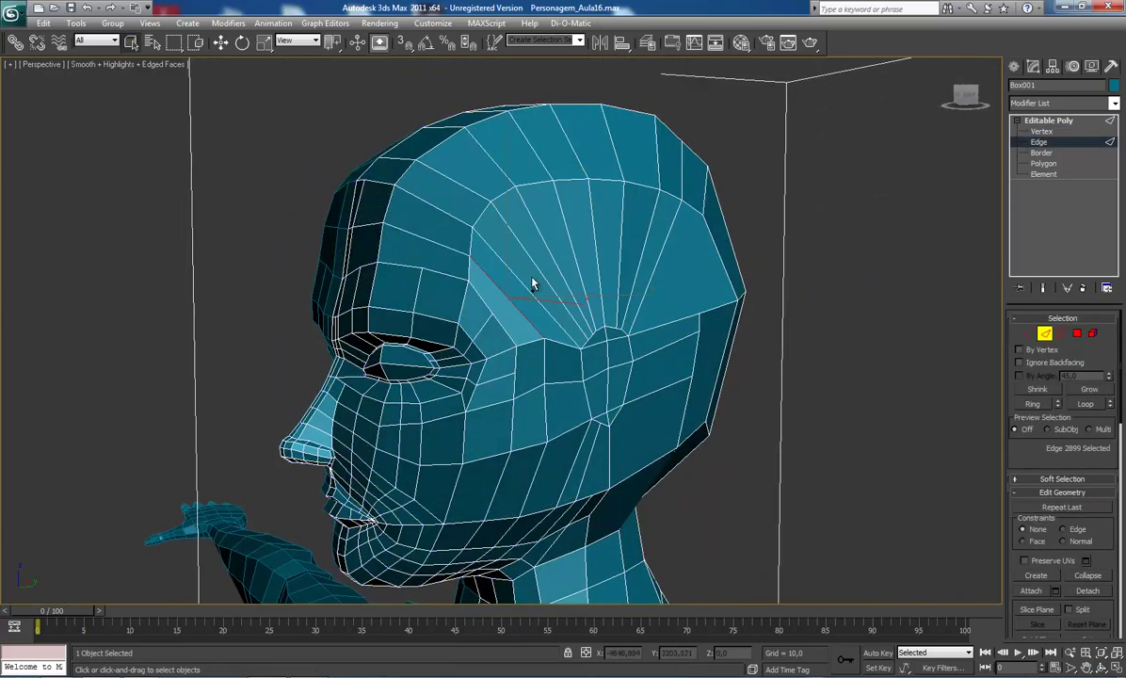
pyautogui.keyDown('ctrl'); pyautogui.click(528, 288); pyautogui.keyUp('ctrl')
pyautogui.keyDown('ctrl'); pyautogui.click(557, 268); pyautogui.keyUp('ctrl')
pyautogui.keyDown('ctrl'); pyautogui.click(576, 258); pyautogui.keyUp('ctrl')
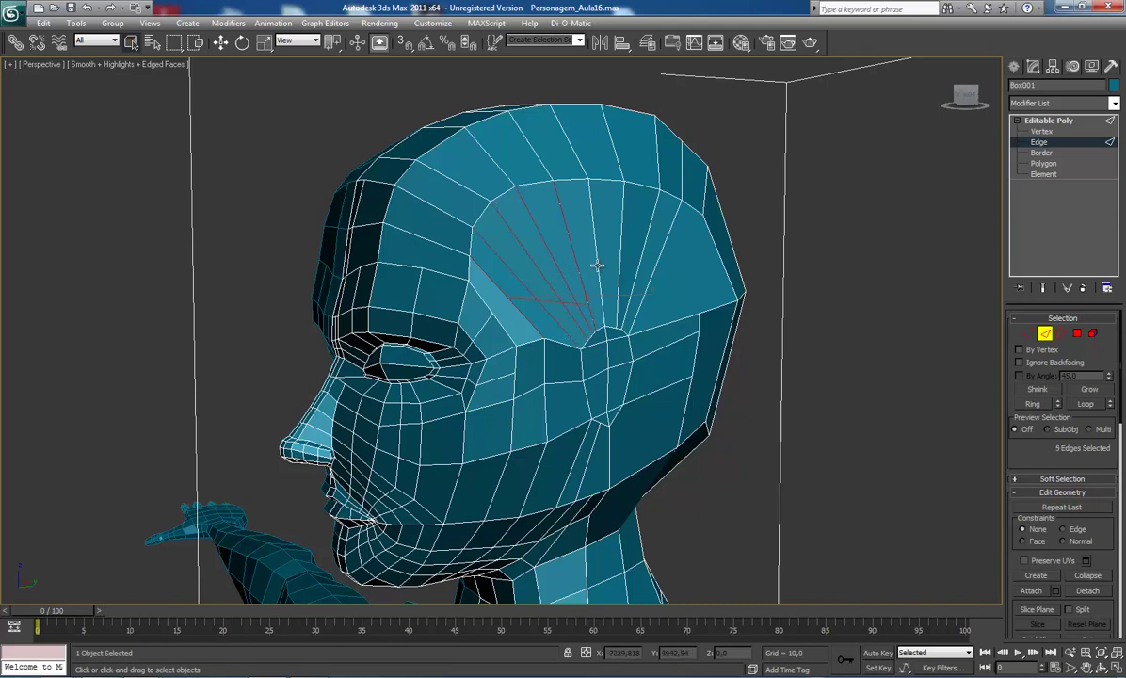
# Step: Add the remaining radial edges out to the head's side and connect them into a new loop
pyautogui.keyDown('ctrl'); pyautogui.click(599, 252); pyautogui.keyUp('ctrl')
pyautogui.keyDown('ctrl'); pyautogui.click(611, 254); pyautogui.keyUp('ctrl')
pyautogui.keyDown('ctrl'); pyautogui.click(633, 270); pyautogui.keyUp('ctrl')
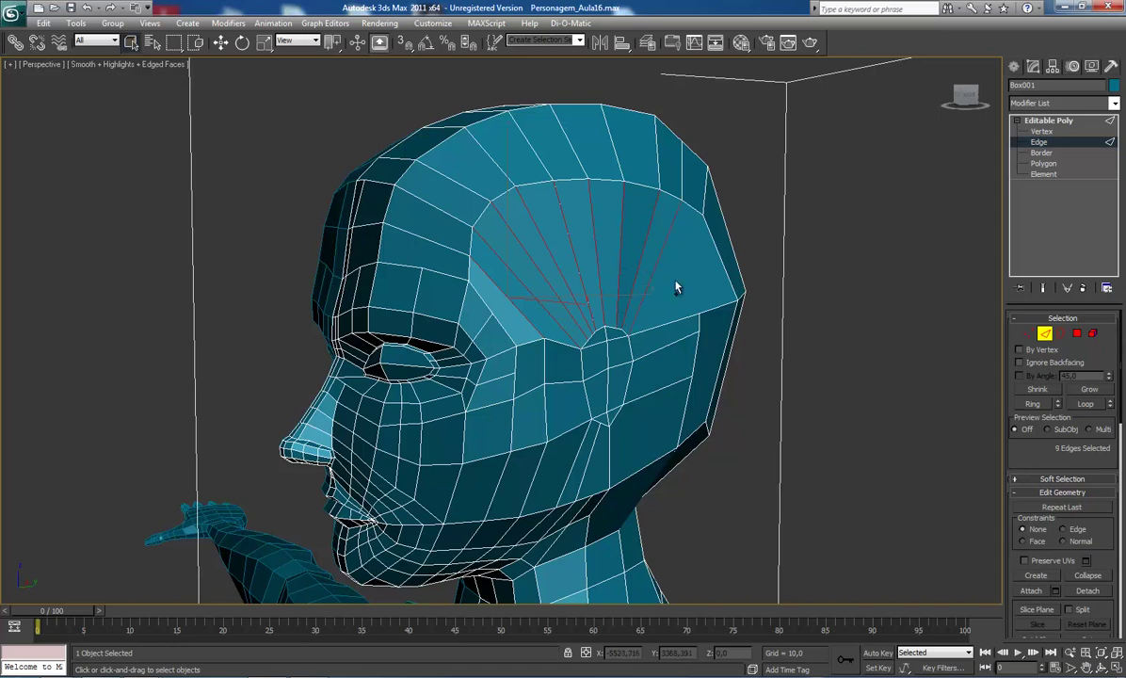
pyautogui.keyDown('ctrl'); pyautogui.click(720, 309); pyautogui.keyUp('ctrl')
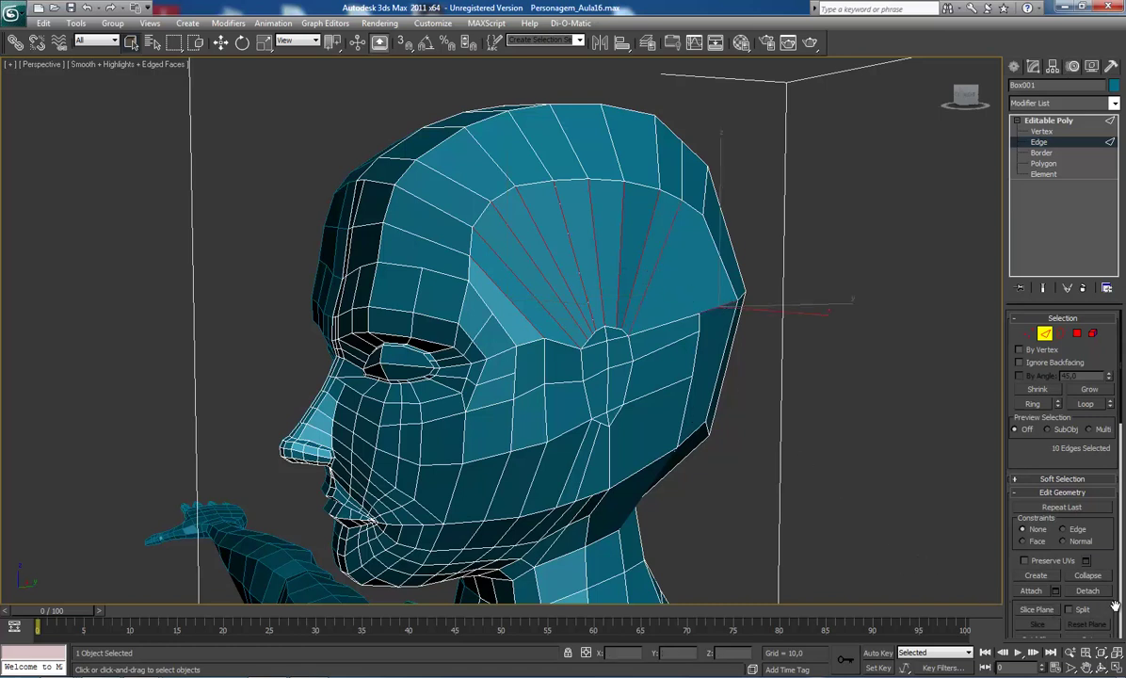
pyautogui.scroll(-5, 1118, 606)
pyautogui.scroll(-5, 1120, 610)
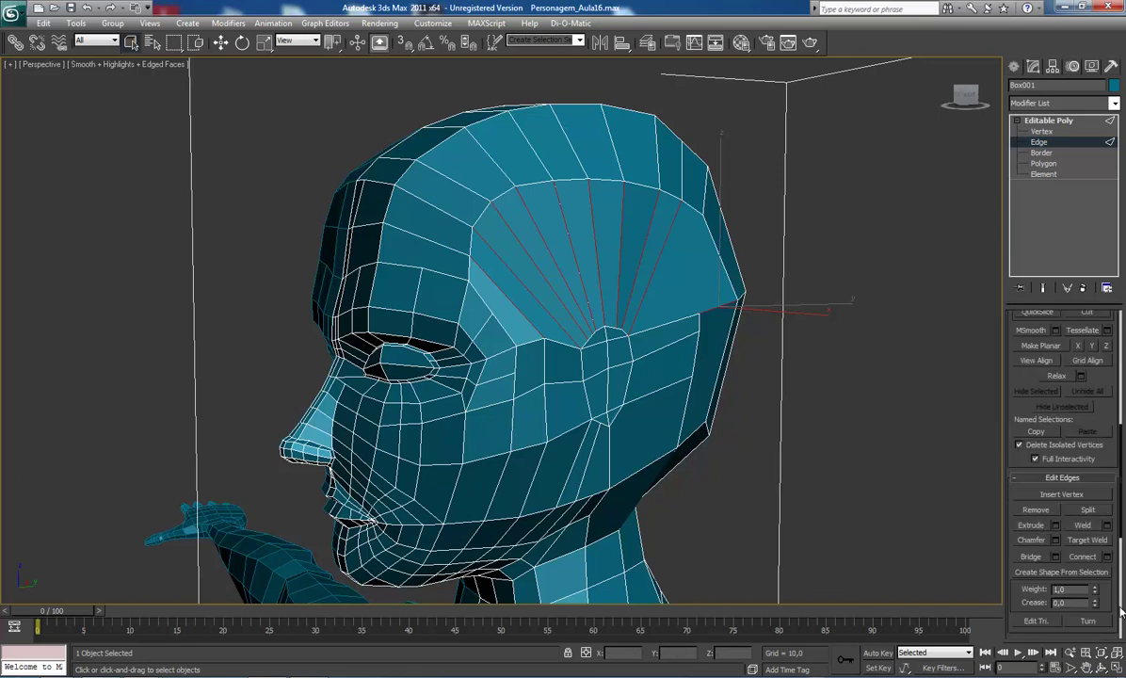
pyautogui.click(1083, 556)
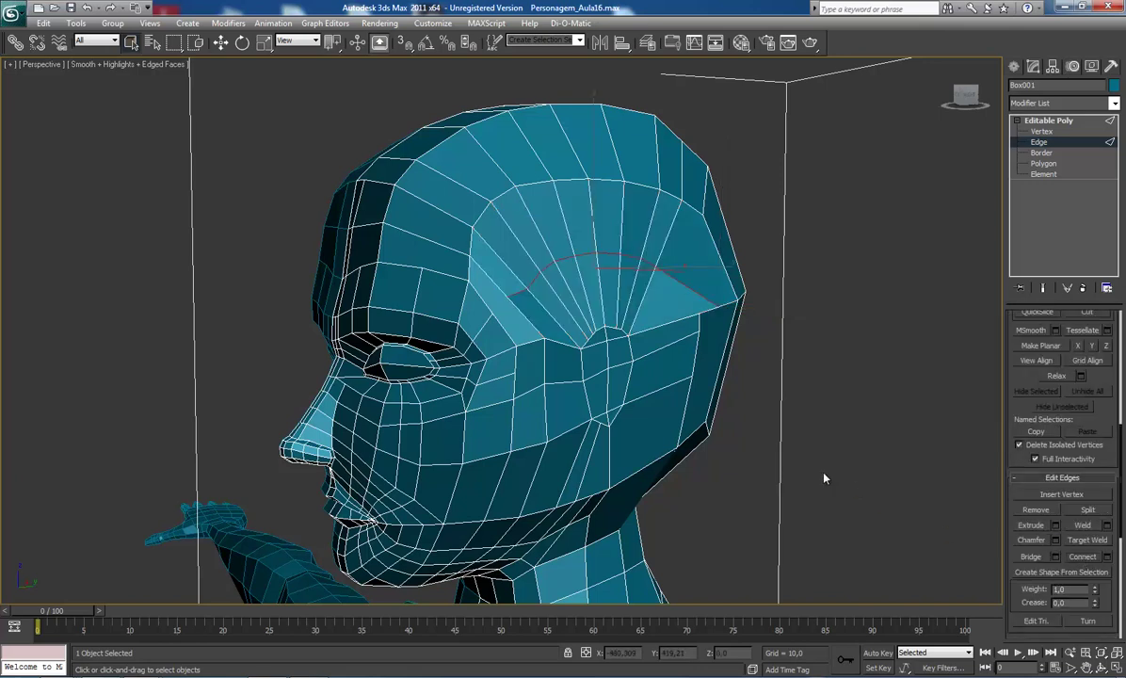
# Step: Join two selected forehead vertices with a new edge using Connect
pyautogui.press('1')
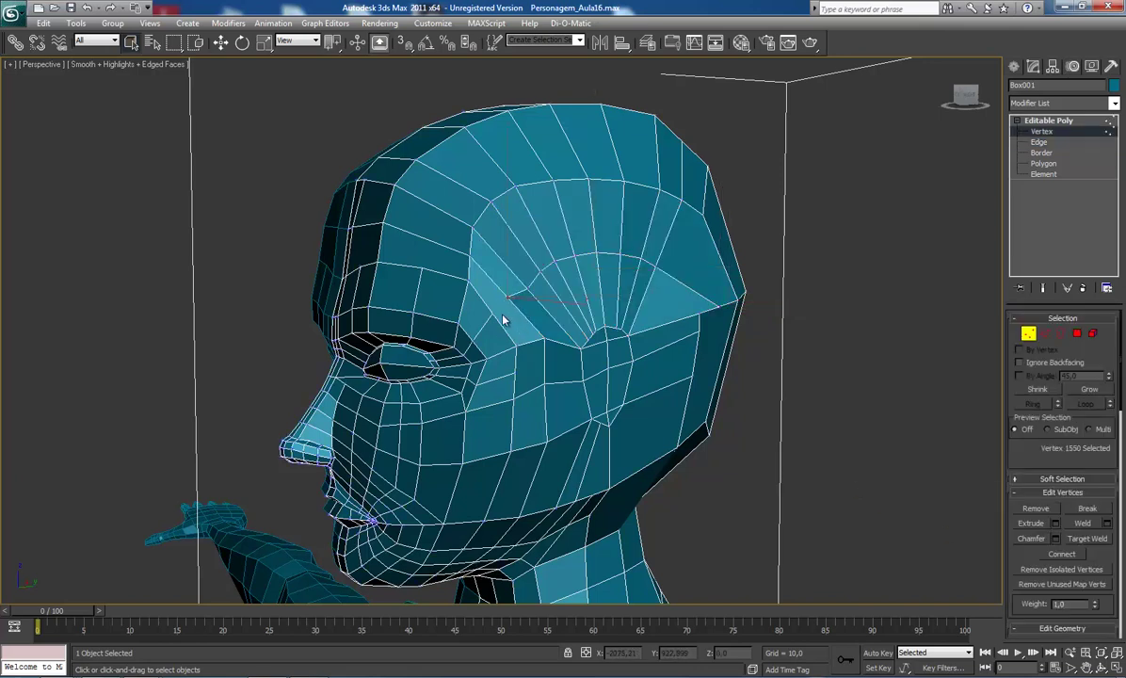
pyautogui.keyDown('ctrl'); pyautogui.click(490, 315); pyautogui.keyUp('ctrl')
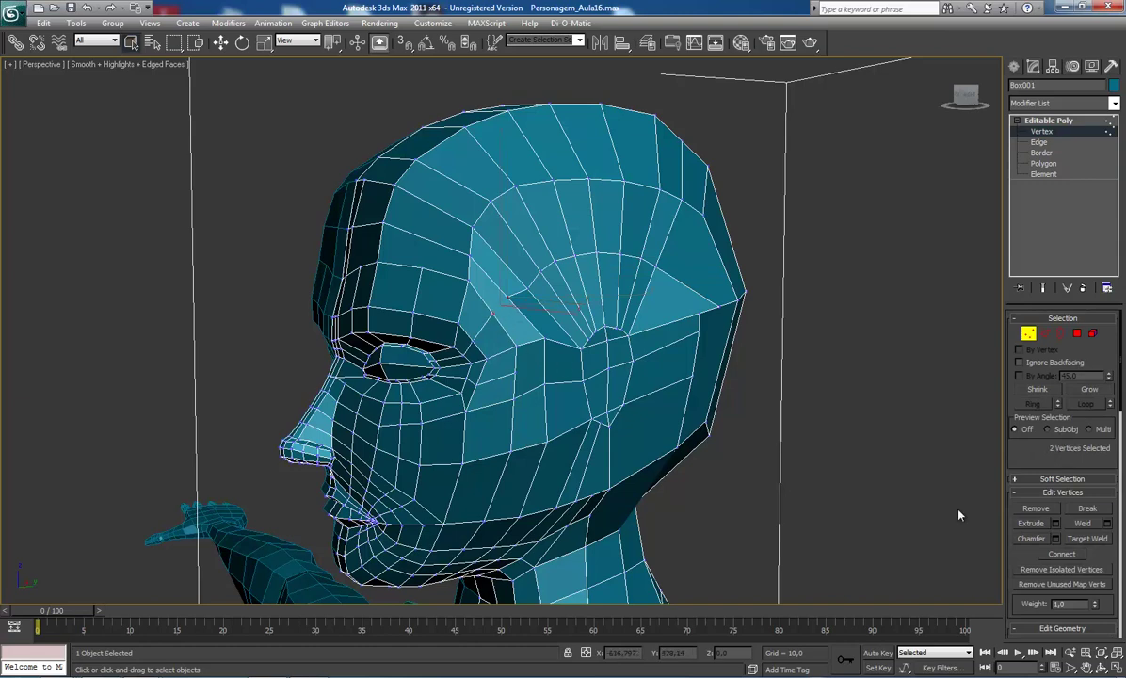
pyautogui.click(1062, 553)
# Step: Target Weld a side vertex onto its neighbour, then switch to the Right view
pyautogui.keyDown('alt'); pyautogui.moveTo(602, 372); pyautogui.dragTo(697, 330, button='middle'); pyautogui.keyUp('alt')
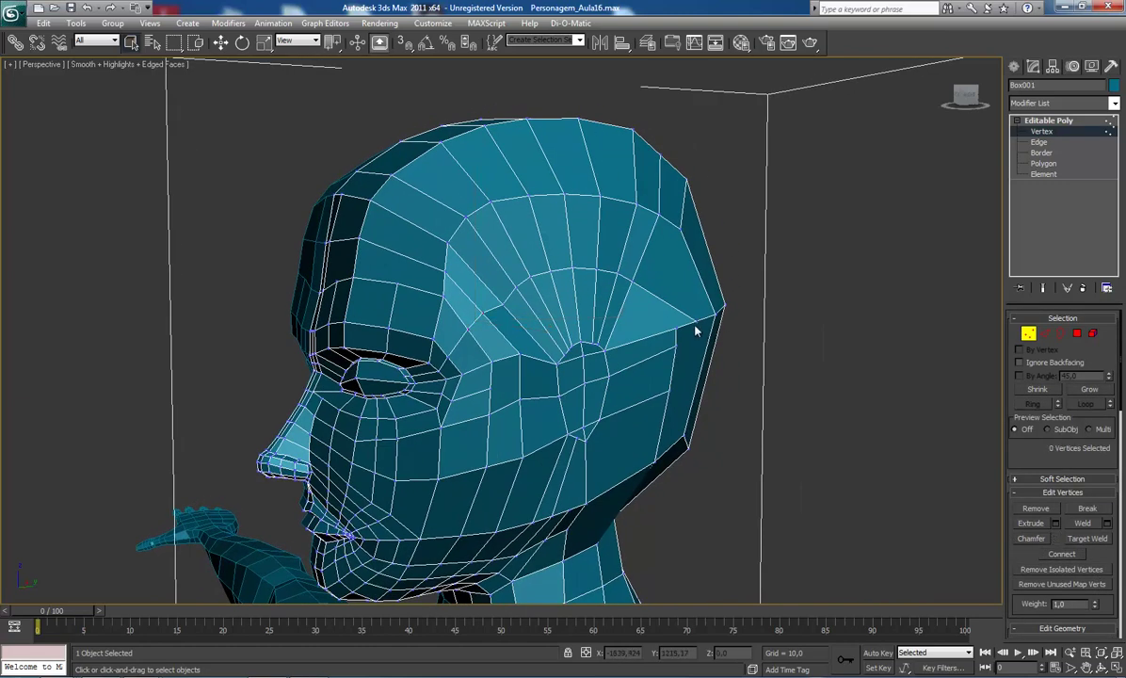
pyautogui.click(697, 322)
pyautogui.click(1088, 538)
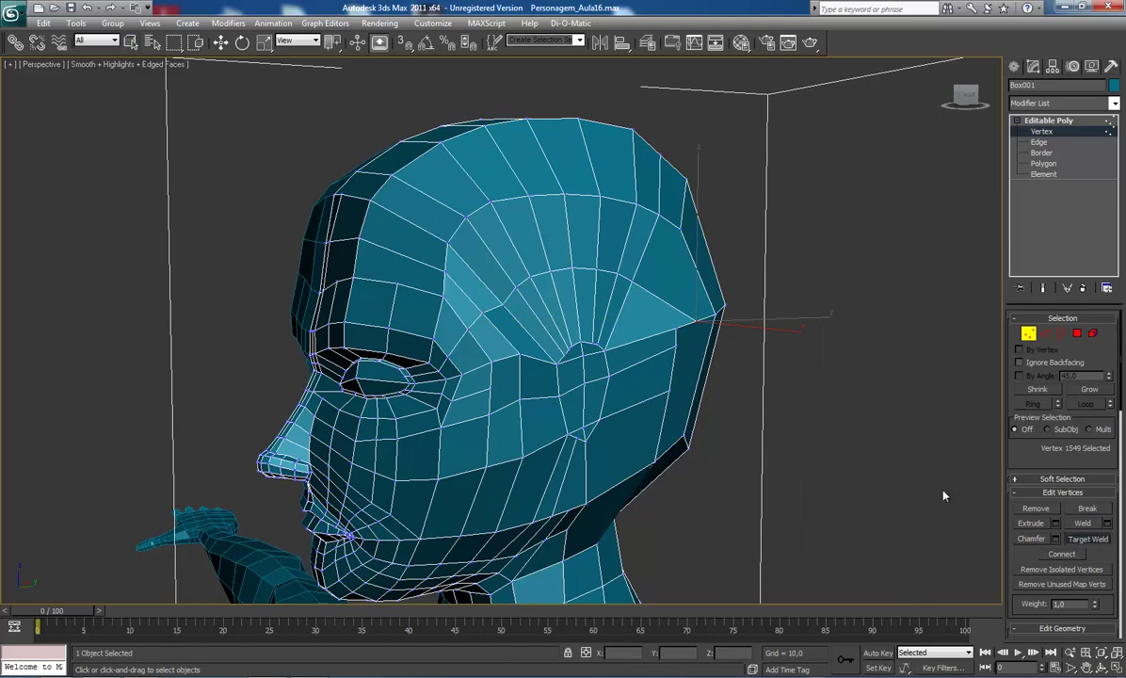
pyautogui.moveTo(697, 323); pyautogui.dragTo(671, 332)
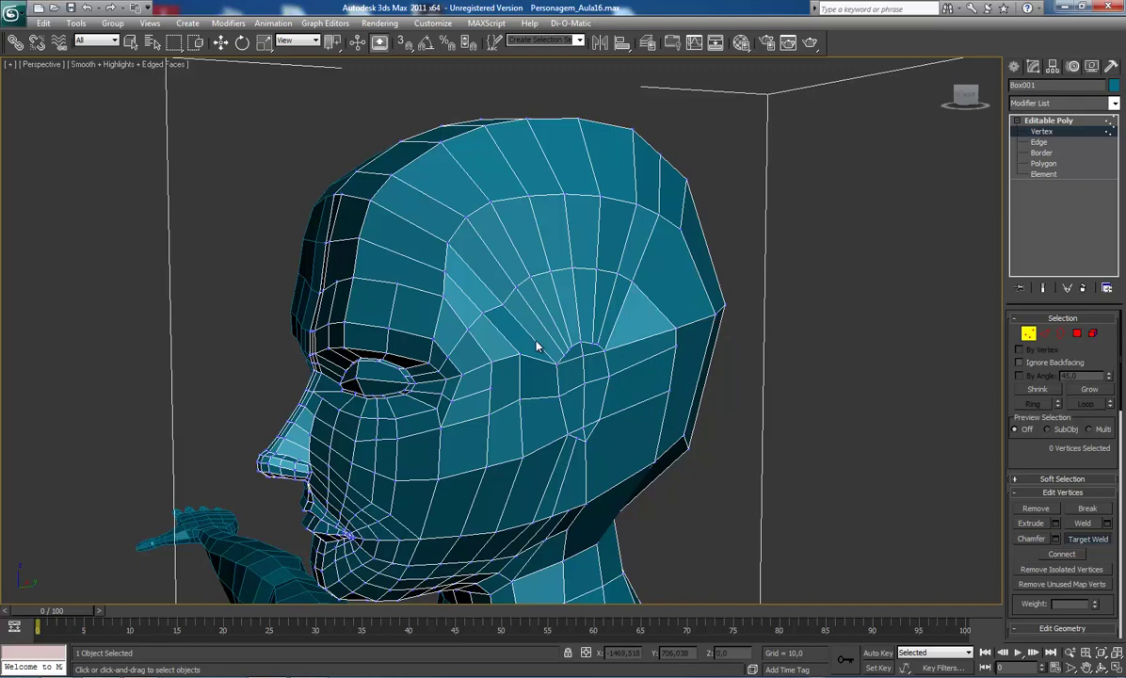
pyautogui.press('r')
pyautogui.scroll(5, 524, 415)
# Step: In the Right view, raise the first two vertices of the new forehead loop
pyautogui.scroll(2, 524, 416)
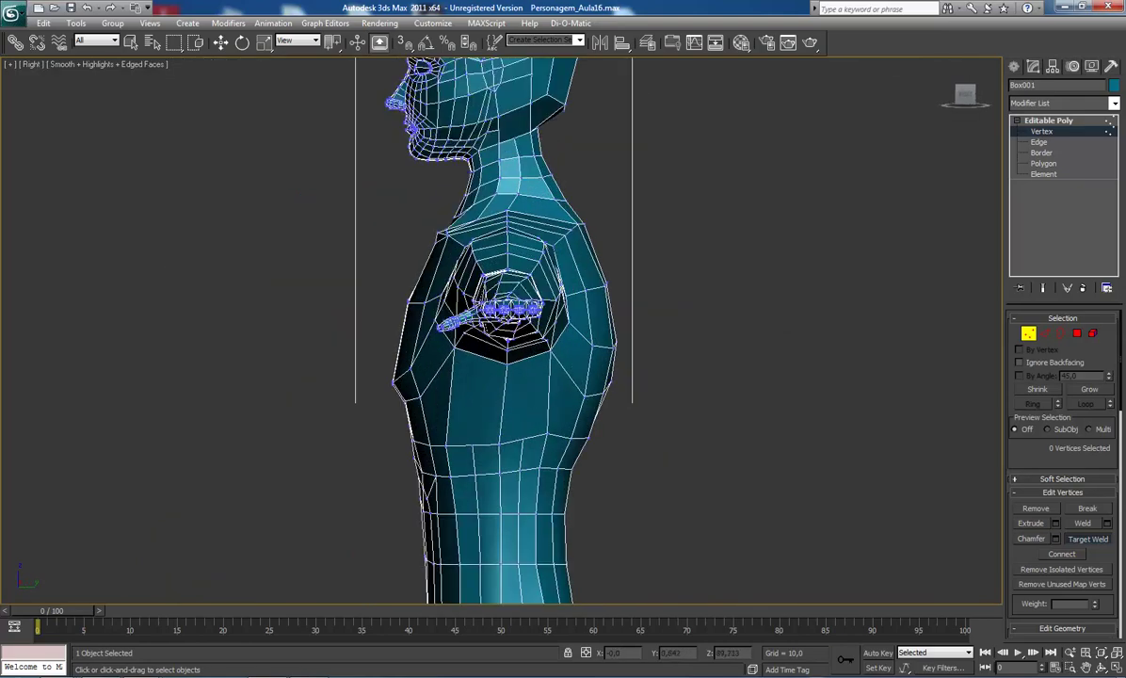
pyautogui.moveTo(524, 321); pyautogui.dragTo(525, 416, button='middle')
pyautogui.scroll(-2, 525, 416)
pyautogui.scroll(6, 511, 416)
pyautogui.scroll(2, 511, 416)
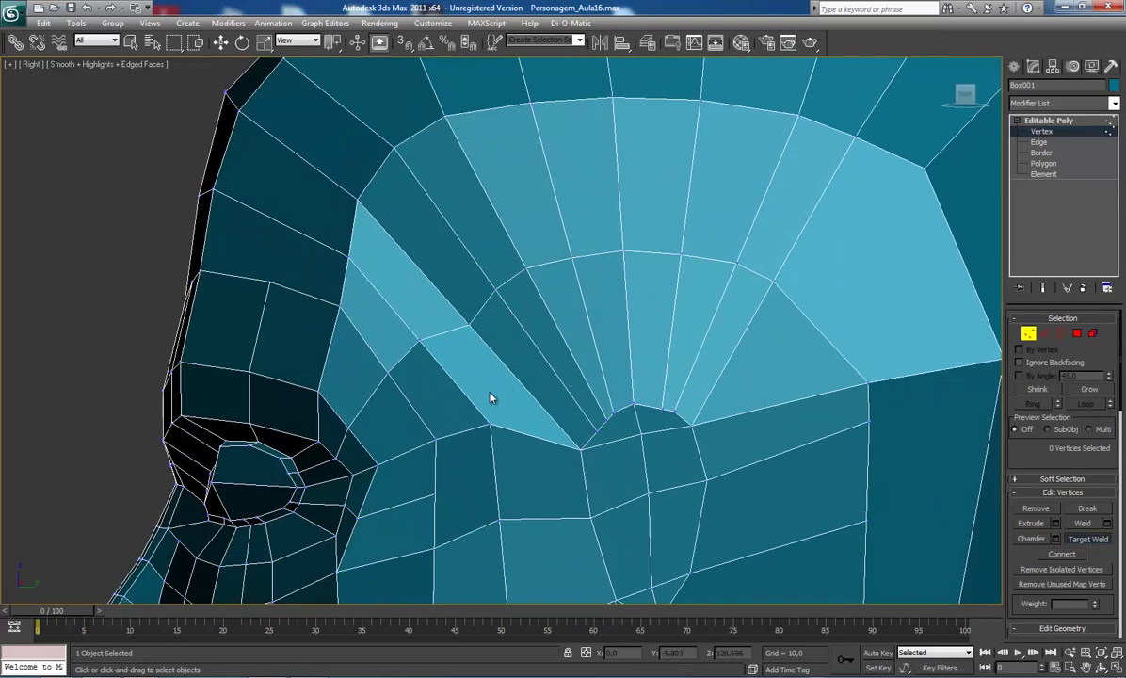
pyautogui.click(389, 374)
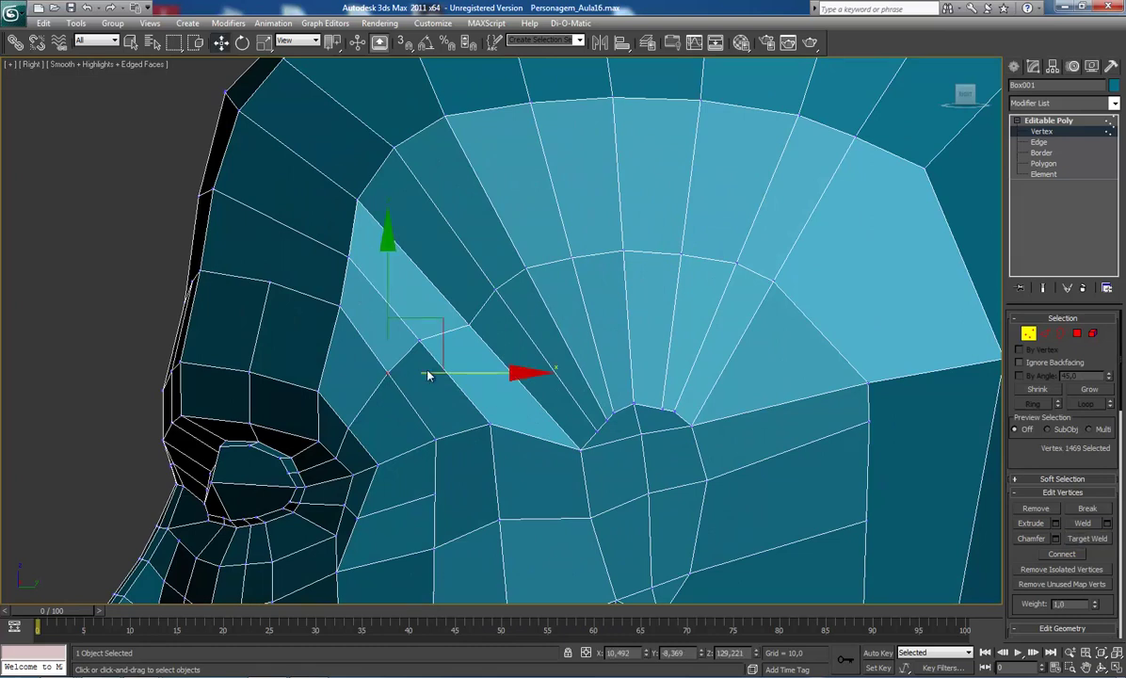
pyautogui.moveTo(442, 325); pyautogui.dragTo(474, 328)
pyautogui.click(469, 327)
pyautogui.click(468, 323)
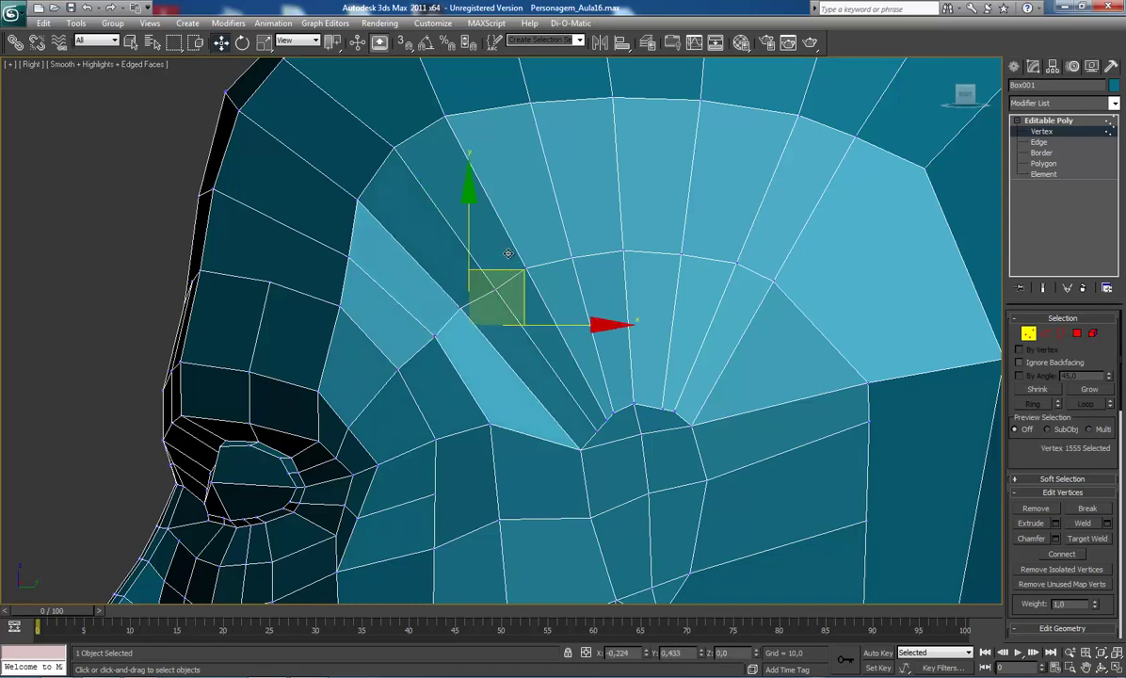
pyautogui.moveTo(496, 296); pyautogui.dragTo(493, 278)
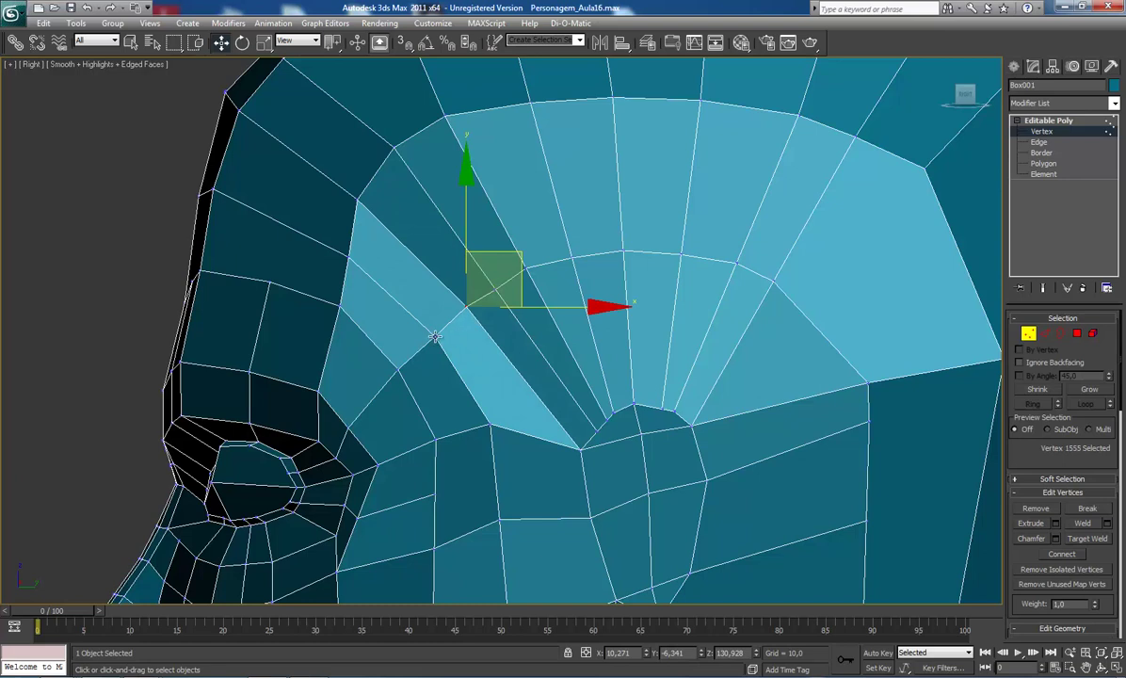
# Step: Lift the next vertices along the loop and fine-tune vertex 1555
pyautogui.click(435, 337)
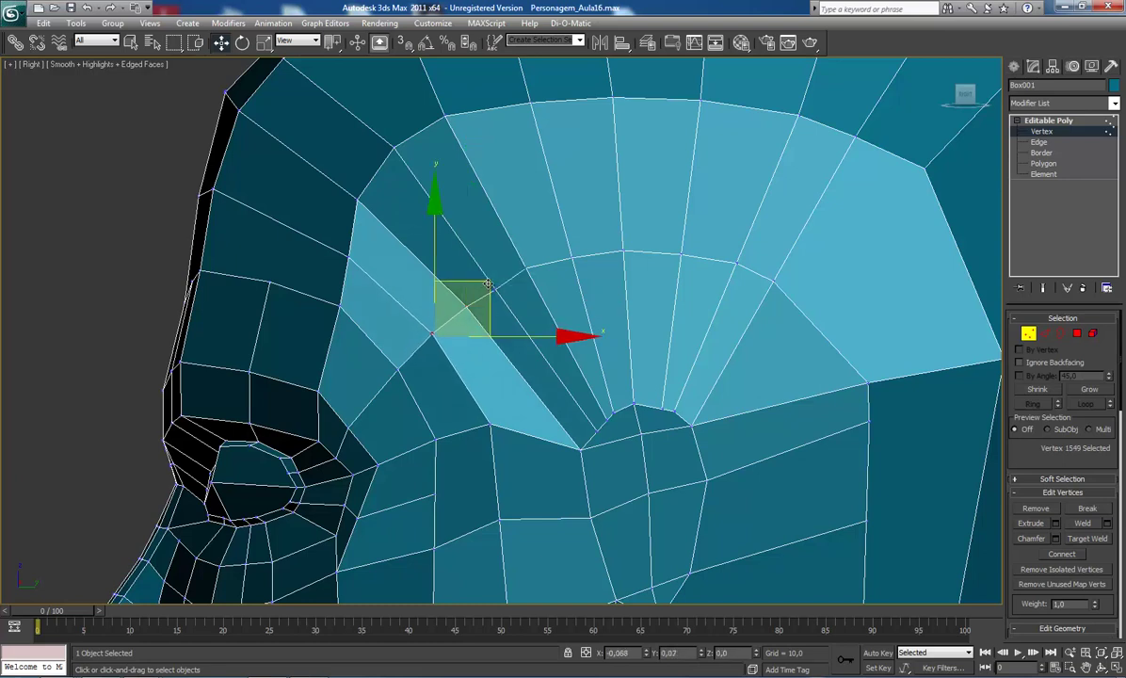
pyautogui.moveTo(491, 288); pyautogui.dragTo(495, 285)
pyautogui.click(495, 289)
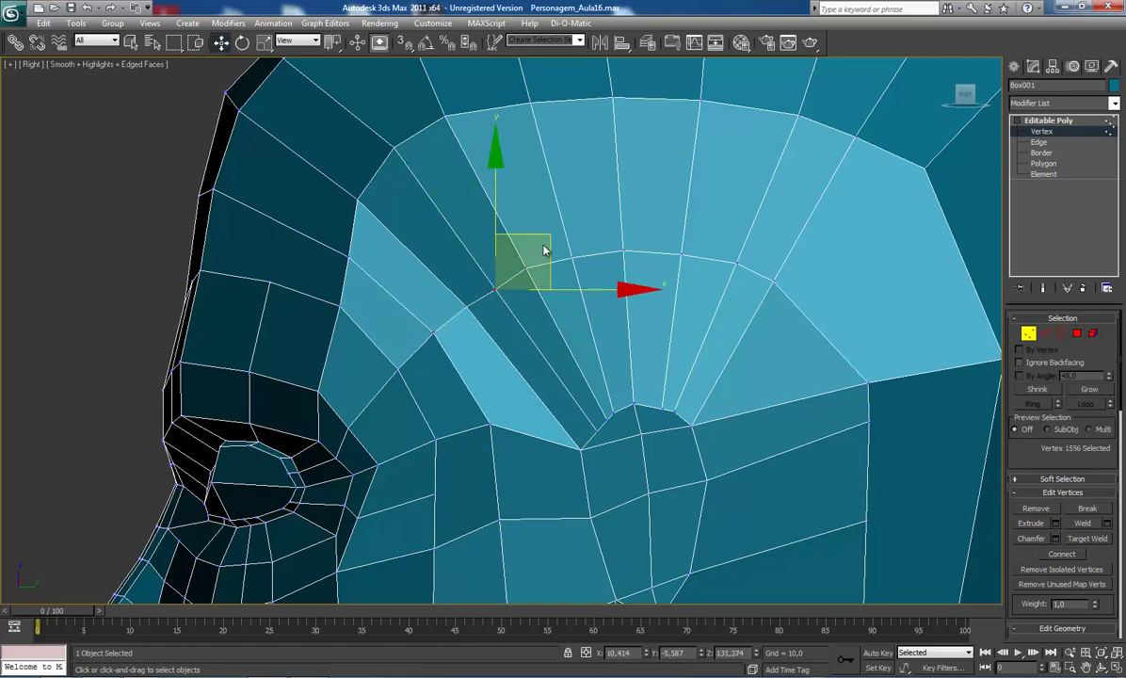
pyautogui.moveTo(544, 250); pyautogui.dragTo(539, 247)
pyautogui.scroll(-2, 544, 307)
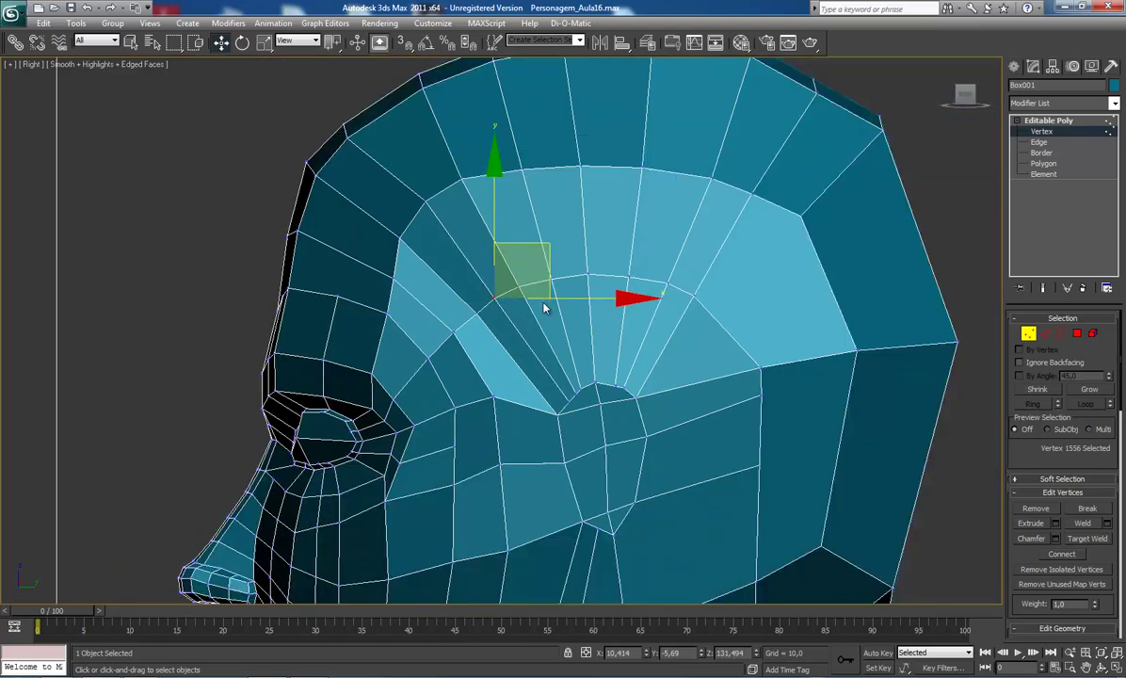
pyautogui.scroll(1, 544, 307)
pyautogui.scroll(2, 528, 319)
pyautogui.click(453, 318)
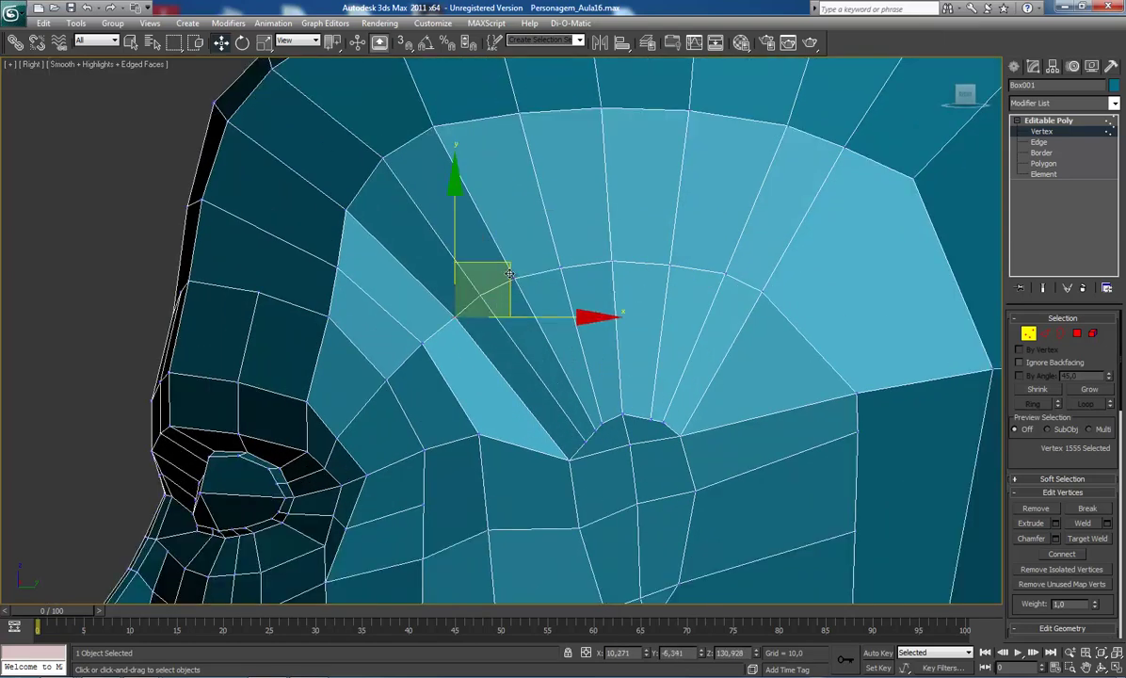
pyautogui.moveTo(509, 274); pyautogui.dragTo(507, 263)
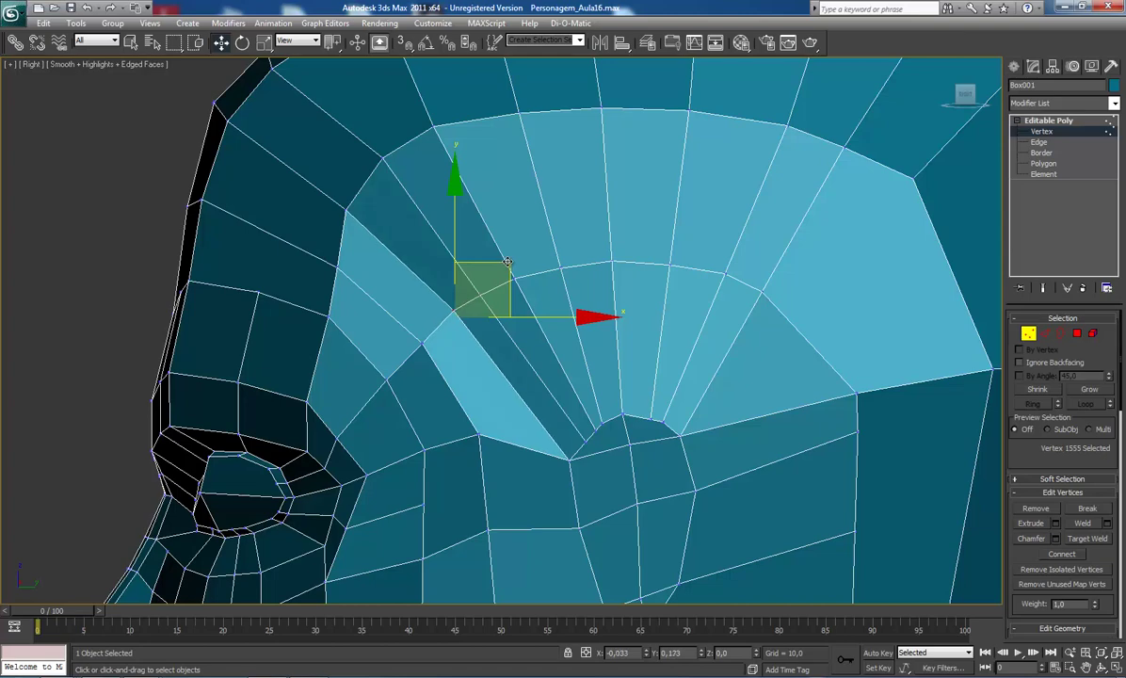
# Step: Reframe the forehead and raise two higher vertices on the arc slightly
pyautogui.scroll(-2, 406, 322)
pyautogui.scroll(-2, 442, 232)
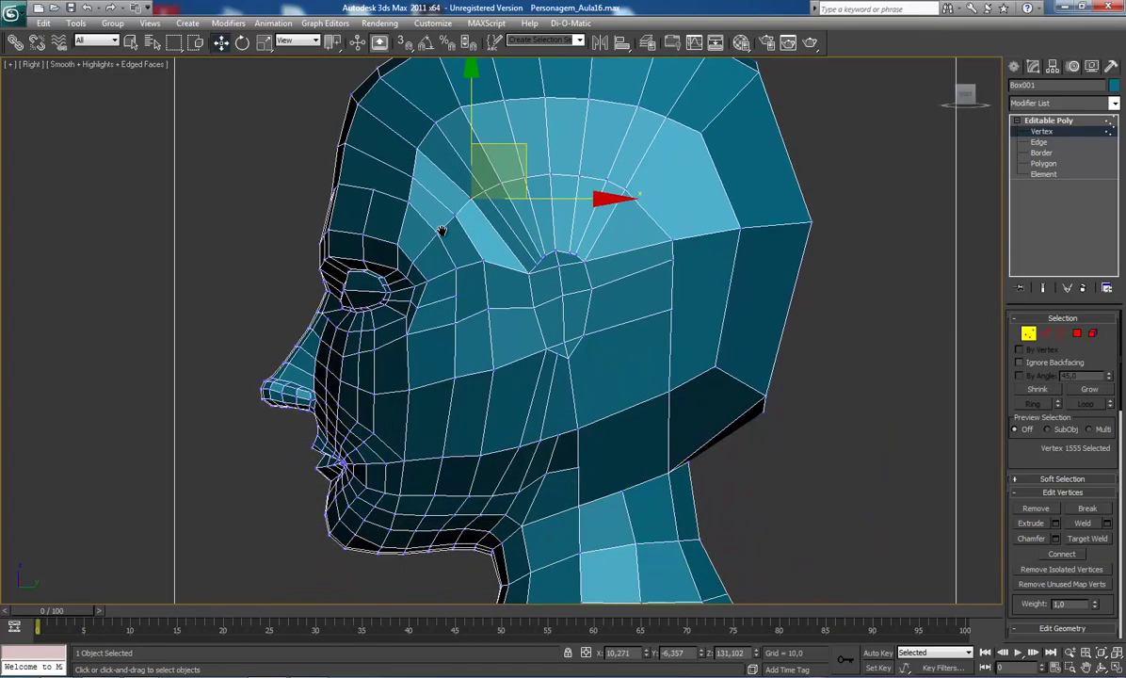
pyautogui.moveTo(503, 305); pyautogui.dragTo(470, 322, button='middle')
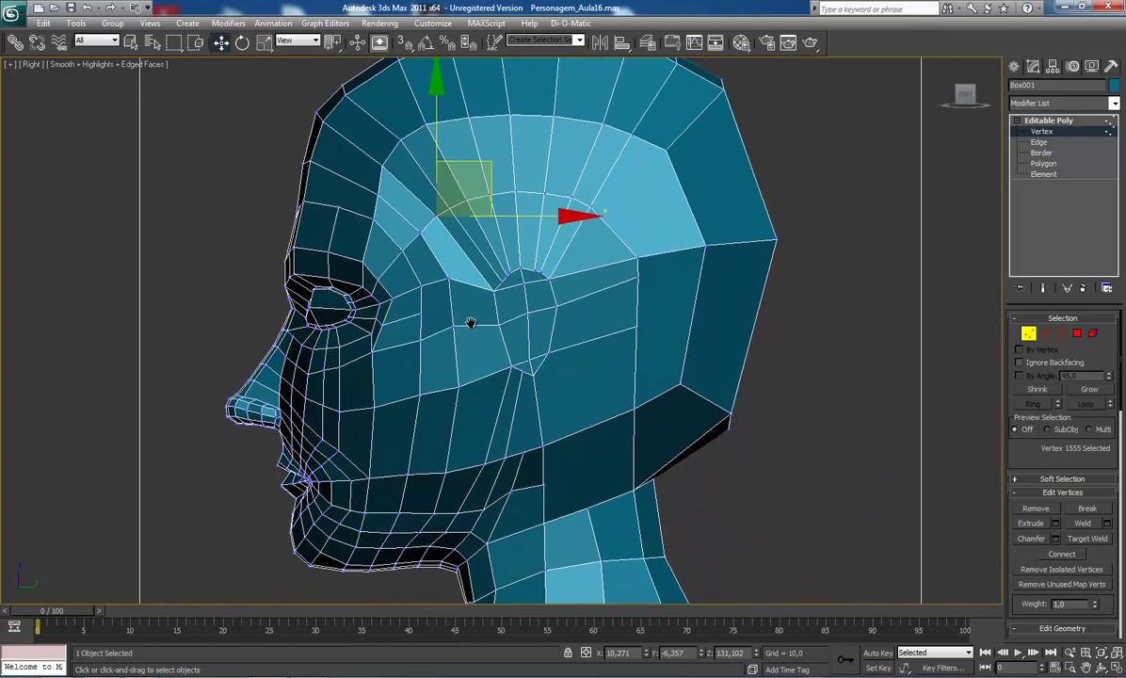
pyautogui.scroll(2, 470, 322)
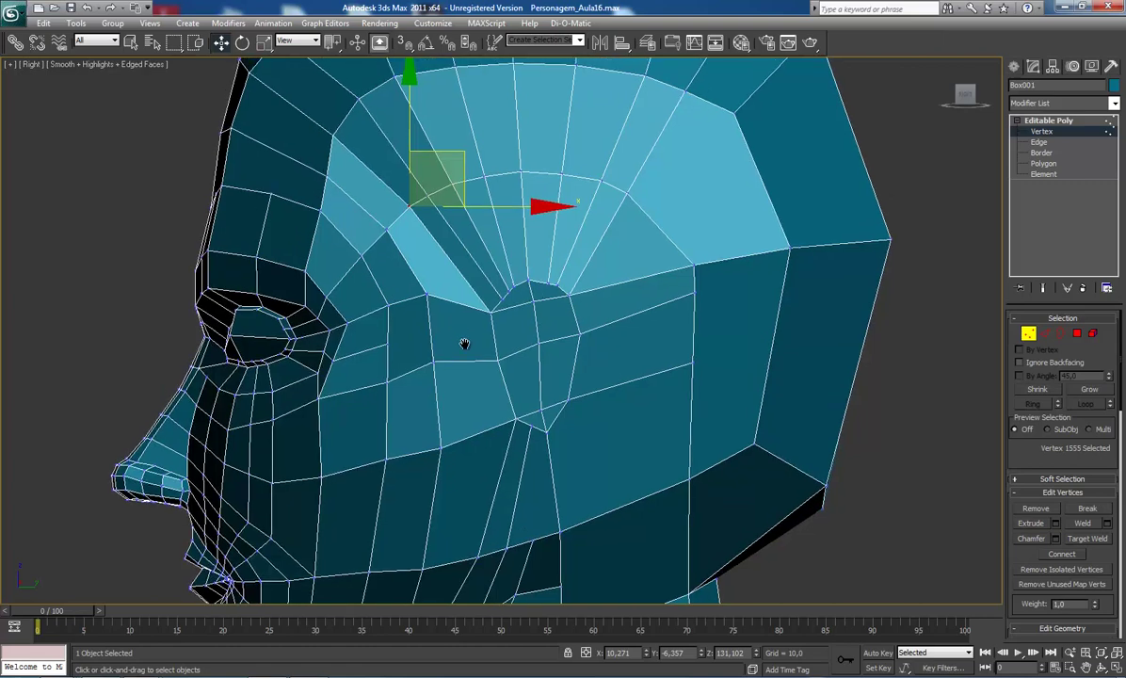
pyautogui.moveTo(462, 324); pyautogui.dragTo(440, 344, button='middle')
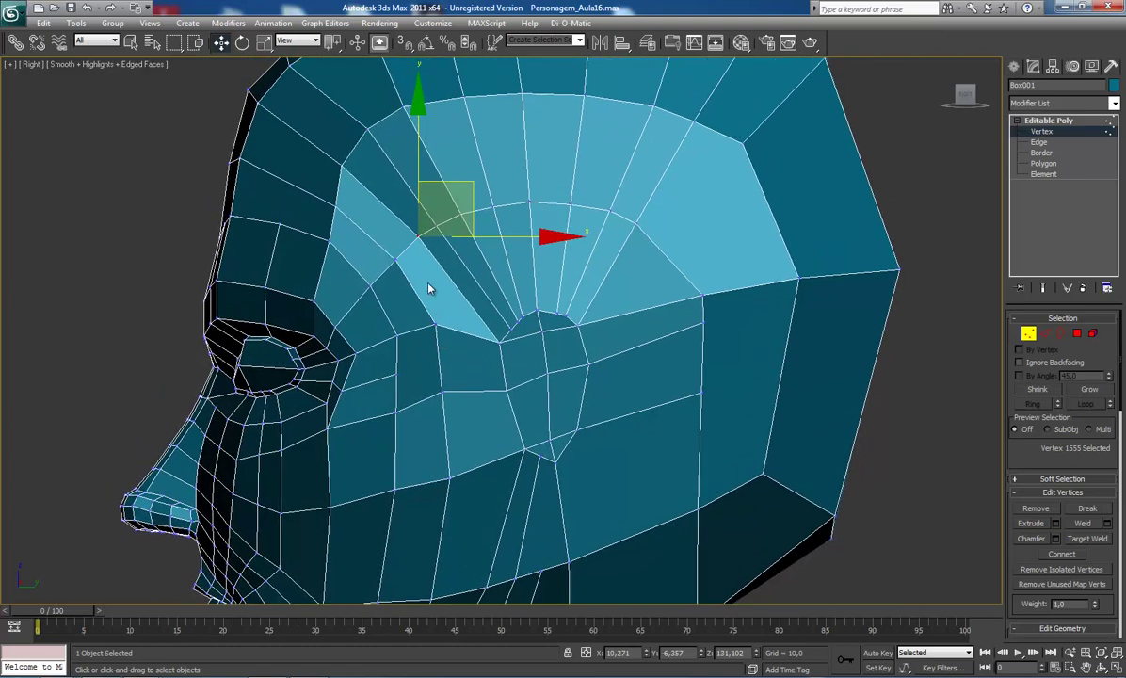
pyautogui.click(459, 219)
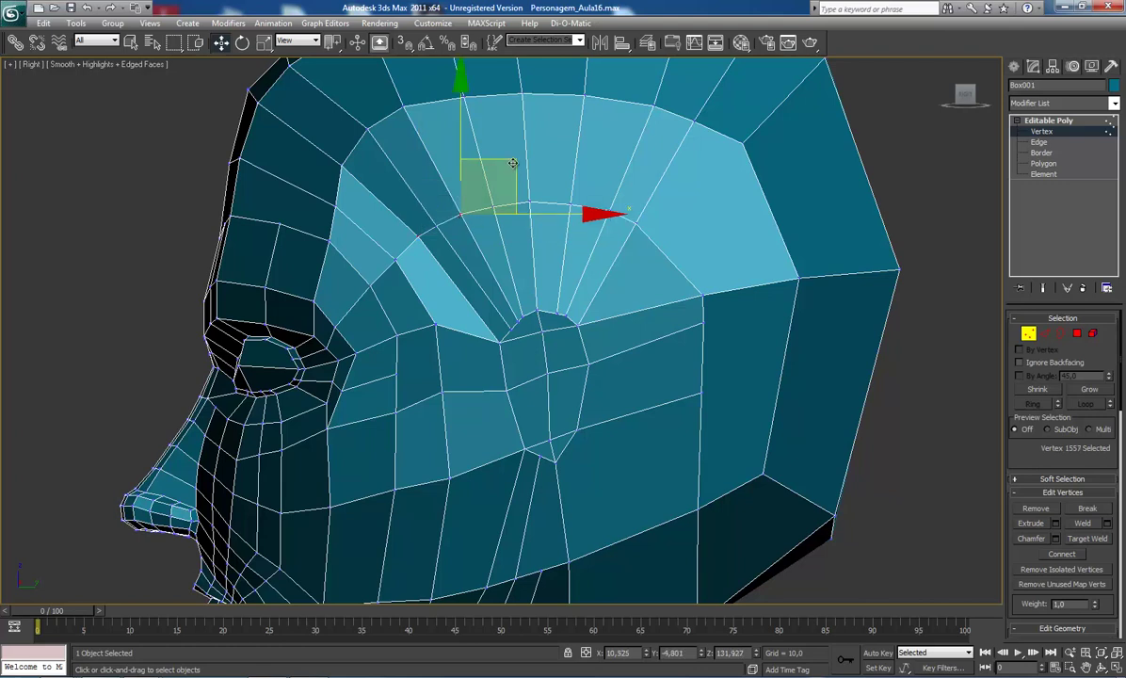
pyautogui.moveTo(461, 215); pyautogui.dragTo(458, 206)
pyautogui.click(437, 226)
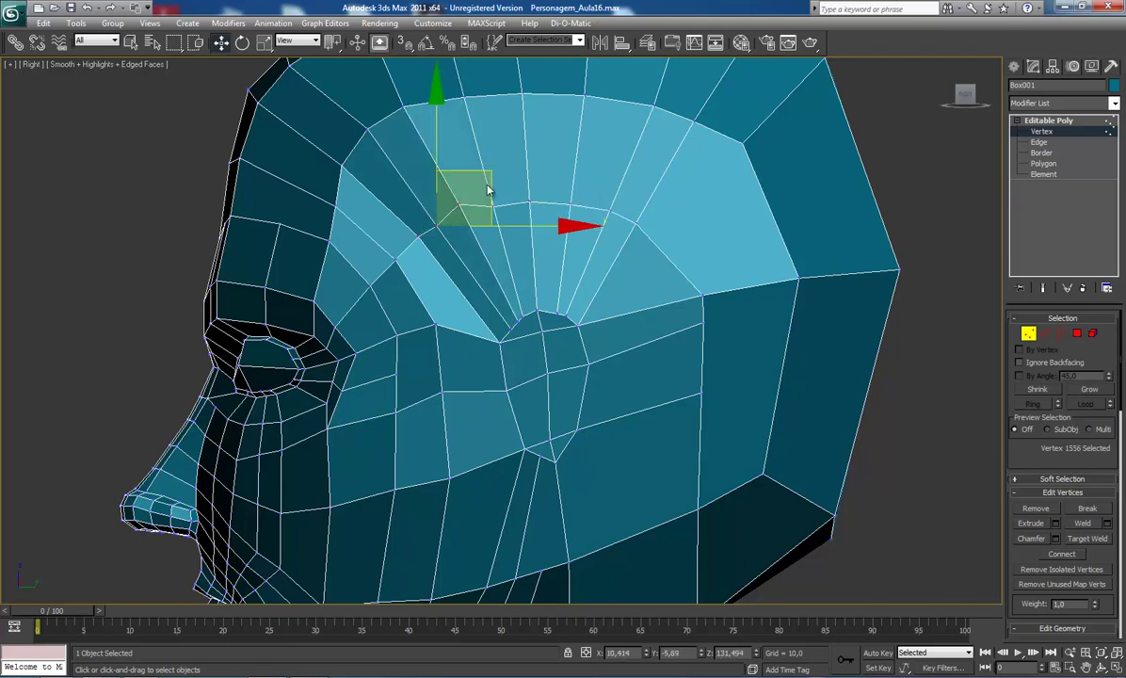
pyautogui.moveTo(489, 169); pyautogui.dragTo(484, 165)
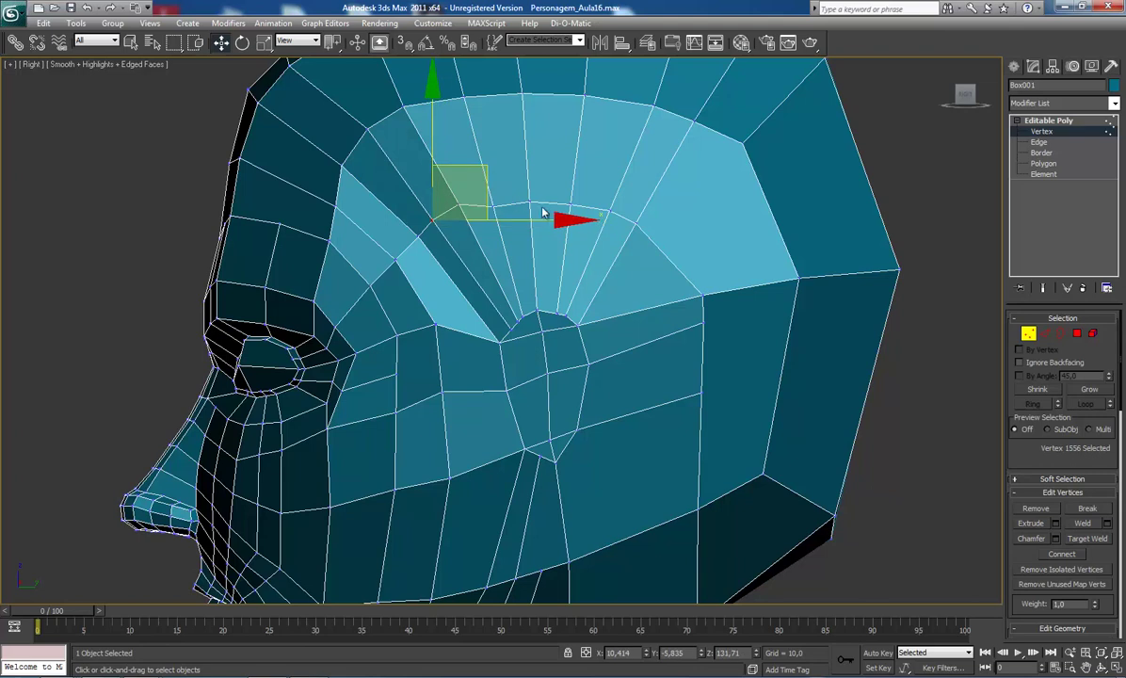
# Step: Raise the forehead vertices above the brow to even out the arc
pyautogui.click(494, 193)
pyautogui.click(530, 201)
pyautogui.click(636, 223)
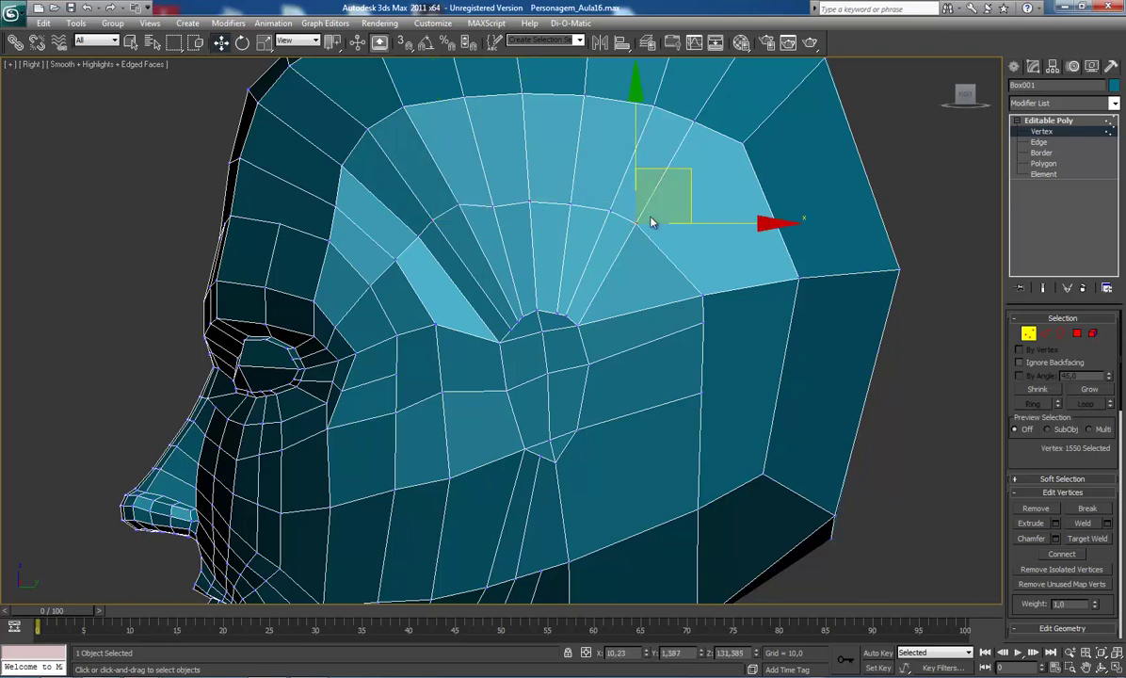
pyautogui.moveTo(685, 184); pyautogui.dragTo(696, 174)
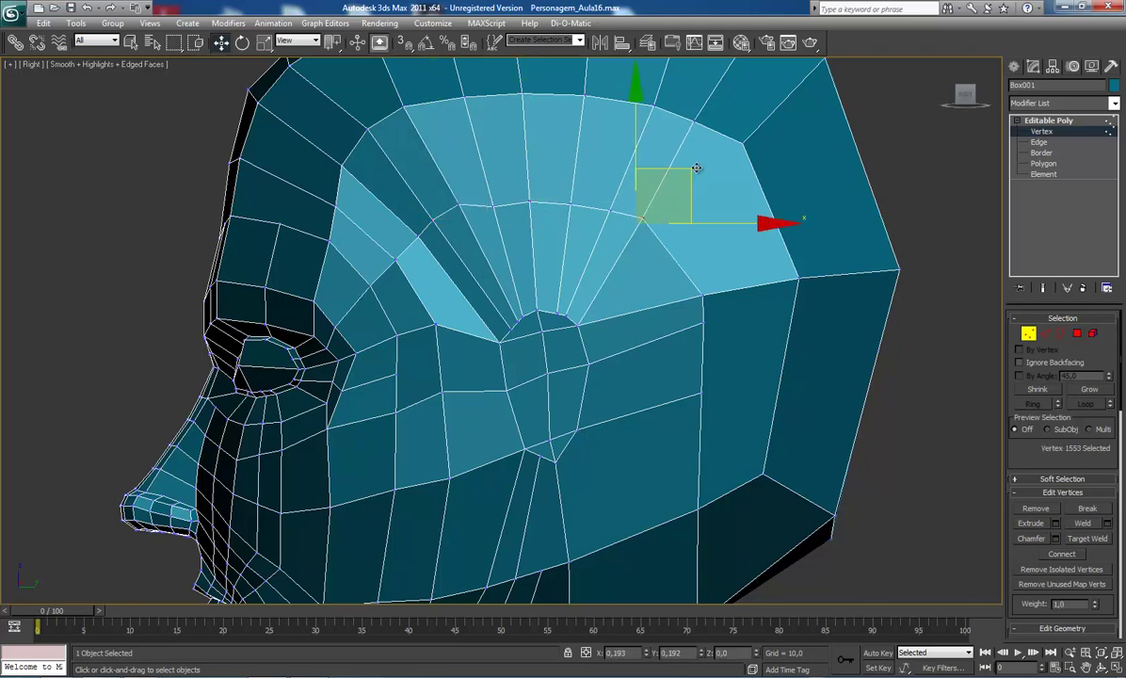
pyautogui.click(608, 209)
pyautogui.moveTo(610, 208)
pyautogui.mouseDown()
pyautogui.moveTo(613, 198)
pyautogui.moveTo(573, 189)
pyautogui.moveTo(491, 191)
pyautogui.mouseUp()
pyautogui.click(572, 195)
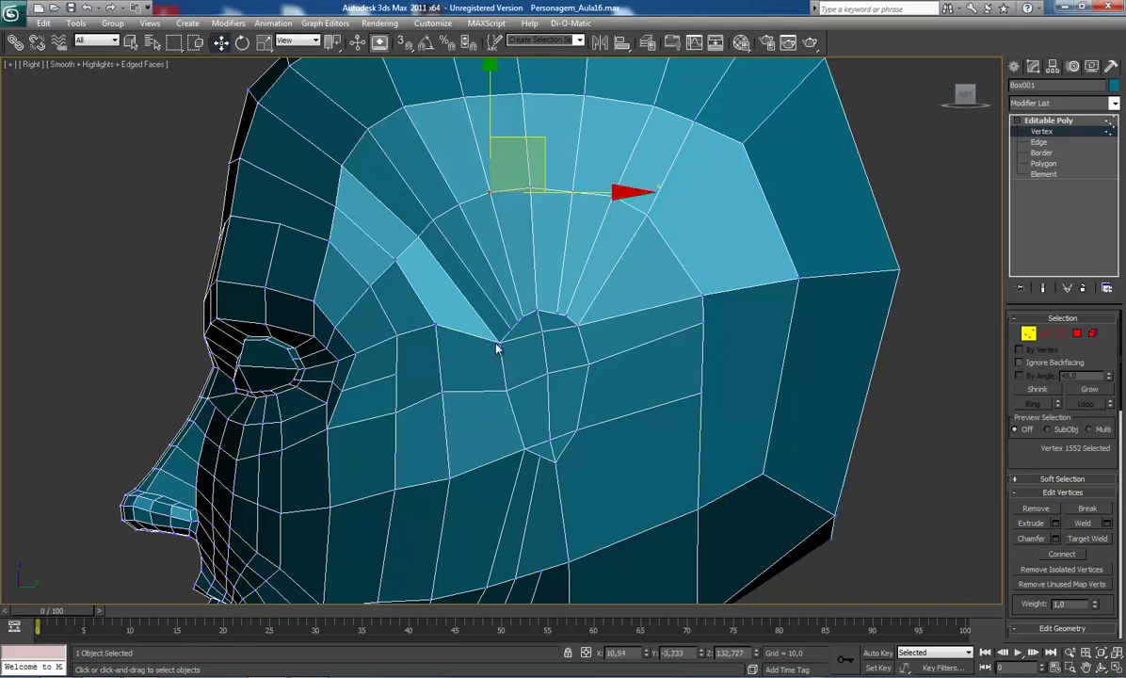
# Step: Shift the brow-end vertex slightly and select the point where the brow edges converge
pyautogui.moveTo(437, 326); pyautogui.dragTo(436, 329)
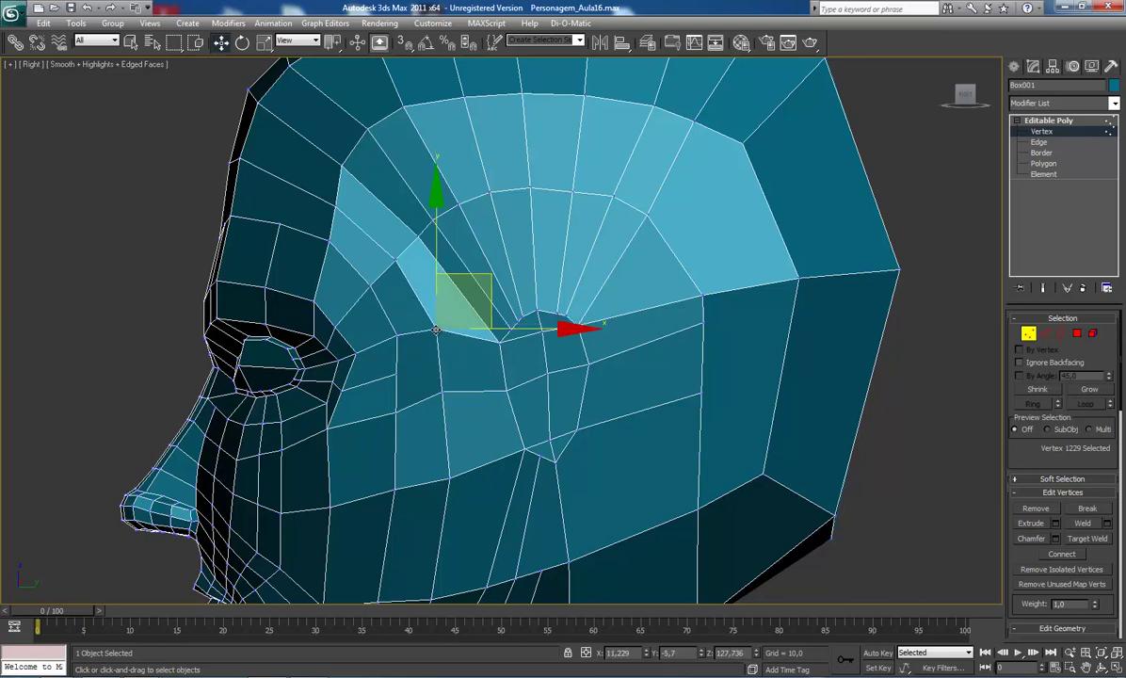
pyautogui.scroll(1, 532, 405)
pyautogui.scroll(2, 545, 352)
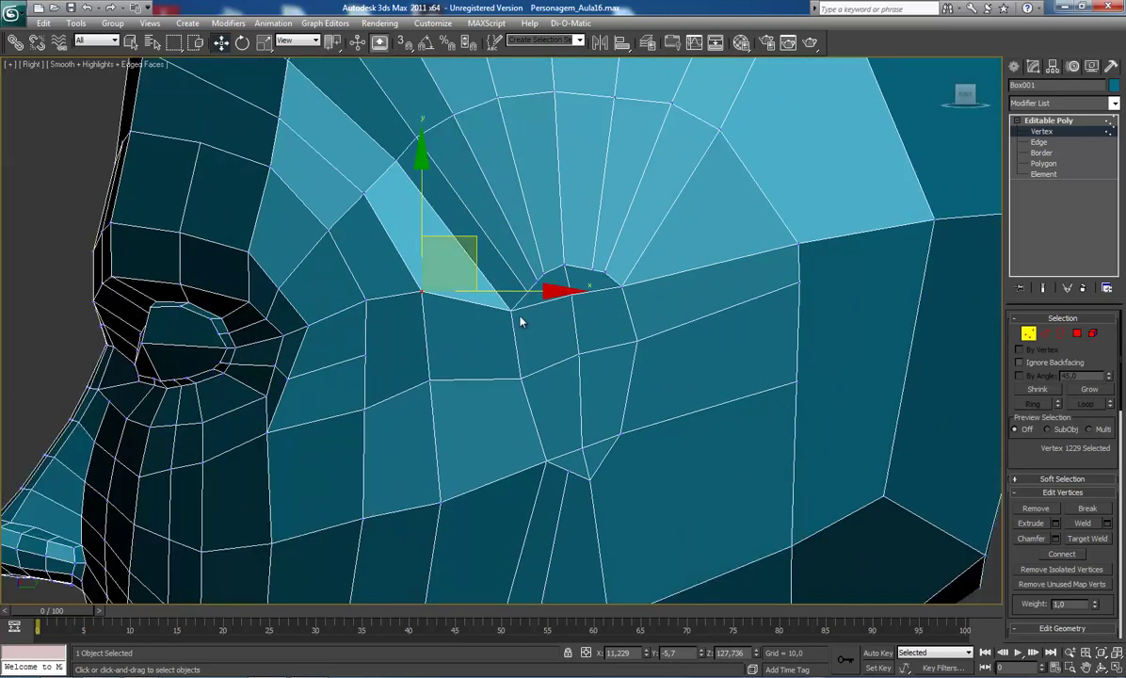
pyautogui.click(513, 321)
pyautogui.click(512, 319)
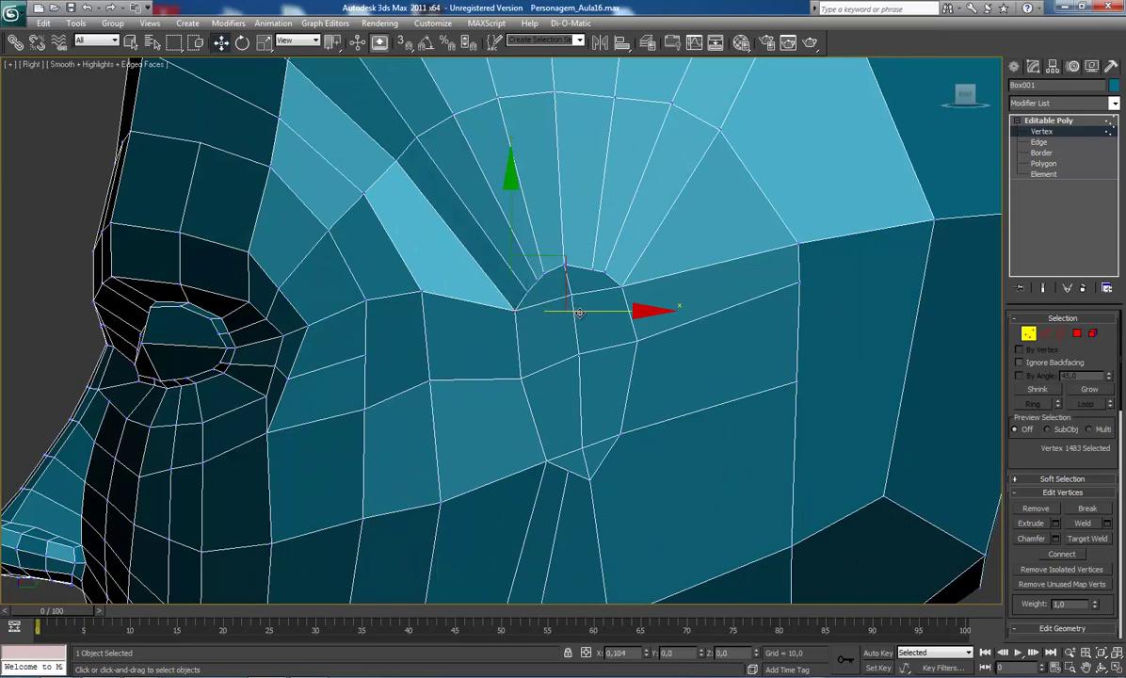
pyautogui.scroll(-3, 537, 306)
pyautogui.scroll(2, 477, 302)
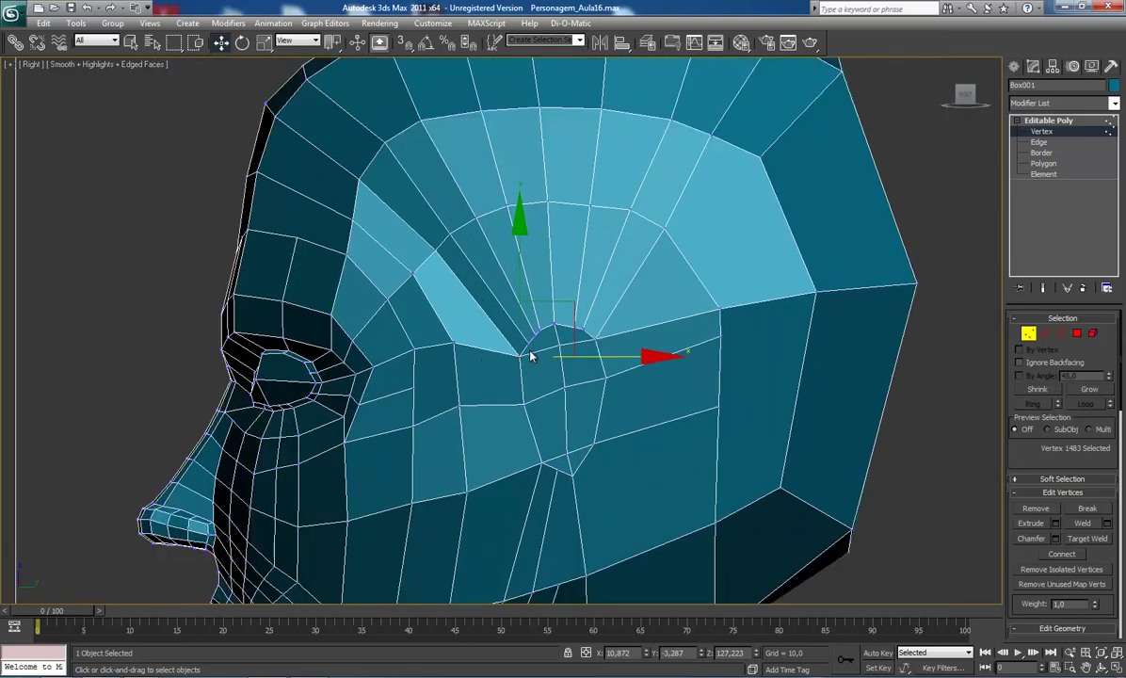
pyautogui.scroll(1, 530, 356)
pyautogui.scroll(-2, 529, 357)
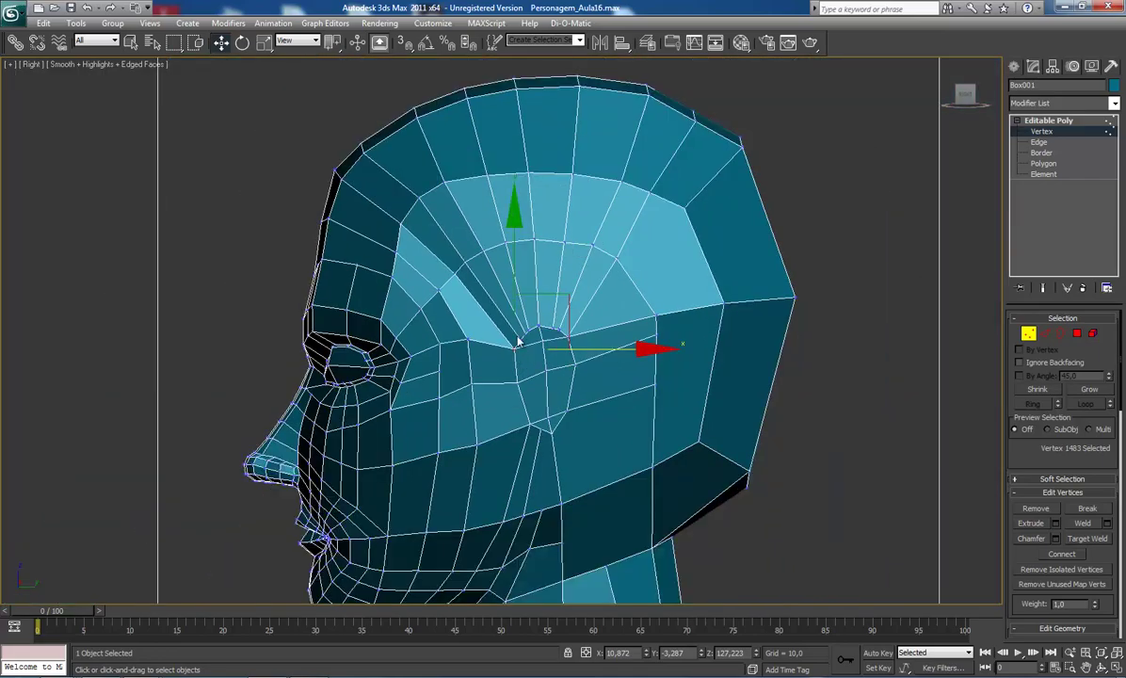
# Step: Switch the viewport to Perspective and orbit to look down at the face
pyautogui.press('p')
pyautogui.moveTo(522, 325)
pyautogui.keyDown('alt'); pyautogui.mouseDown(button='middle')
pyautogui.moveTo(473, 322)
pyautogui.moveTo(541, 339)
pyautogui.moveTo(560, 364)
pyautogui.moveTo(572, 356)
pyautogui.moveTo(395, 297)
pyautogui.moveTo(443, 278)
pyautogui.moveTo(541, 369)
pyautogui.mouseUp(button='middle'); pyautogui.keyUp('alt')
pyautogui.moveTo(262, 337)
pyautogui.keyDown('alt'); pyautogui.mouseDown(button='middle')
pyautogui.moveTo(415, 406)
pyautogui.moveTo(522, 379)
pyautogui.mouseUp(button='middle'); pyautogui.keyUp('alt')
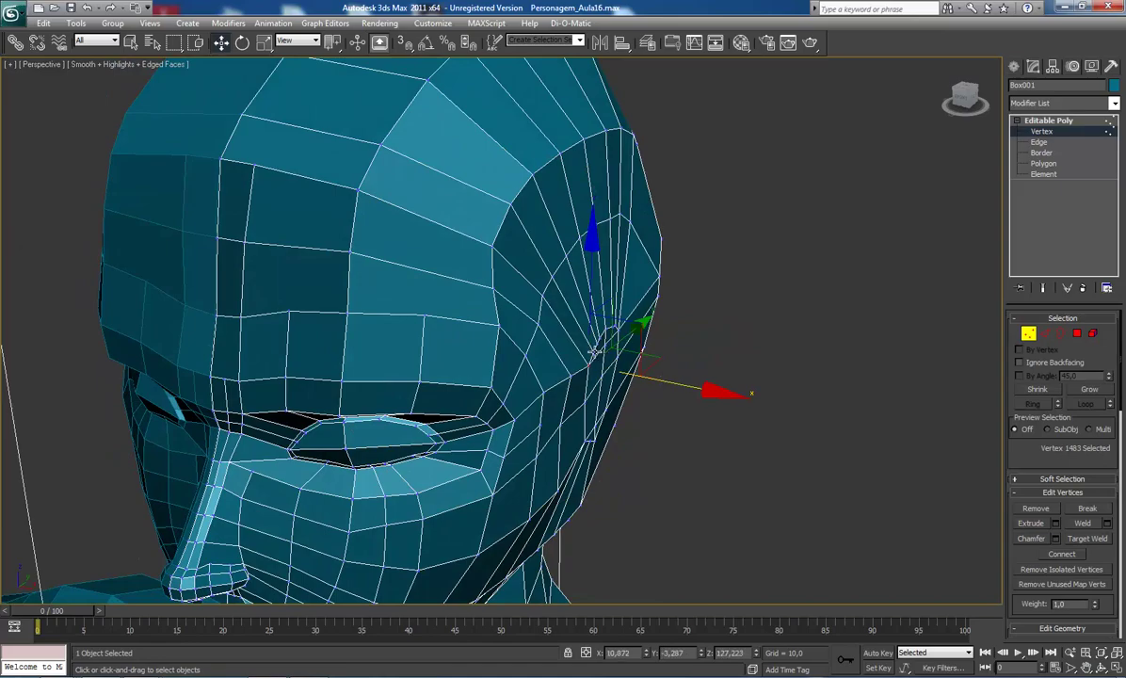
# Step: At Polygon level, shift the eight temple polygons slightly inward along X
pyautogui.click(589, 363)
pyautogui.moveTo(503, 369)
pyautogui.keyDown('alt'); pyautogui.mouseDown(button='middle')
pyautogui.moveTo(493, 321)
pyautogui.moveTo(475, 337)
pyautogui.moveTo(480, 354)
pyautogui.mouseUp(button='middle'); pyautogui.keyUp('alt')
pyautogui.press('4')
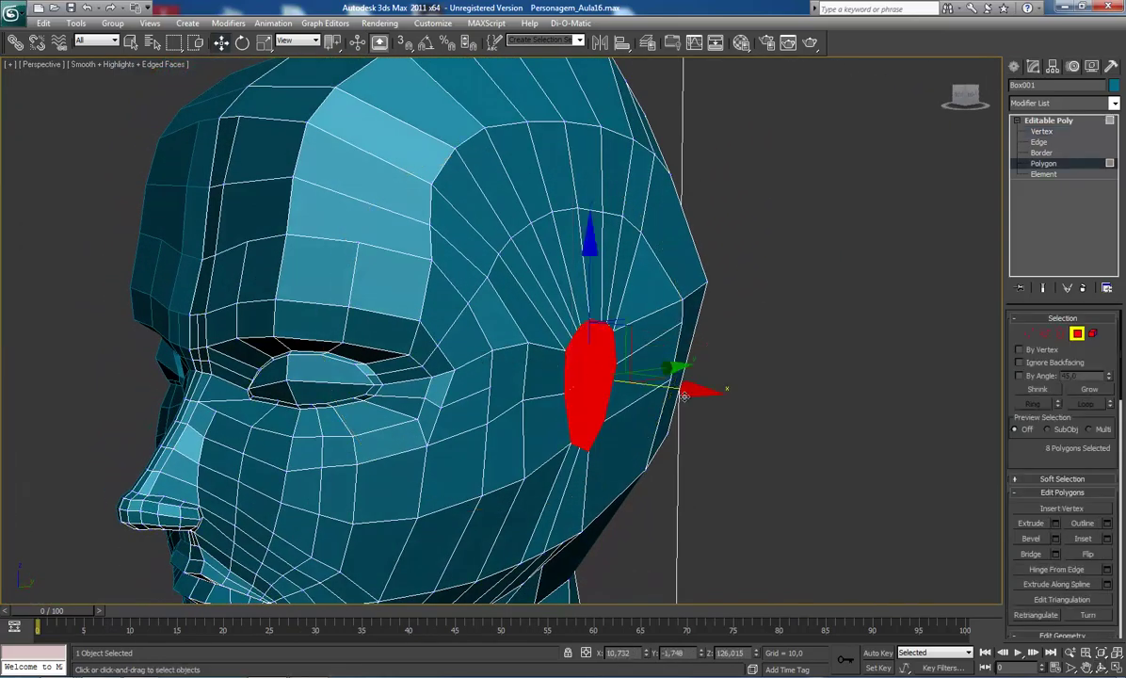
pyautogui.moveTo(682, 397); pyautogui.dragTo(677, 397)
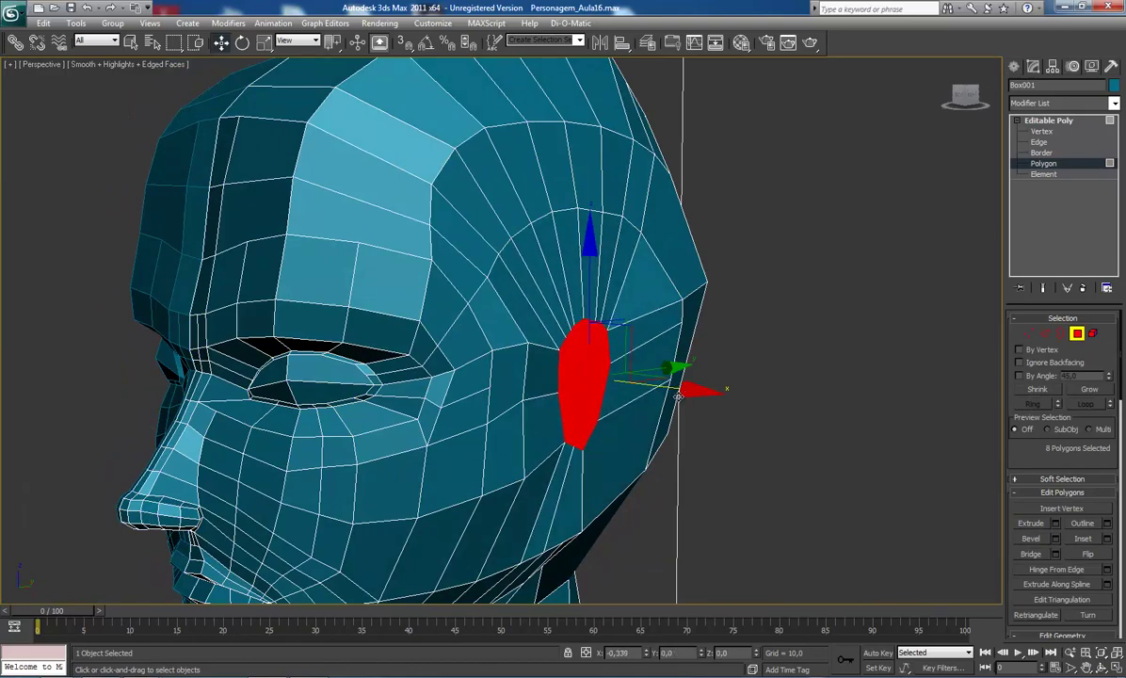
# Step: Orbit, zoom and pan to inspect the temple area from near the front
pyautogui.moveTo(645, 394)
pyautogui.keyDown('alt'); pyautogui.mouseDown(button='middle')
pyautogui.moveTo(532, 392)
pyautogui.moveTo(465, 372)
pyautogui.moveTo(529, 360)
pyautogui.moveTo(485, 248)
pyautogui.mouseUp(button='middle'); pyautogui.keyUp('alt')
pyautogui.scroll(-4, 522, 363)
pyautogui.scroll(3, 507, 362)
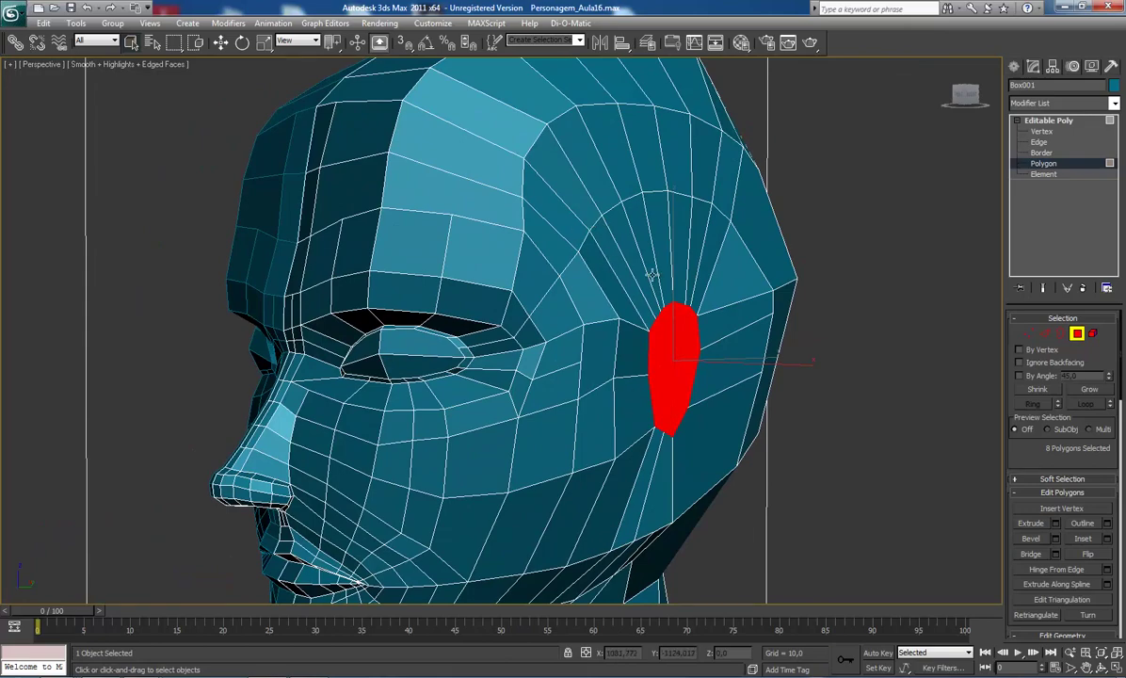
pyautogui.scroll(-1, 576, 280)
pyautogui.scroll(-3, 571, 283)
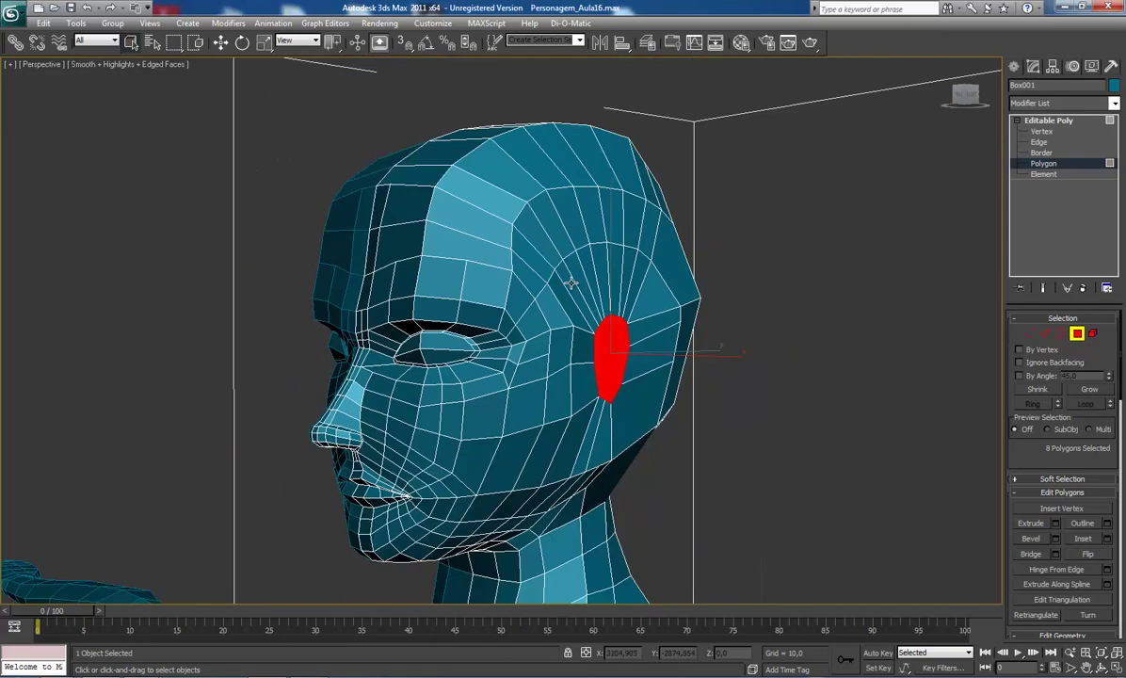
pyautogui.keyDown('alt'); pyautogui.moveTo(555, 303); pyautogui.dragTo(528, 484, button='middle'); pyautogui.keyUp('alt')
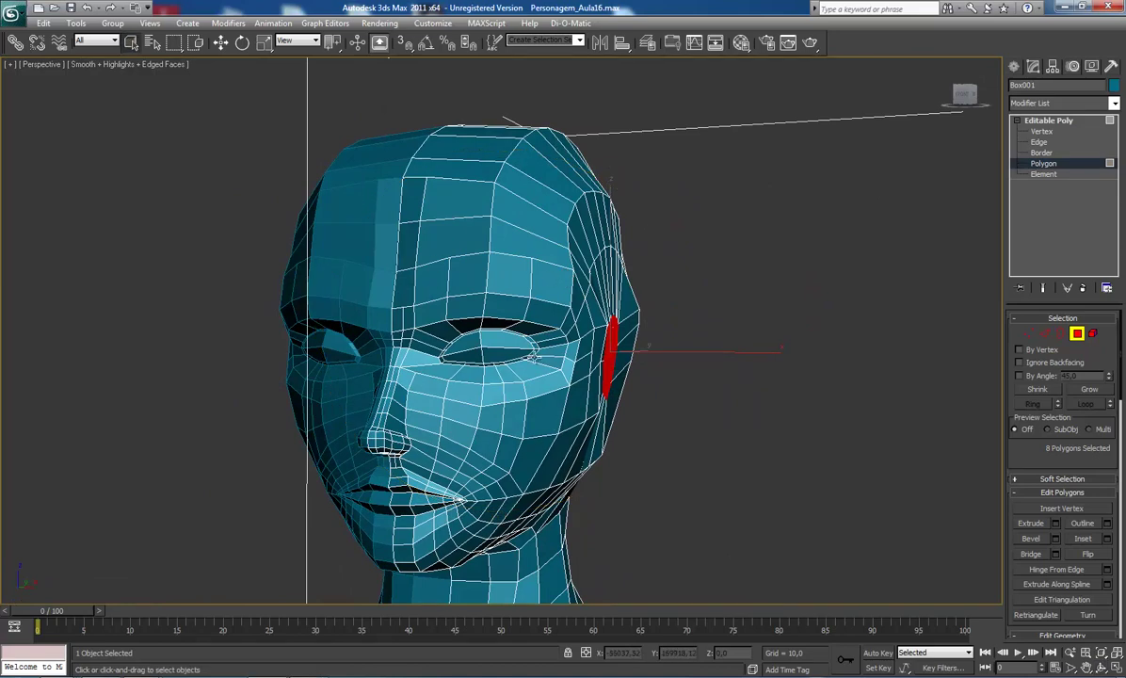
pyautogui.scroll(1, 532, 356)
pyautogui.scroll(3, 515, 348)
pyautogui.moveTo(545, 306); pyautogui.dragTo(507, 328, button='middle')
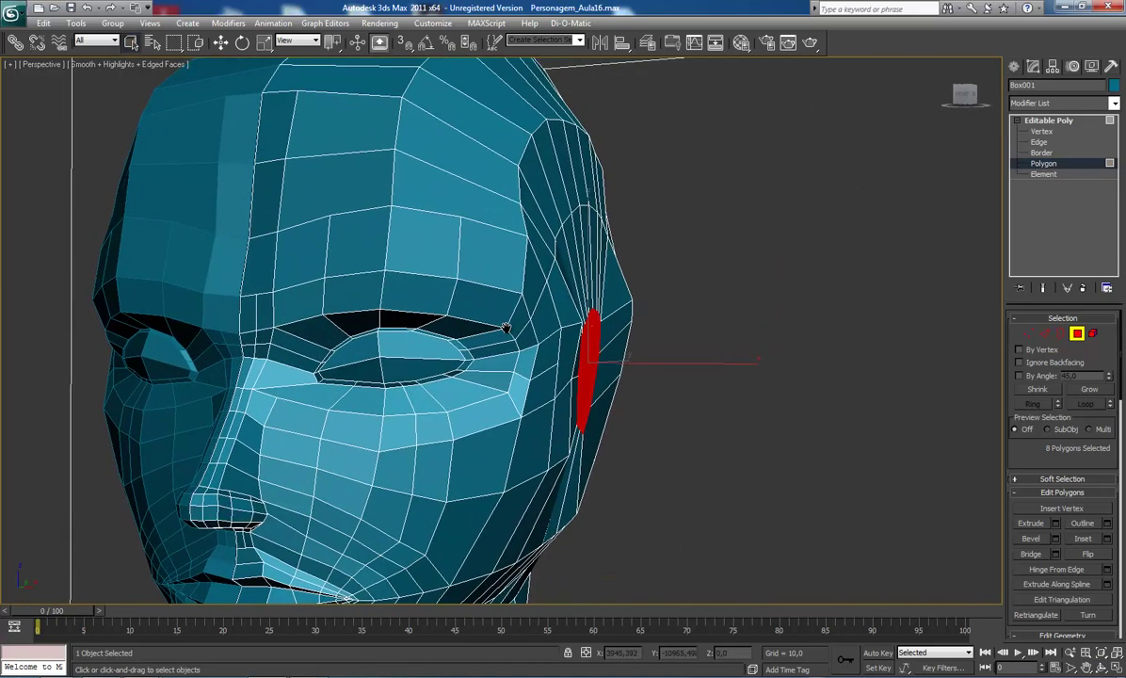
pyautogui.scroll(2, 554, 329)
# Step: In Vertex mode, slide the eye-corner temple vertex and an upper temple vertex inward along X
pyautogui.press('1')
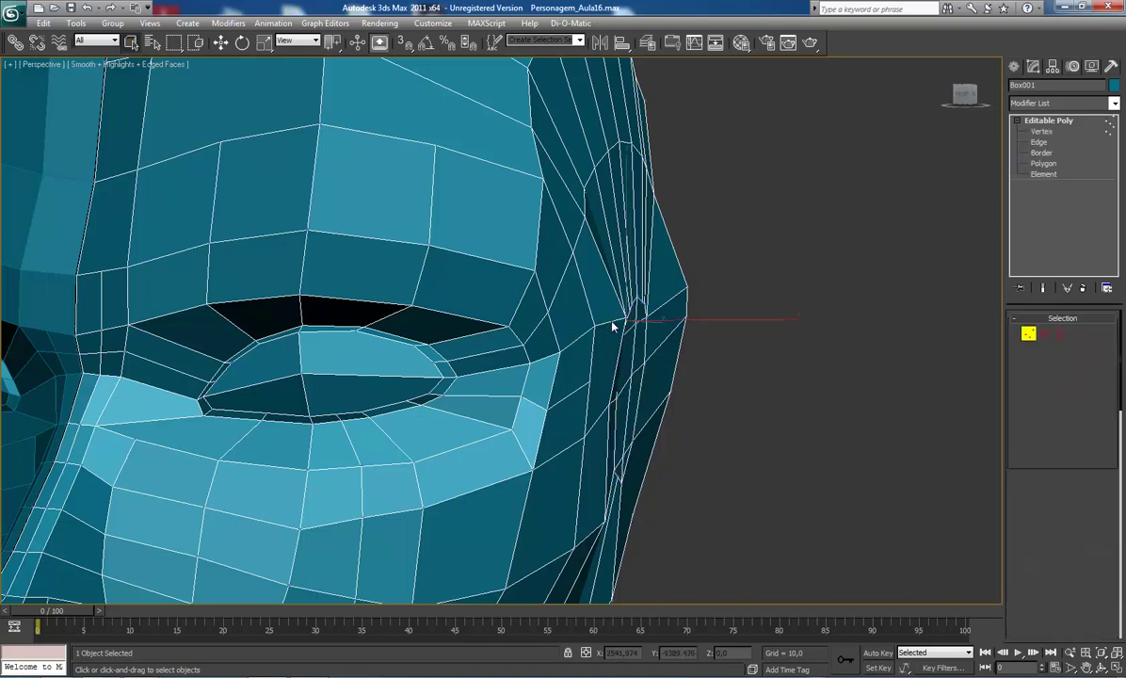
pyautogui.click(627, 317)
pyautogui.press('w')
pyautogui.moveTo(727, 321); pyautogui.dragTo(701, 321)
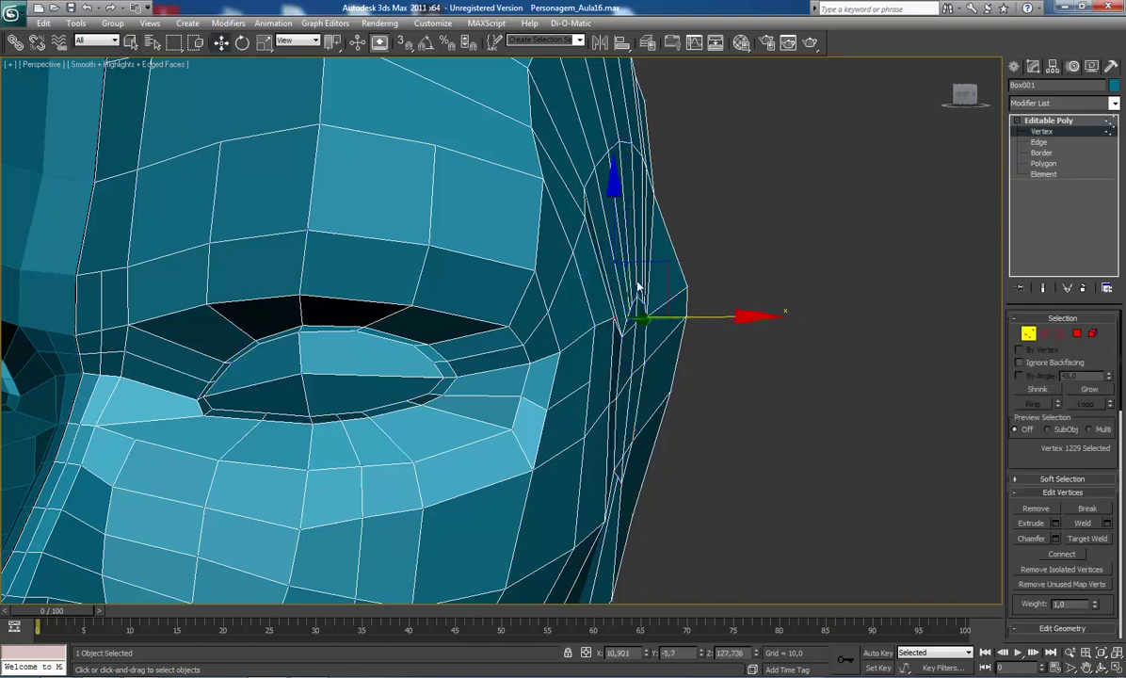
pyautogui.click(544, 179)
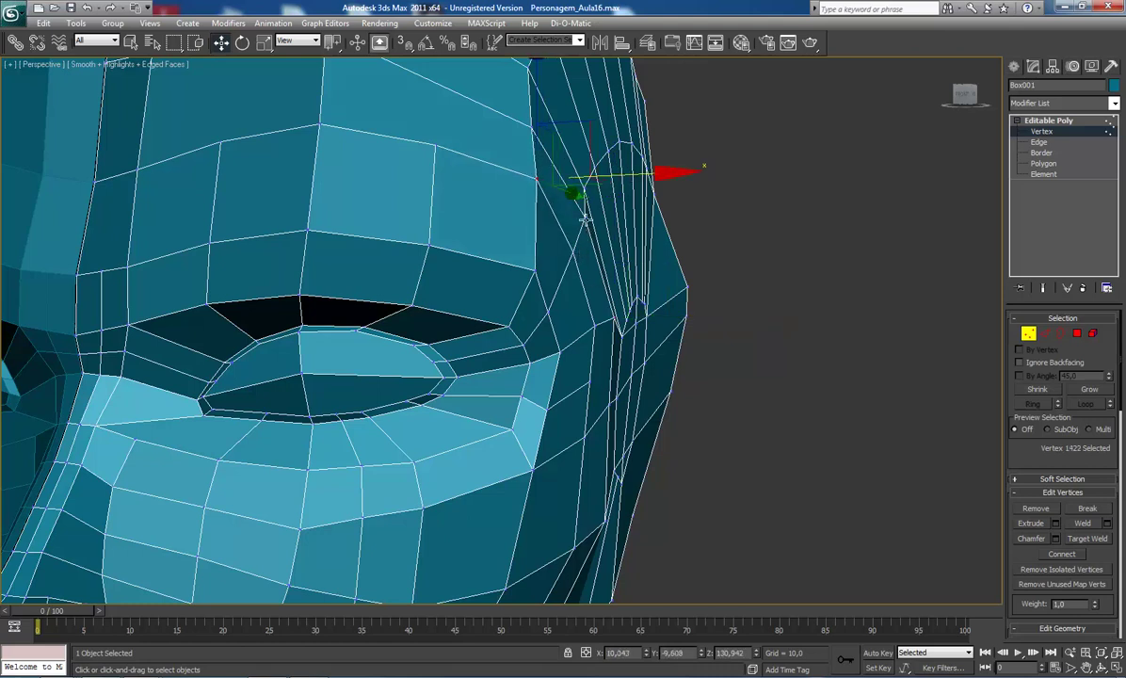
pyautogui.click(617, 224)
pyautogui.moveTo(644, 219); pyautogui.dragTo(642, 220)
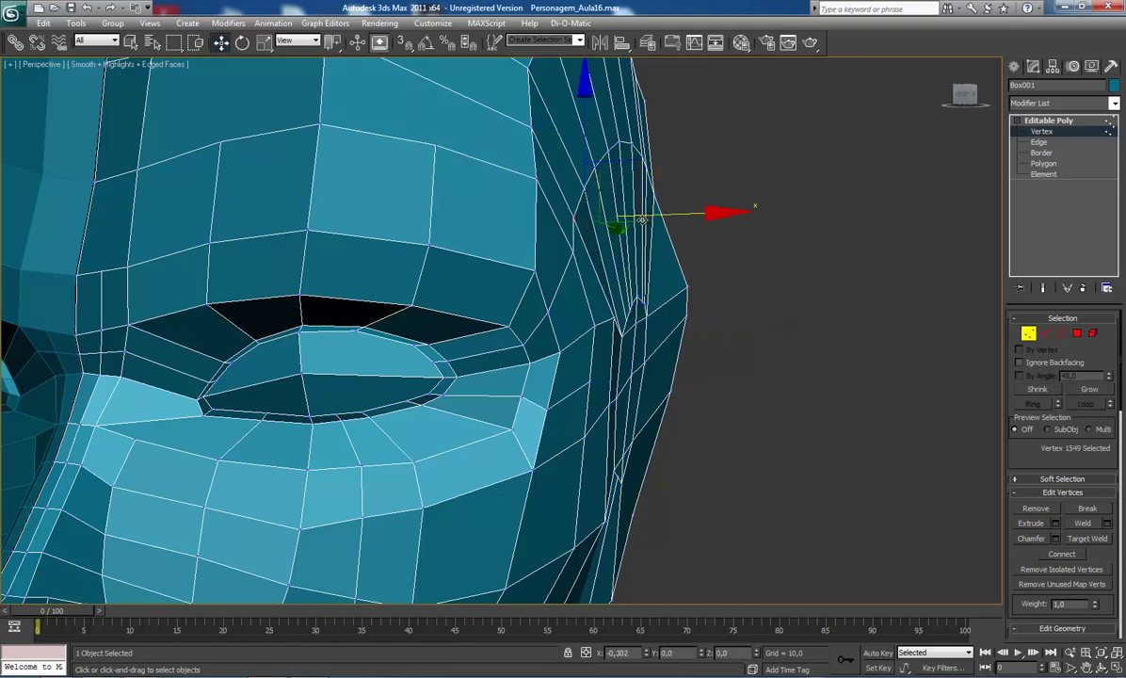
# Step: Nudge the vertices at the outer eye corner and down the temple slightly along X
pyautogui.click(558, 314)
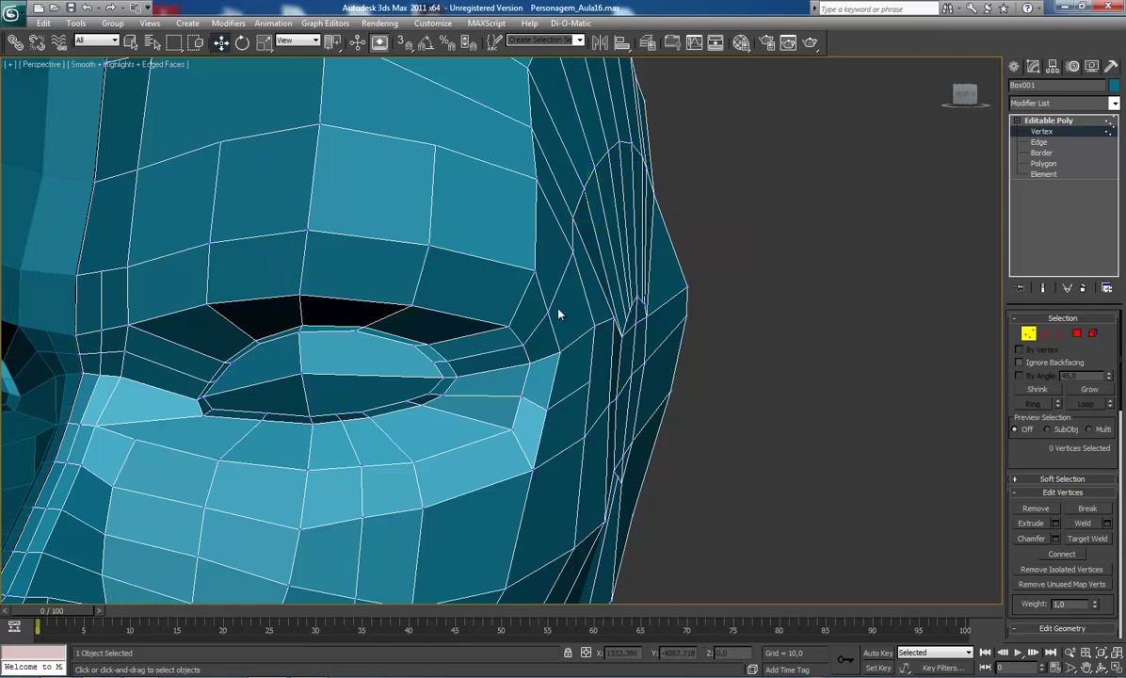
pyautogui.click(558, 315)
pyautogui.moveTo(636, 308); pyautogui.dragTo(595, 288)
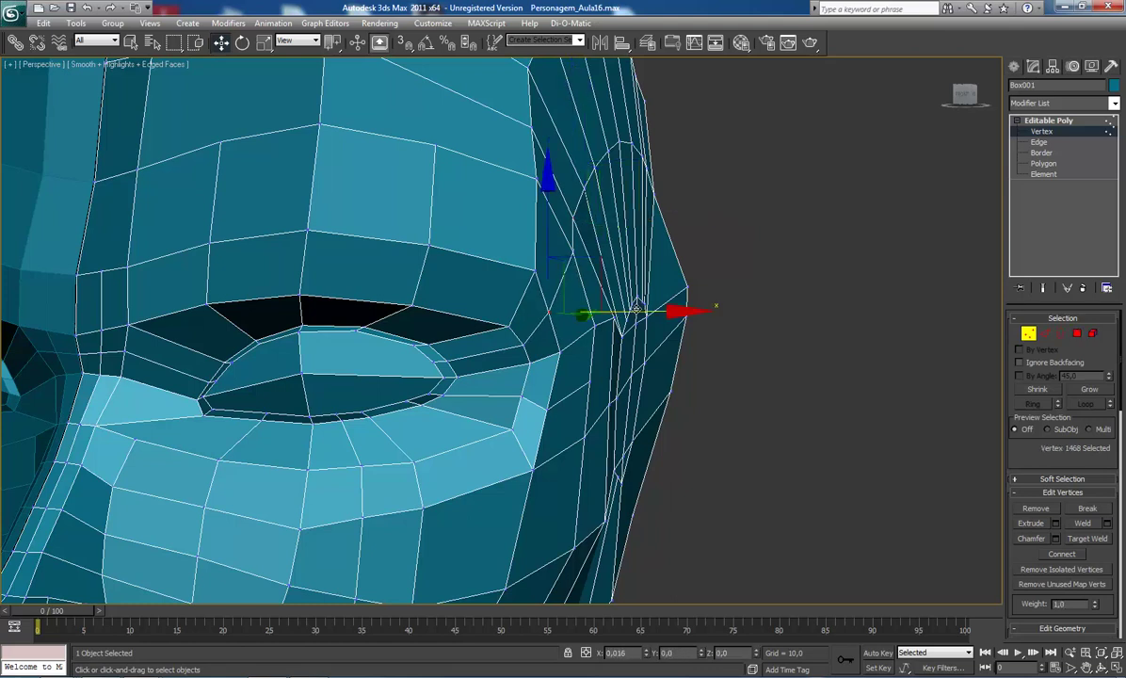
pyautogui.click(559, 346)
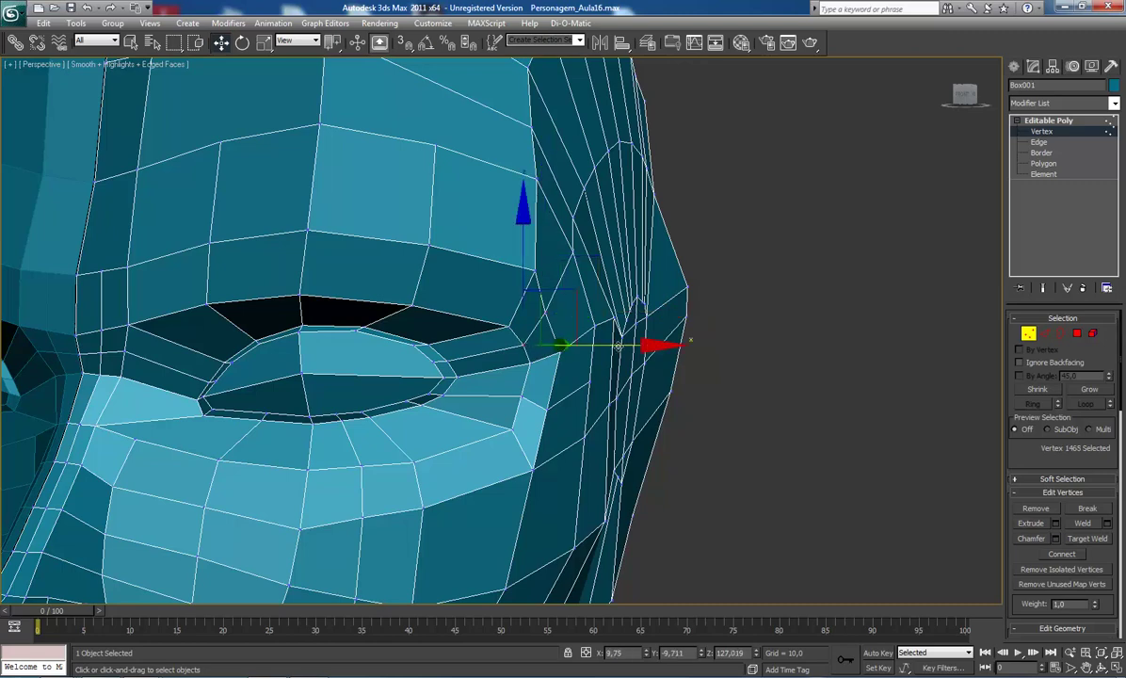
pyautogui.moveTo(636, 347); pyautogui.dragTo(635, 346)
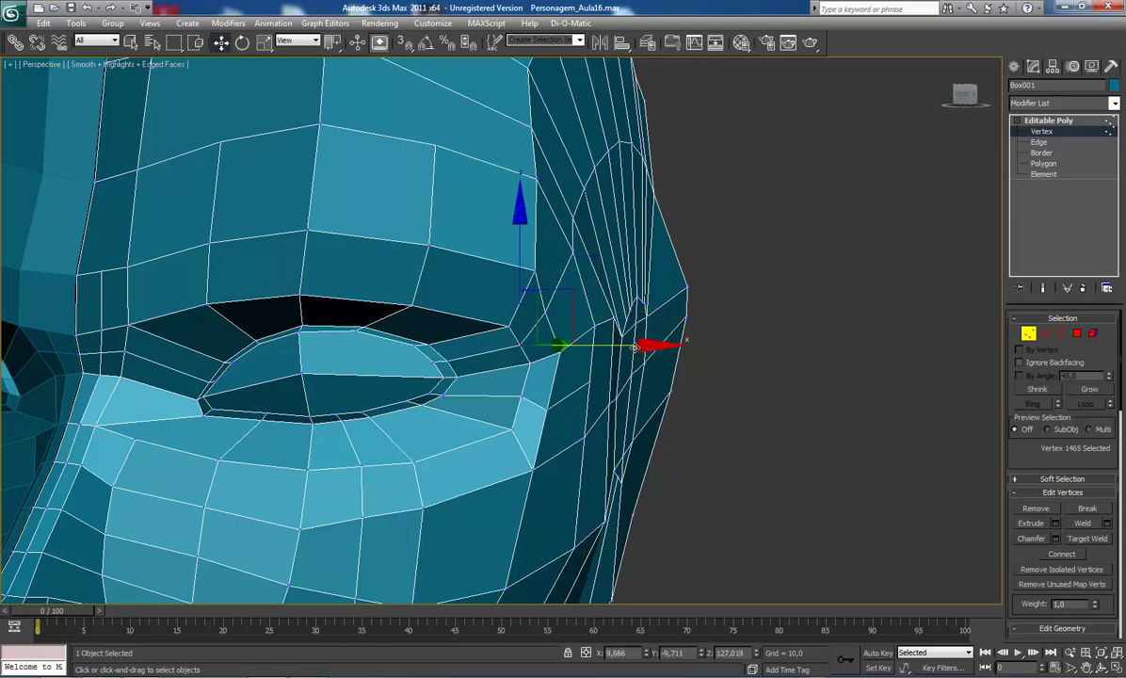
pyautogui.moveTo(637, 346)
pyautogui.keyDown('alt'); pyautogui.mouseDown(button='middle')
pyautogui.moveTo(554, 343)
pyautogui.moveTo(538, 307)
pyautogui.mouseUp(button='middle'); pyautogui.keyUp('alt')
pyautogui.click(614, 257)
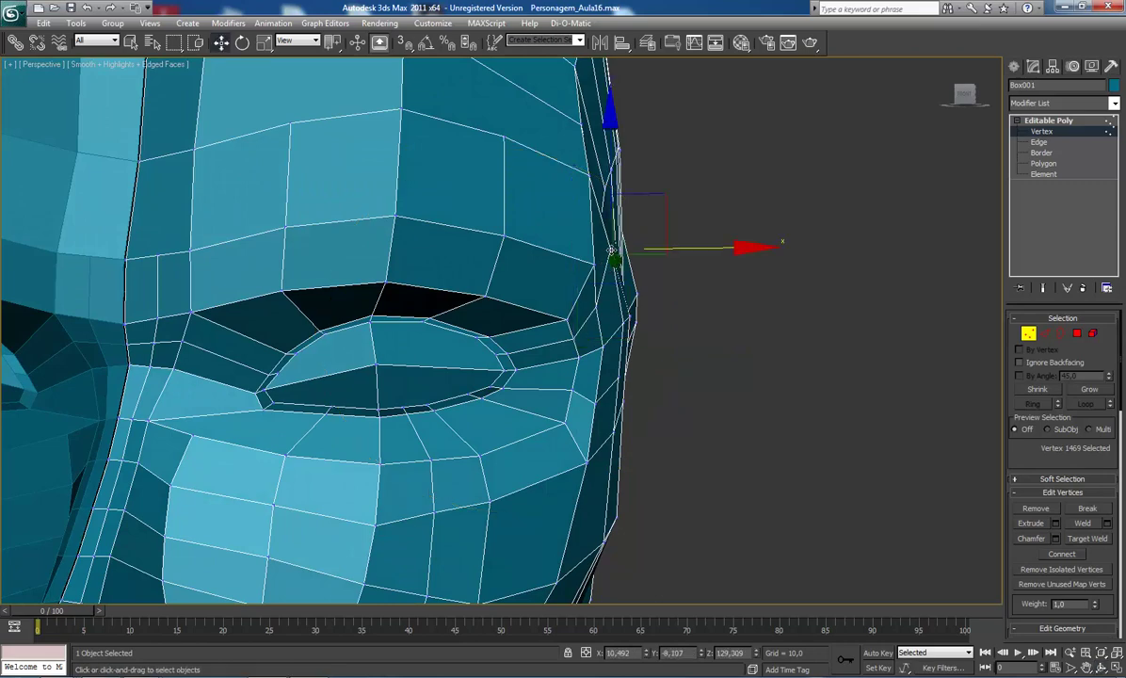
pyautogui.moveTo(699, 248); pyautogui.dragTo(691, 250)
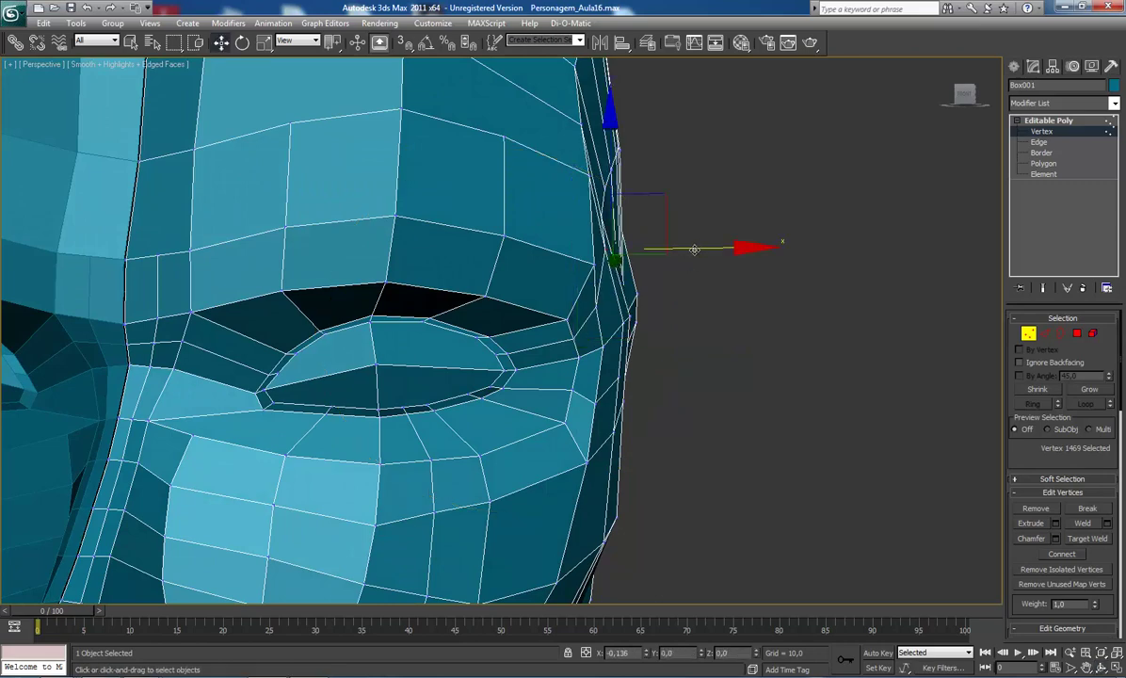
pyautogui.scroll(-5, 610, 308)
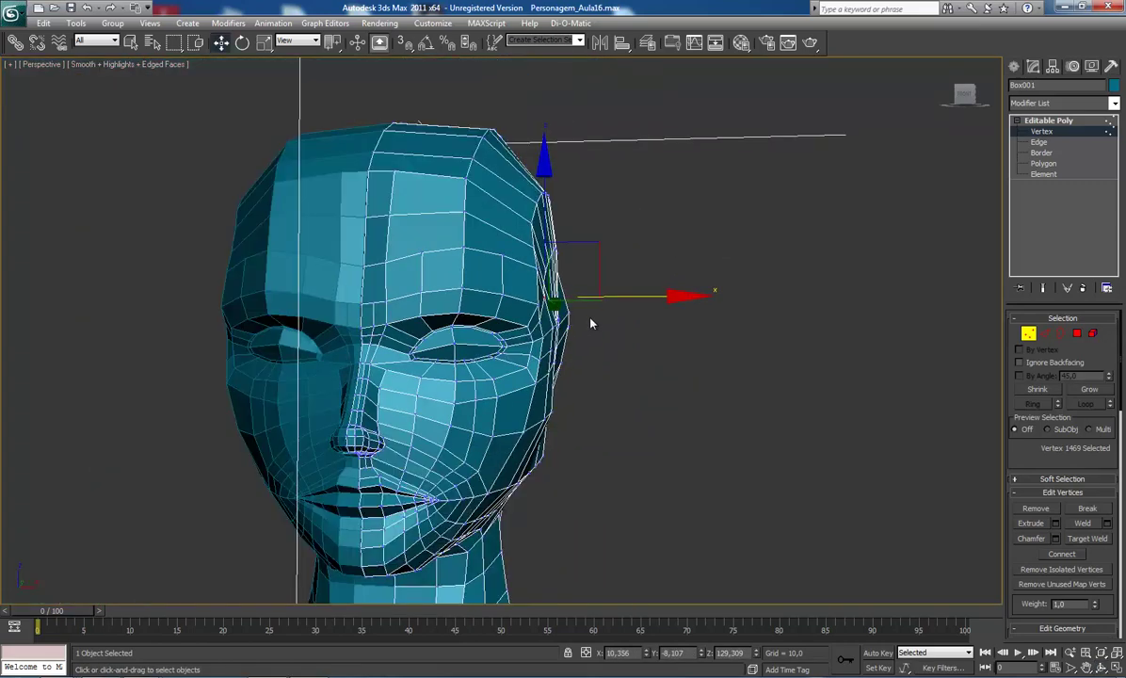
# Step: Adjust several vertices on the side of the head slightly along X
pyautogui.moveTo(572, 329)
pyautogui.mouseDown(button='middle')
pyautogui.moveTo(589, 365)
pyautogui.moveTo(376, 375)
pyautogui.moveTo(347, 392)
pyautogui.moveTo(339, 307)
pyautogui.mouseUp(button='middle')
pyautogui.click(454, 280)
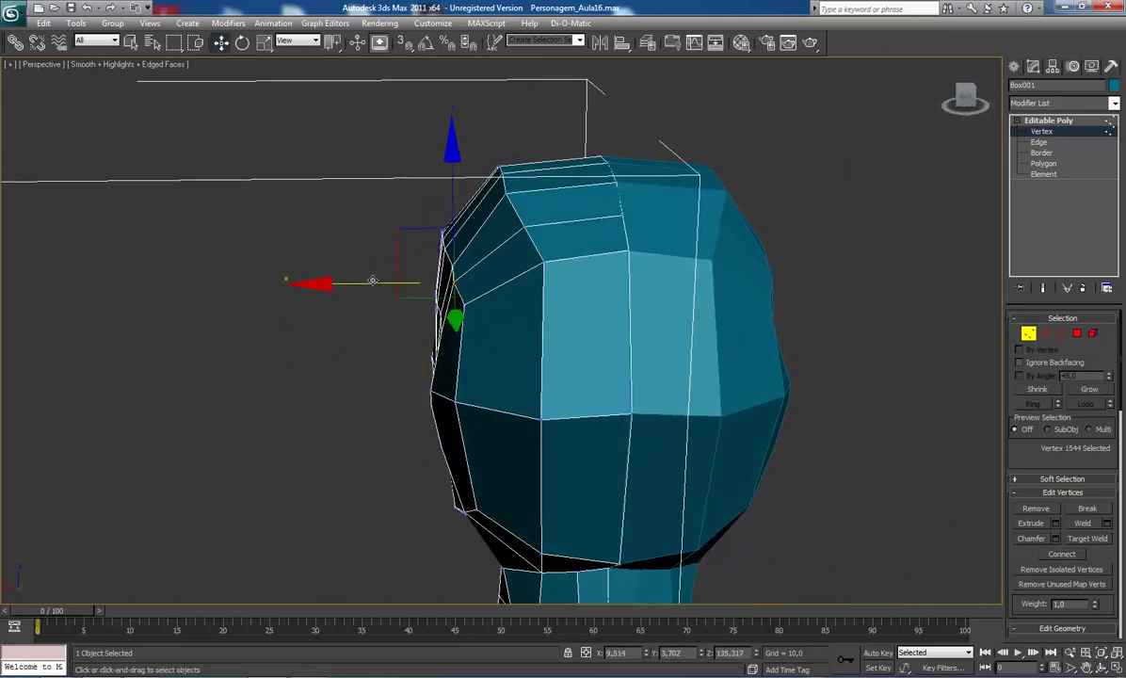
pyautogui.moveTo(405, 243); pyautogui.dragTo(408, 238)
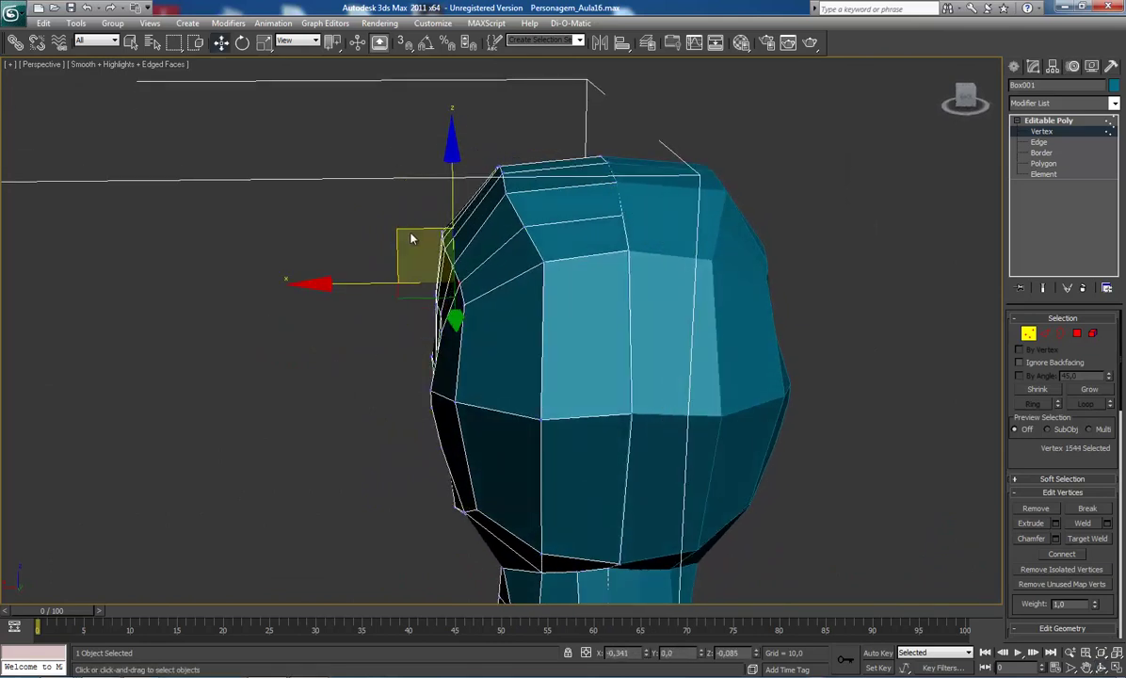
pyautogui.click(446, 266)
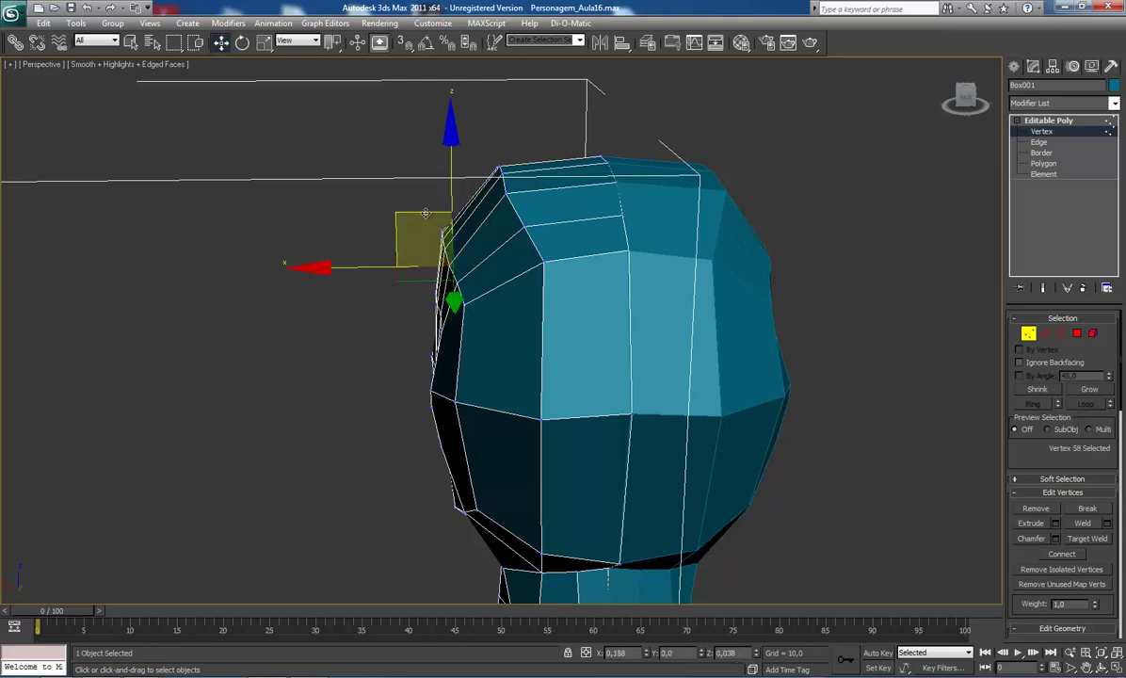
pyautogui.moveTo(426, 214); pyautogui.dragTo(474, 291)
pyautogui.click(429, 265)
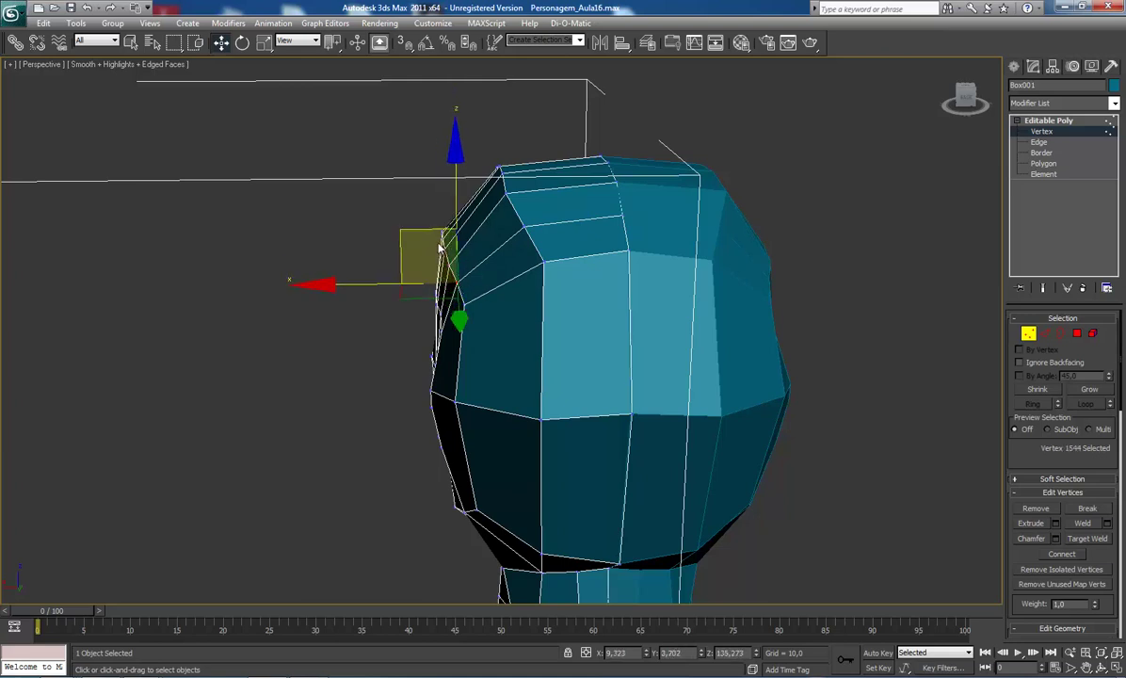
pyautogui.moveTo(414, 231); pyautogui.dragTo(425, 231)
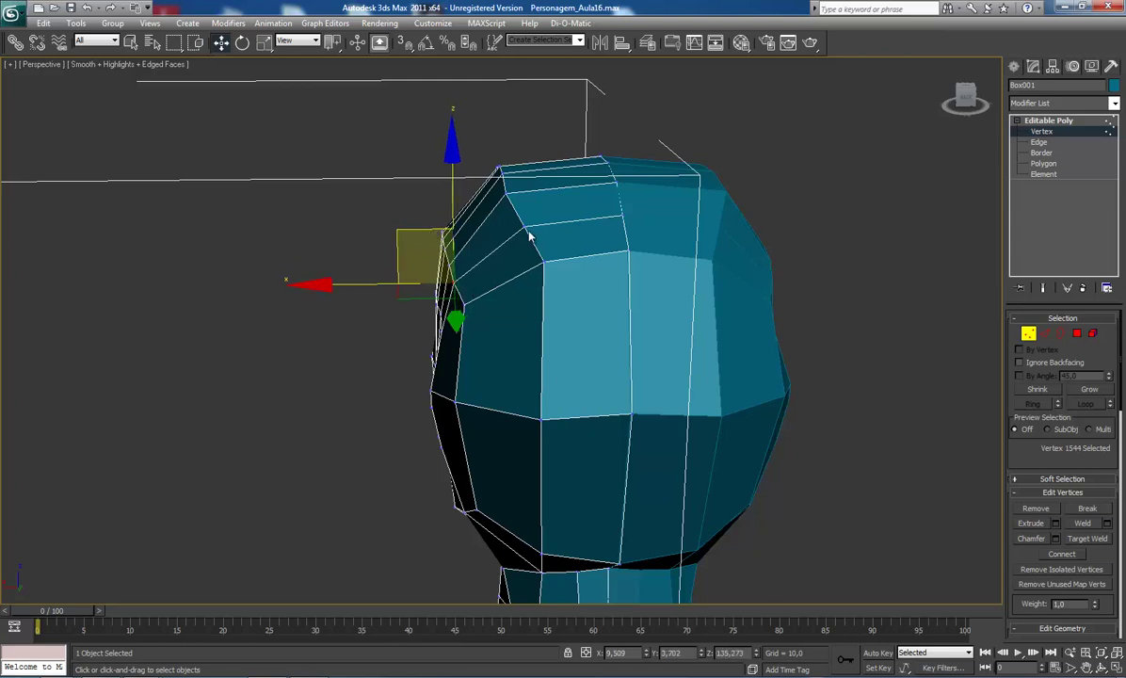
pyautogui.click(525, 227)
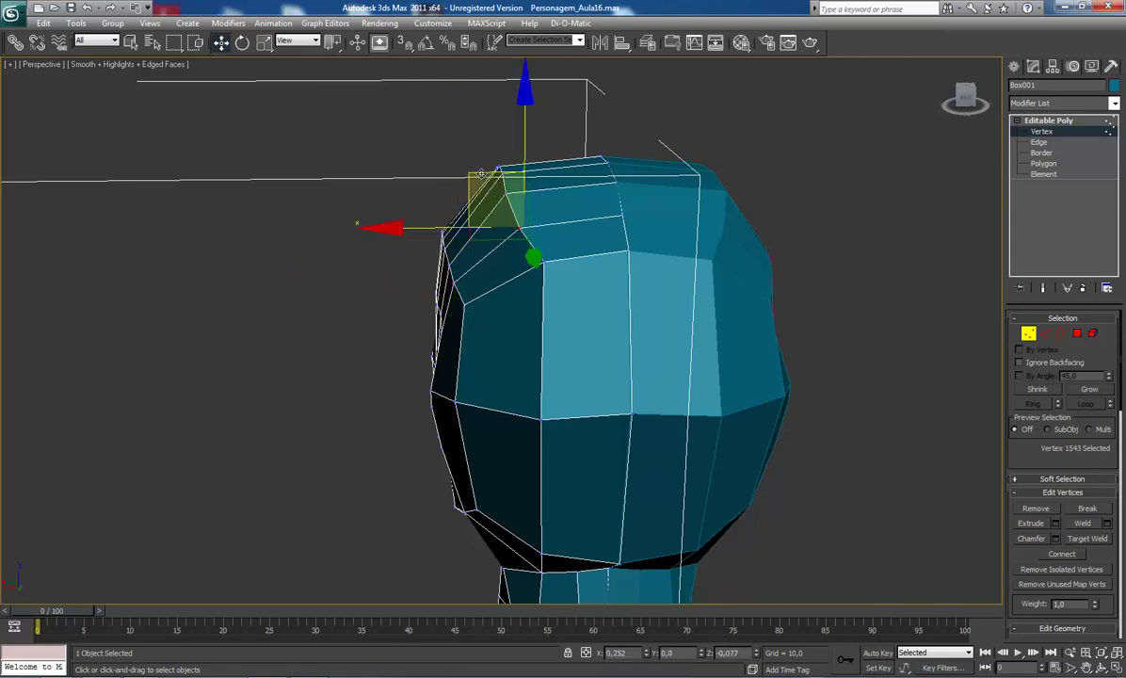
# Step: Orbit to the front side and push a forehead front-edge vertex outward
pyautogui.hotkey('ctrl', 'r')
pyautogui.moveTo(468, 343); pyautogui.dragTo(392, 374)
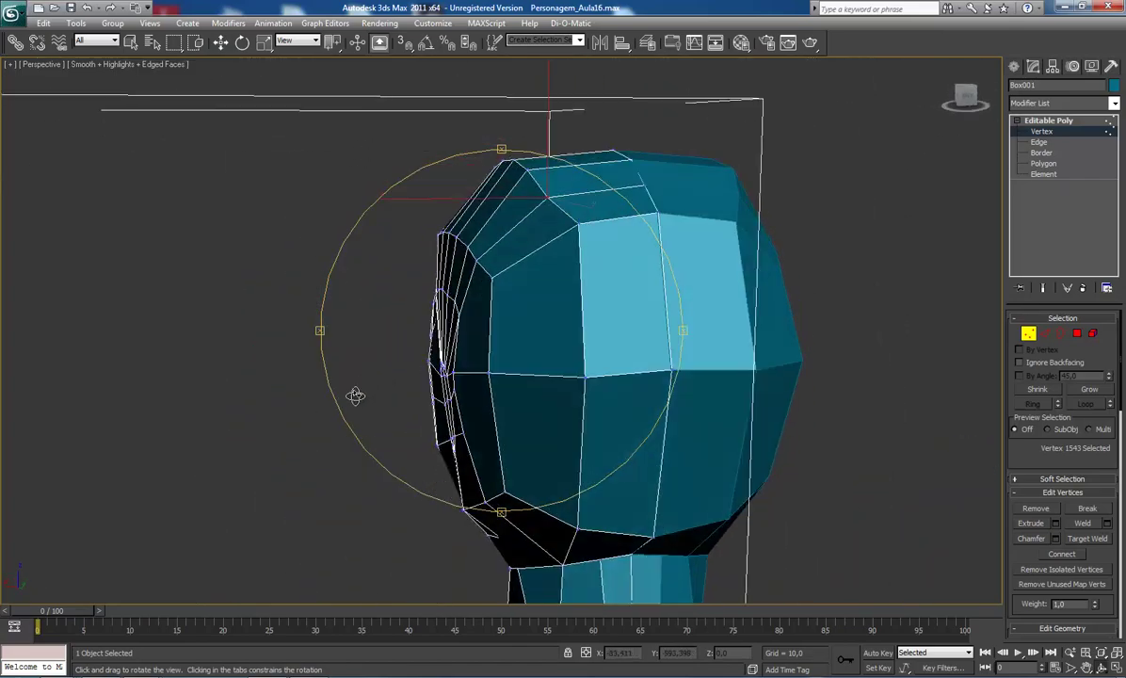
pyautogui.moveTo(392, 374); pyautogui.dragTo(480, 415)
pyautogui.rightClick(481, 414)
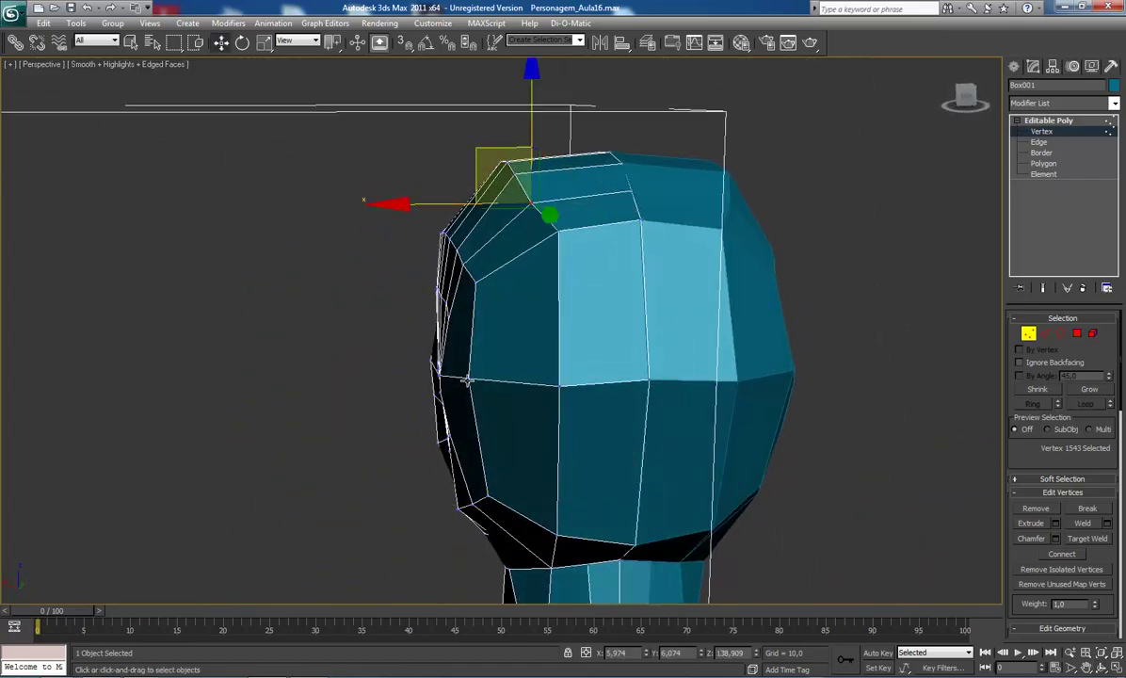
pyautogui.click(465, 379)
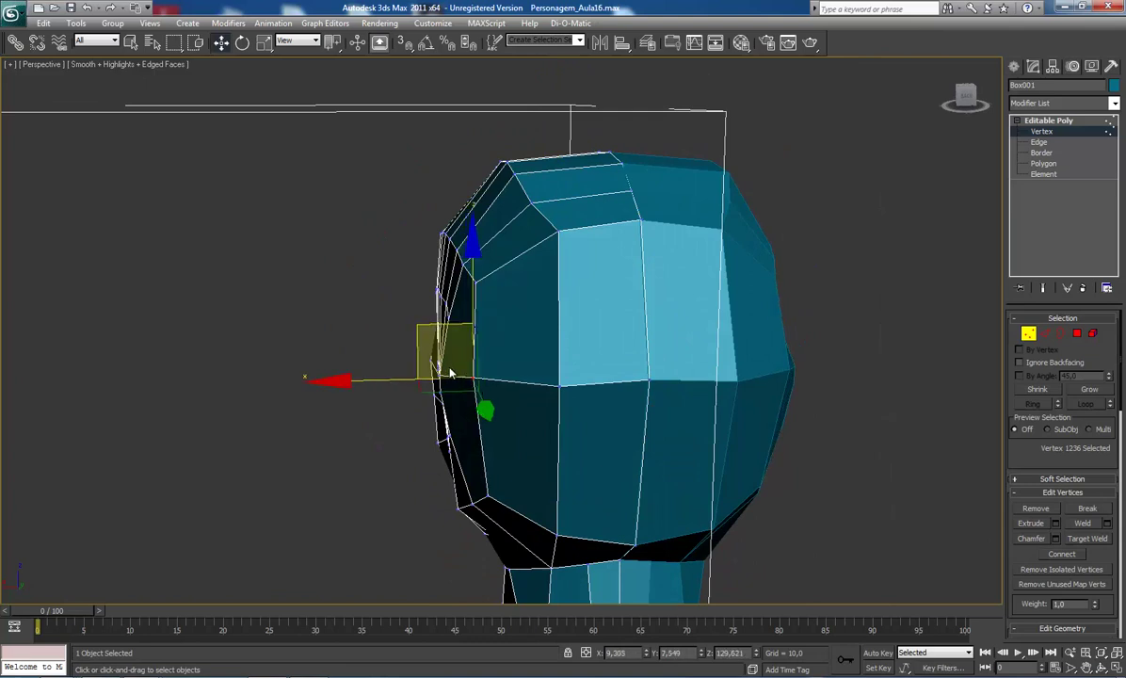
pyautogui.click(417, 381)
pyautogui.click(437, 378)
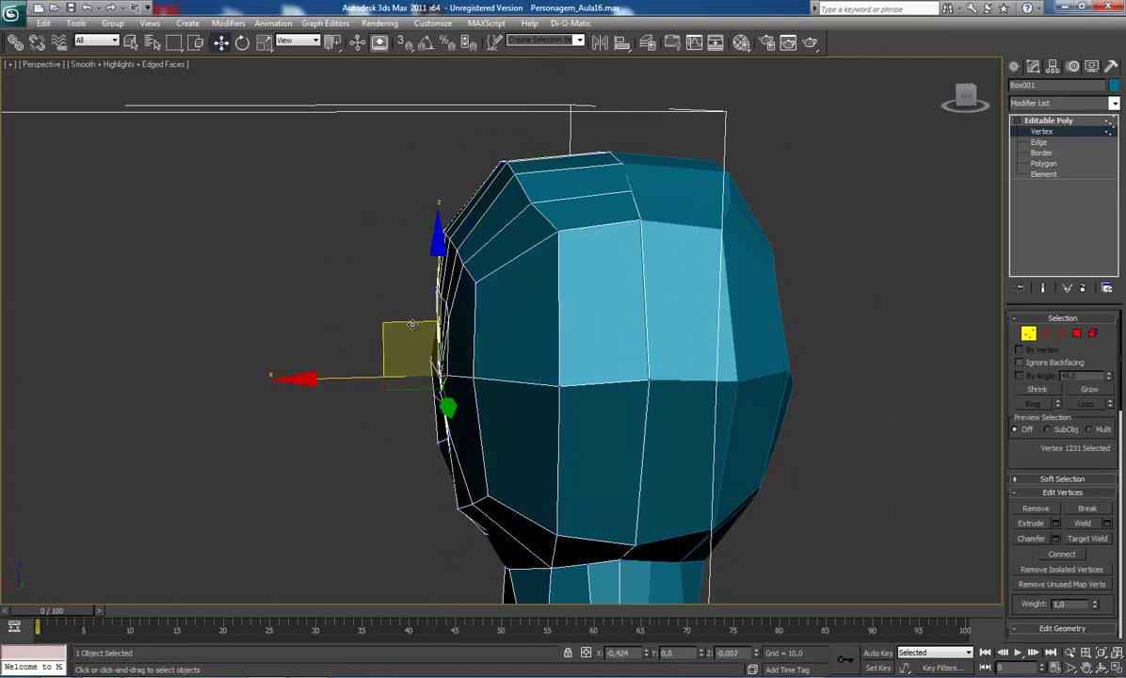
pyautogui.moveTo(414, 334); pyautogui.dragTo(488, 403)
# Step: Move two more front-edge vertices outward to even the forehead profile
pyautogui.keyDown('alt'); pyautogui.moveTo(489, 406); pyautogui.dragTo(444, 408, button='middle'); pyautogui.keyUp('alt')
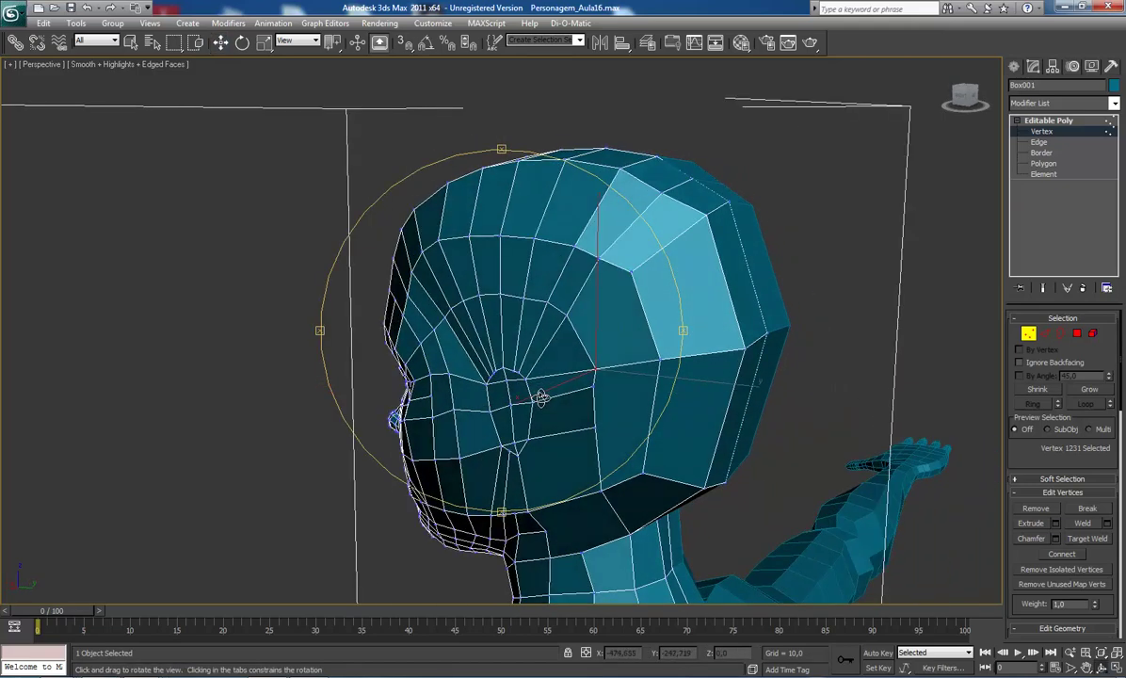
pyautogui.click(405, 388)
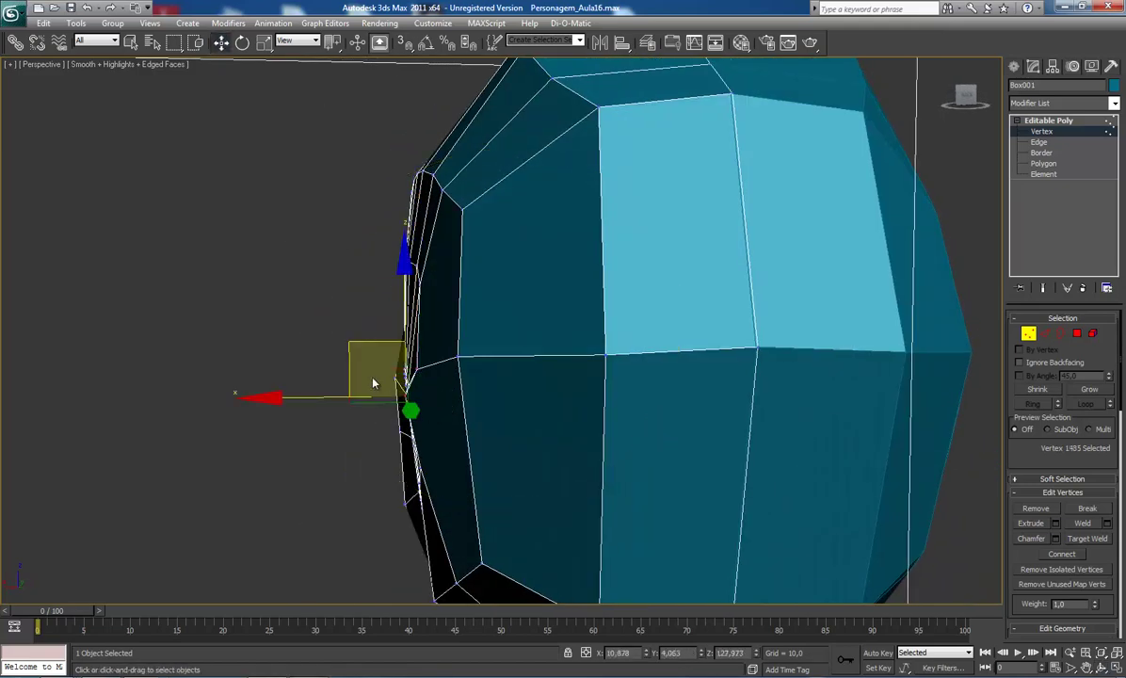
pyautogui.moveTo(381, 351); pyautogui.dragTo(393, 355)
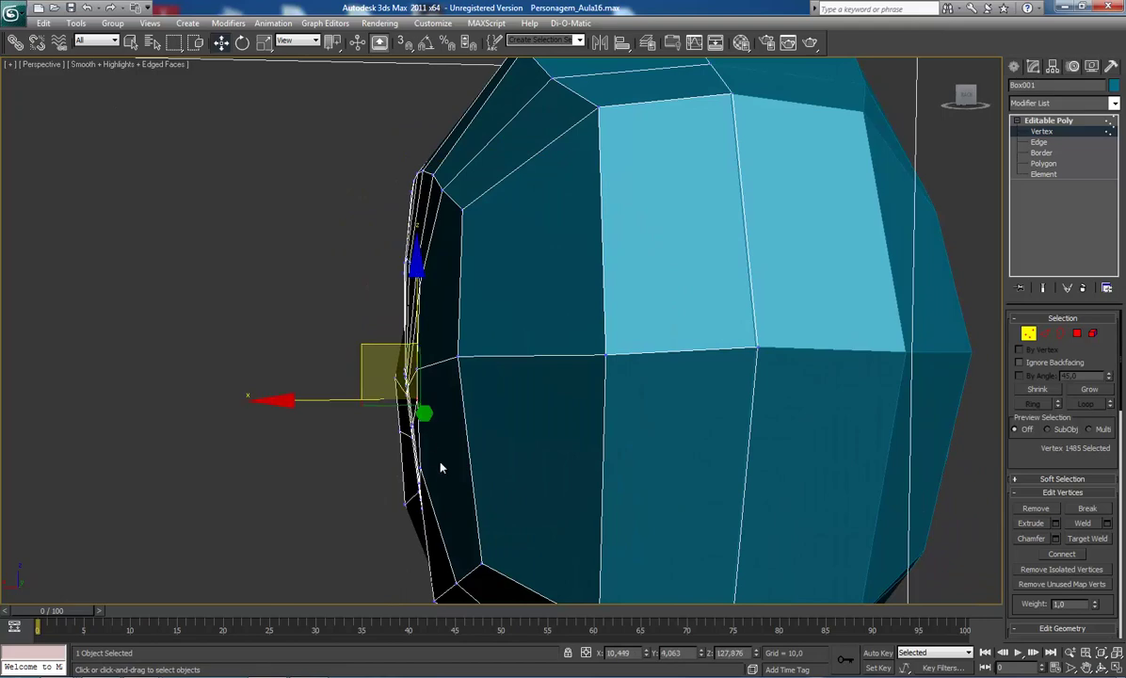
pyautogui.click(421, 468)
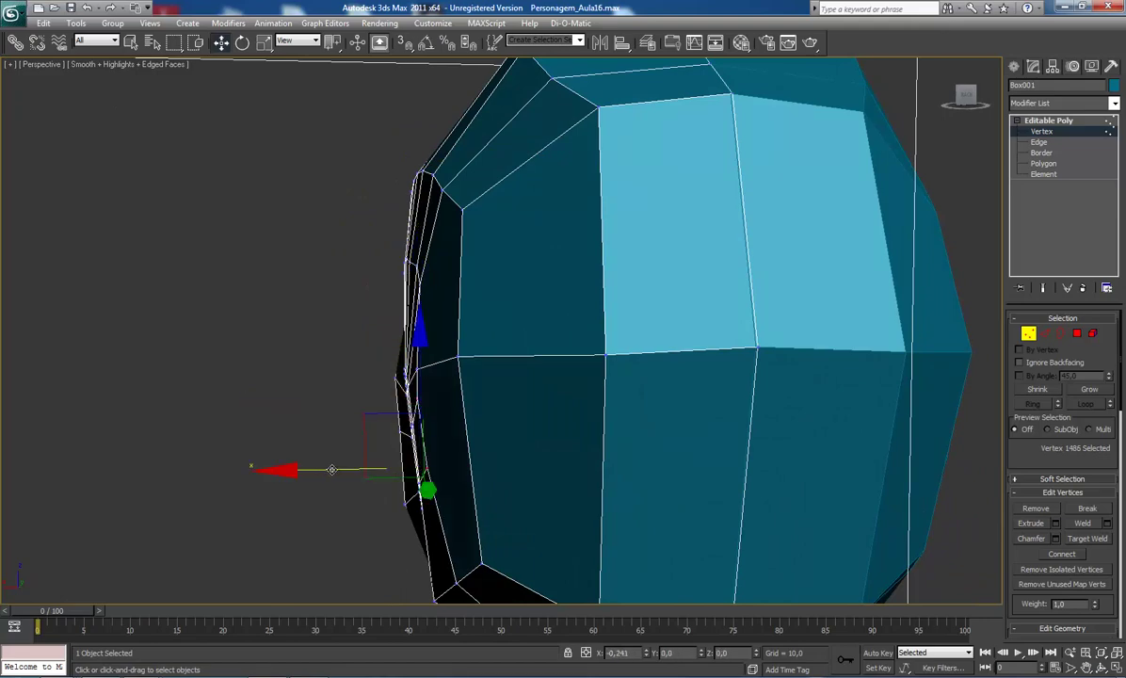
pyautogui.moveTo(339, 469); pyautogui.dragTo(332, 468)
pyautogui.scroll(-10, 429, 449)
# Step: Orbit and zoom around the head to inspect the refined forehead topology
pyautogui.keyDown('alt'); pyautogui.moveTo(428, 449); pyautogui.dragTo(504, 422, button='middle'); pyautogui.keyUp('alt')
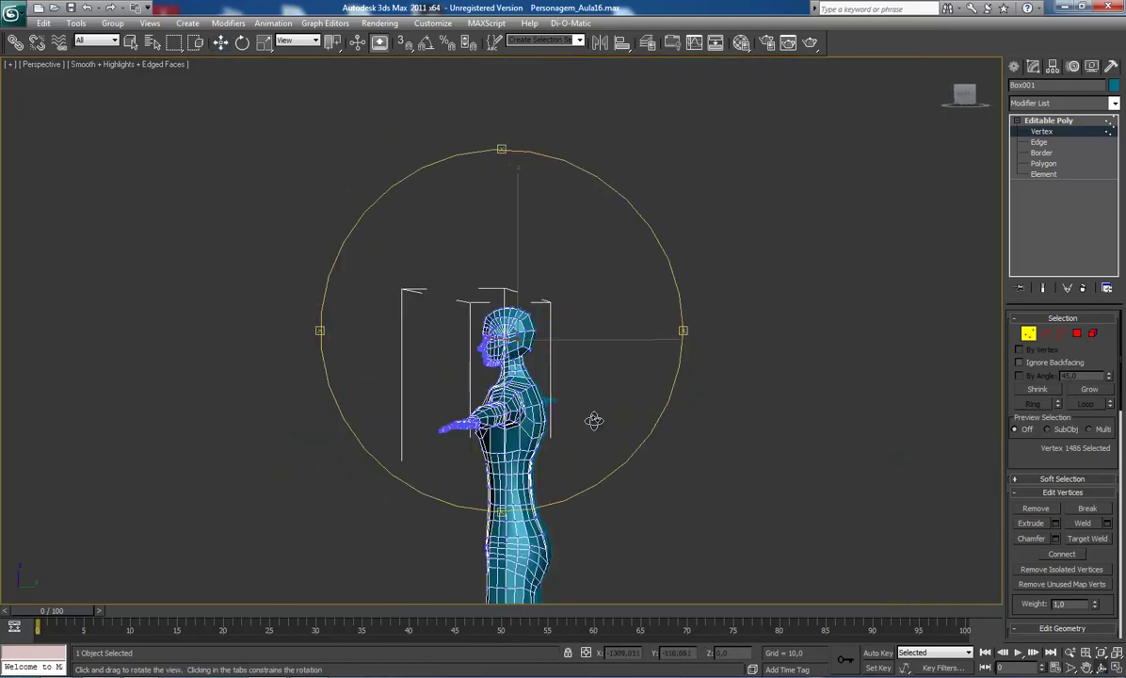
pyautogui.scroll(3, 501, 421)
pyautogui.scroll(3, 504, 423)
pyautogui.scroll(2, 513, 429)
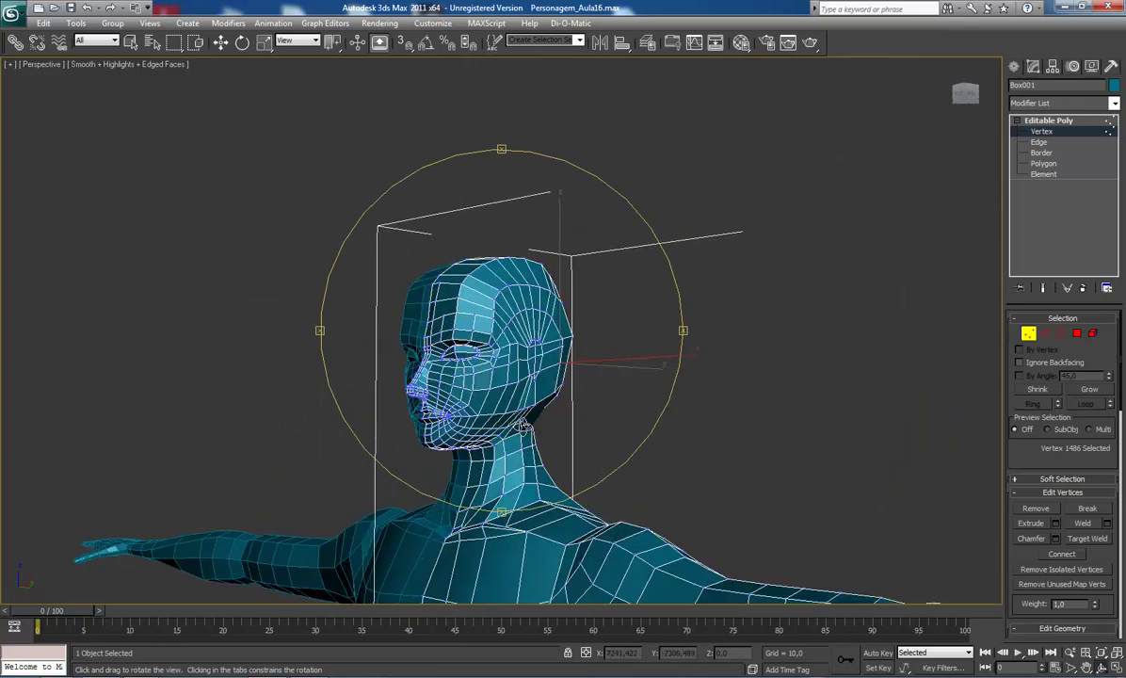
pyautogui.scroll(3, 518, 434)
pyautogui.moveTo(518, 434)
pyautogui.keyDown('alt'); pyautogui.mouseDown(button='middle')
pyautogui.moveTo(332, 418)
pyautogui.moveTo(553, 430)
pyautogui.moveTo(510, 371)
pyautogui.moveTo(533, 387)
pyautogui.moveTo(495, 372)
pyautogui.moveTo(547, 373)
pyautogui.moveTo(481, 365)
pyautogui.moveTo(593, 379)
pyautogui.moveTo(586, 397)
pyautogui.mouseUp(button='middle'); pyautogui.keyUp('alt')
pyautogui.scroll(2, 503, 372)
pyautogui.scroll(-2, 528, 360)
# Step: Switch to Edge mode, clear the current edge loop selection, and orbit around the head
pyautogui.press('2')
pyautogui.press('w')
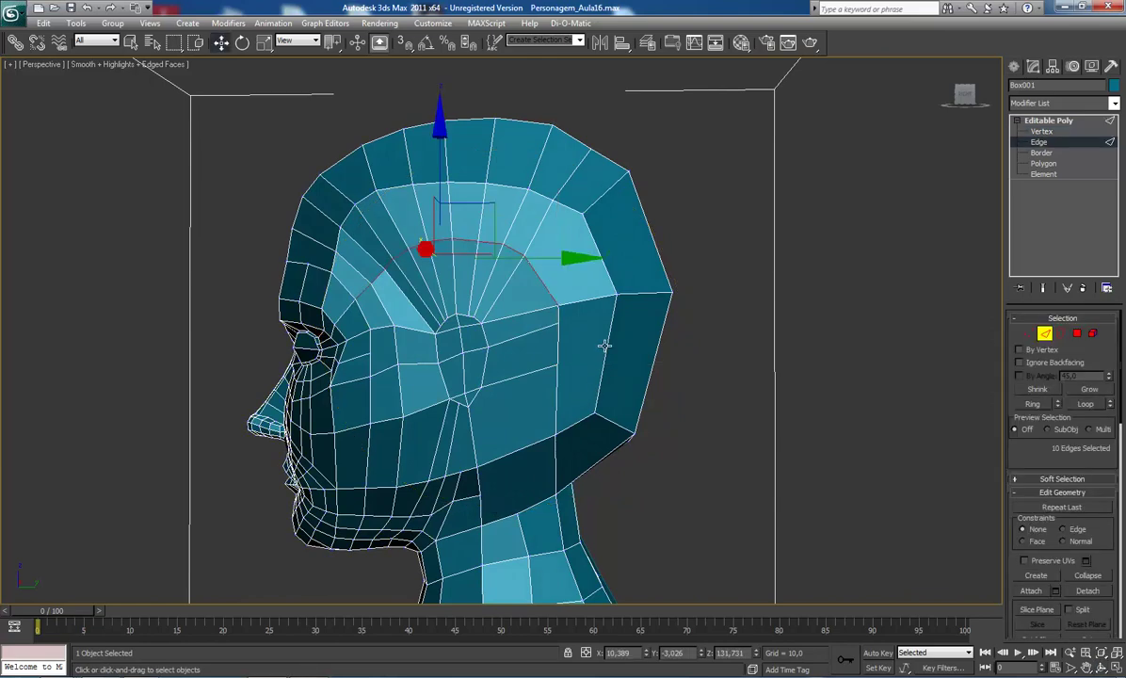
pyautogui.click(677, 389)
pyautogui.click(612, 364)
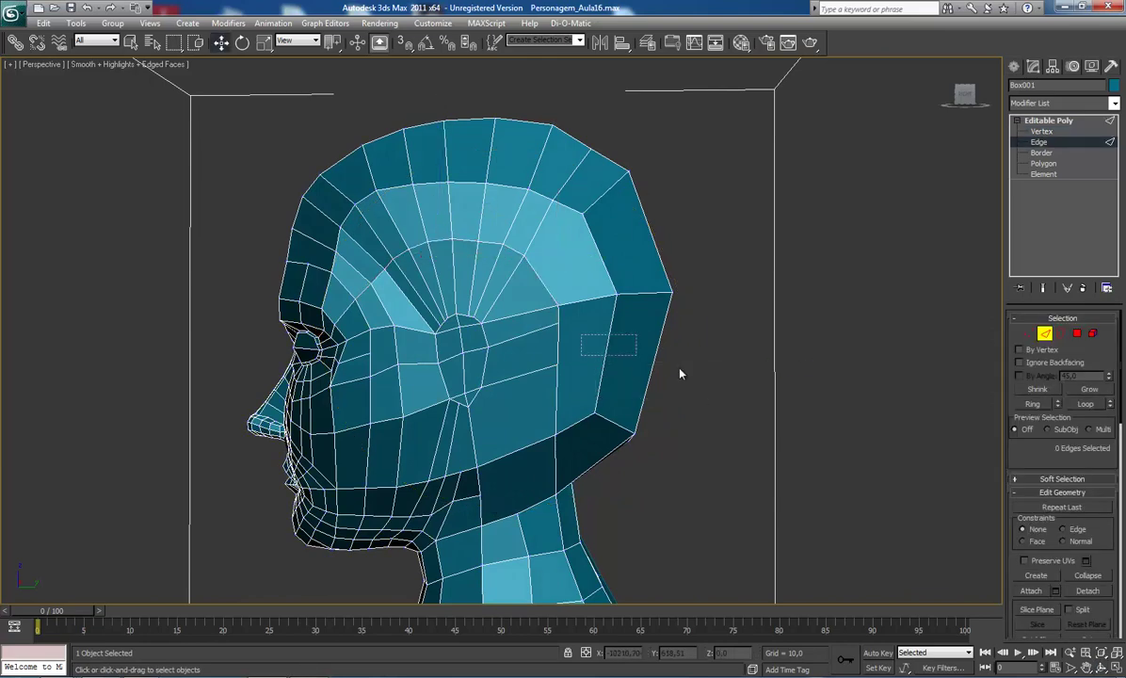
pyautogui.moveTo(682, 375); pyautogui.dragTo(696, 380)
pyautogui.moveTo(696, 379)
pyautogui.keyDown('alt'); pyautogui.mouseDown(button='middle')
pyautogui.moveTo(483, 376)
pyautogui.moveTo(568, 380)
pyautogui.mouseUp(button='middle'); pyautogui.keyUp('alt')
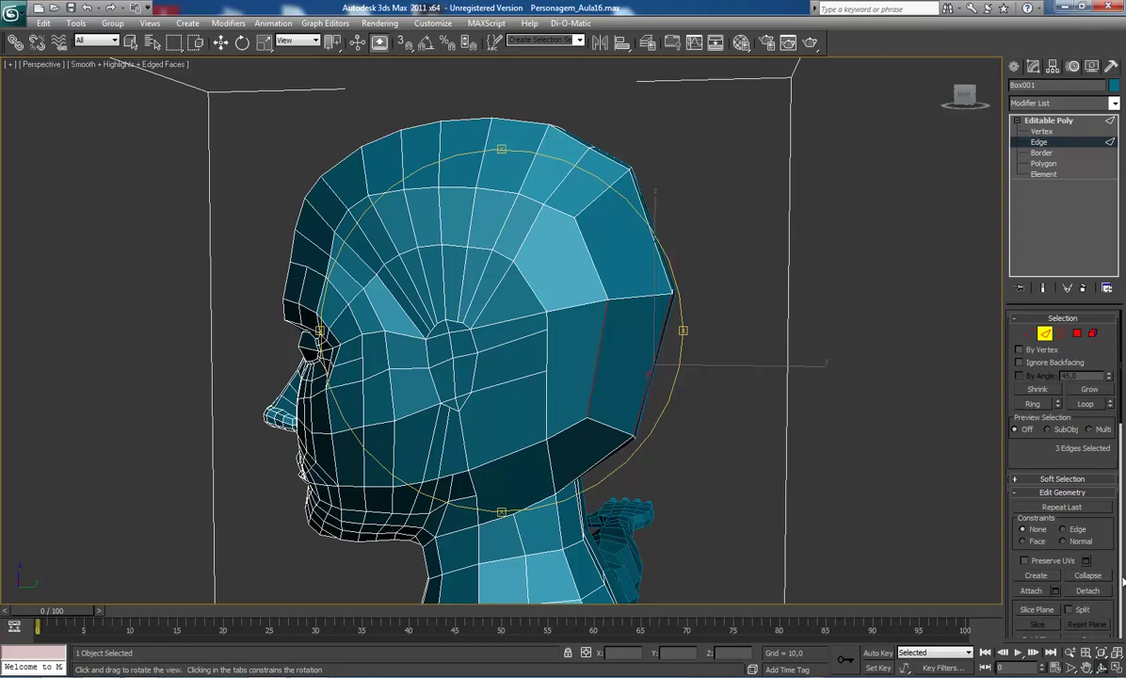
# Step: Return to Vertex mode with Move active and select a vertex on the side of the forehead
pyautogui.scroll(-3, 1123, 584)
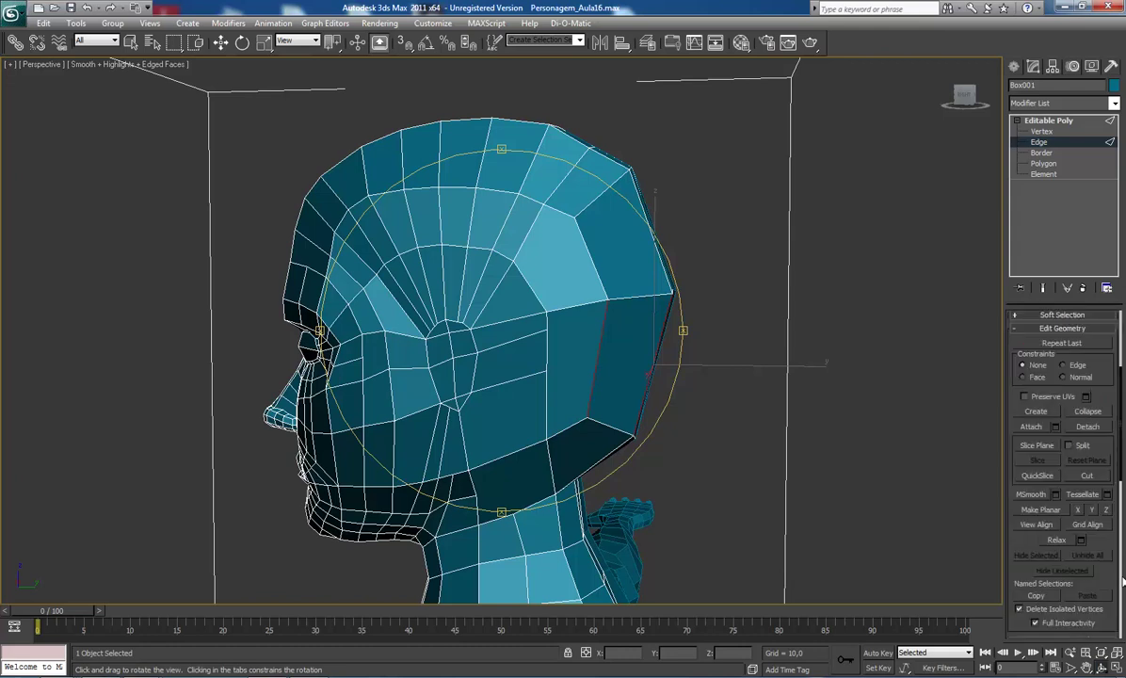
pyautogui.scroll(-2, 1123, 584)
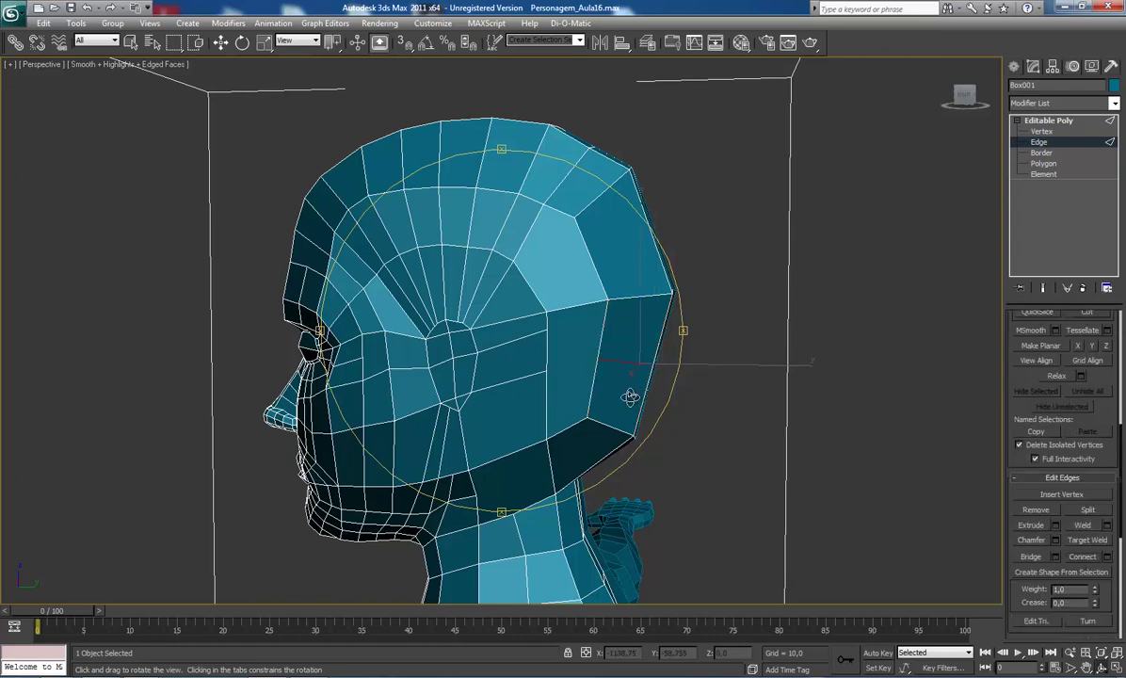
pyautogui.press('1')
pyautogui.press('w')
pyautogui.click(595, 360)
# Step: Add a second temple vertex and frame the selection in the Right view
pyautogui.click(558, 354)
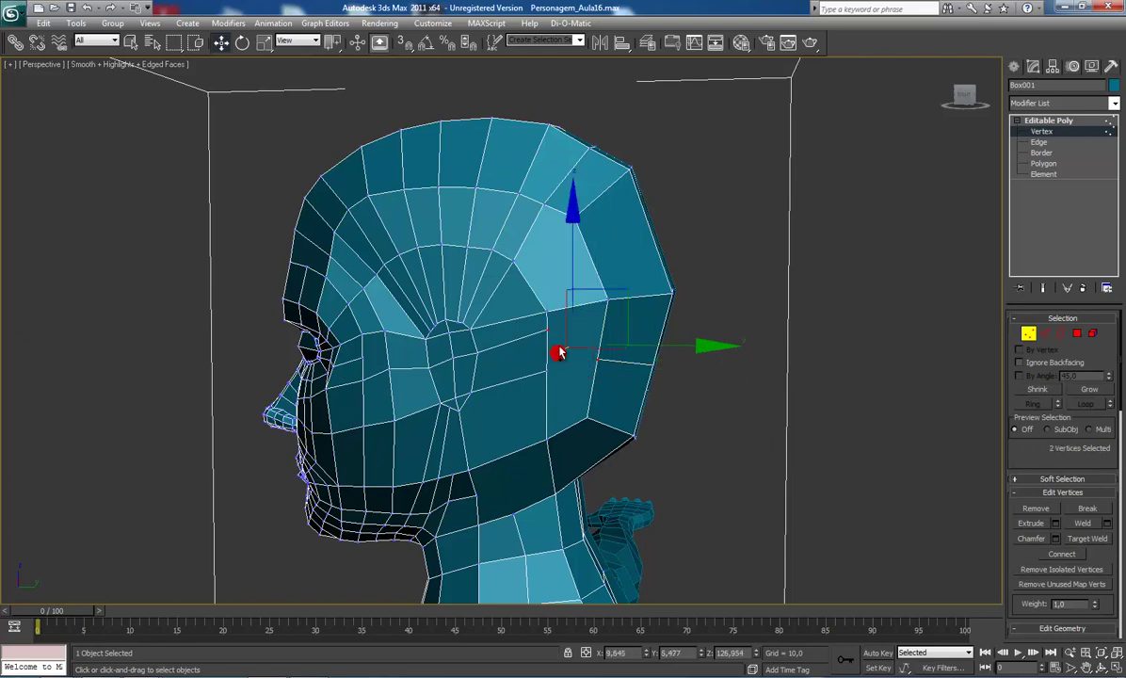
pyautogui.moveTo(536, 351); pyautogui.dragTo(547, 334, button='middle')
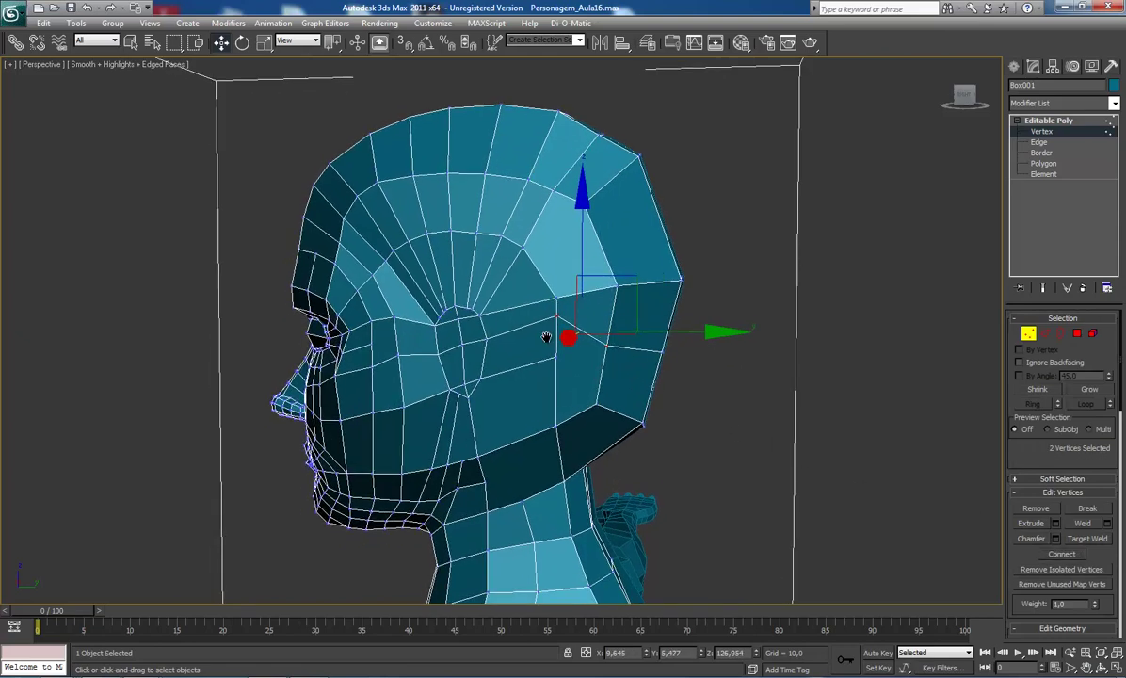
pyautogui.press('r')
pyautogui.press('z')
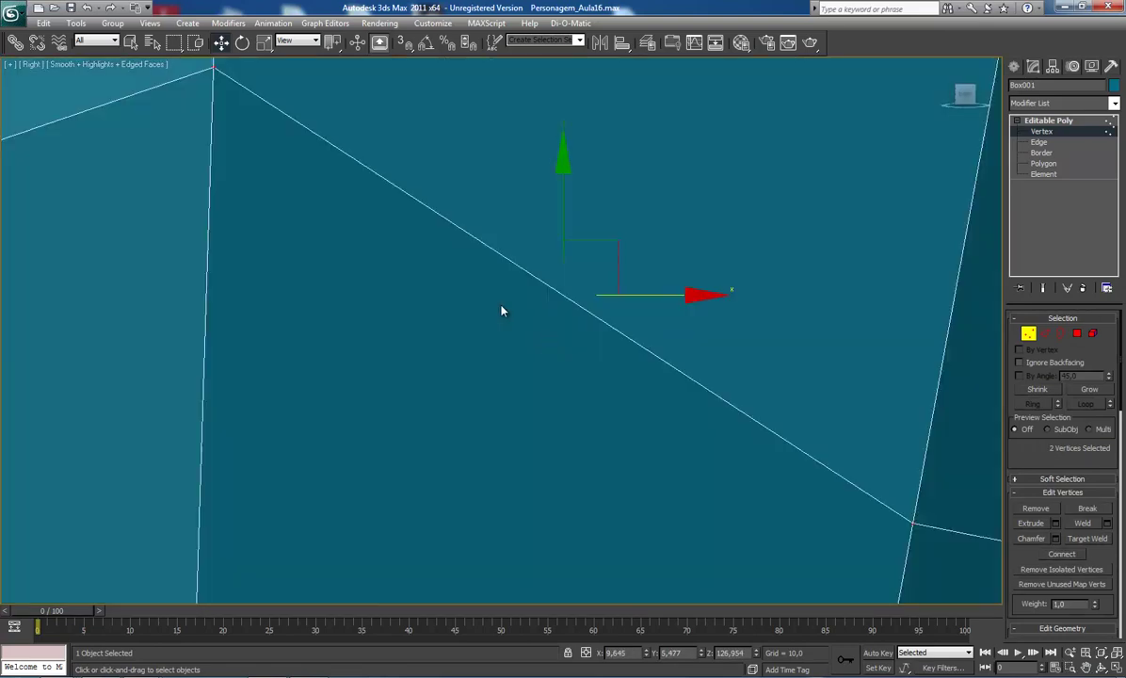
pyautogui.scroll(-2, 503, 319)
pyautogui.scroll(-2, 514, 327)
pyautogui.scroll(-2, 514, 327)
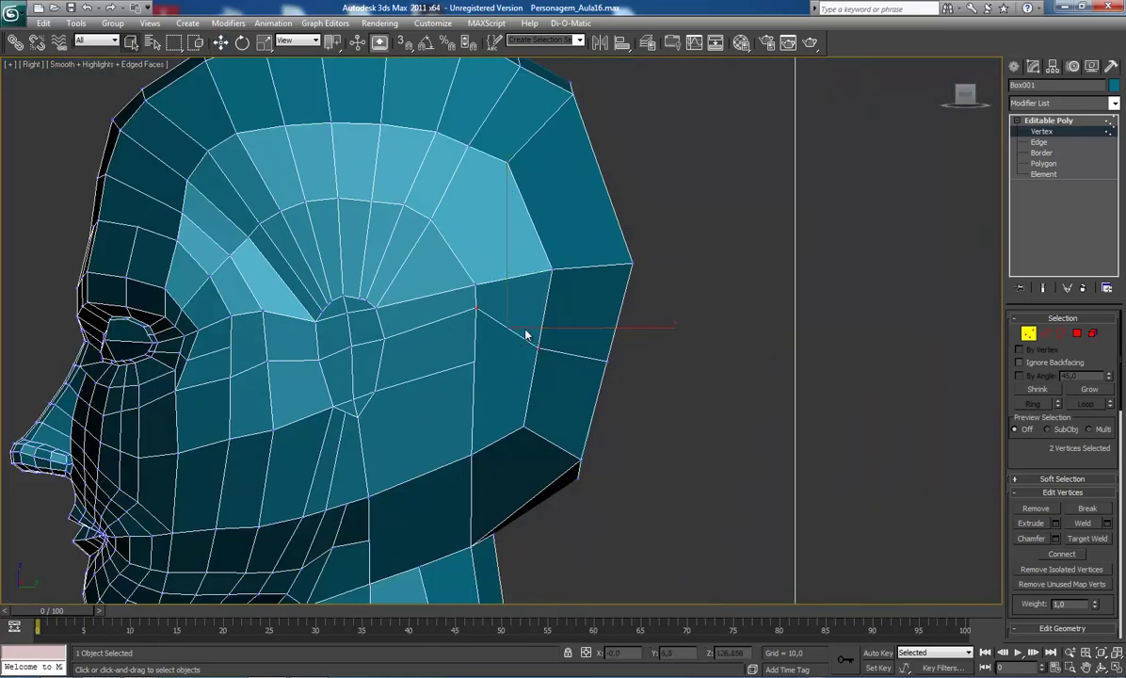
# Step: Move the three vertices behind the temple down and back, then slightly forward
pyautogui.moveTo(525, 331); pyautogui.dragTo(617, 381)
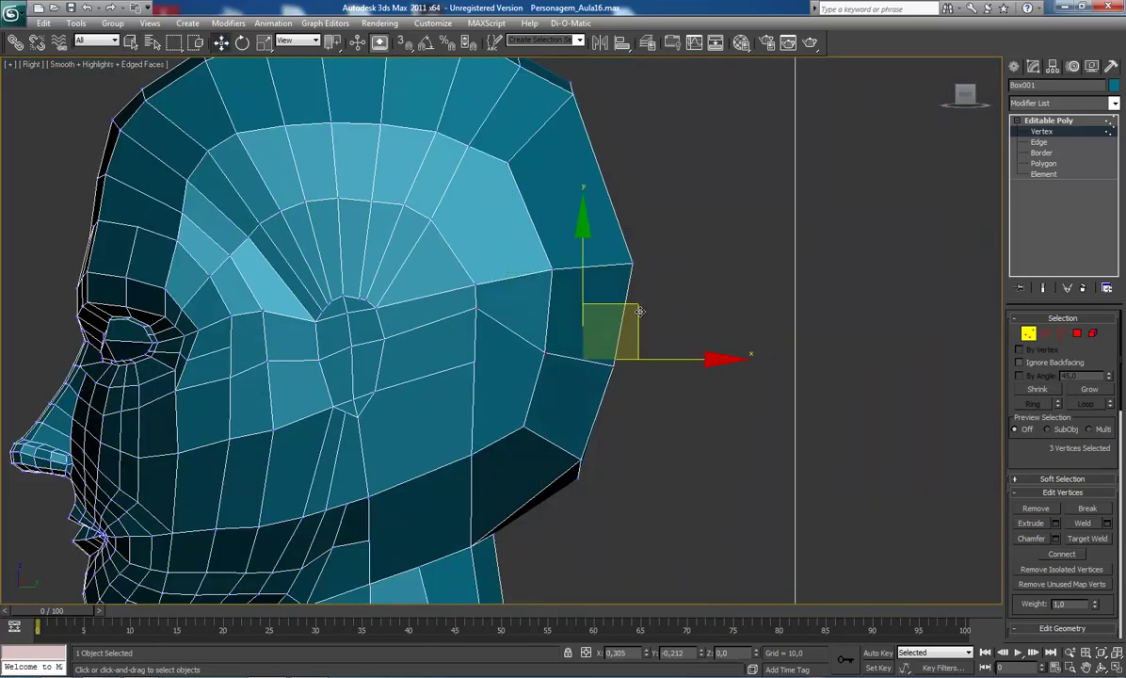
pyautogui.moveTo(513, 400); pyautogui.dragTo(608, 507)
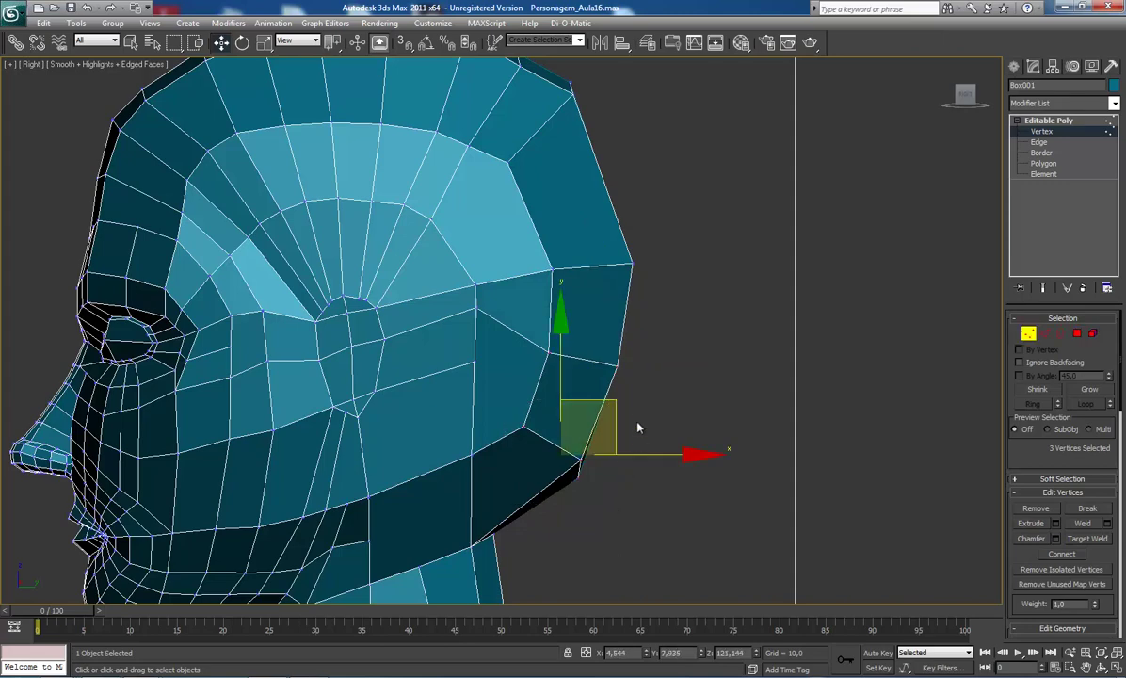
pyautogui.moveTo(584, 424); pyautogui.dragTo(565, 421)
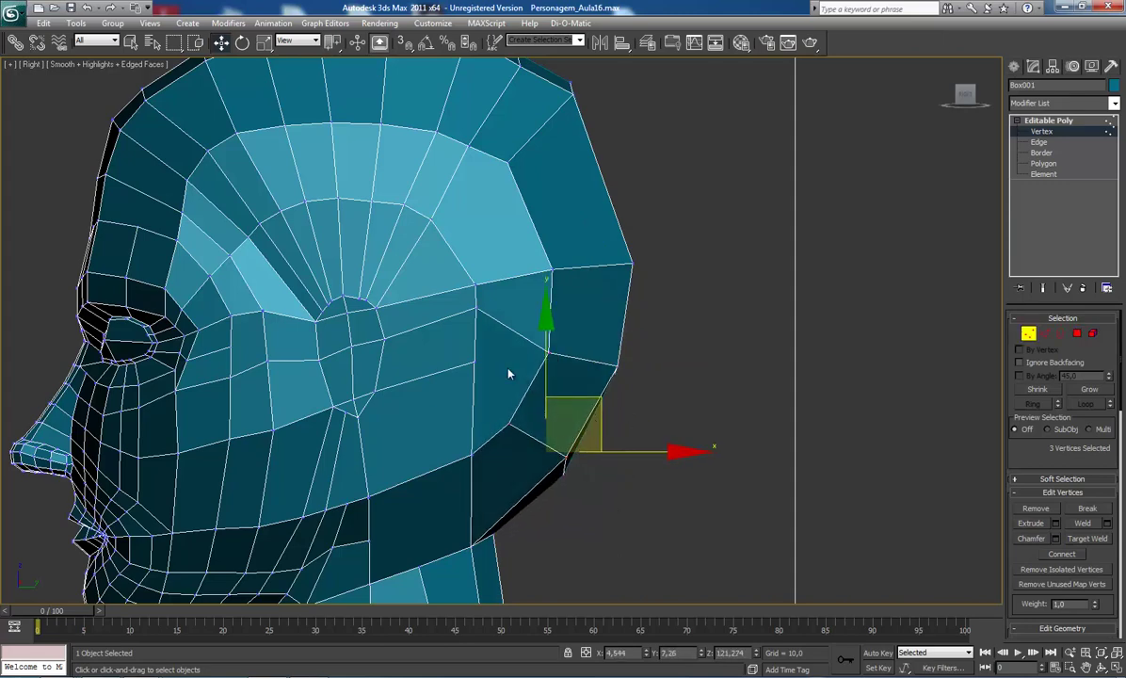
# Step: Pull a side-of-head vertex down and adjust the vertex above it
pyautogui.moveTo(473, 332); pyautogui.dragTo(499, 337, button='middle')
pyautogui.click(500, 374)
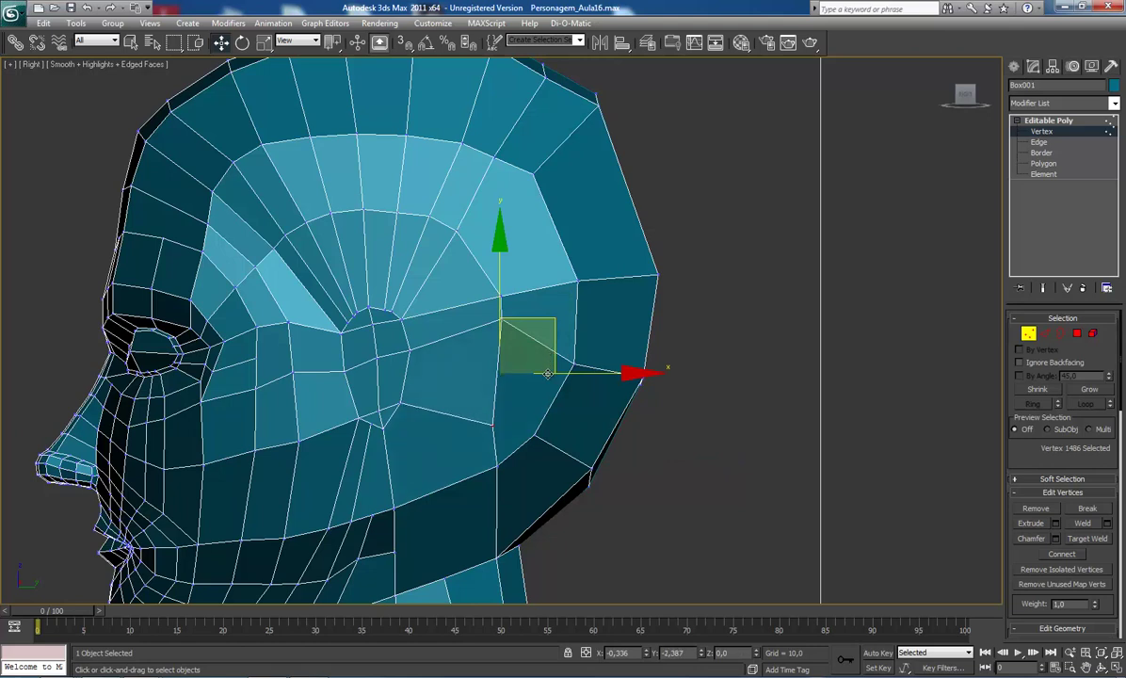
pyautogui.moveTo(513, 348); pyautogui.dragTo(506, 401)
pyautogui.click(502, 319)
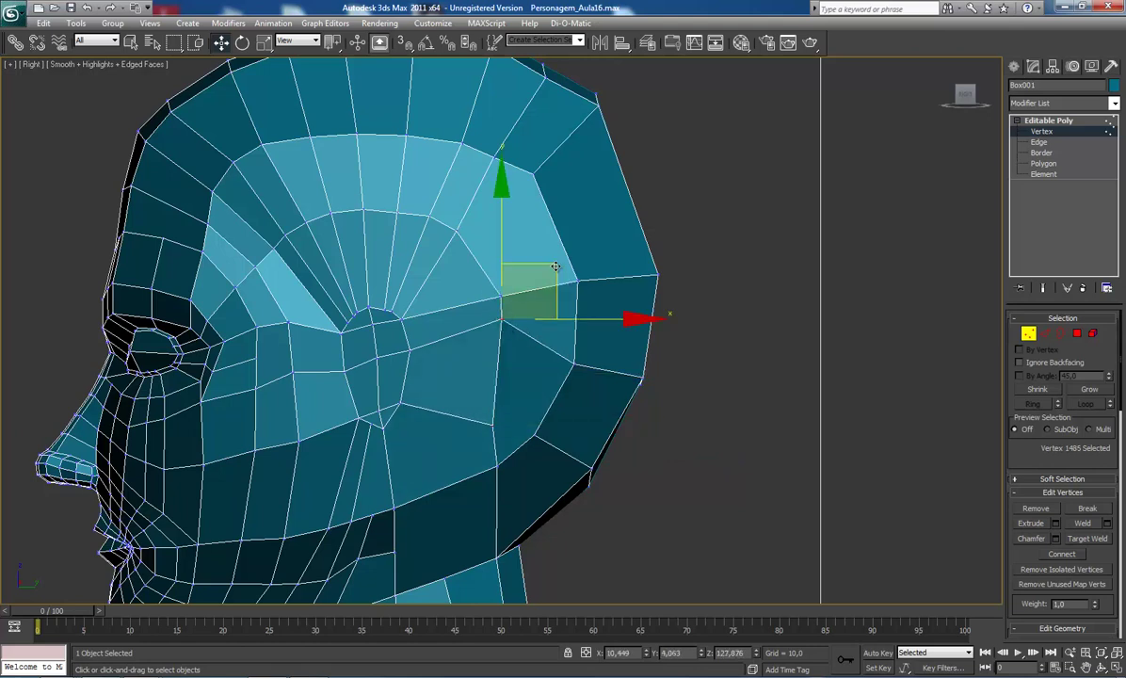
pyautogui.moveTo(551, 297); pyautogui.dragTo(552, 343)
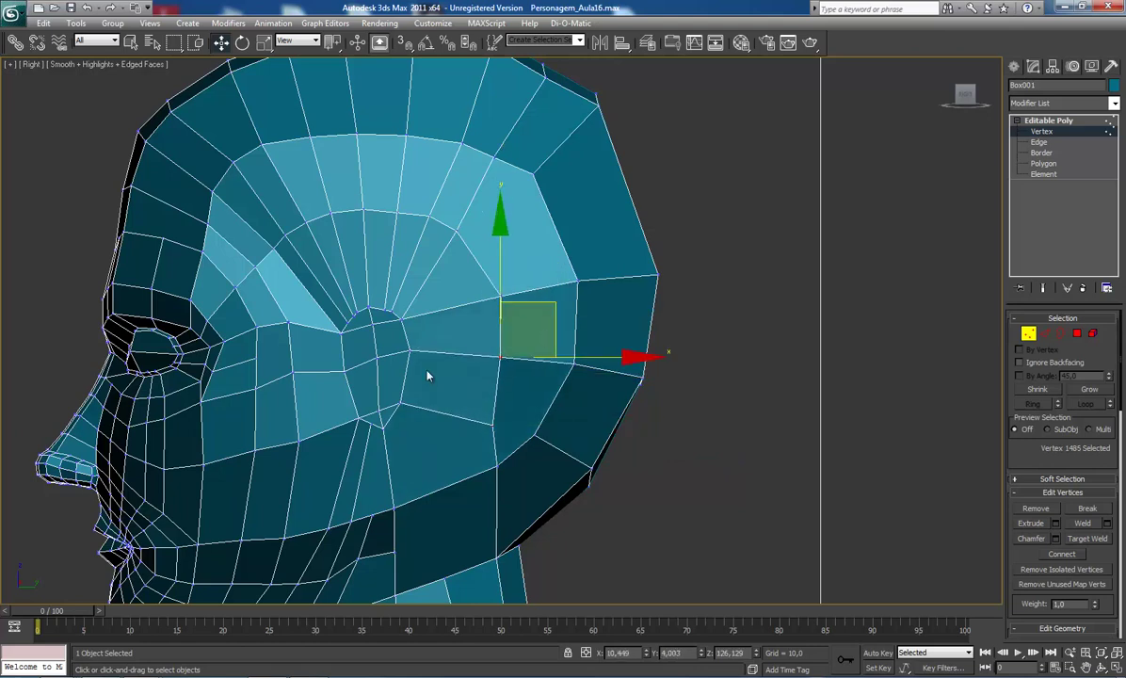
# Step: Nudge two vertices near the top of the head down and back
pyautogui.moveTo(567, 474); pyautogui.dragTo(614, 508, button='middle')
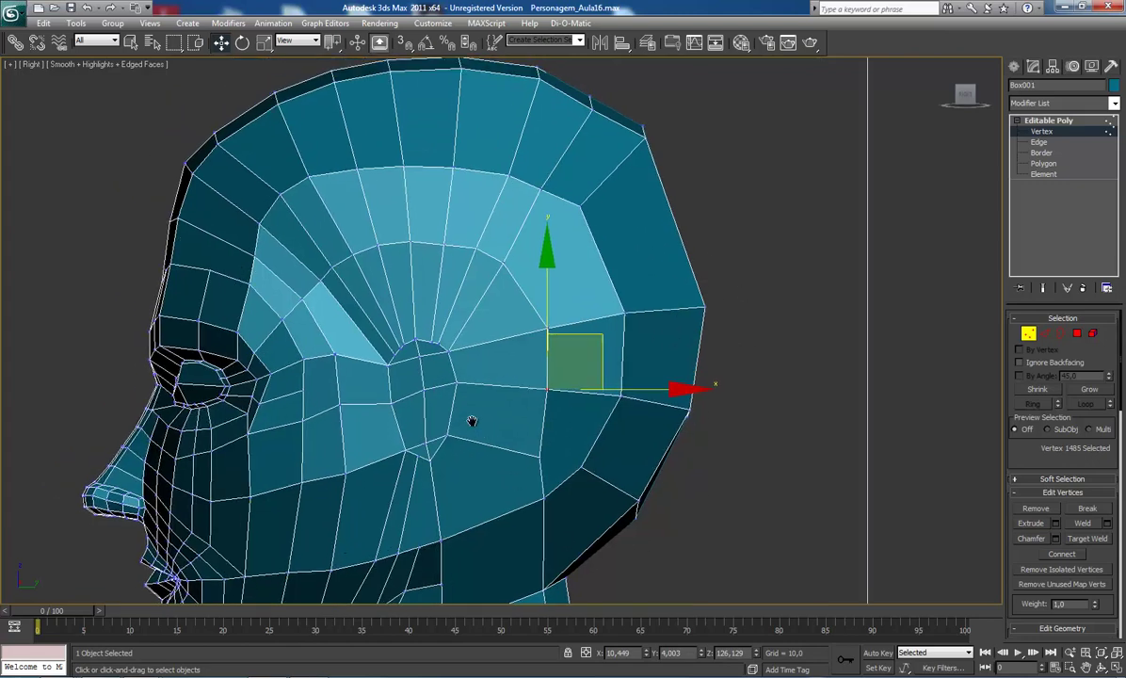
pyautogui.moveTo(515, 372); pyautogui.dragTo(525, 402, button='middle')
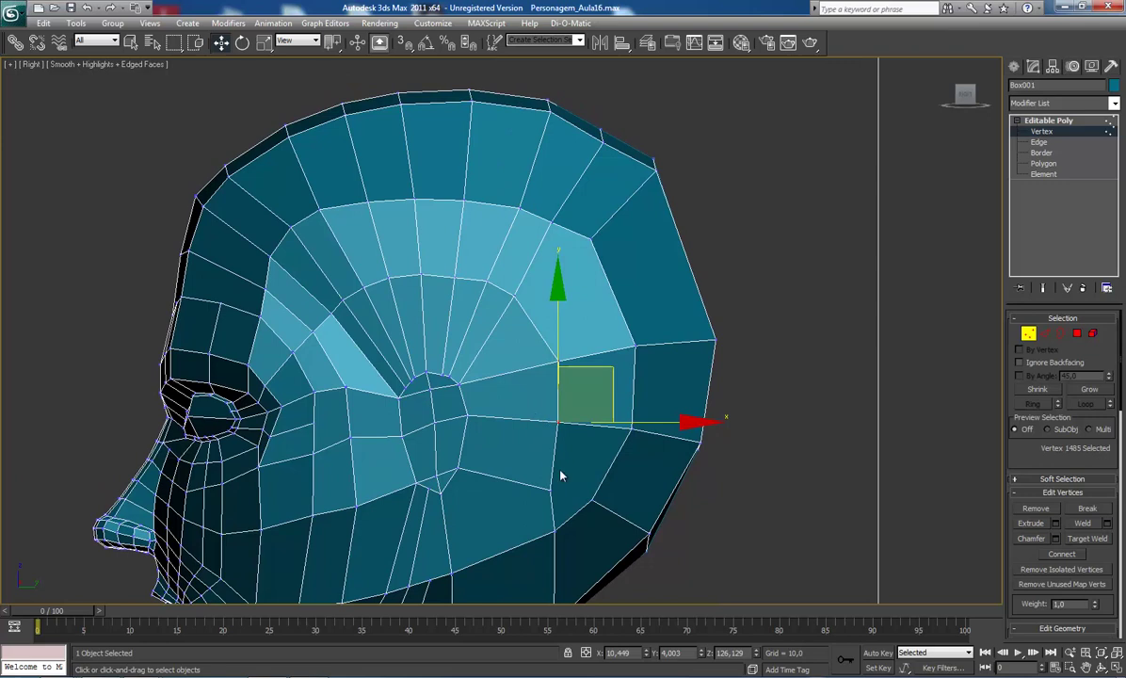
pyautogui.moveTo(664, 181)
pyautogui.mouseDown()
pyautogui.moveTo(700, 113)
pyautogui.moveTo(717, 147)
pyautogui.moveTo(616, 106)
pyautogui.moveTo(619, 158)
pyautogui.mouseUp()
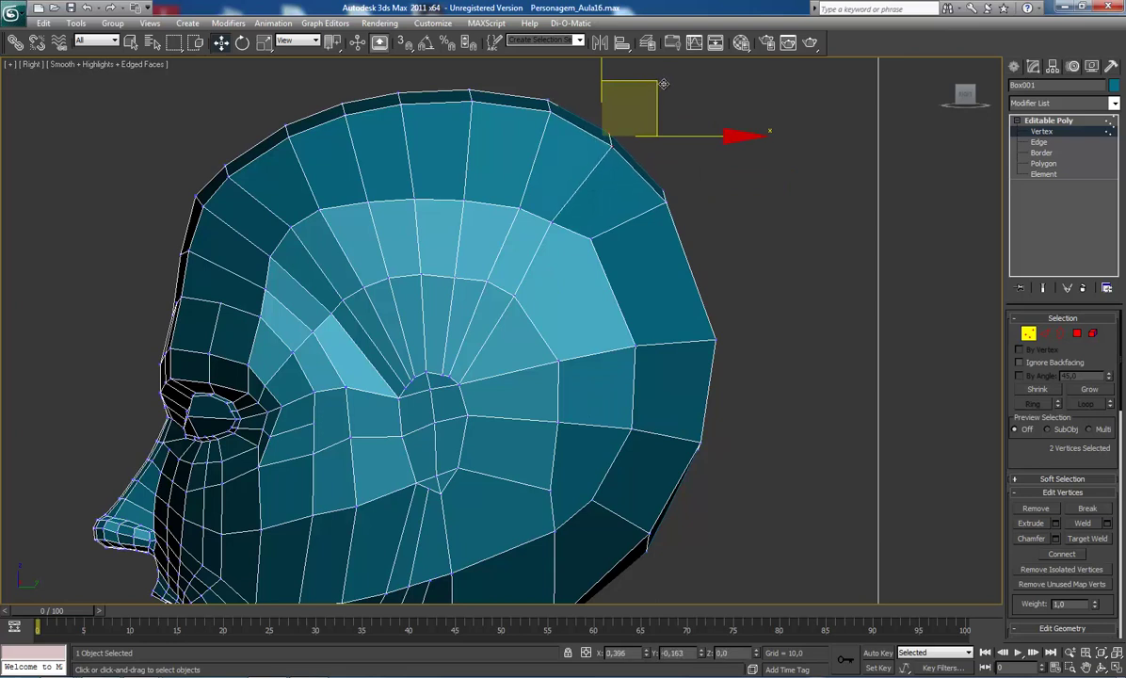
pyautogui.moveTo(654, 81); pyautogui.dragTo(664, 92)
# Step: Move an upper-back vertex down and back, and fine-tune the crown's outer-edge vertex
pyautogui.moveTo(638, 226); pyautogui.dragTo(570, 258)
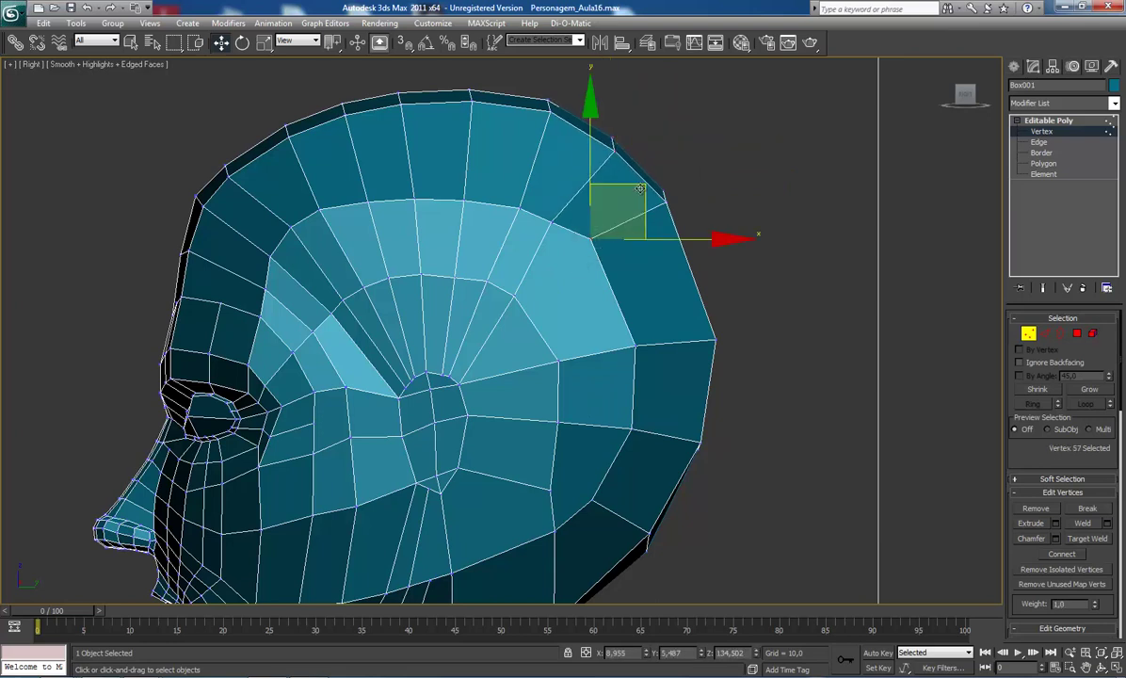
pyautogui.moveTo(513, 231); pyautogui.dragTo(584, 216)
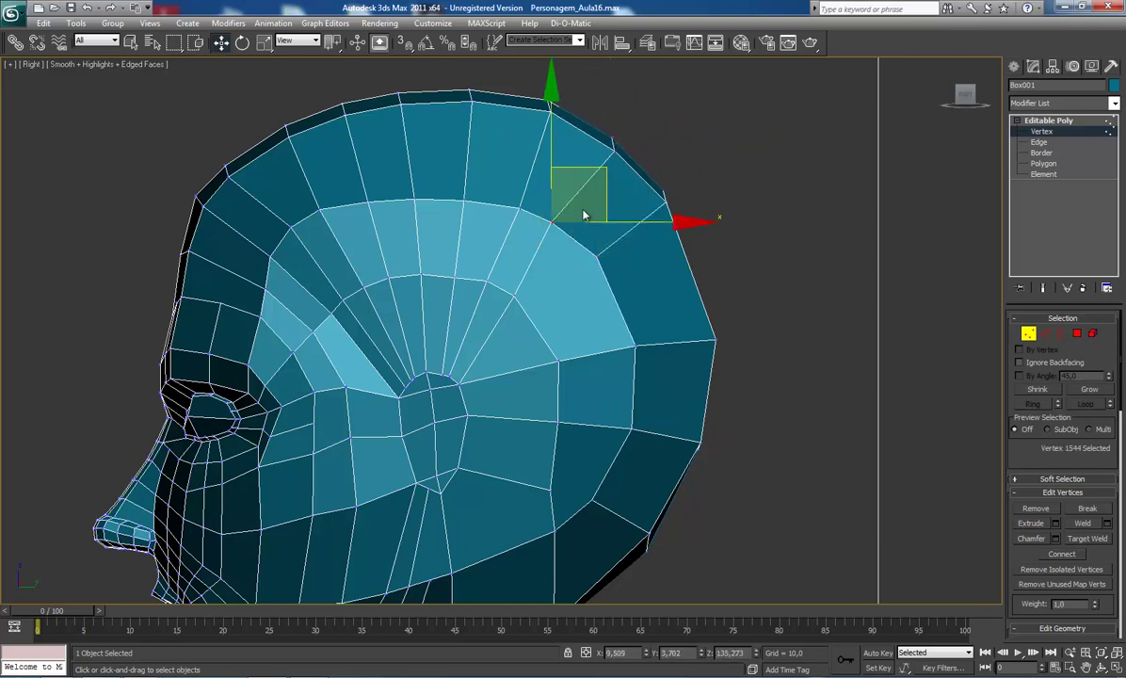
pyautogui.moveTo(608, 167); pyautogui.dragTo(621, 174)
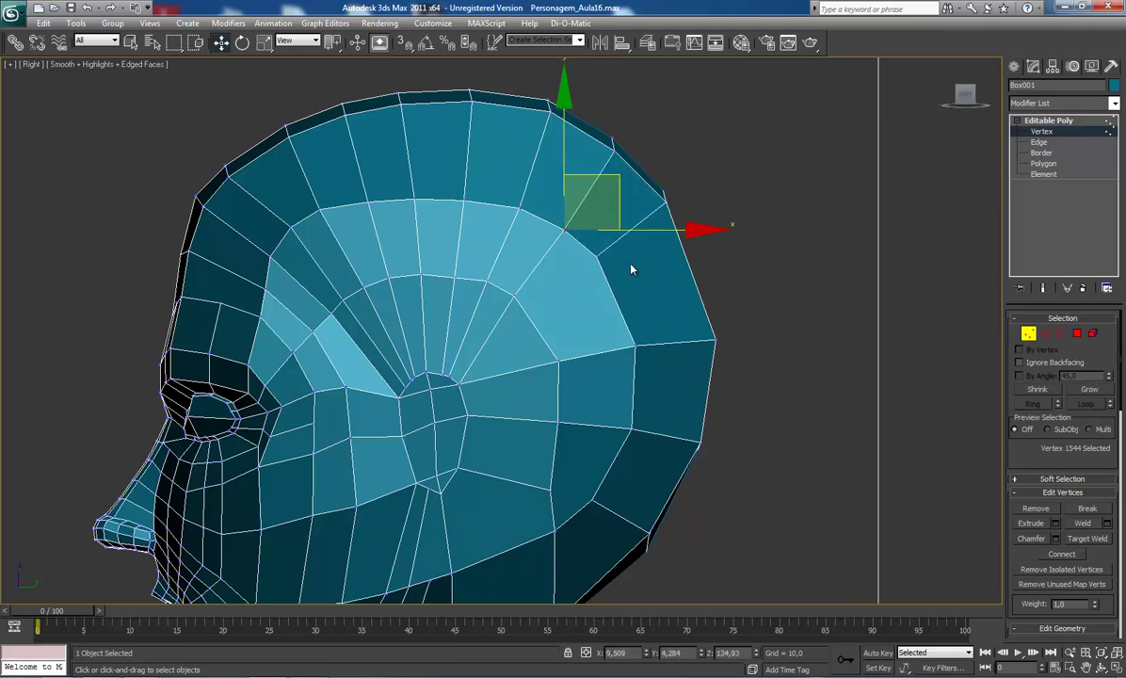
pyautogui.click(602, 258)
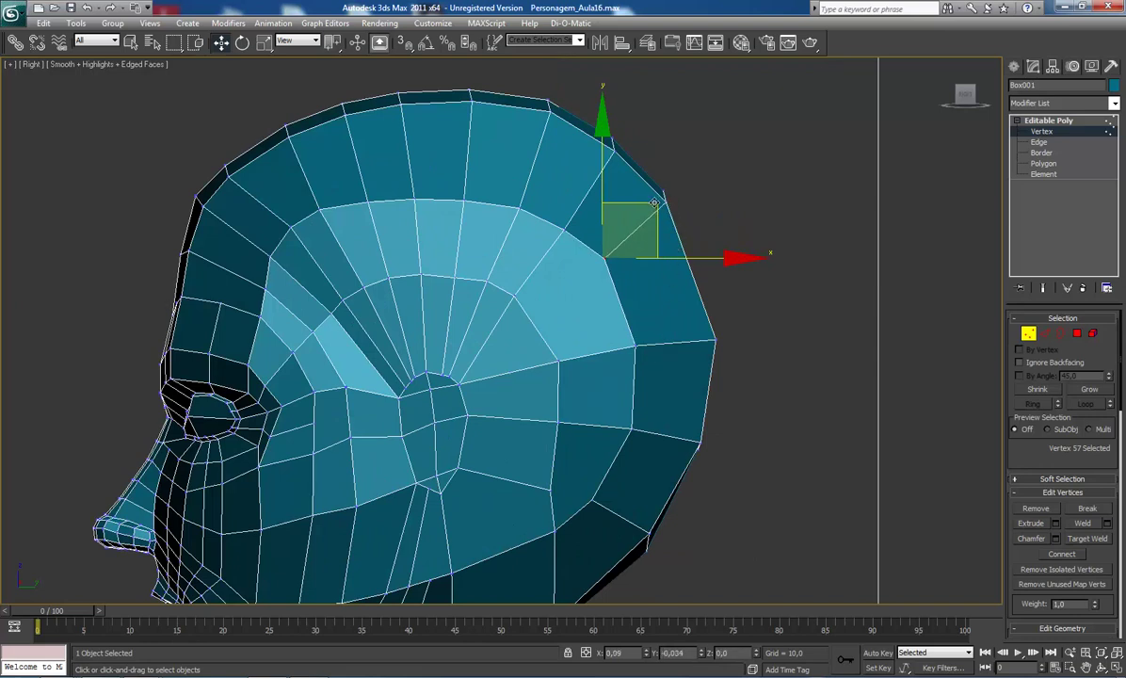
pyautogui.moveTo(654, 202); pyautogui.dragTo(656, 203)
# Step: Shift three back-of-head vertices up and left, and push two back-edge vertices outward
pyautogui.scroll(2, 629, 295)
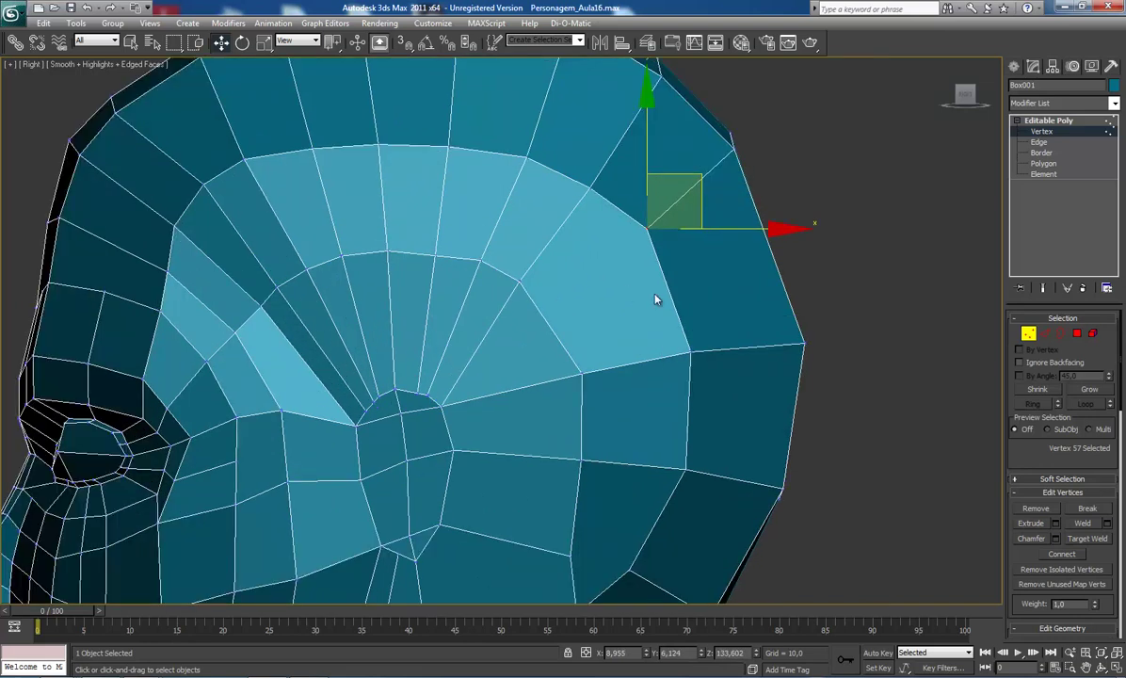
pyautogui.scroll(-3, 695, 311)
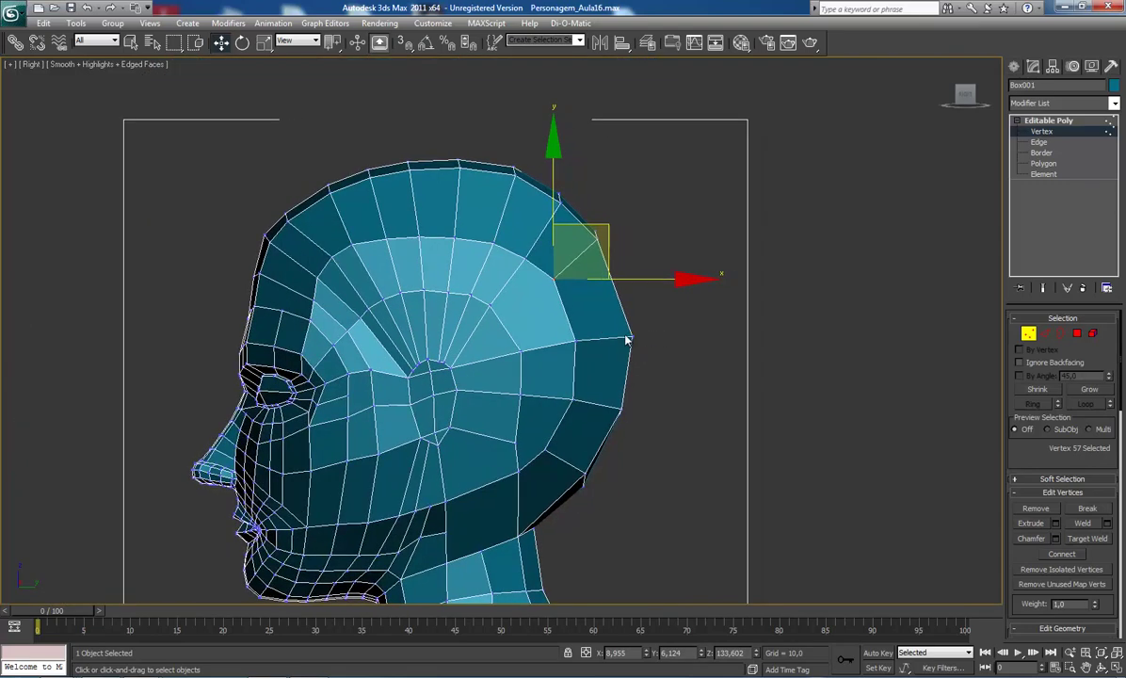
pyautogui.moveTo(583, 346); pyautogui.dragTo(677, 341)
pyautogui.moveTo(665, 294); pyautogui.dragTo(662, 288)
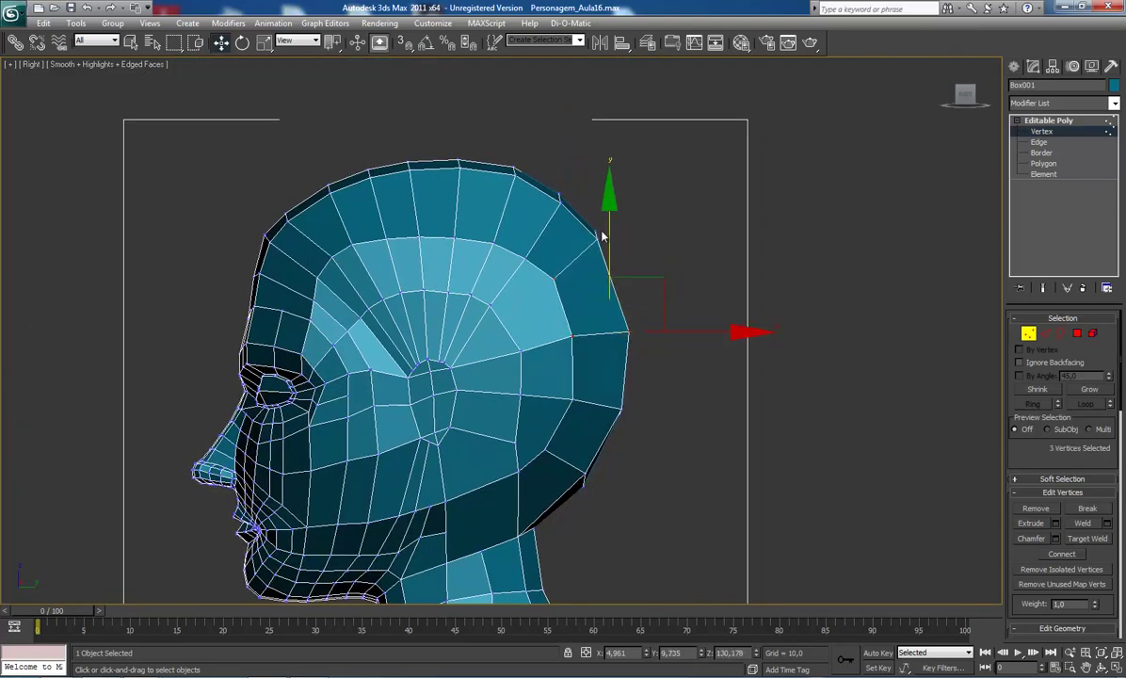
pyautogui.moveTo(547, 199); pyautogui.dragTo(608, 254)
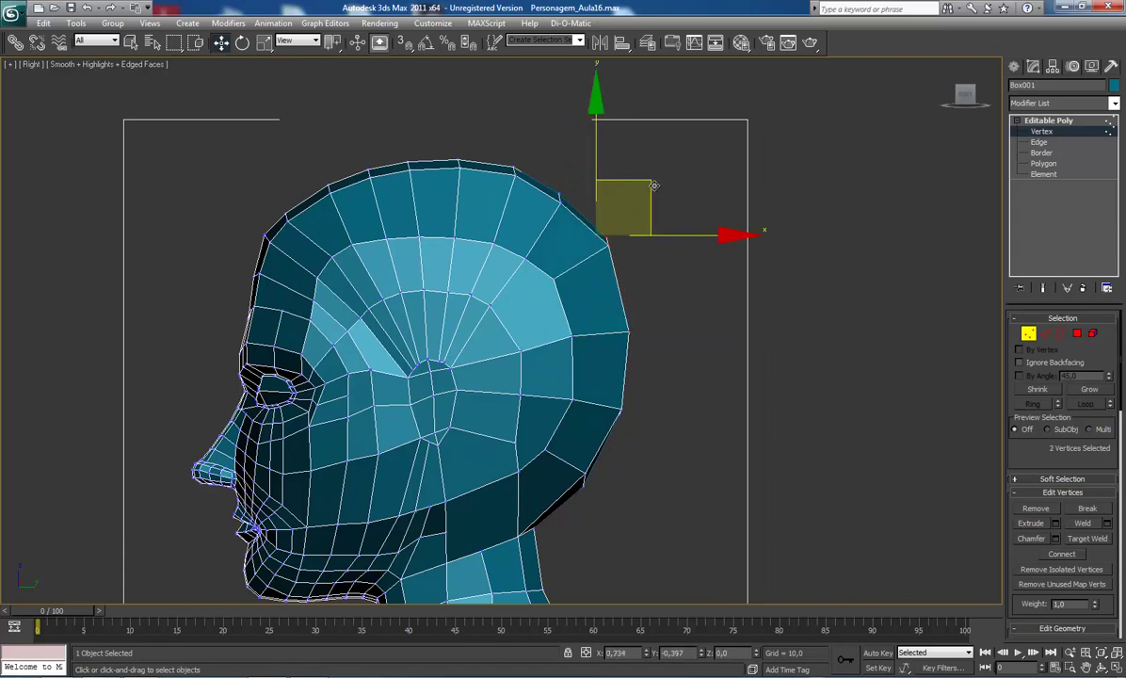
pyautogui.moveTo(628, 179); pyautogui.dragTo(639, 187)
# Step: Reposition the top-back vertices and the vertex by the ear patch to even the curve
pyautogui.moveTo(546, 238); pyautogui.dragTo(551, 226)
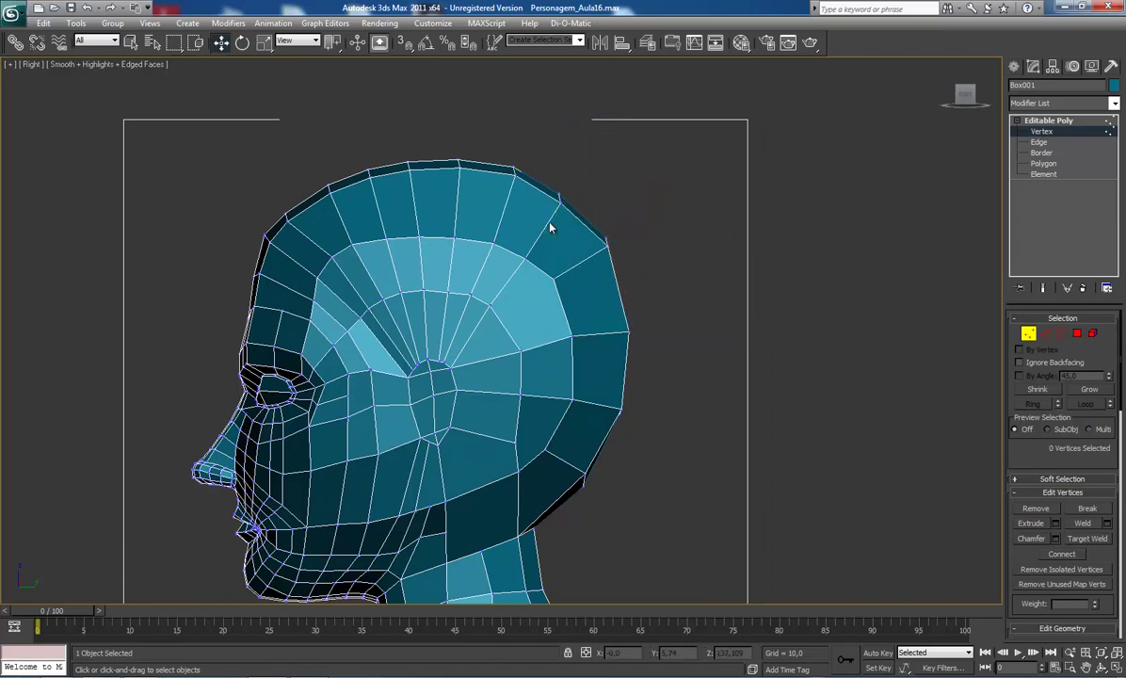
pyautogui.moveTo(513, 170); pyautogui.dragTo(554, 215)
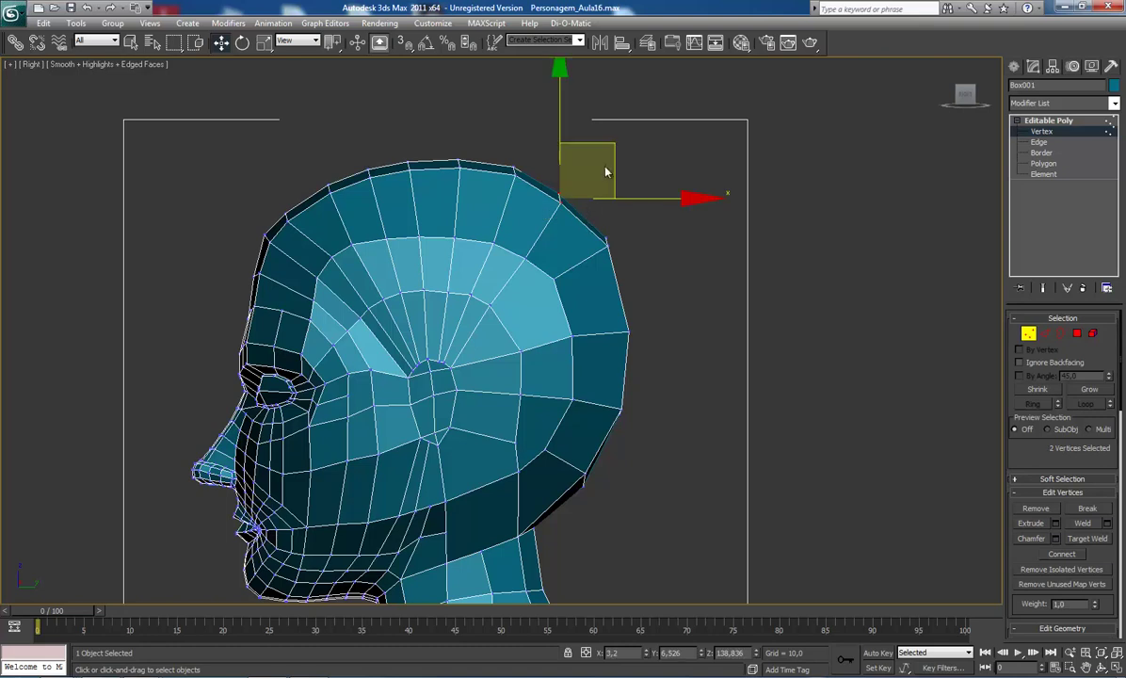
pyautogui.moveTo(613, 151); pyautogui.dragTo(619, 147)
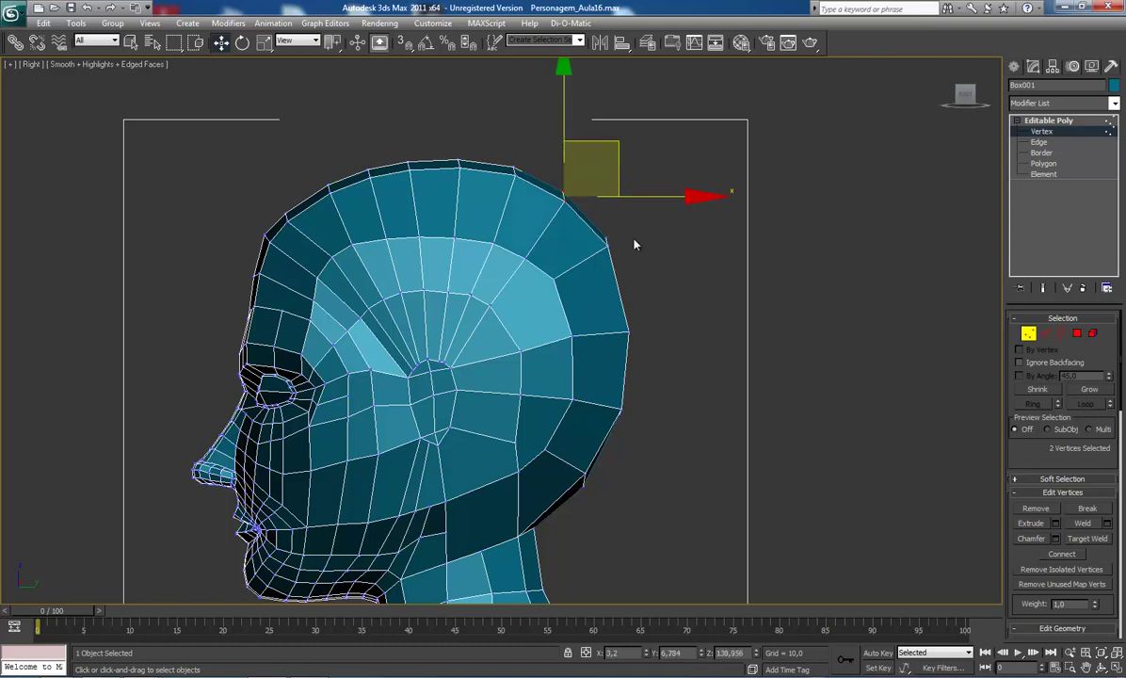
pyautogui.moveTo(590, 276); pyautogui.dragTo(588, 273)
pyautogui.moveTo(646, 210); pyautogui.dragTo(659, 203)
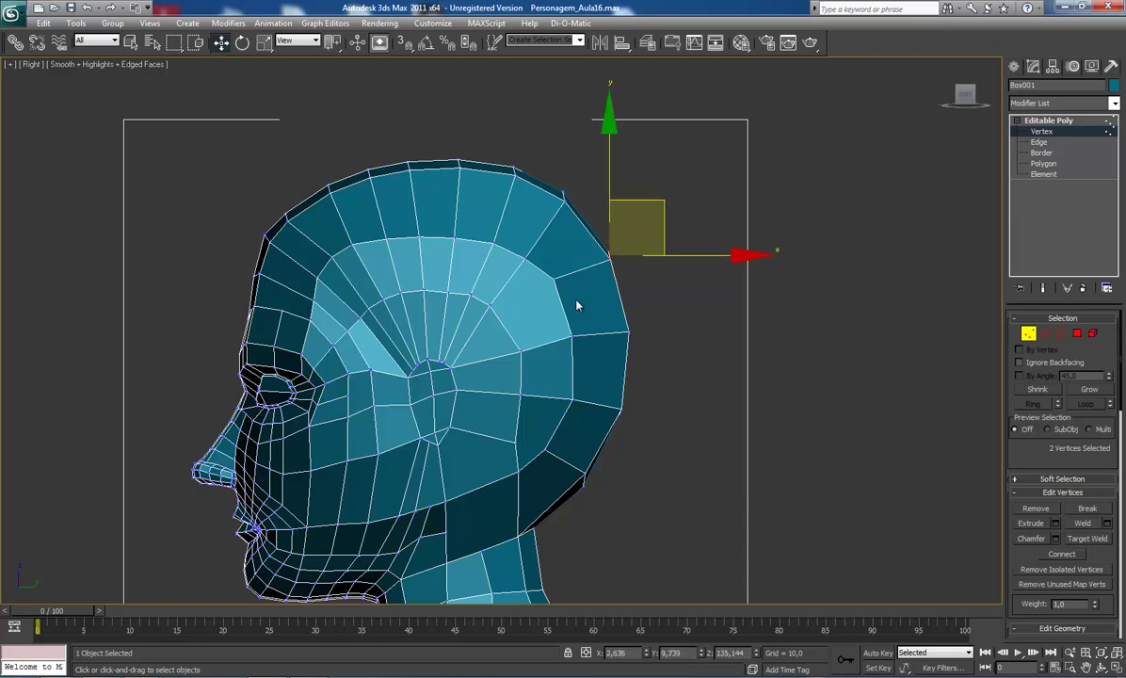
pyautogui.click(553, 272)
pyautogui.moveTo(580, 247)
pyautogui.mouseDown()
pyautogui.moveTo(615, 236)
pyautogui.moveTo(610, 284)
pyautogui.mouseUp()
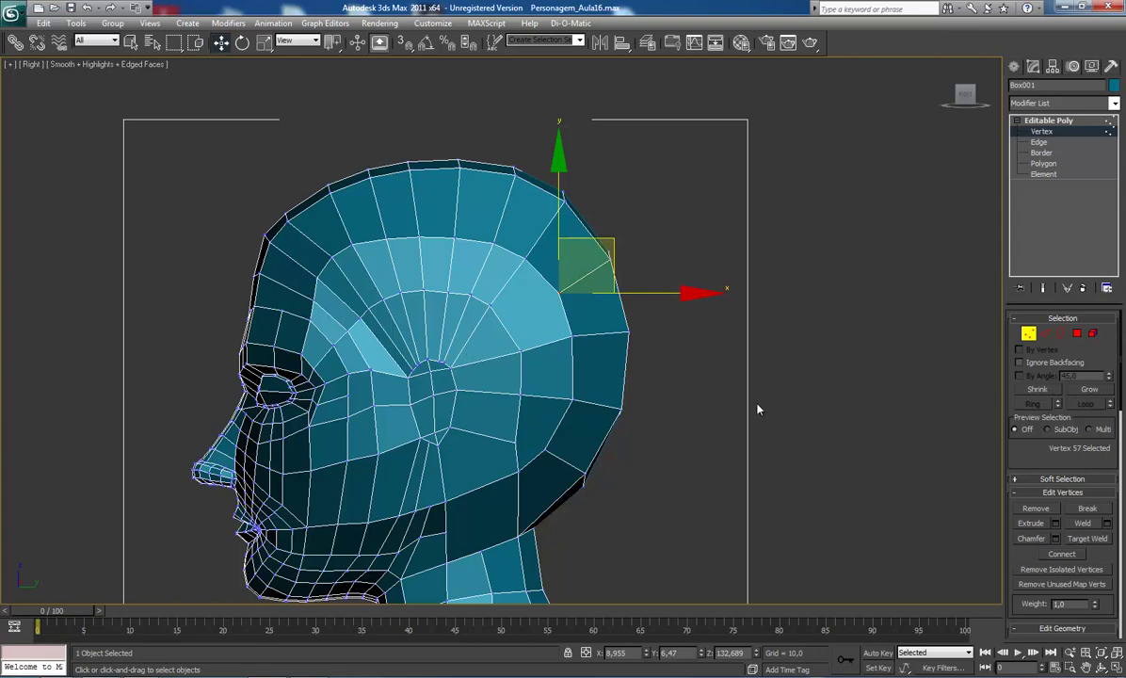
# Step: Cut a new edge from the ear patch's corner vertex to the inner-arc vertex
pyautogui.scroll(5, 624, 431)
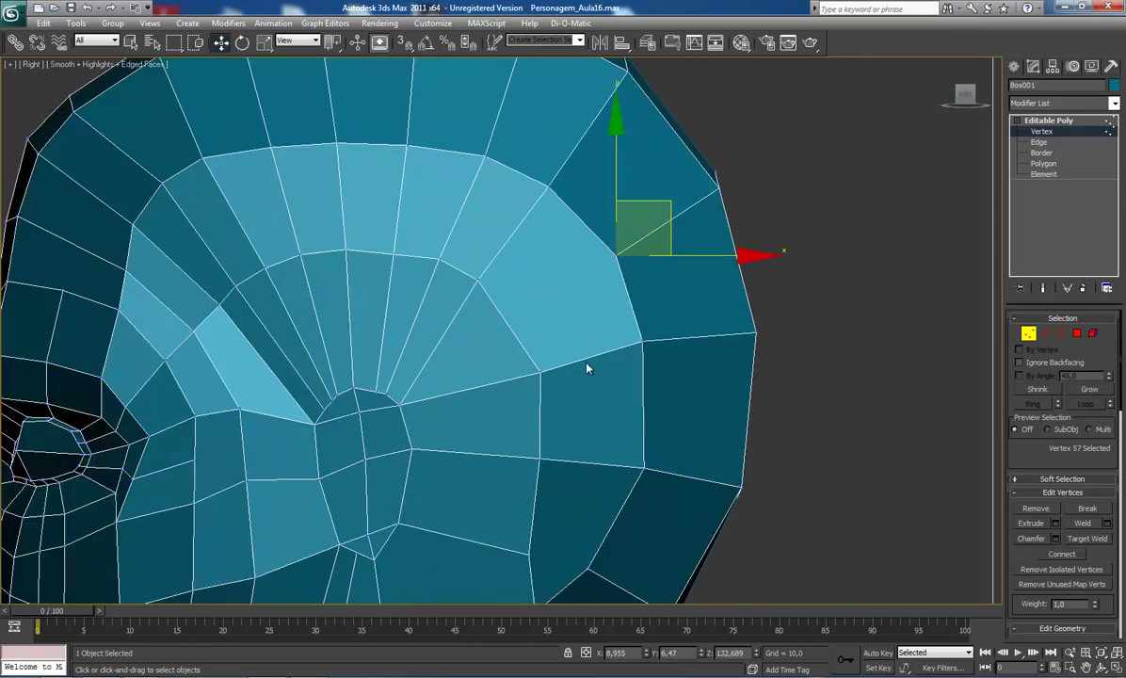
pyautogui.rightClick(500, 320)
pyautogui.scroll(-5, 1107, 527)
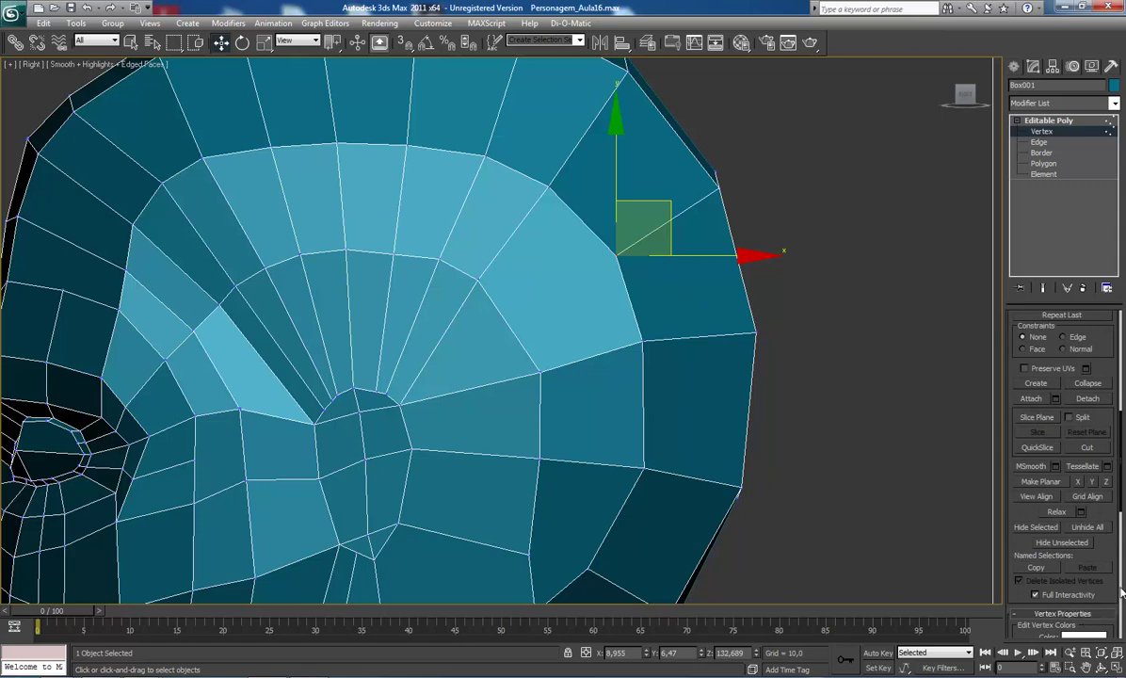
pyautogui.scroll(-5, 1120, 591)
pyautogui.scroll(2, 1120, 591)
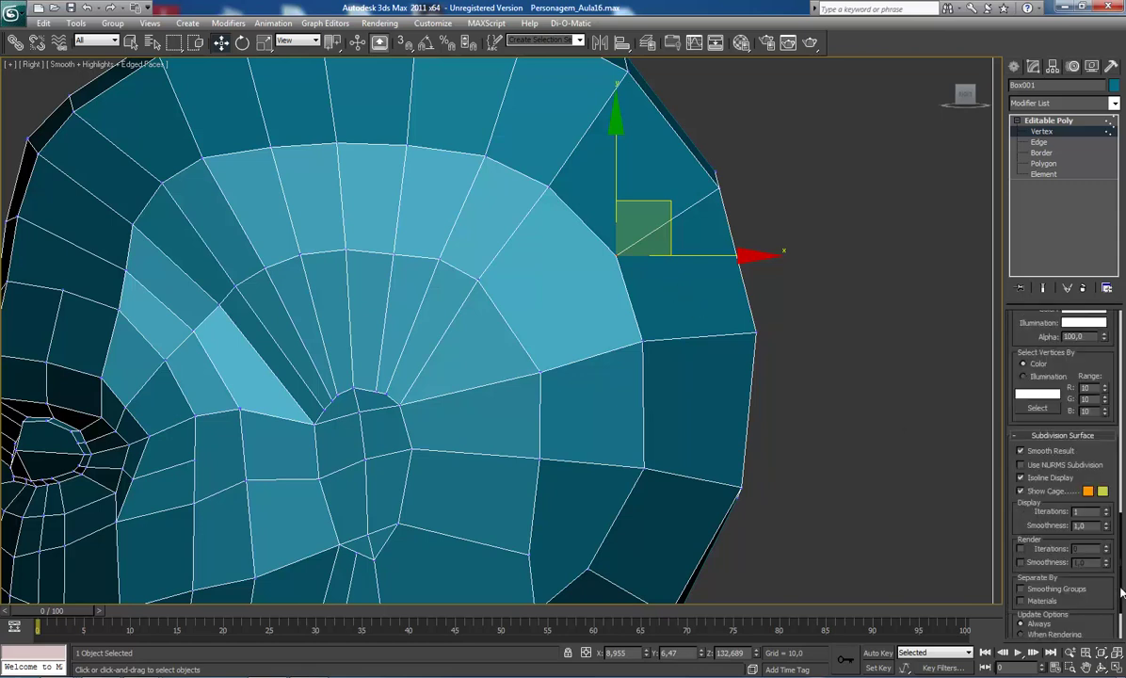
pyautogui.scroll(2, 1120, 591)
pyautogui.scroll(2, 1121, 592)
pyautogui.scroll(1, 1121, 591)
pyautogui.scroll(-1, 1123, 462)
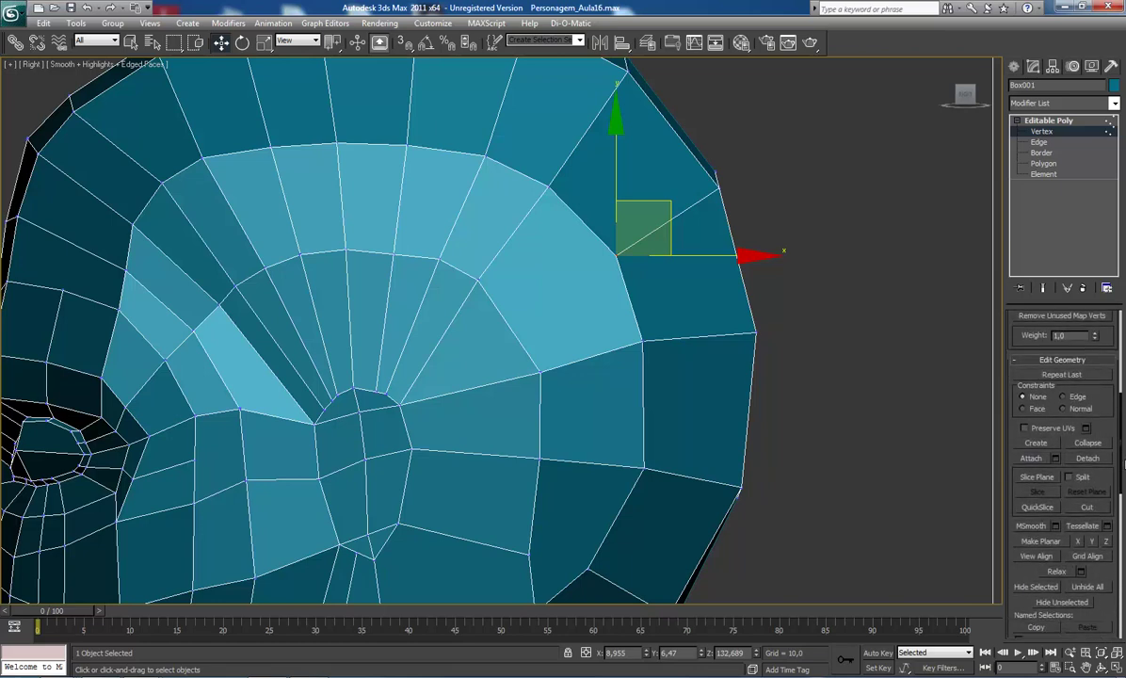
pyautogui.click(1090, 510)
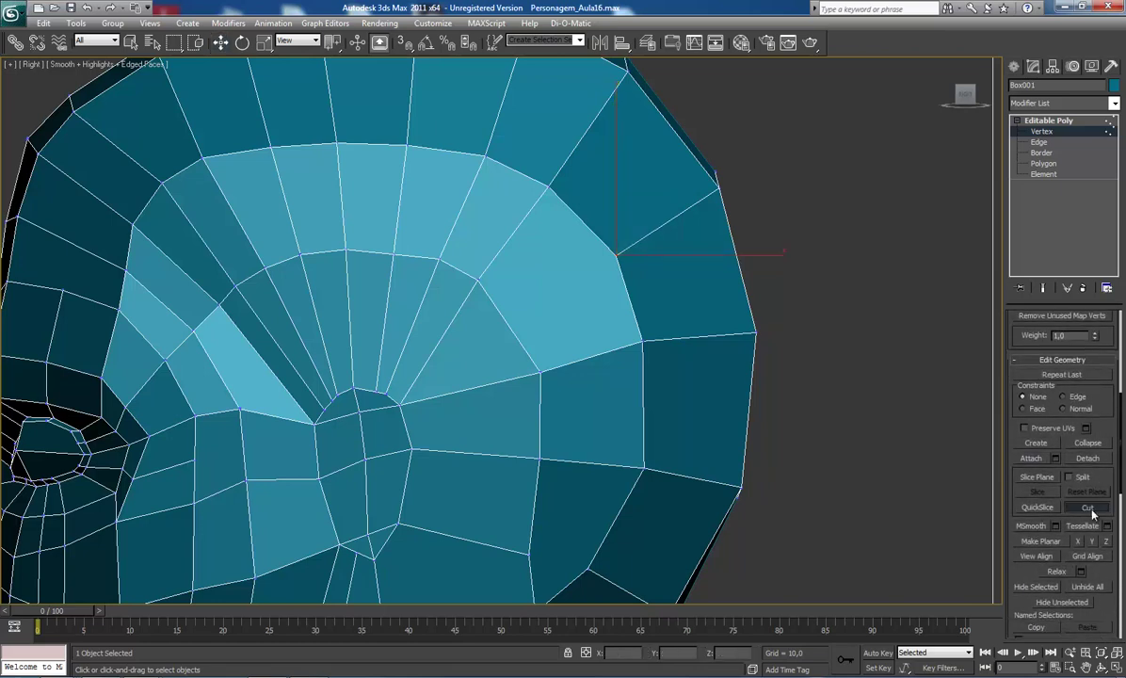
pyautogui.click(614, 253)
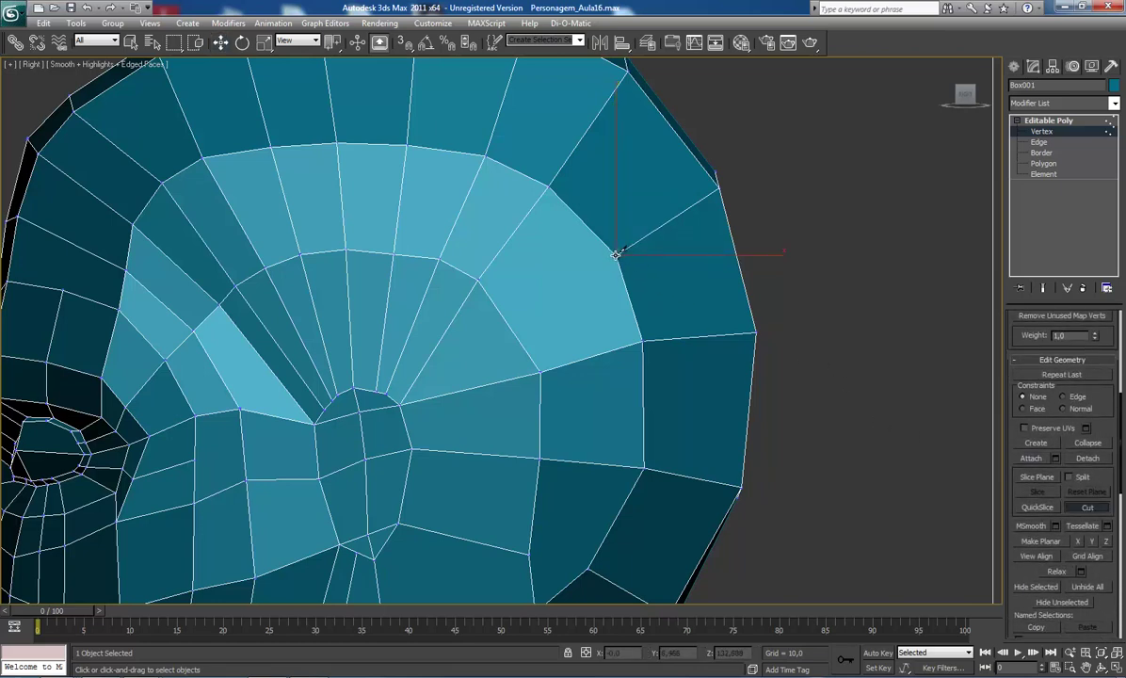
pyautogui.click(509, 324)
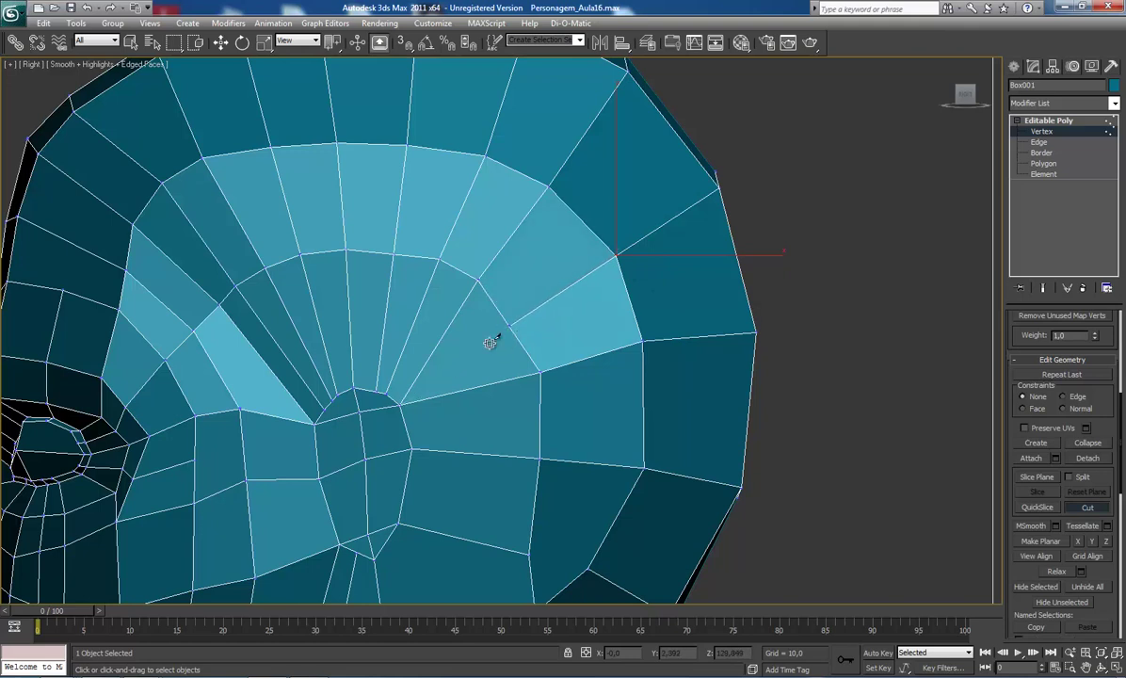
pyautogui.rightClick(492, 337)
# Step: Nudge the newly created vertex right and slightly up, then deselect it
pyautogui.click(559, 294)
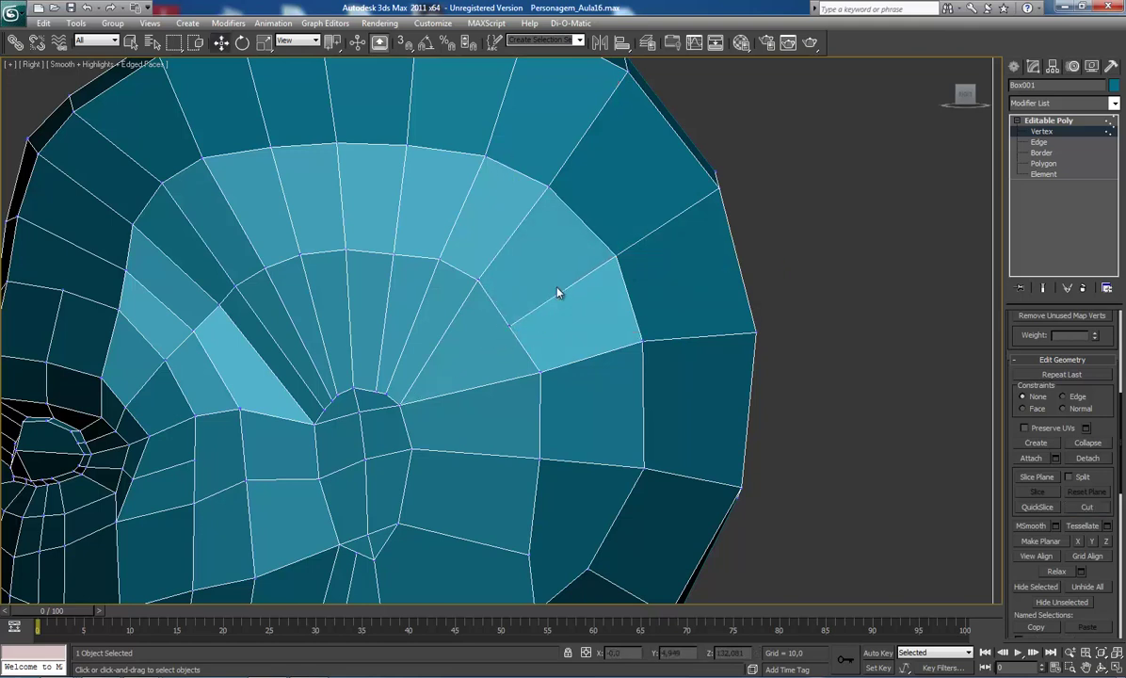
pyautogui.hotkey('ctrl', 'z')
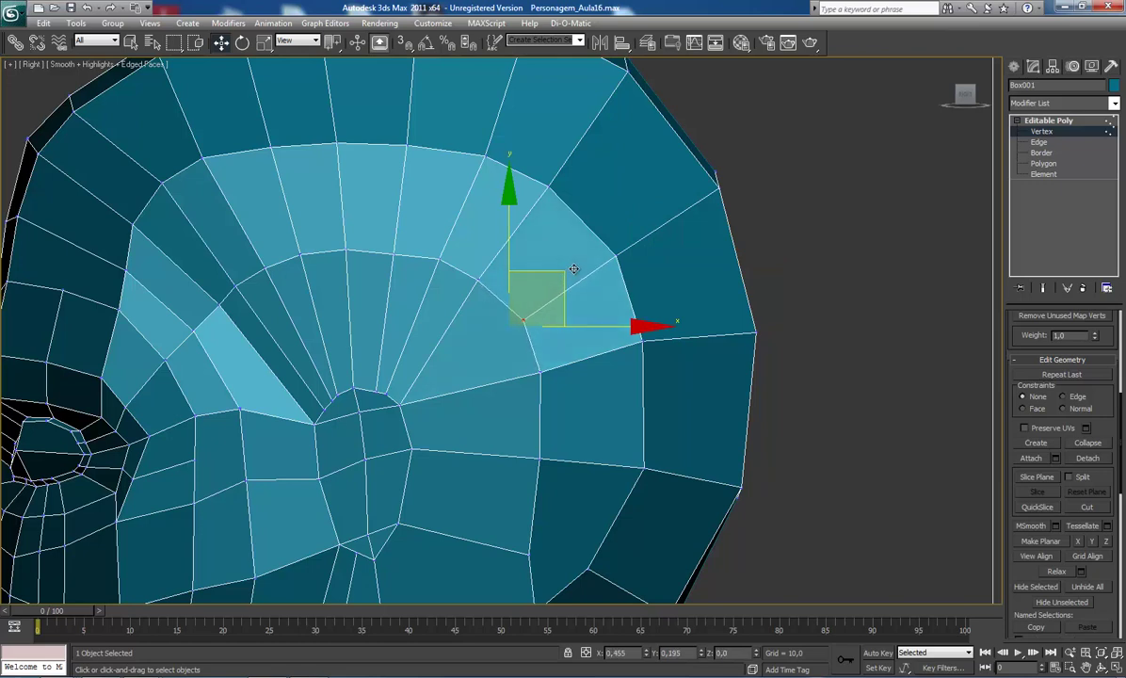
pyautogui.moveTo(472, 310); pyautogui.dragTo(486, 305)
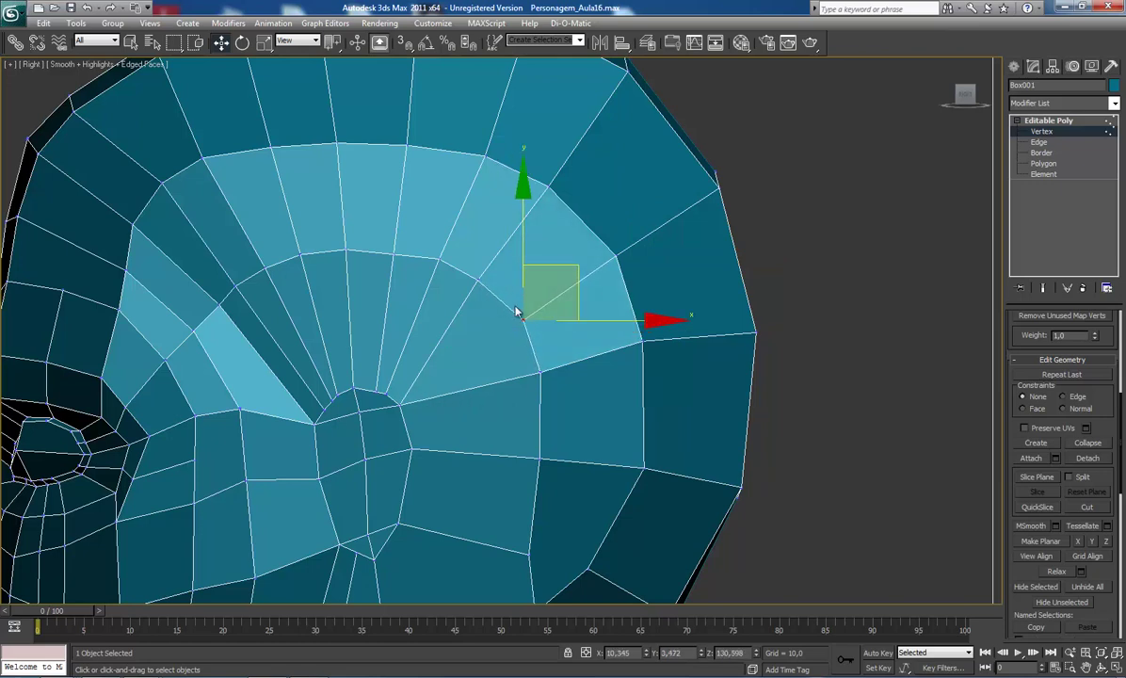
pyautogui.click(619, 266)
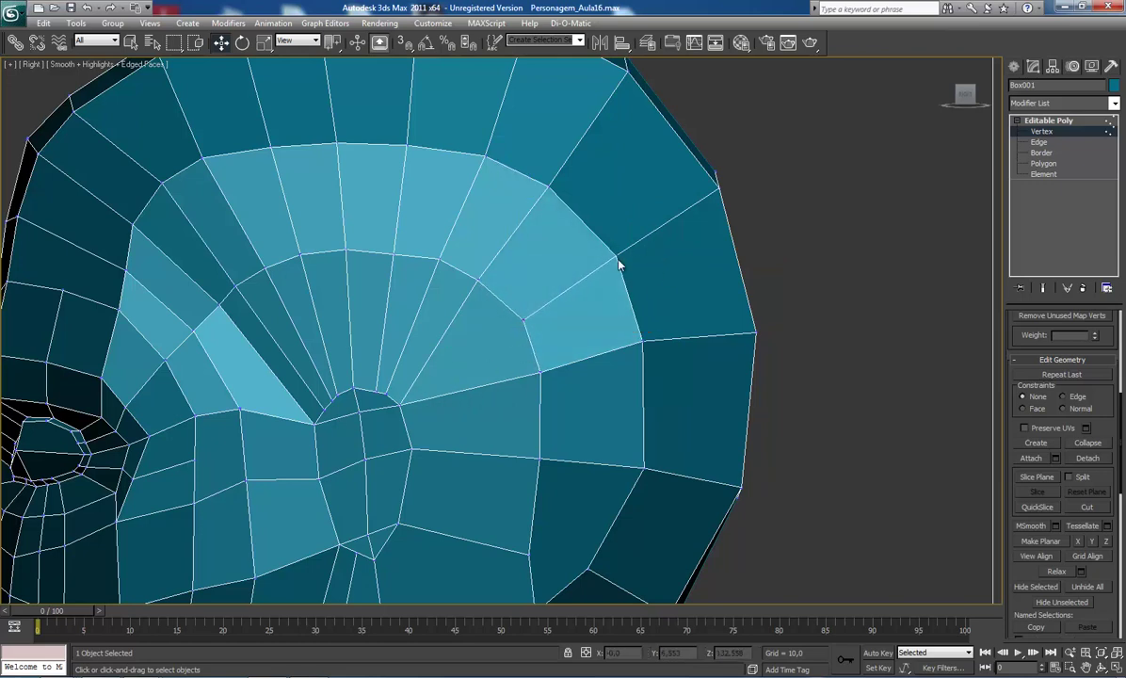
# Step: Frame the area behind the ear and select the stray vertex
pyautogui.scroll(-5, 618, 266)
pyautogui.scroll(1, 586, 273)
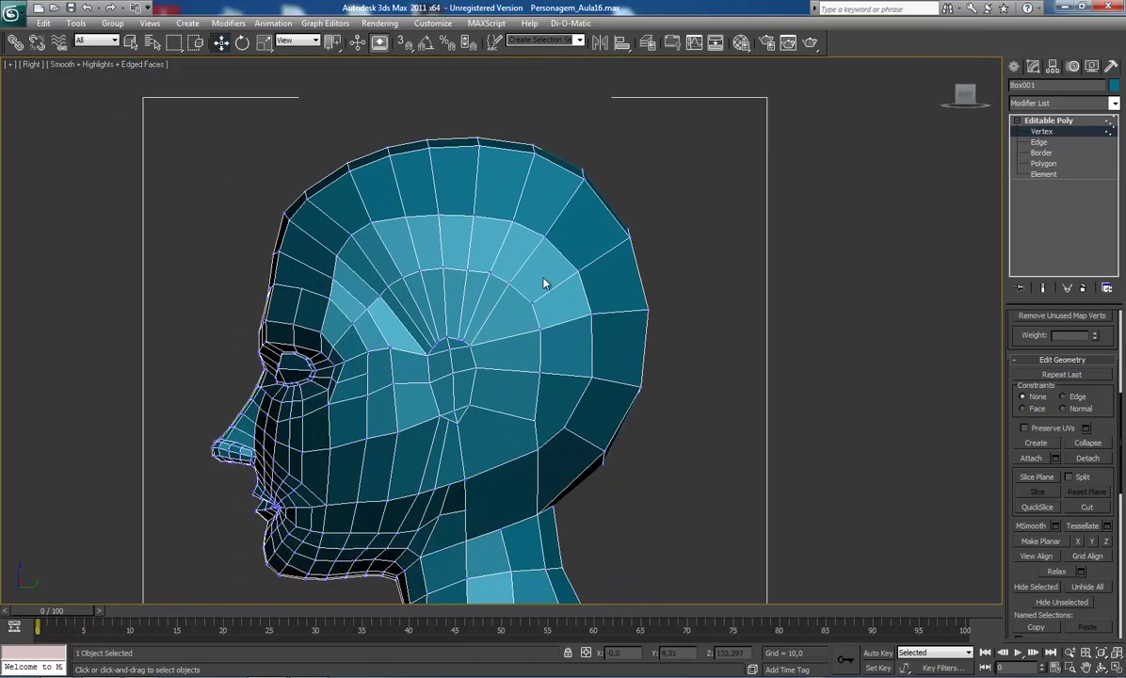
pyautogui.scroll(1, 544, 284)
pyautogui.scroll(2, 477, 271)
pyautogui.scroll(2, 432, 281)
pyautogui.scroll(-2, 425, 290)
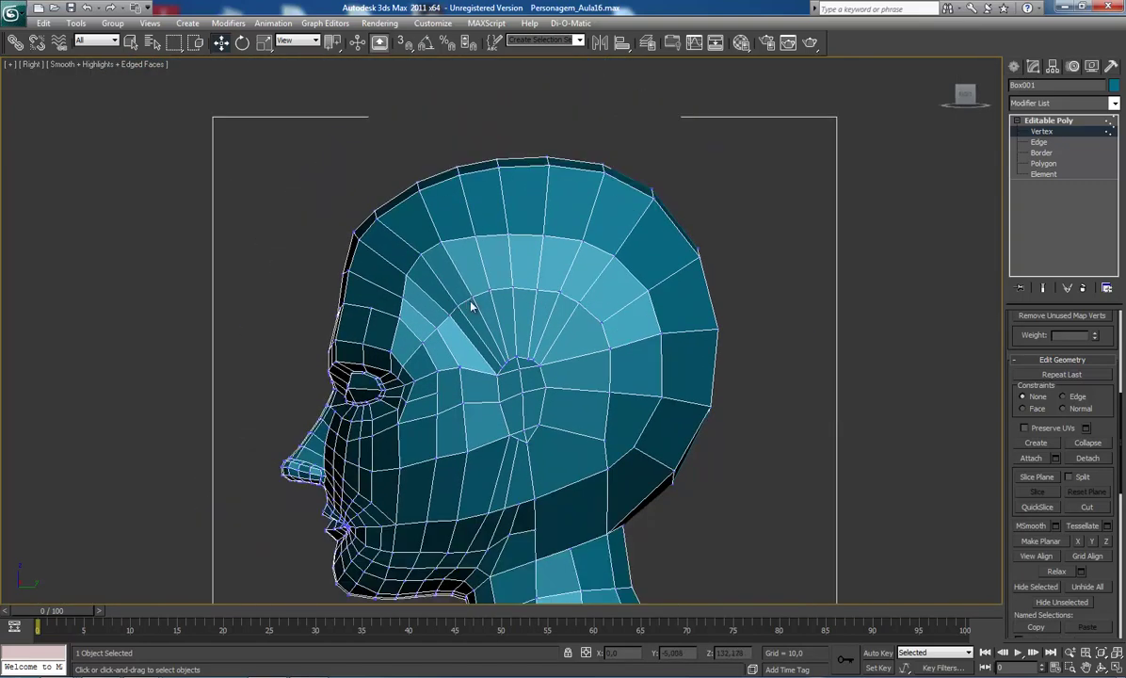
pyautogui.scroll(-2, 439, 280)
pyautogui.scroll(2, 447, 268)
pyautogui.scroll(1, 453, 259)
pyautogui.moveTo(453, 259); pyautogui.dragTo(454, 231, button='middle')
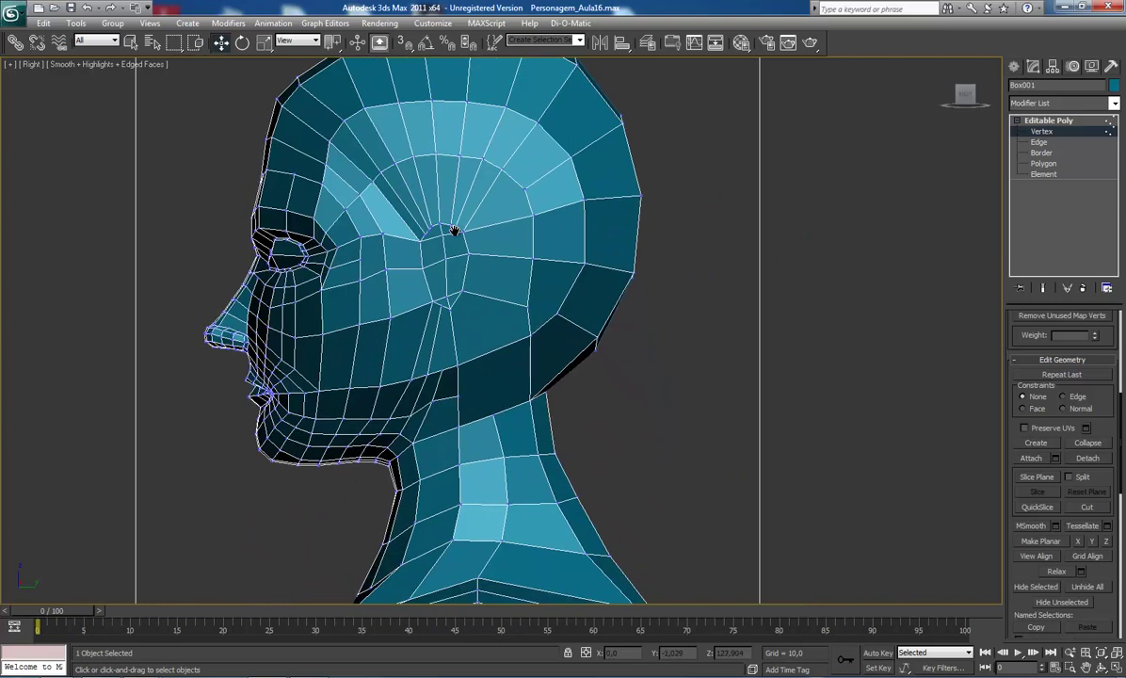
pyautogui.moveTo(493, 303); pyautogui.dragTo(494, 294, button='middle')
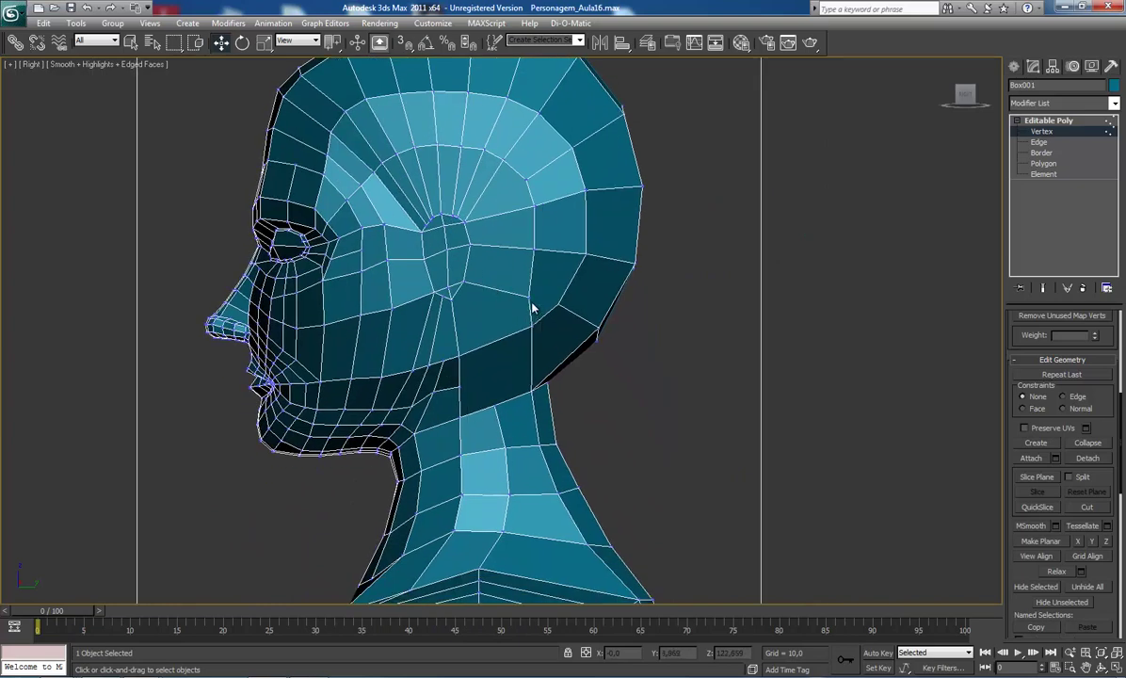
pyautogui.click(526, 296)
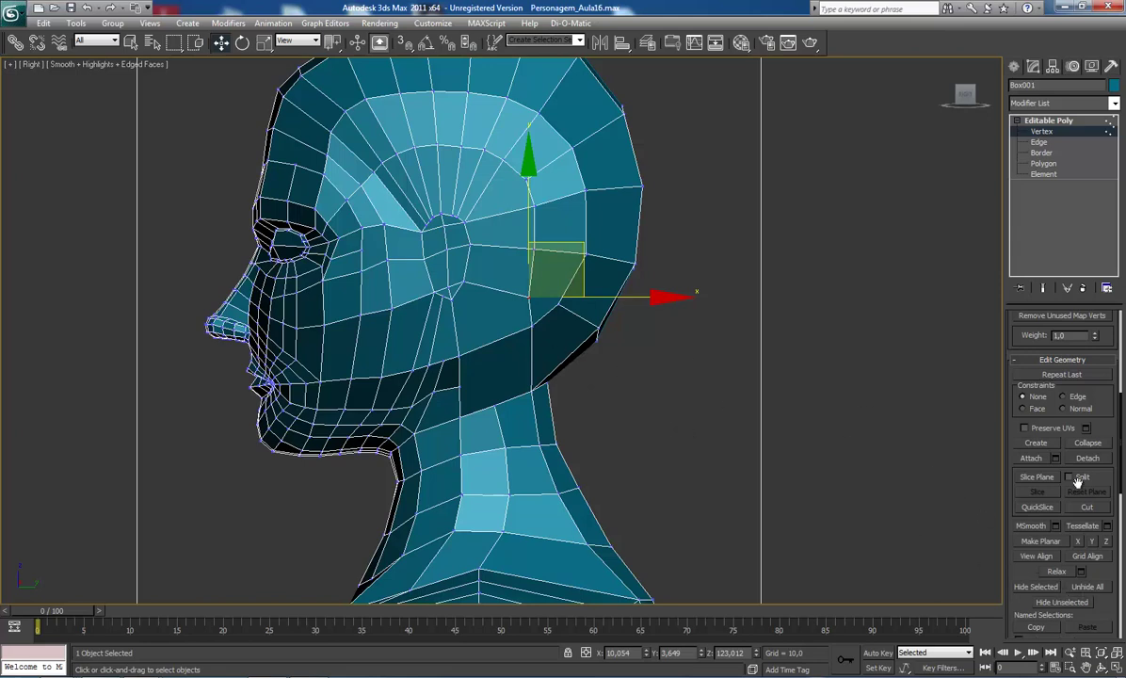
# Step: Target Weld the stray vertex onto the vertex just below it
pyautogui.scroll(5, 1121, 378)
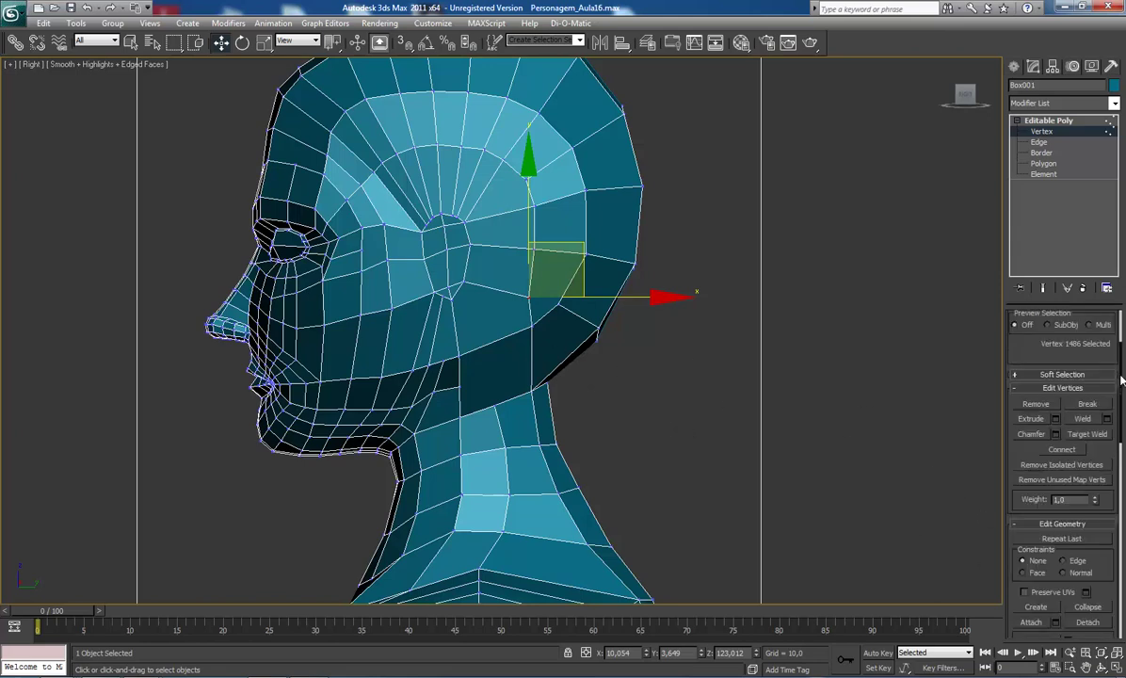
pyautogui.click(1093, 436)
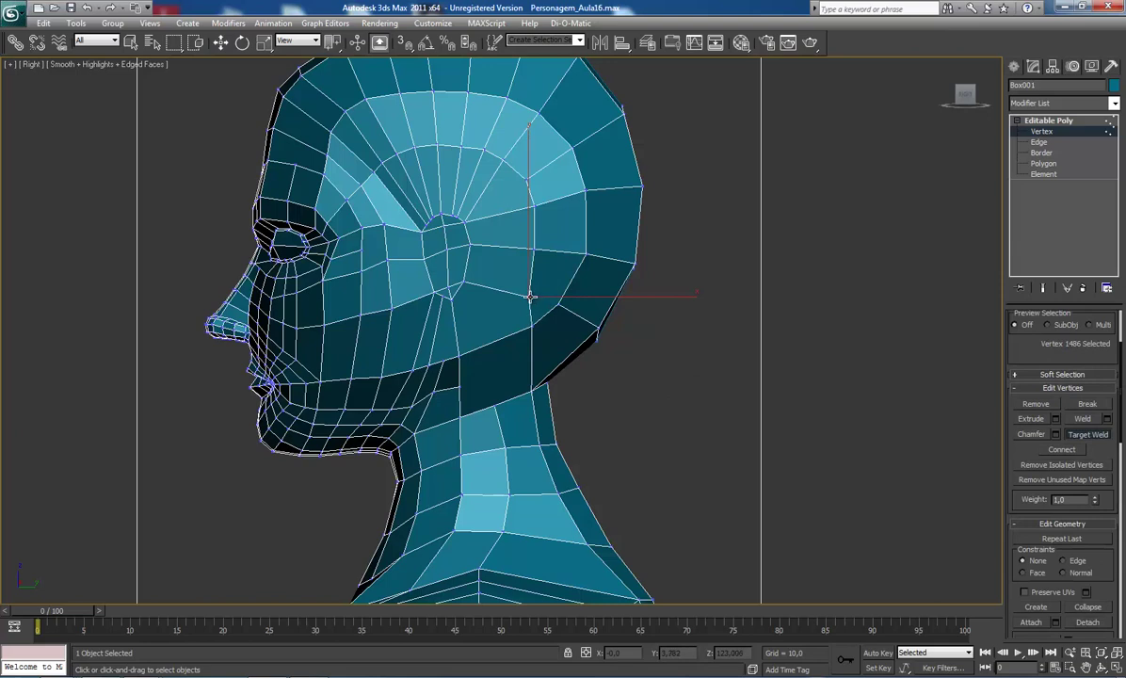
pyautogui.click(532, 325)
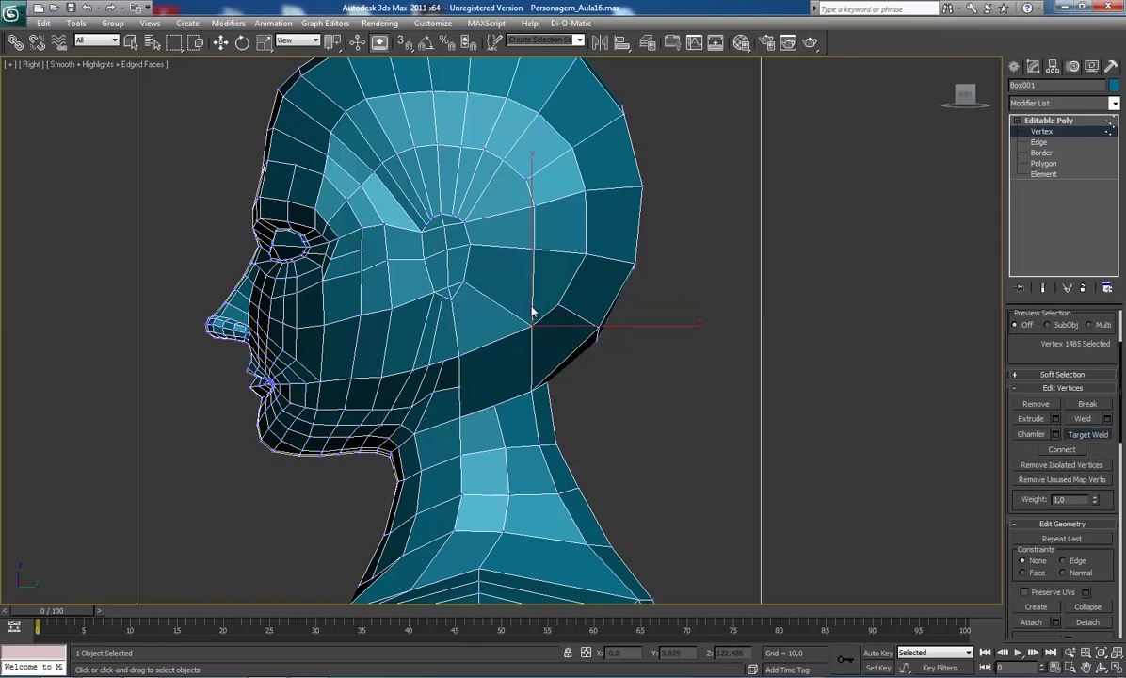
pyautogui.moveTo(529, 307); pyautogui.dragTo(536, 344, button='middle')
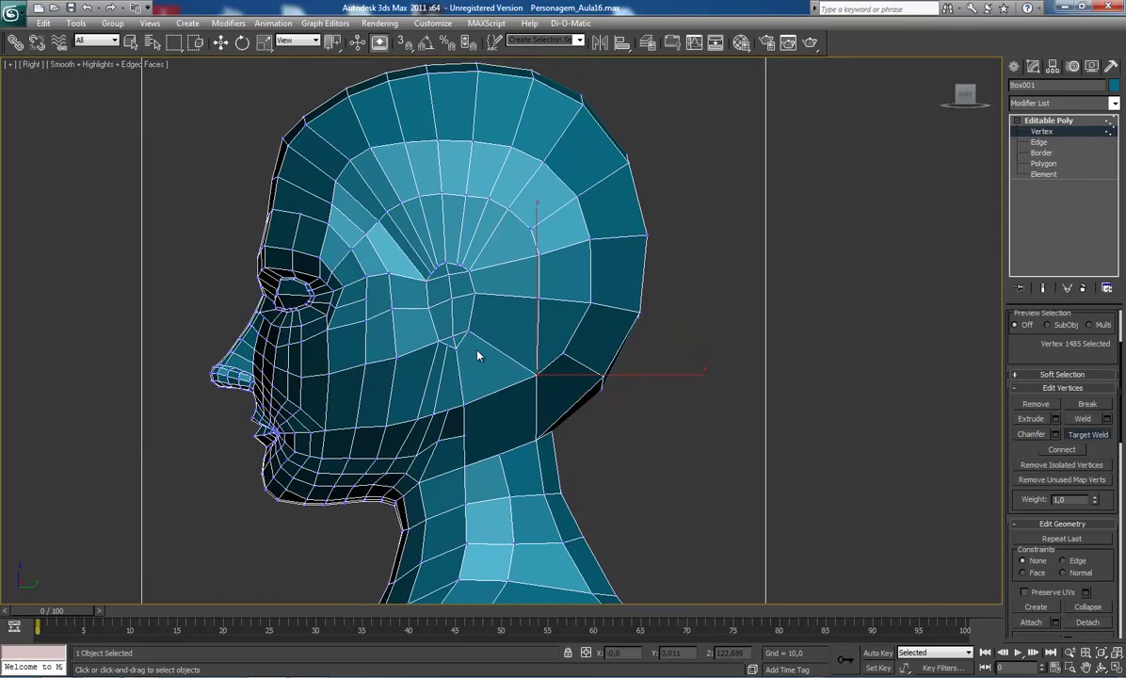
pyautogui.moveTo(336, 266); pyautogui.dragTo(343, 296, button='middle')
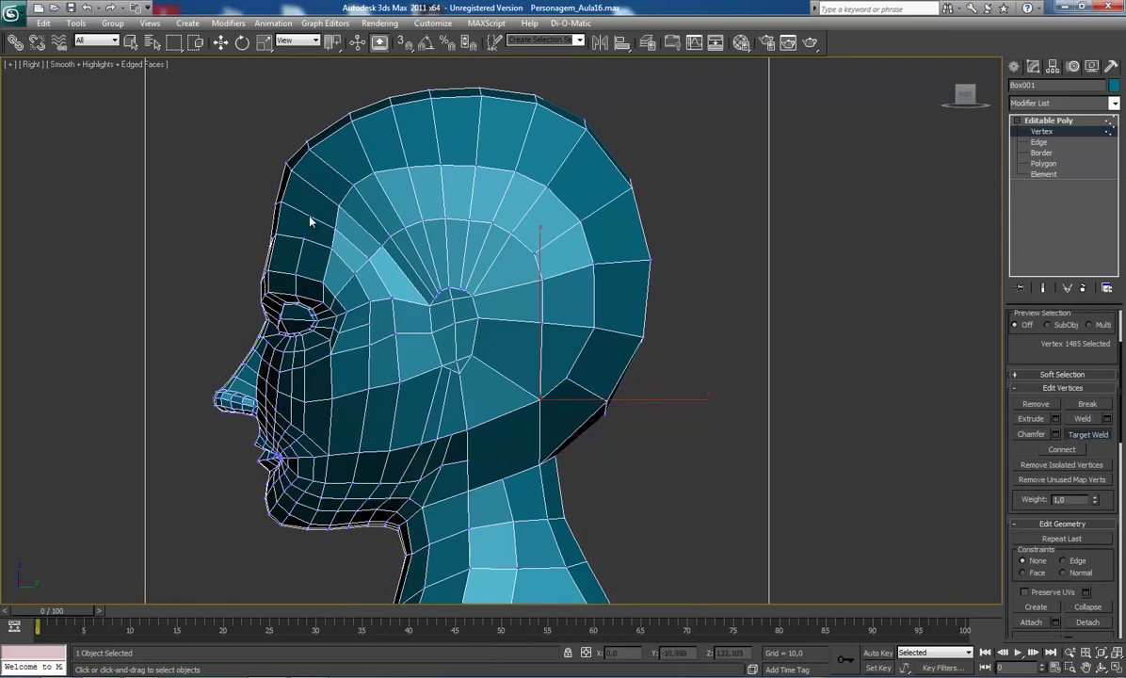
# Step: In Edge mode, select the forehead and crown edges and move them to reshape the head
pyautogui.press('2')
pyautogui.click(298, 206)
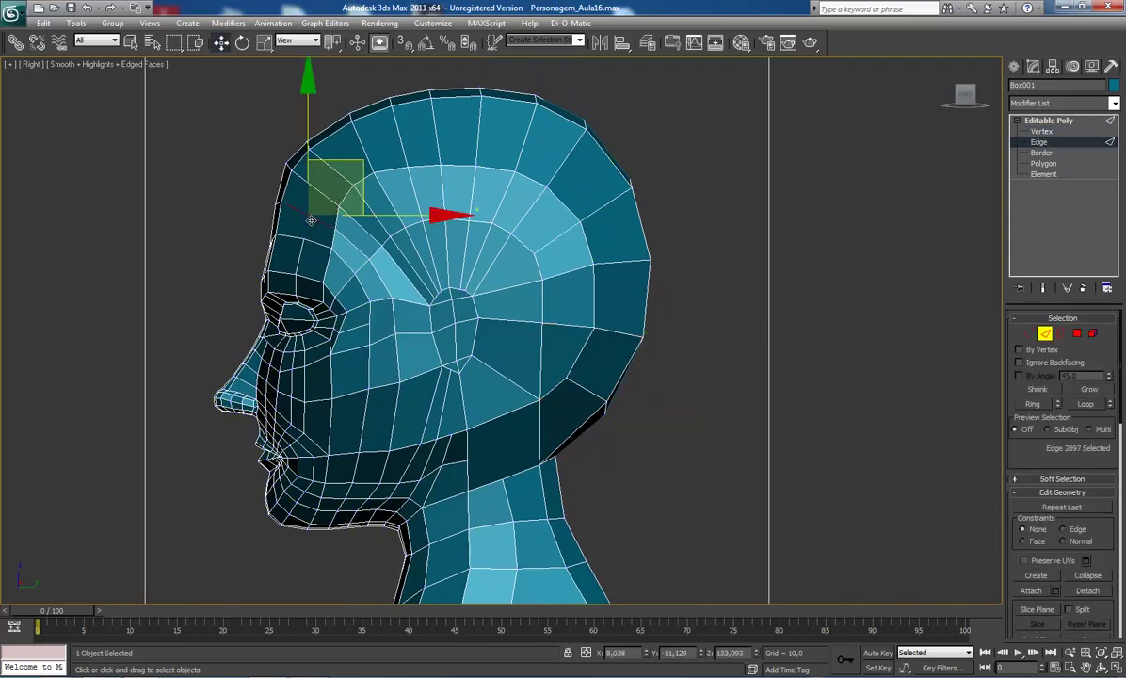
pyautogui.keyDown('ctrl'); pyautogui.click(338, 173); pyautogui.keyUp('ctrl')
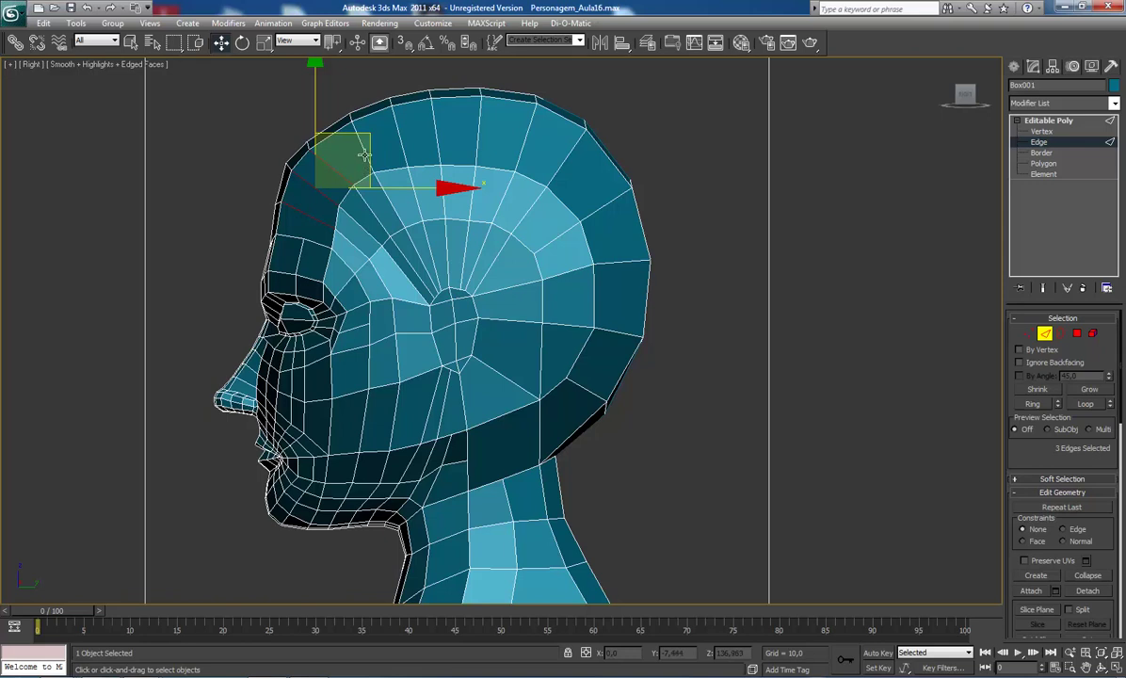
pyautogui.keyDown('ctrl'); pyautogui.click(364, 155); pyautogui.keyUp('ctrl')
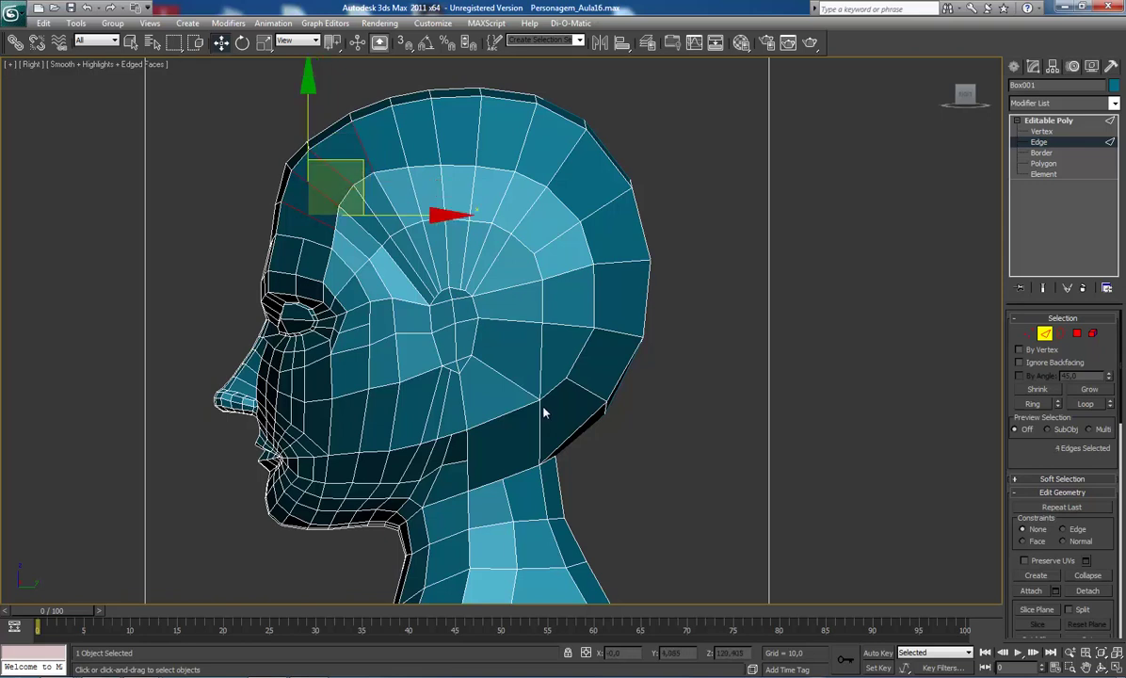
pyautogui.moveTo(543, 412); pyautogui.dragTo(542, 389, button='middle')
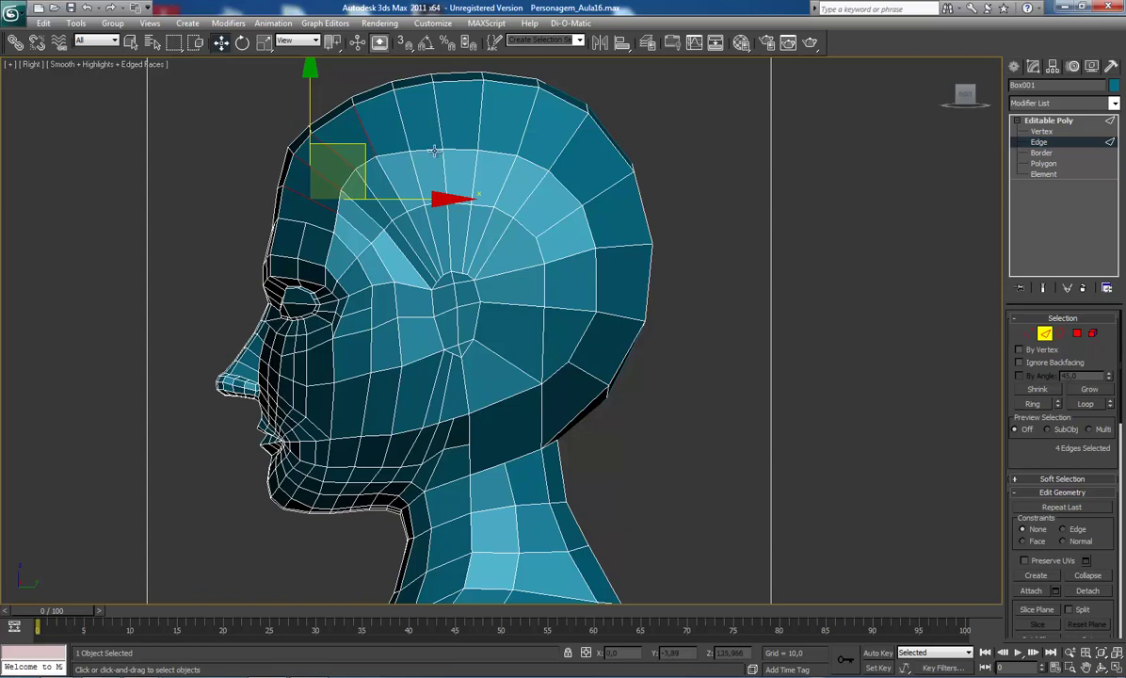
pyautogui.keyDown('ctrl'); pyautogui.click(457, 105); pyautogui.keyUp('ctrl')
pyautogui.moveTo(468, 120); pyautogui.dragTo(496, 143)
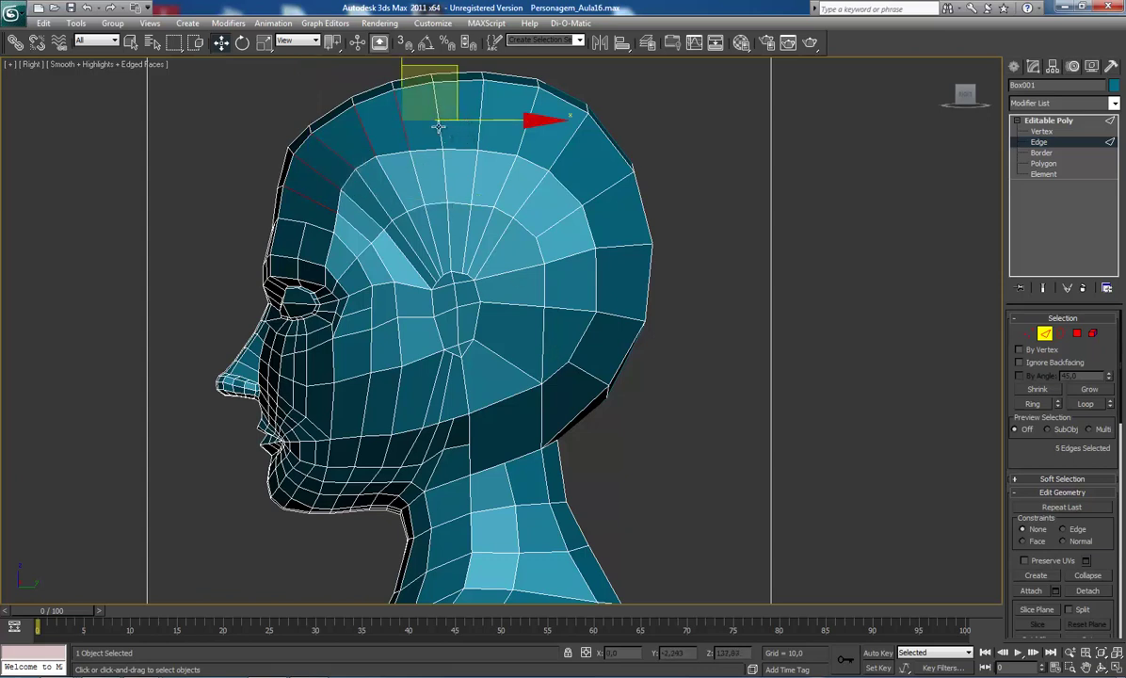
pyautogui.keyDown('ctrl'); pyautogui.click(478, 122); pyautogui.keyUp('ctrl')
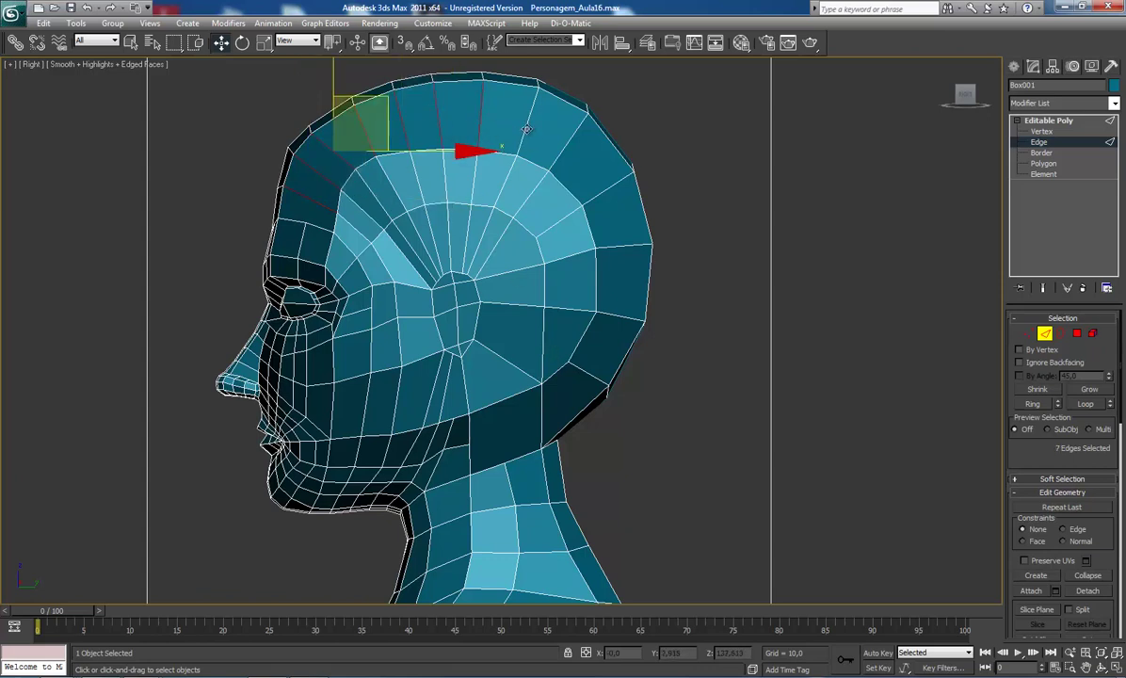
pyautogui.keyDown('ctrl'); pyautogui.click(526, 129); pyautogui.keyUp('ctrl')
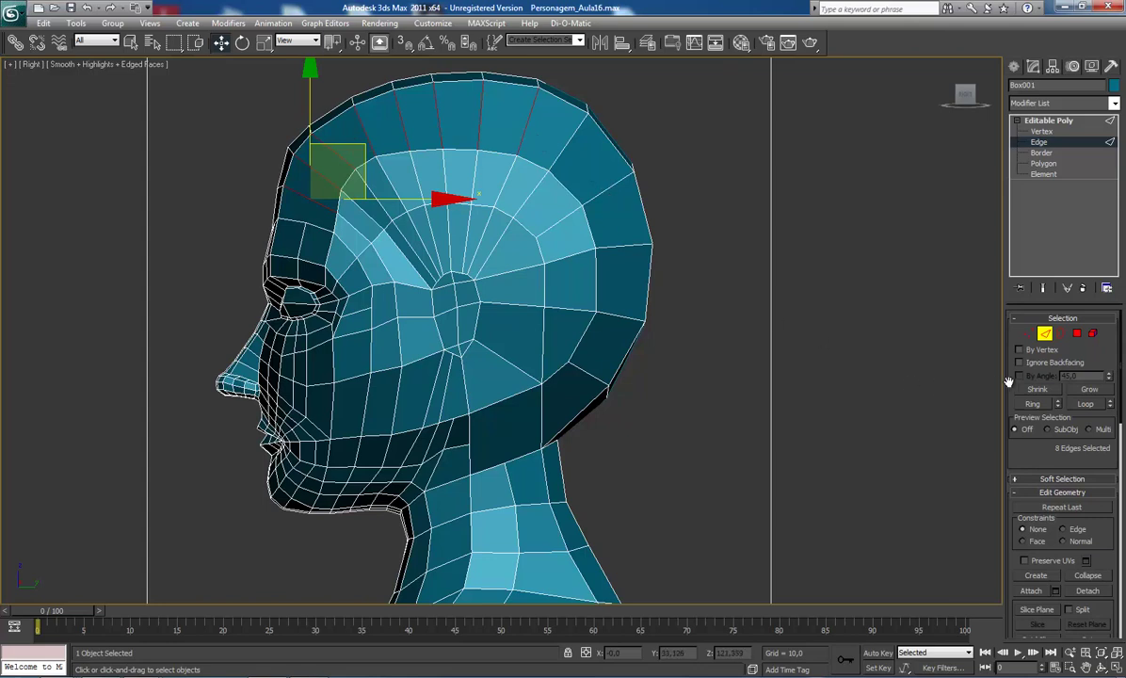
# Step: Select an edge ring across the crown and Connect it into a new edge loop
pyautogui.click(1033, 404)
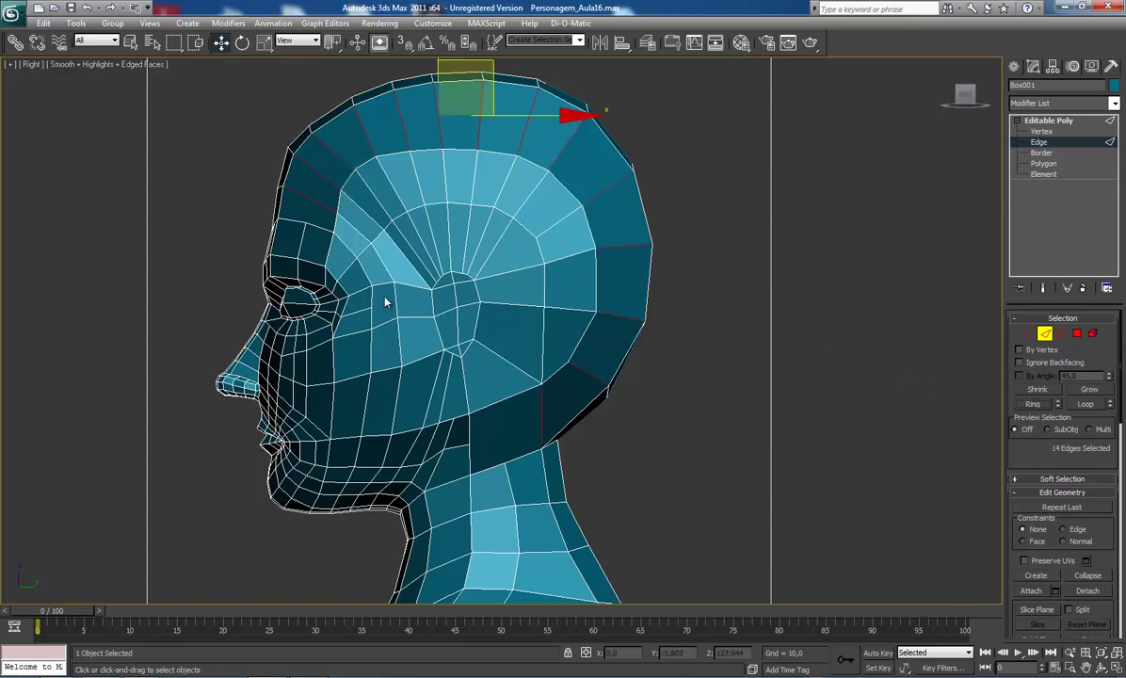
pyautogui.click(603, 349)
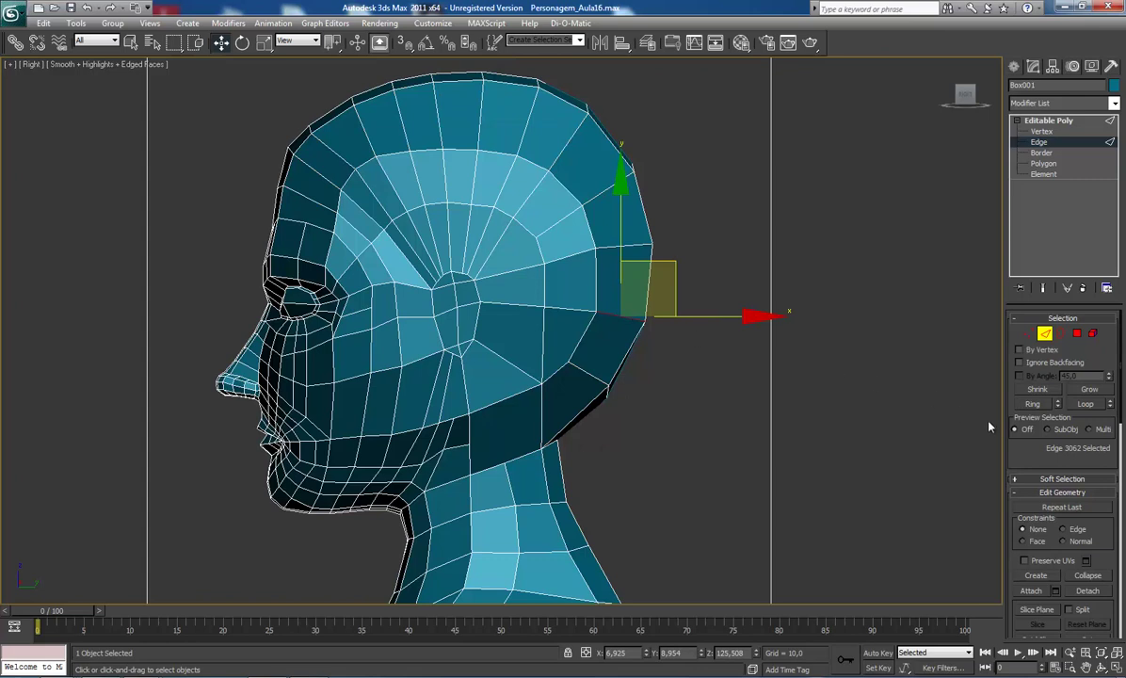
pyautogui.click(1023, 405)
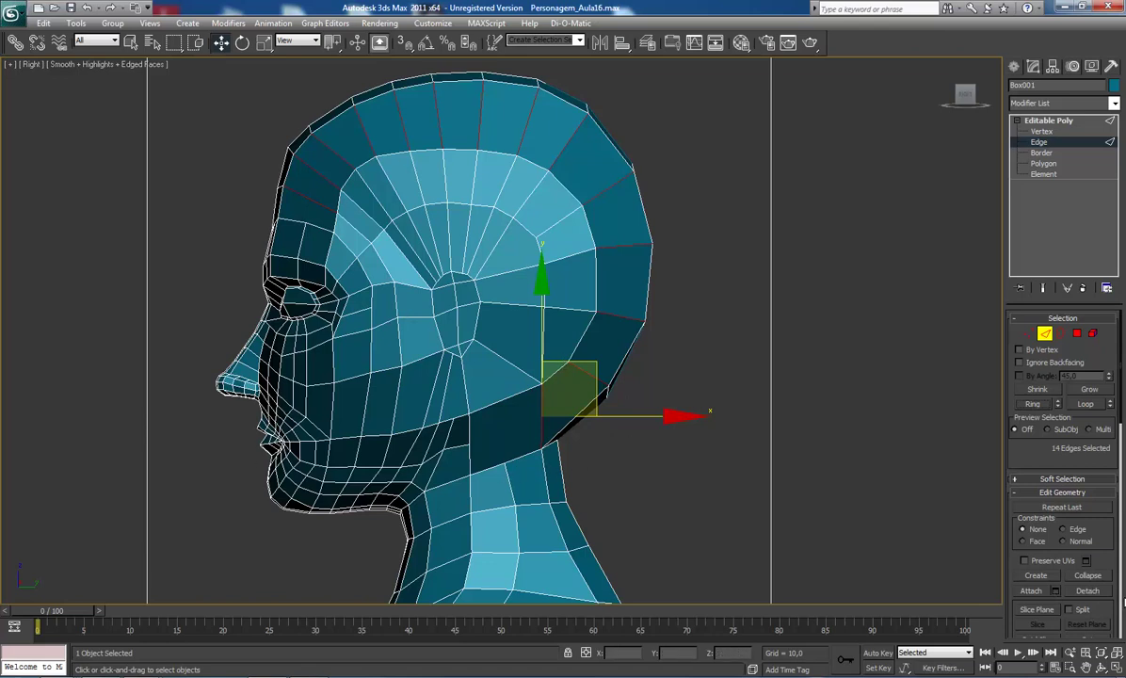
pyautogui.scroll(-3, 1120, 603)
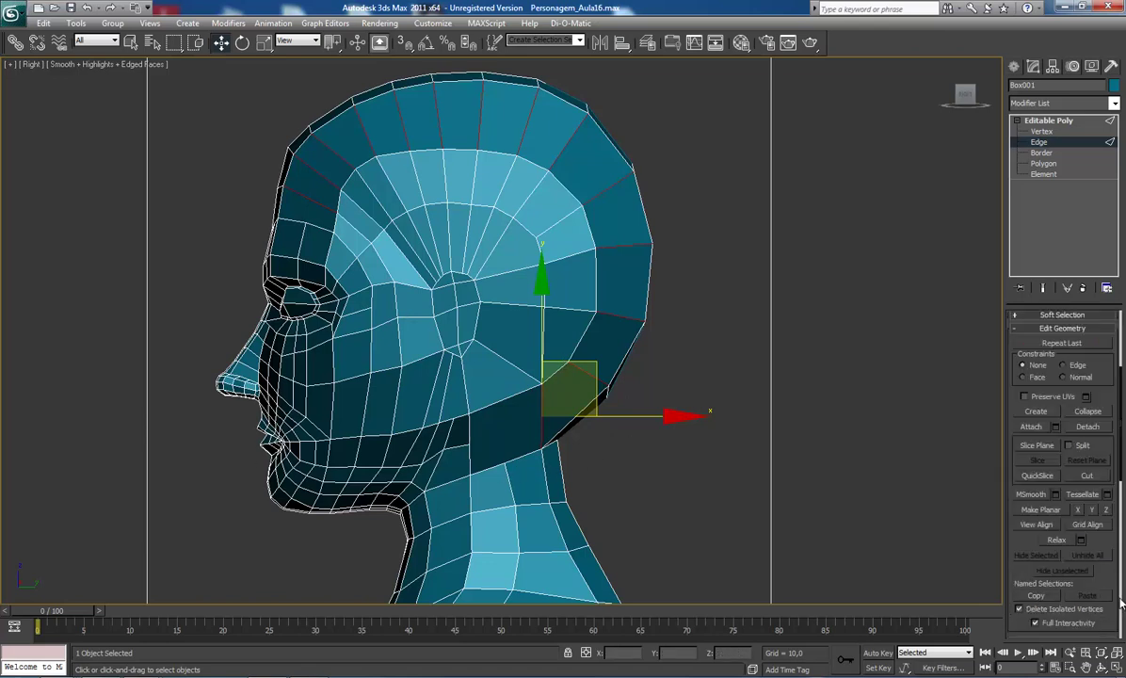
pyautogui.click(377, 138)
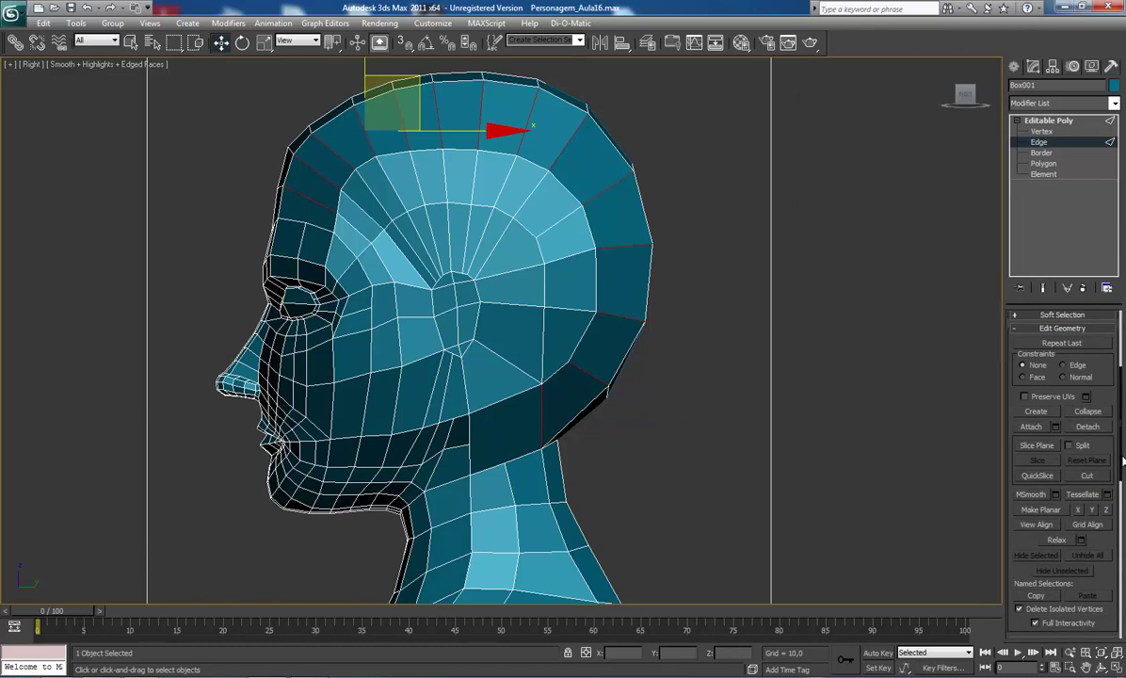
pyautogui.scroll(-4, 1121, 468)
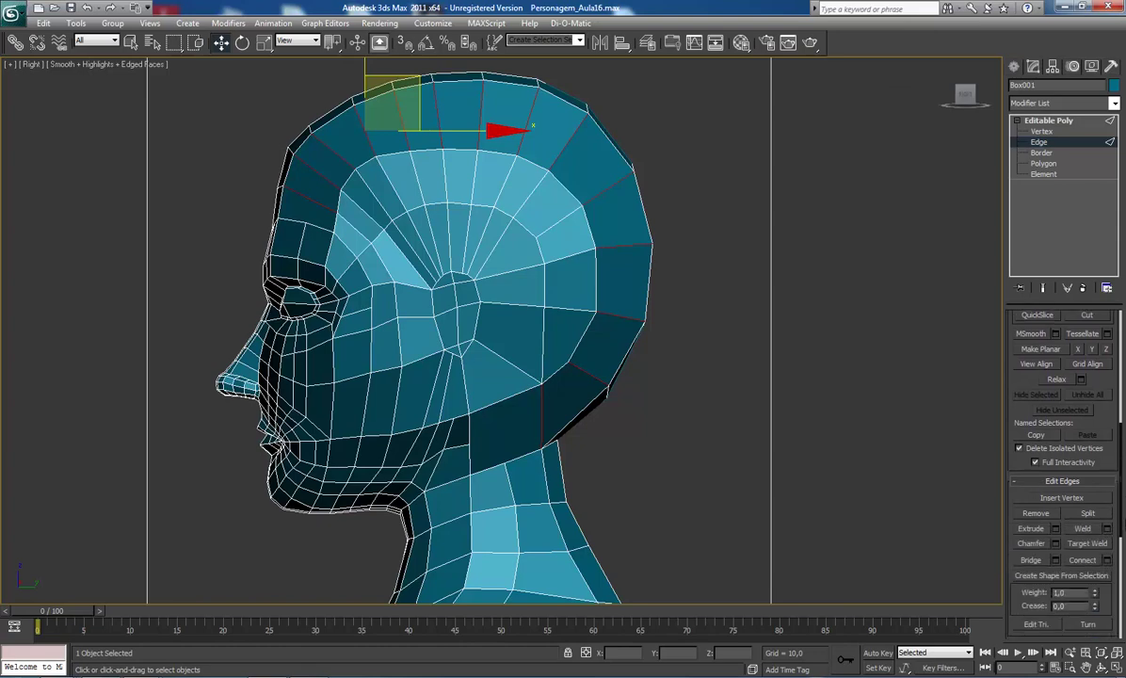
pyautogui.click(1084, 560)
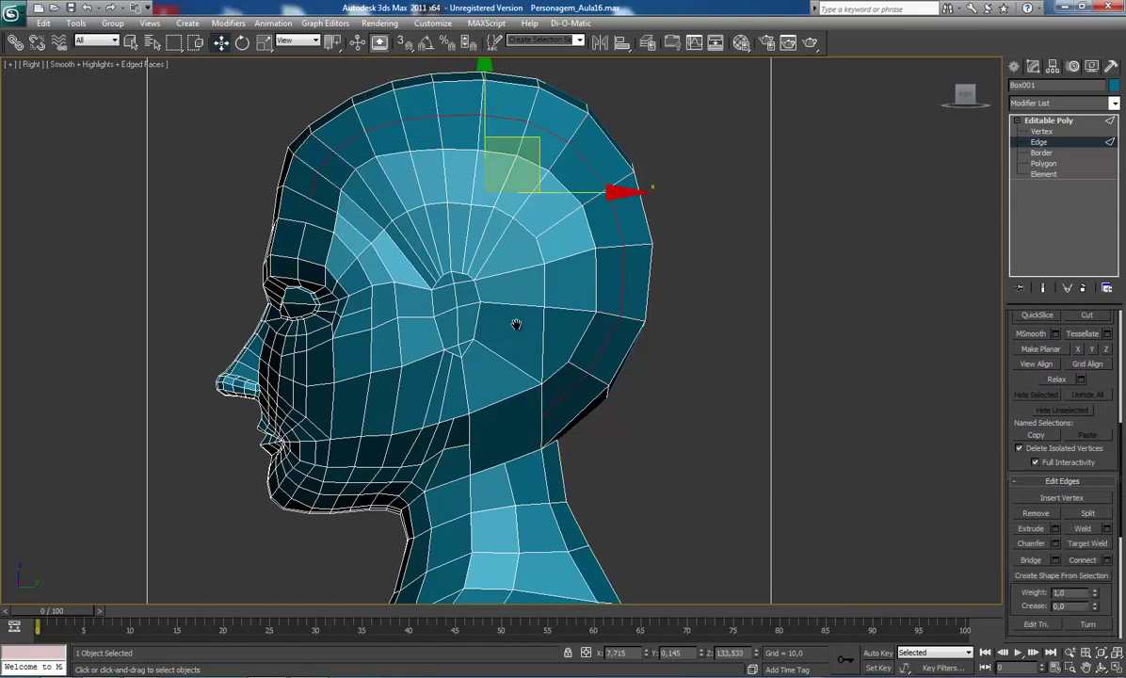
pyautogui.moveTo(515, 324); pyautogui.dragTo(534, 300, button='middle')
# Step: In Vertex mode, join two jaw vertices near the neck with a new edge using Connect
pyautogui.press('1')
pyautogui.click(561, 396)
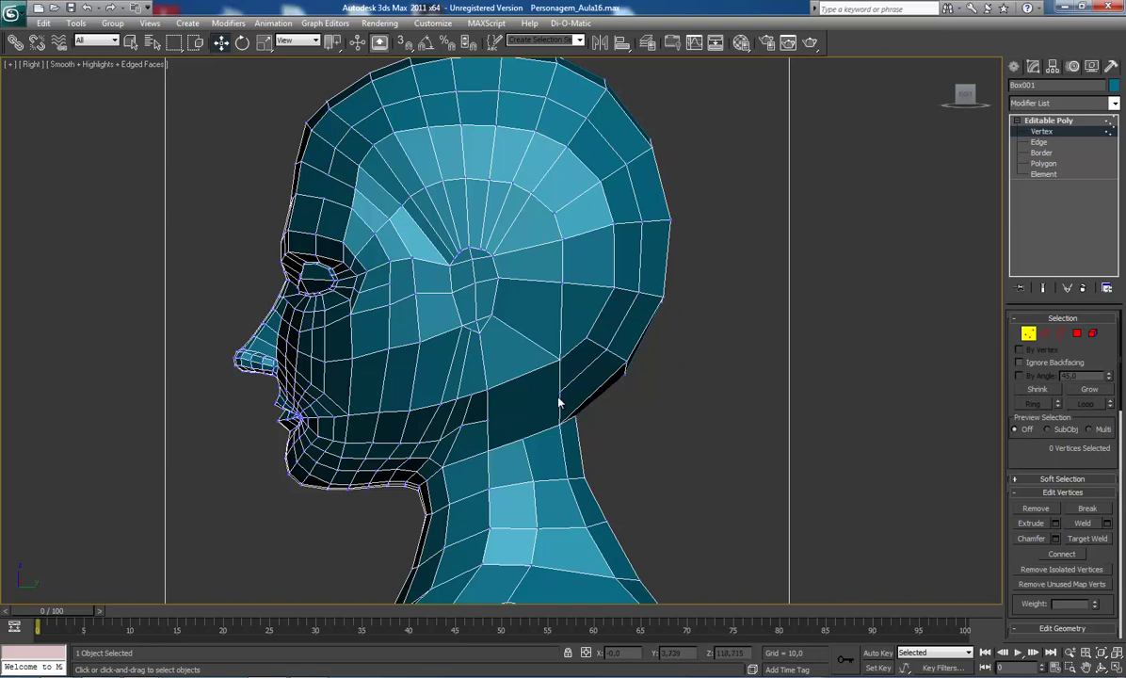
pyautogui.click(550, 402)
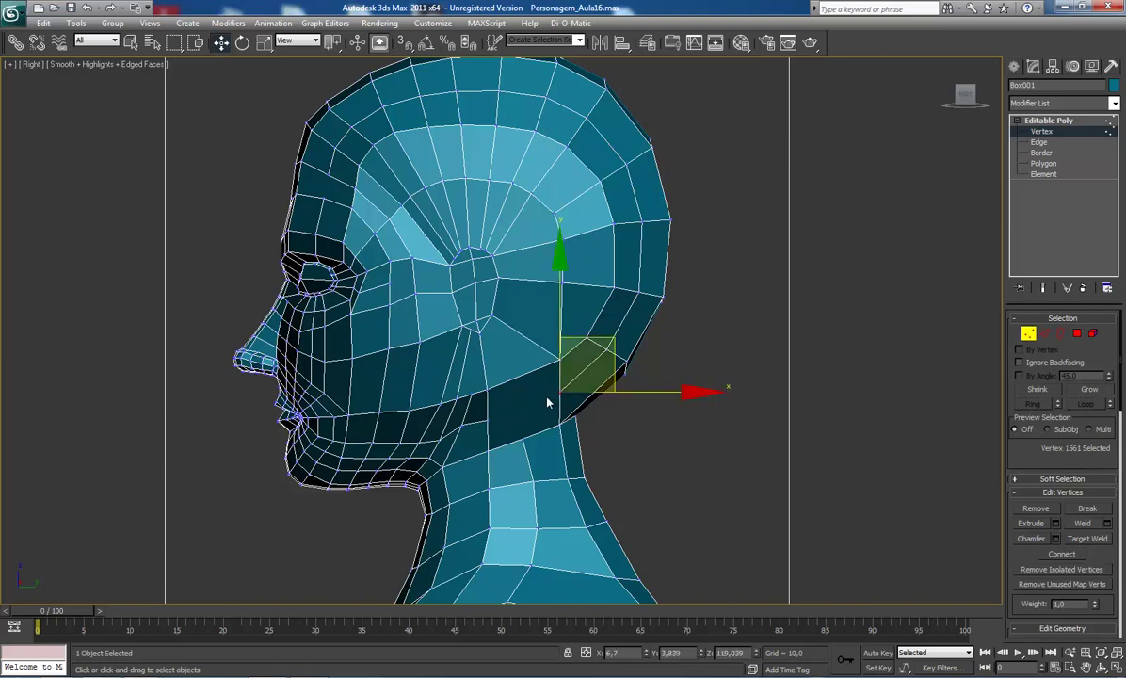
pyautogui.keyDown('ctrl'); pyautogui.click(486, 423); pyautogui.keyUp('ctrl')
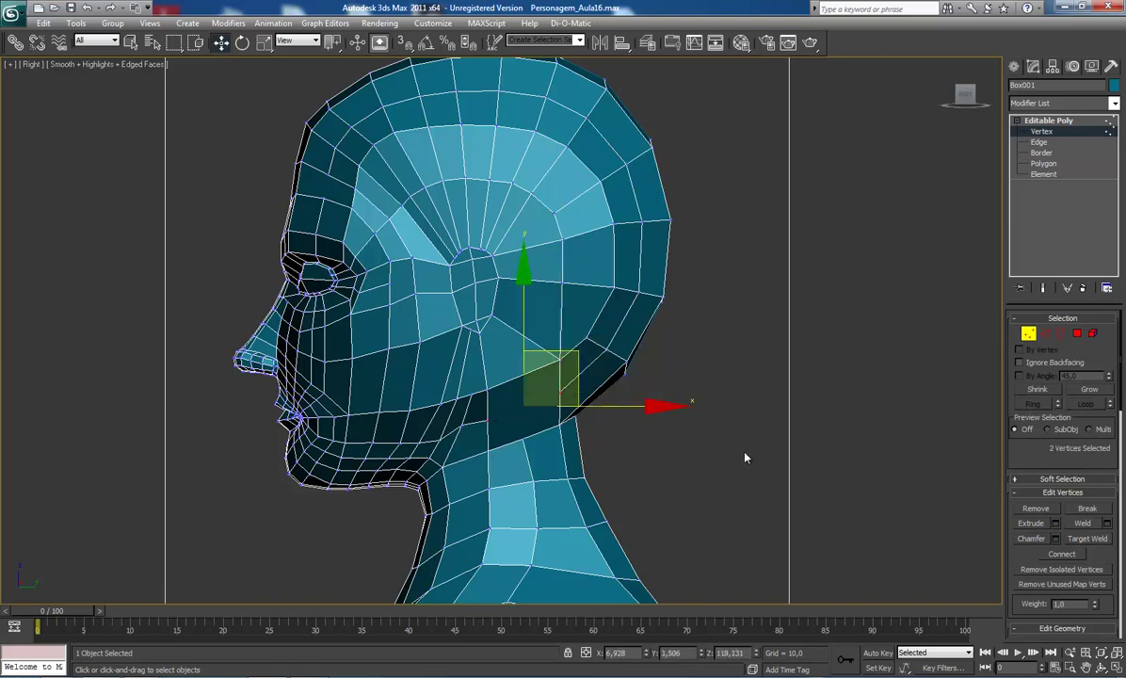
pyautogui.click(1059, 554)
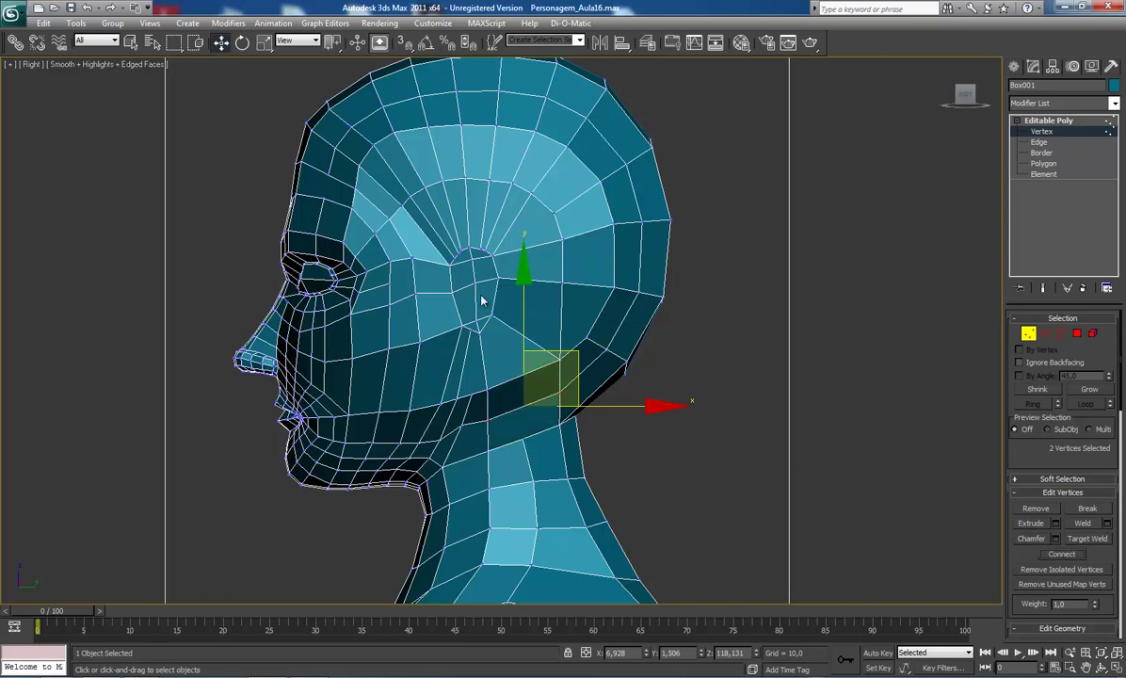
# Step: In Front view, select the forehead hairline vertices and the vertices along the head's upper sides
pyautogui.moveTo(299, 147); pyautogui.dragTo(303, 168, button='middle')
pyautogui.moveTo(329, 197); pyautogui.dragTo(313, 215)
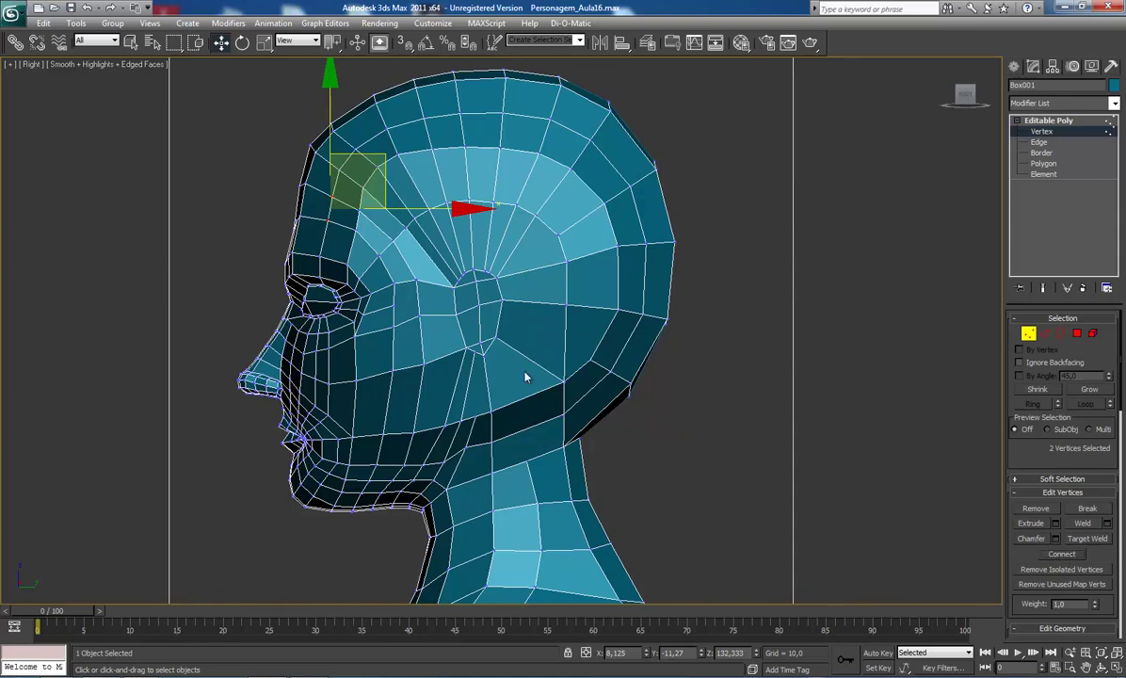
pyautogui.press('f')
pyautogui.press('z')
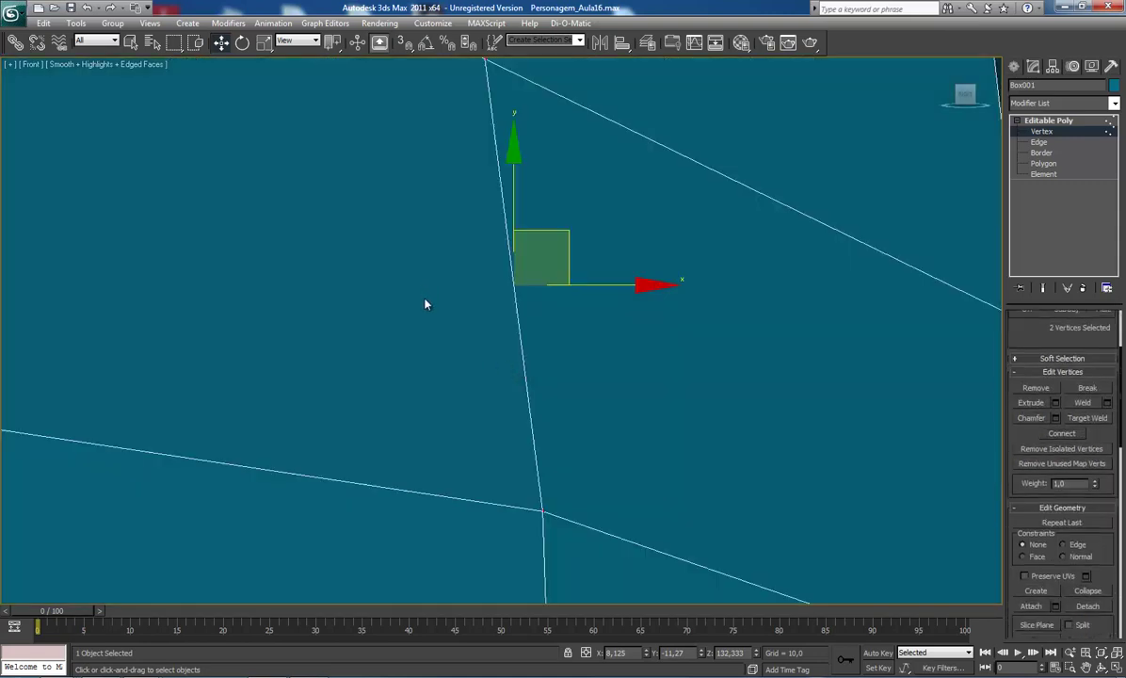
pyautogui.scroll(-5, 425, 304)
pyautogui.scroll(-5, 428, 327)
pyautogui.scroll(5, 429, 328)
pyautogui.scroll(3, 426, 326)
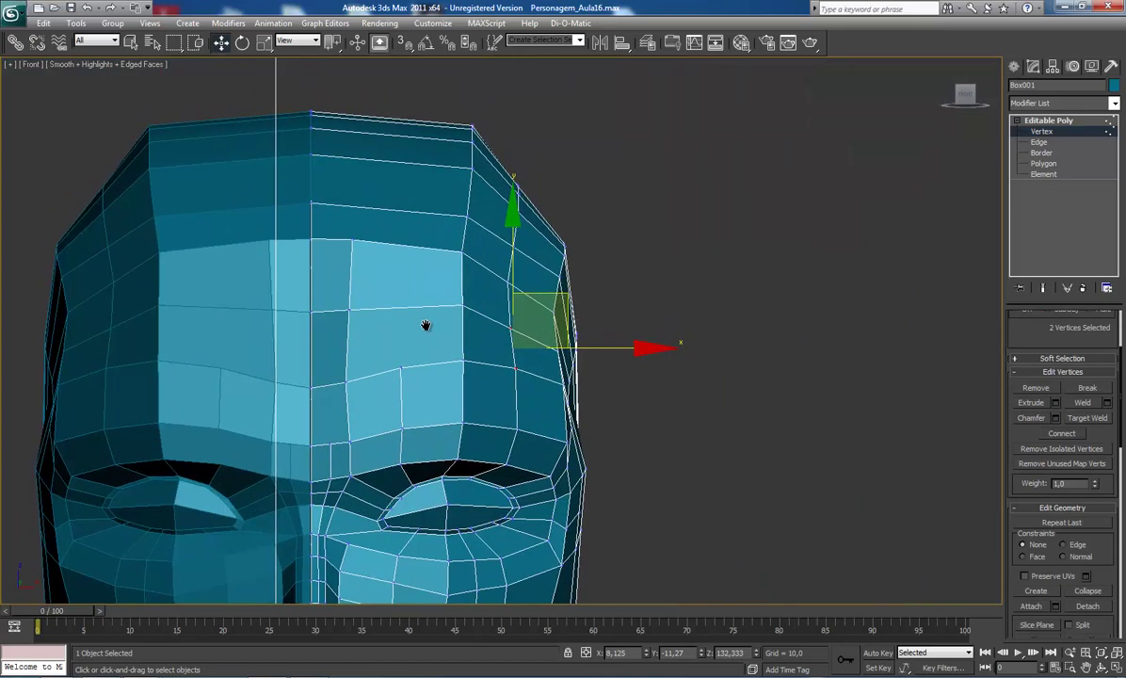
pyautogui.moveTo(426, 233); pyautogui.dragTo(402, 242, button='middle')
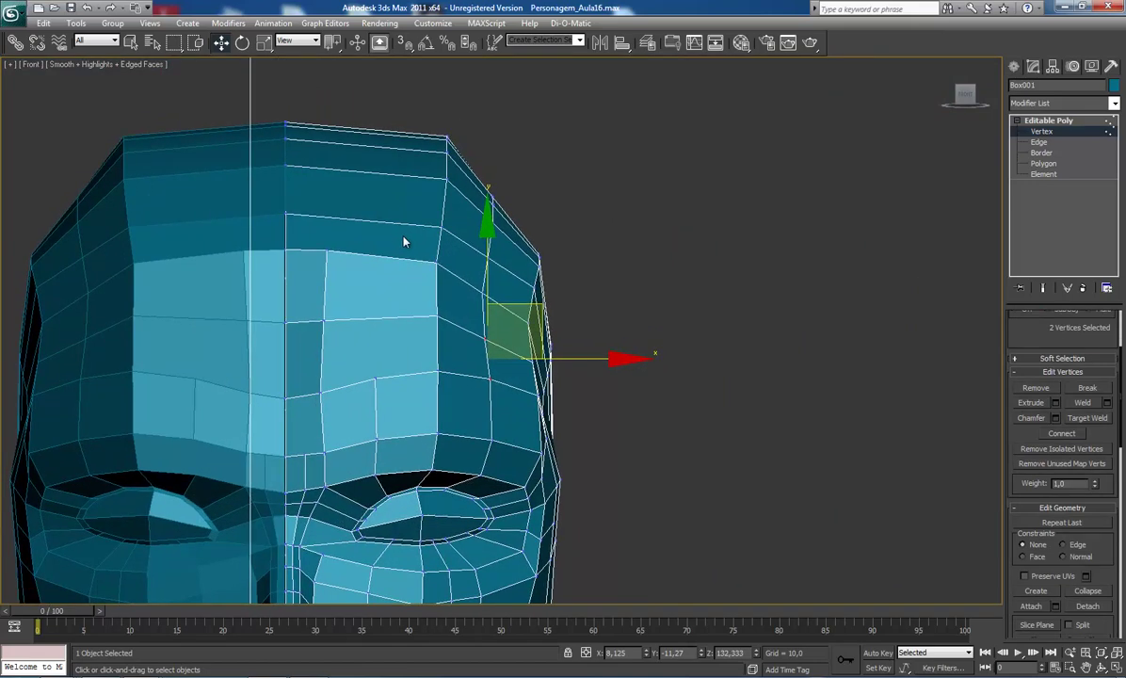
pyautogui.moveTo(527, 282); pyautogui.dragTo(506, 207, button='middle')
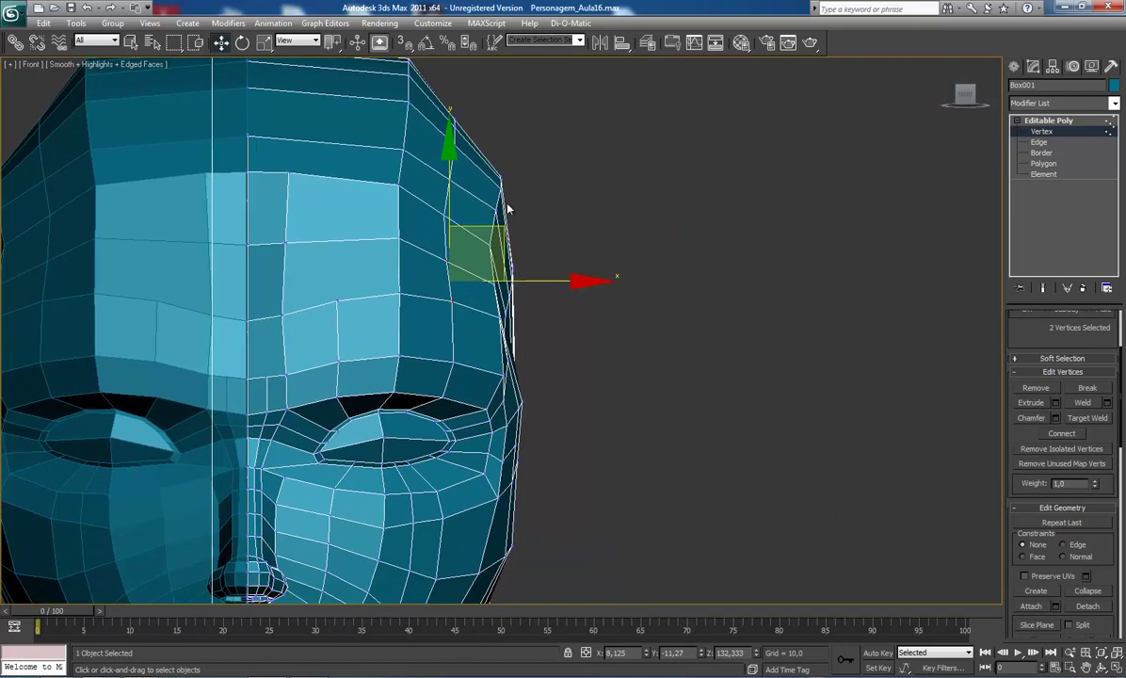
pyautogui.moveTo(535, 139); pyautogui.dragTo(506, 229)
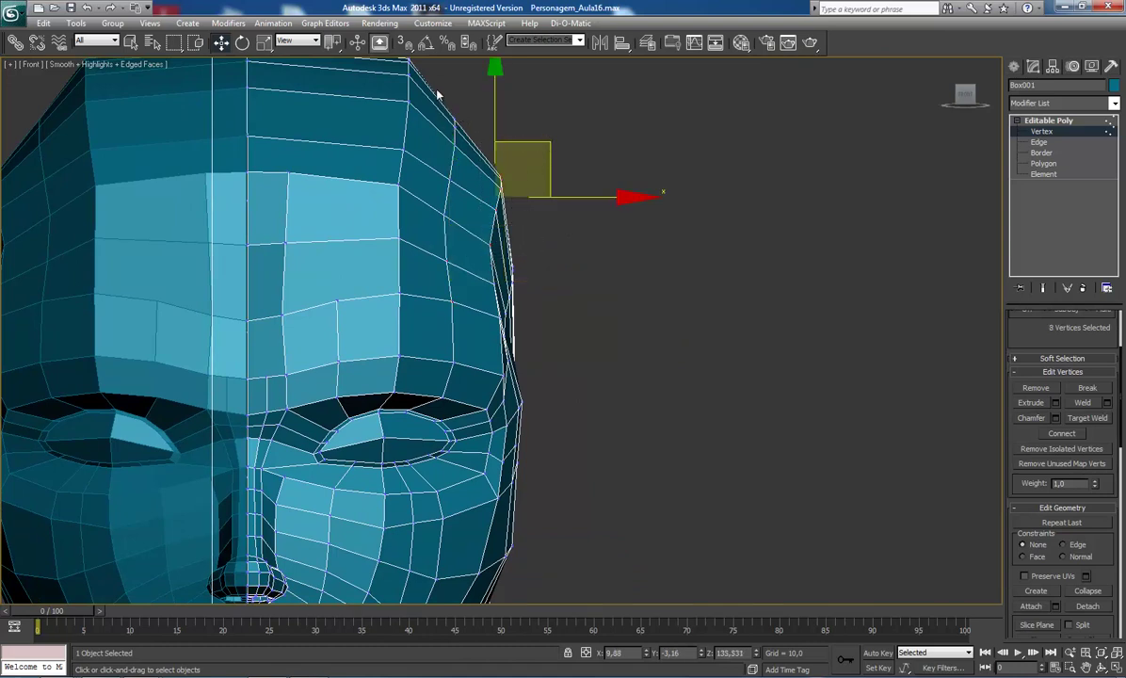
pyautogui.moveTo(435, 89)
pyautogui.mouseDown()
pyautogui.moveTo(455, 267)
pyautogui.moveTo(469, 281)
pyautogui.mouseUp()
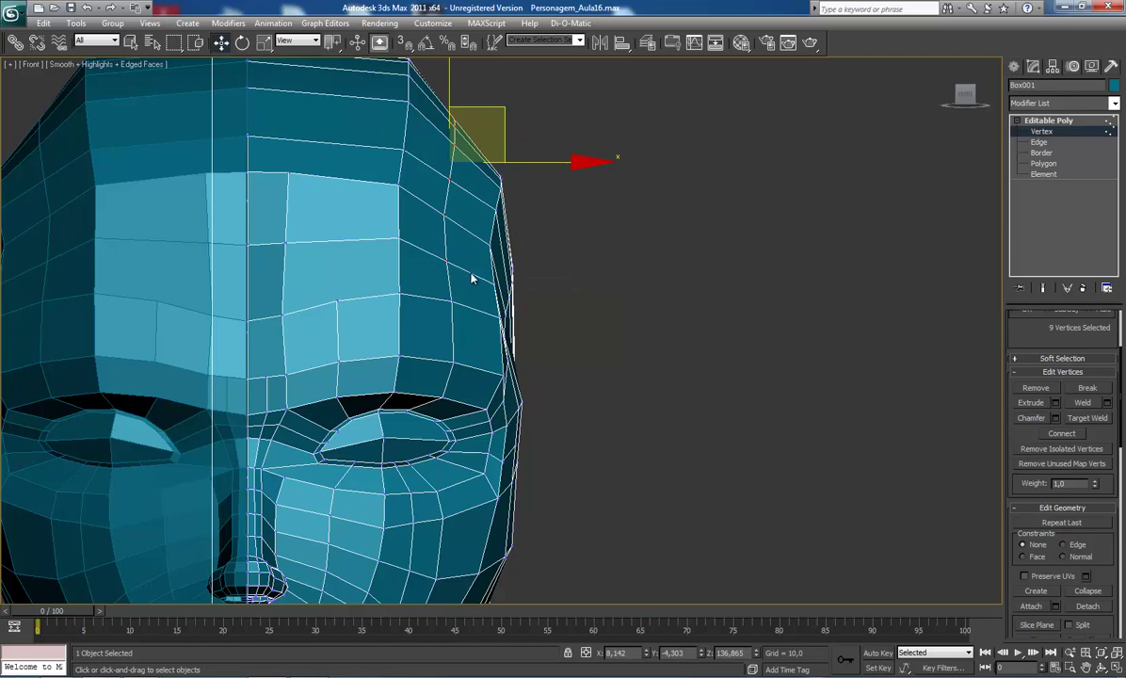
# Step: Orbit the Perspective view to check the face from a three-quarter front angle
pyautogui.scroll(-2, 475, 287)
pyautogui.press('p')
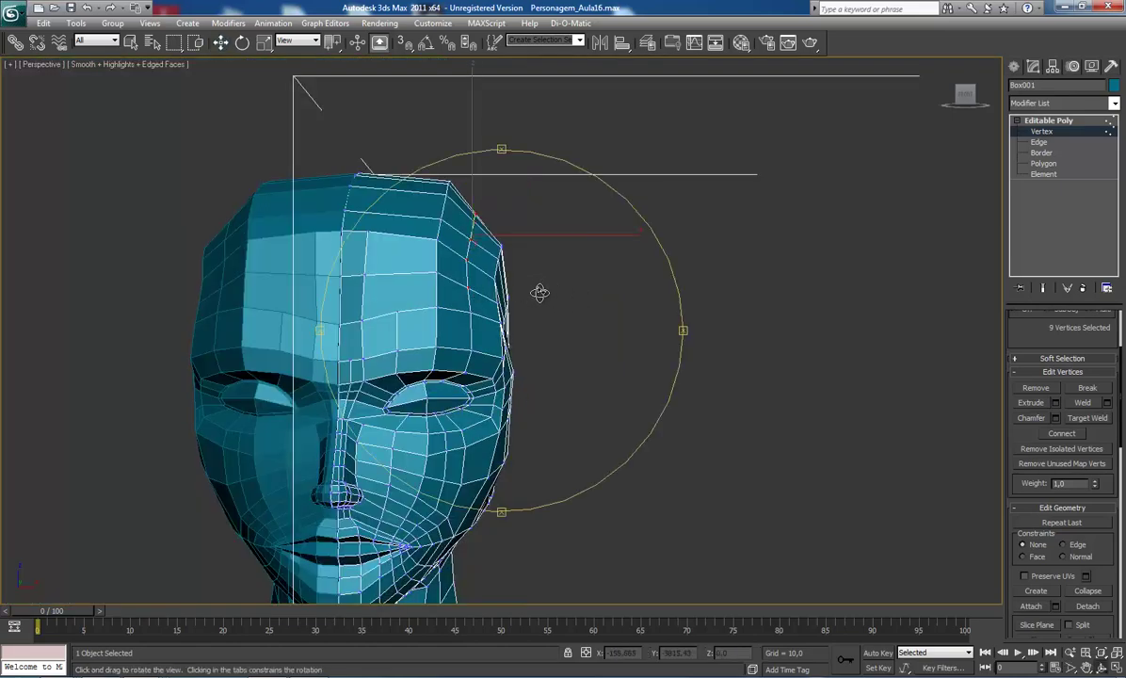
pyautogui.moveTo(537, 294)
pyautogui.keyDown('alt'); pyautogui.mouseDown(button='middle')
pyautogui.moveTo(366, 300)
pyautogui.moveTo(372, 309)
pyautogui.mouseUp(button='middle'); pyautogui.keyUp('alt')
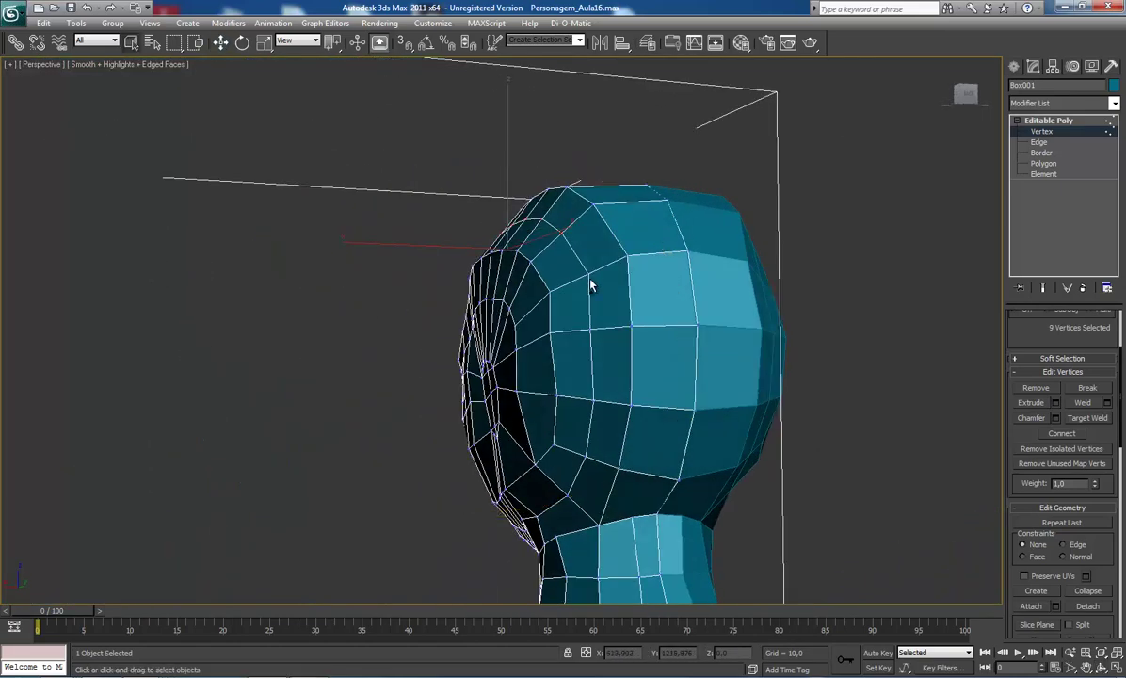
pyautogui.keyDown('alt'); pyautogui.moveTo(684, 327); pyautogui.dragTo(641, 315, button='middle'); pyautogui.keyUp('alt')
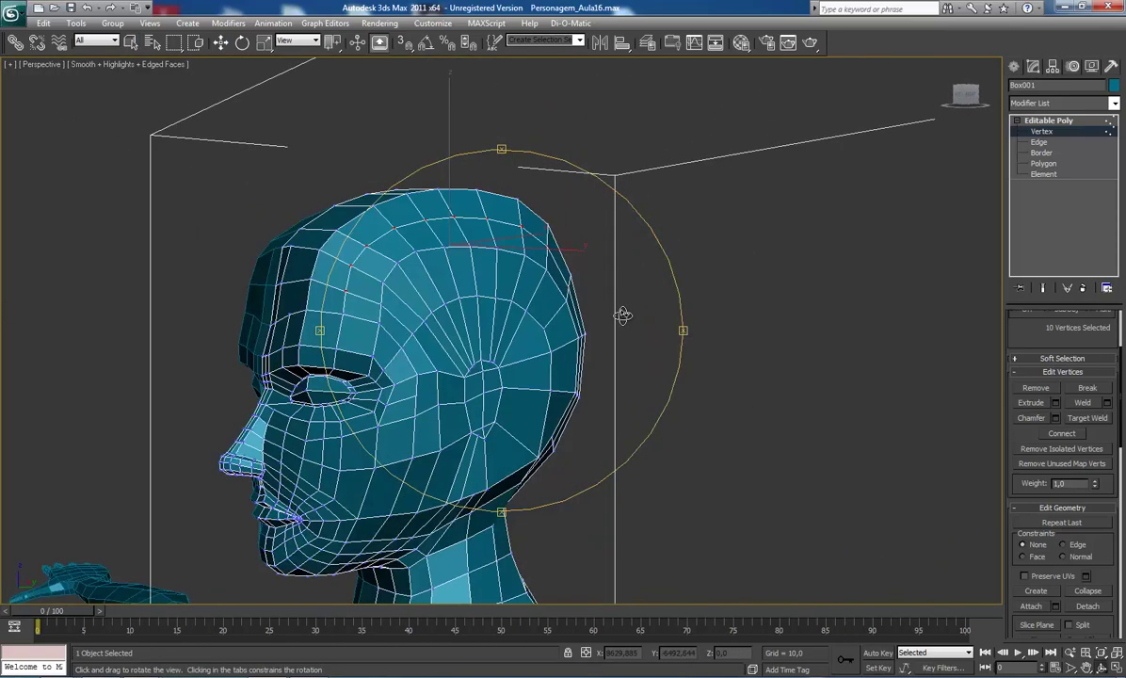
# Step: Move the selected upper-side vertices in Front view to round the skull's upper corners
pyautogui.press('f')
pyautogui.scroll(8, 583, 319)
pyautogui.scroll(-1, 568, 315)
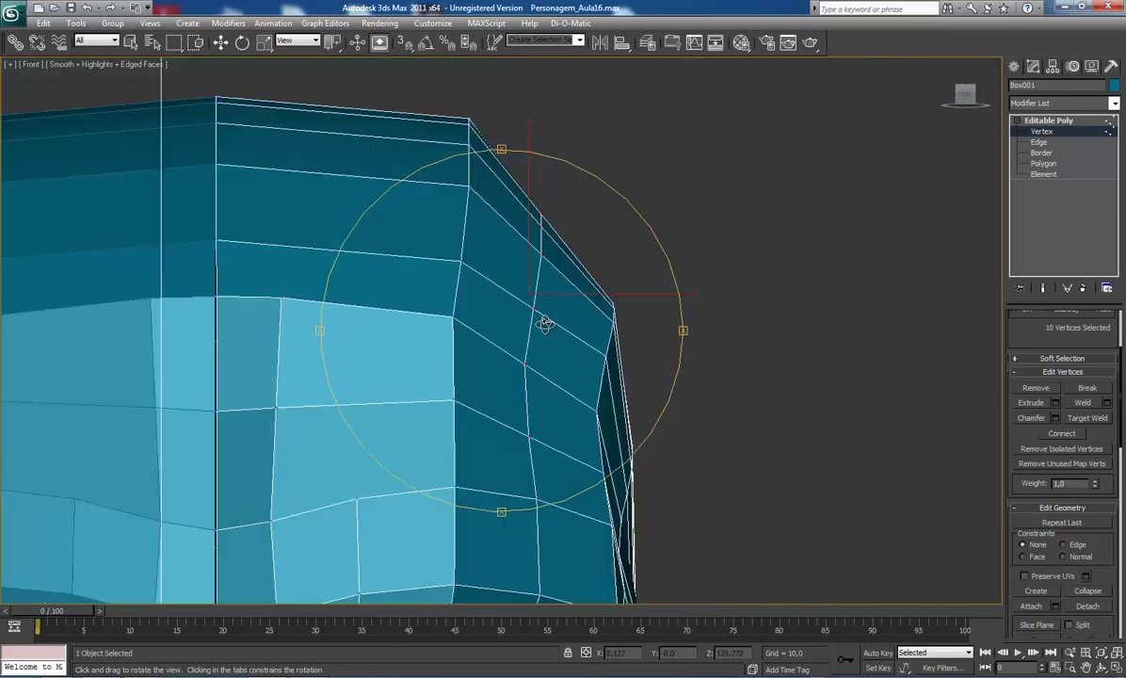
pyautogui.scroll(-2, 544, 324)
pyautogui.scroll(-3, 498, 356)
pyautogui.scroll(3, 527, 282)
pyautogui.scroll(2, 546, 235)
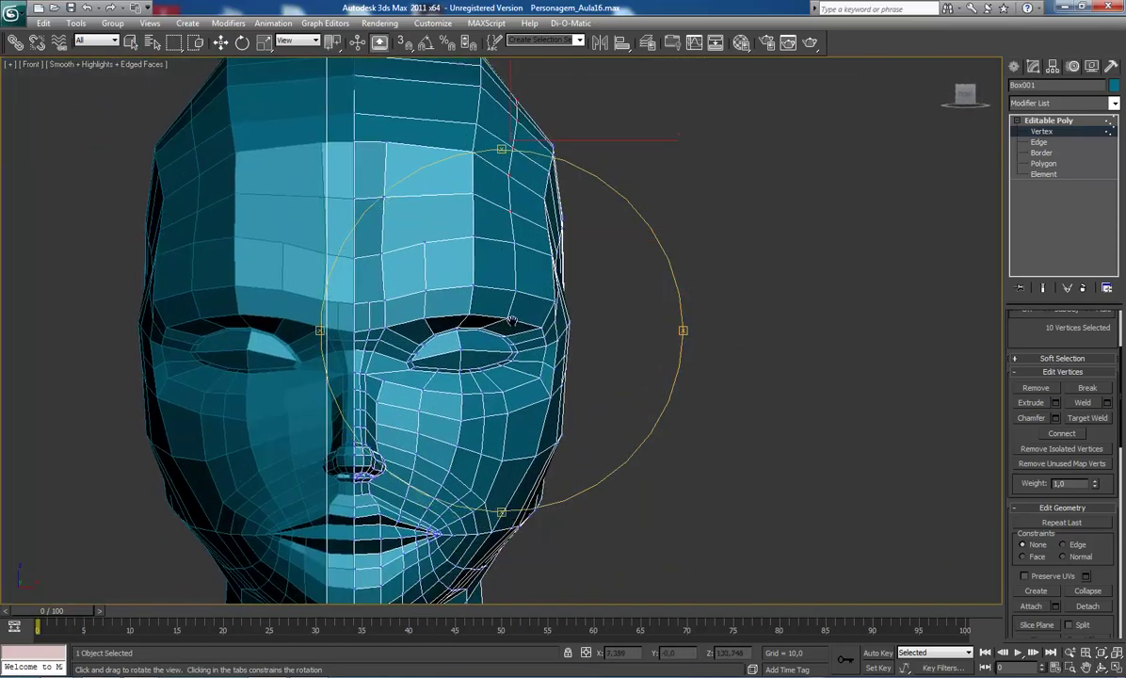
pyautogui.scroll(1, 555, 211)
pyautogui.scroll(-2, 555, 211)
pyautogui.moveTo(585, 191); pyautogui.dragTo(588, 218, button='middle')
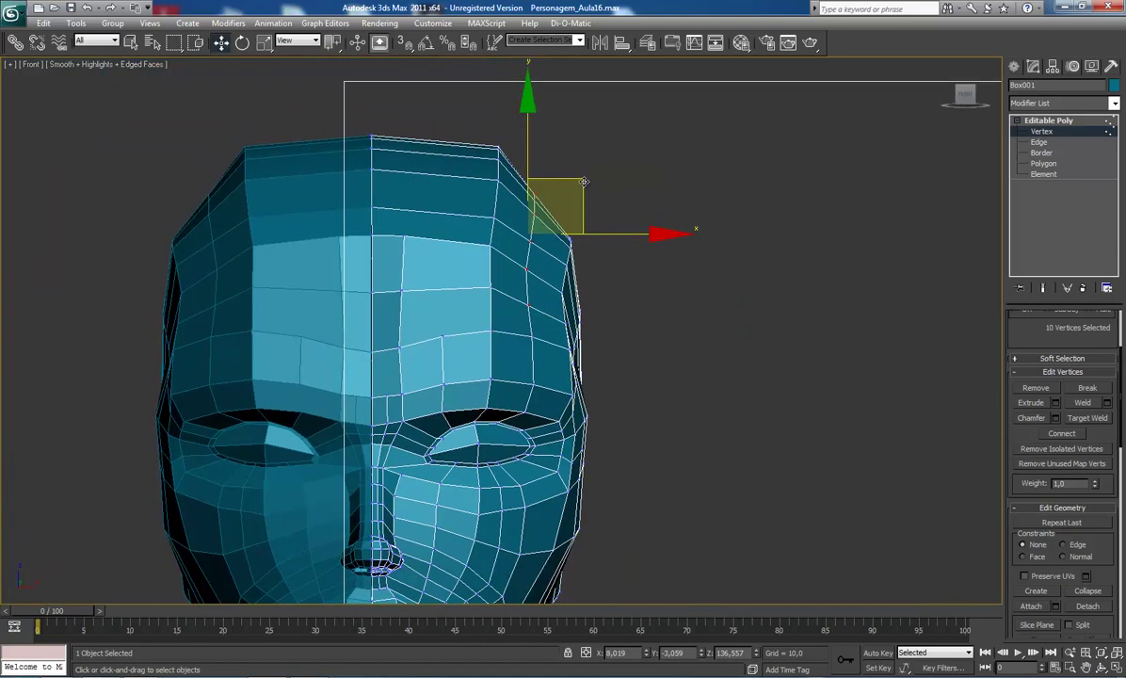
pyautogui.moveTo(584, 182); pyautogui.dragTo(593, 175)
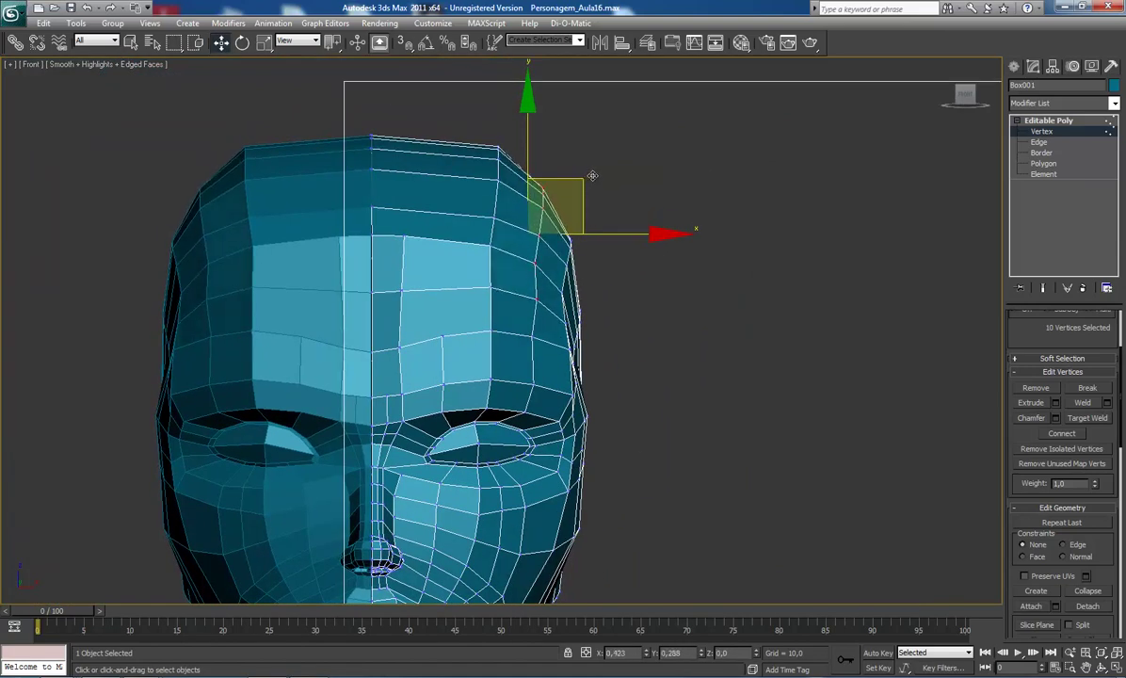
pyautogui.scroll(-3, 595, 348)
pyautogui.scroll(2, 589, 330)
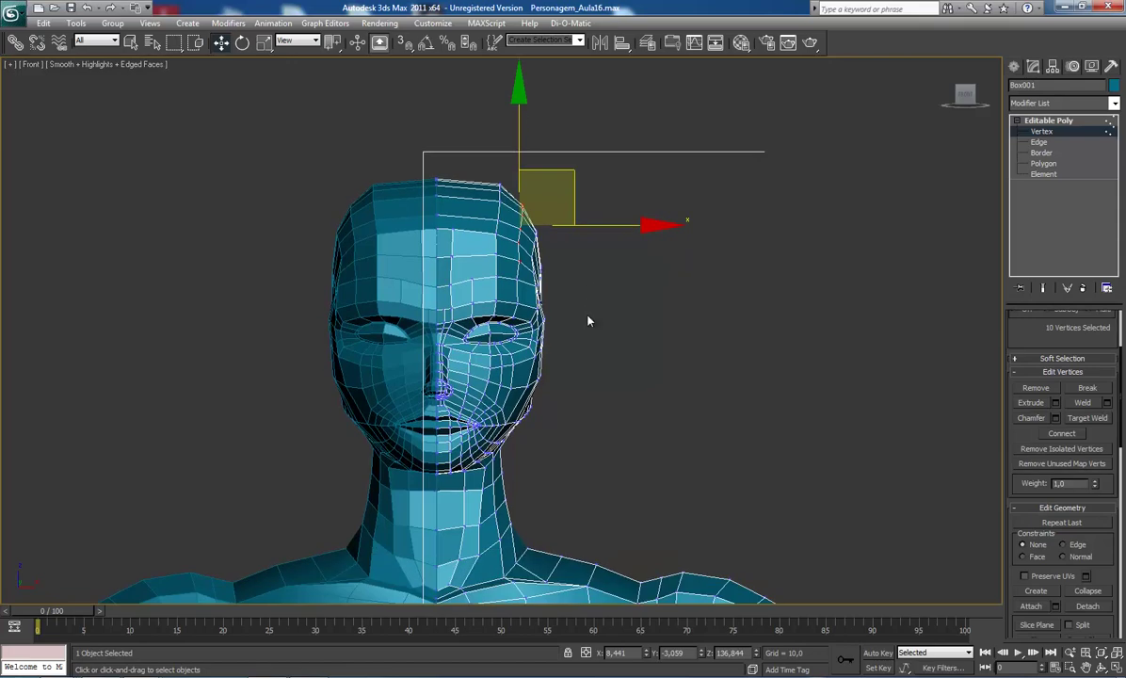
pyautogui.scroll(1, 579, 318)
pyautogui.moveTo(576, 318); pyautogui.dragTo(573, 354, button='middle')
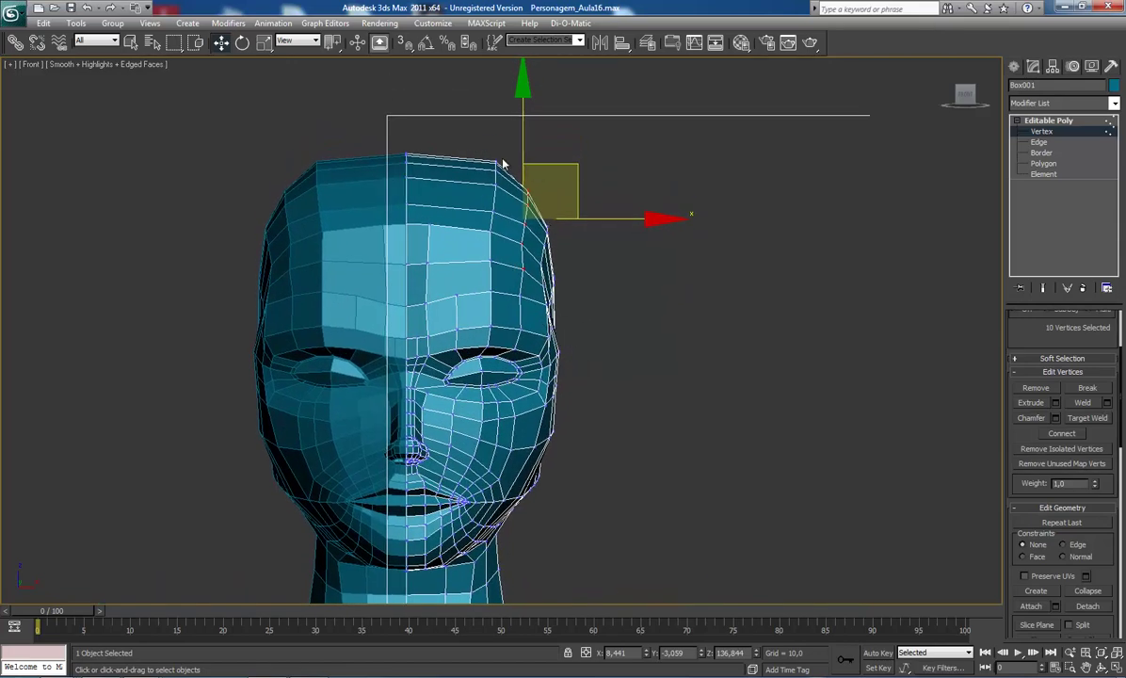
pyautogui.scroll(3, 546, 297)
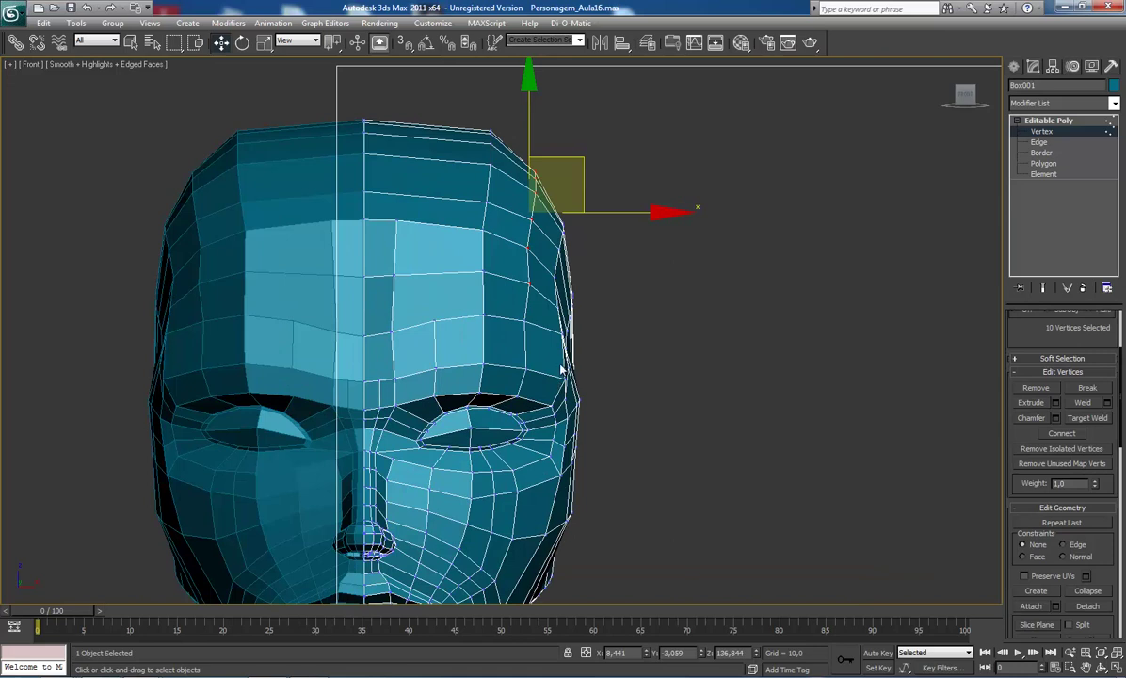
# Step: Select individual forehead vertices and nudge them slightly with the Move gizmo
pyautogui.click(520, 283)
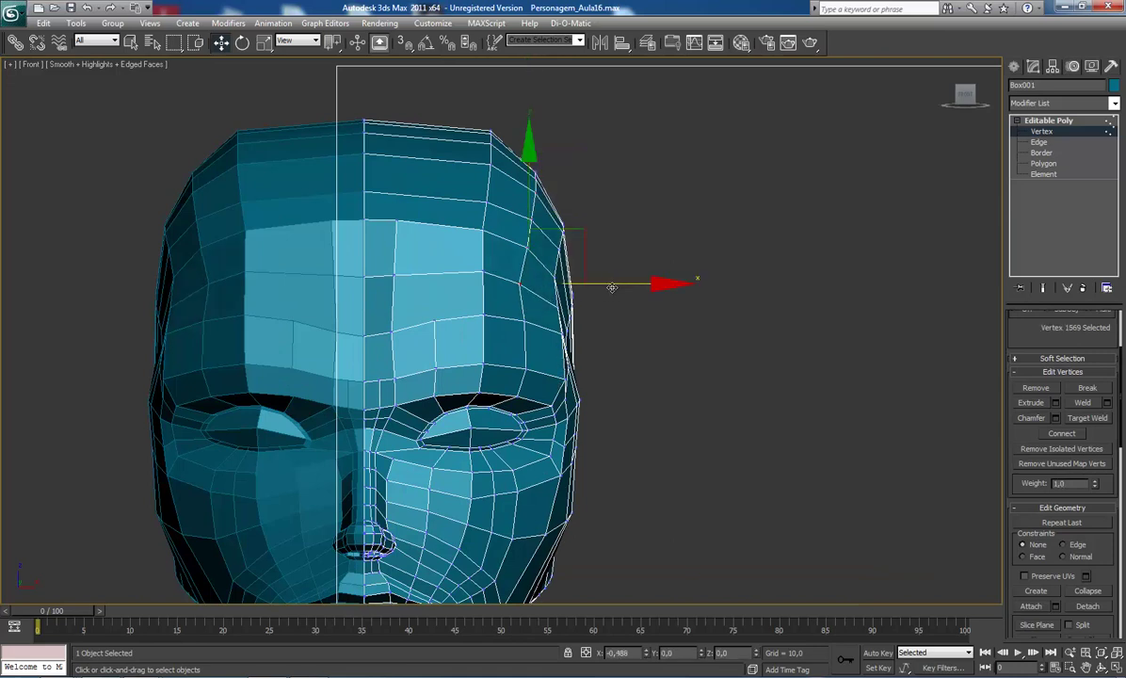
pyautogui.moveTo(448, 215); pyautogui.dragTo(576, 245)
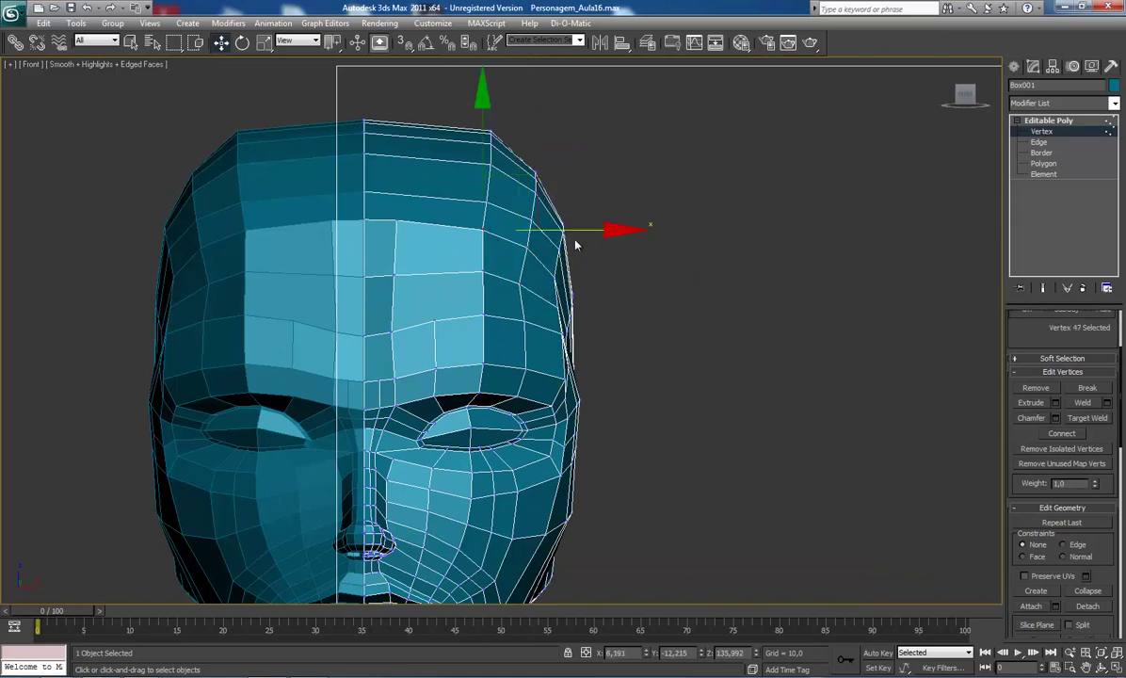
pyautogui.click(574, 240)
pyautogui.click(481, 270)
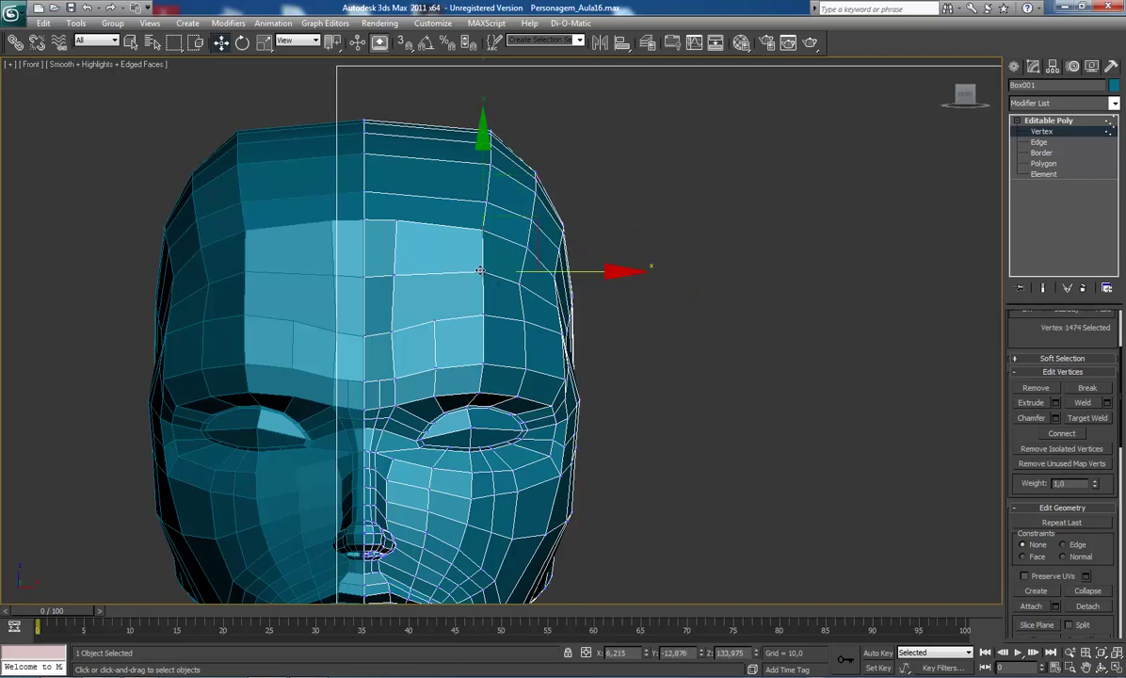
pyautogui.moveTo(520, 235); pyautogui.dragTo(526, 238)
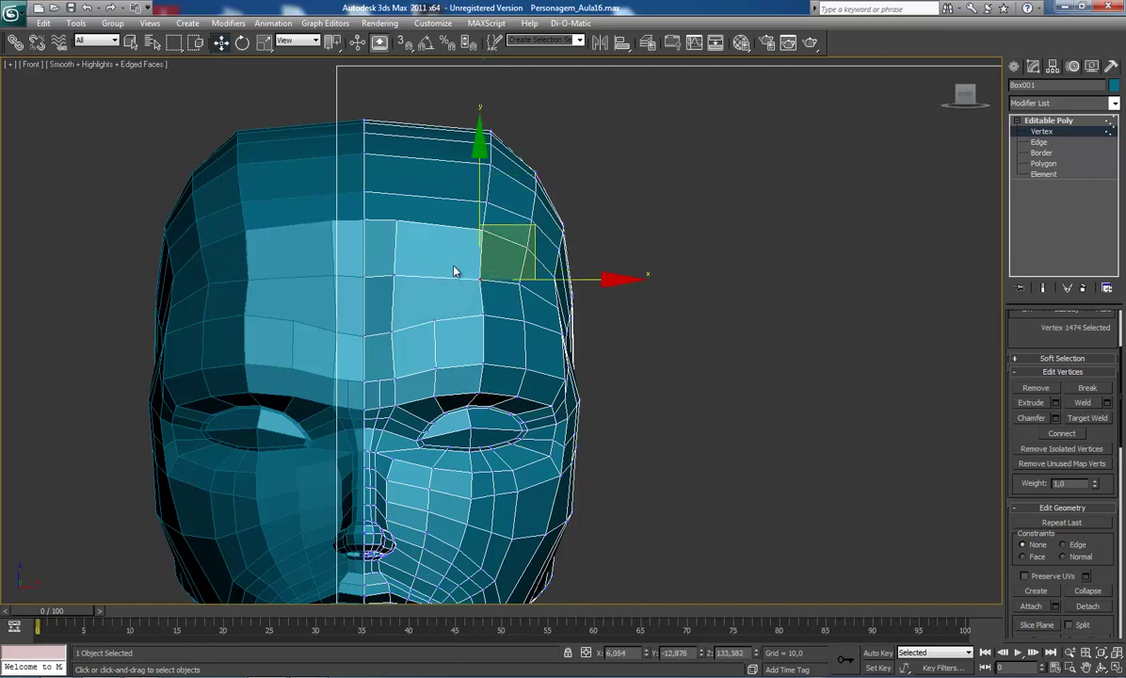
pyautogui.click(394, 276)
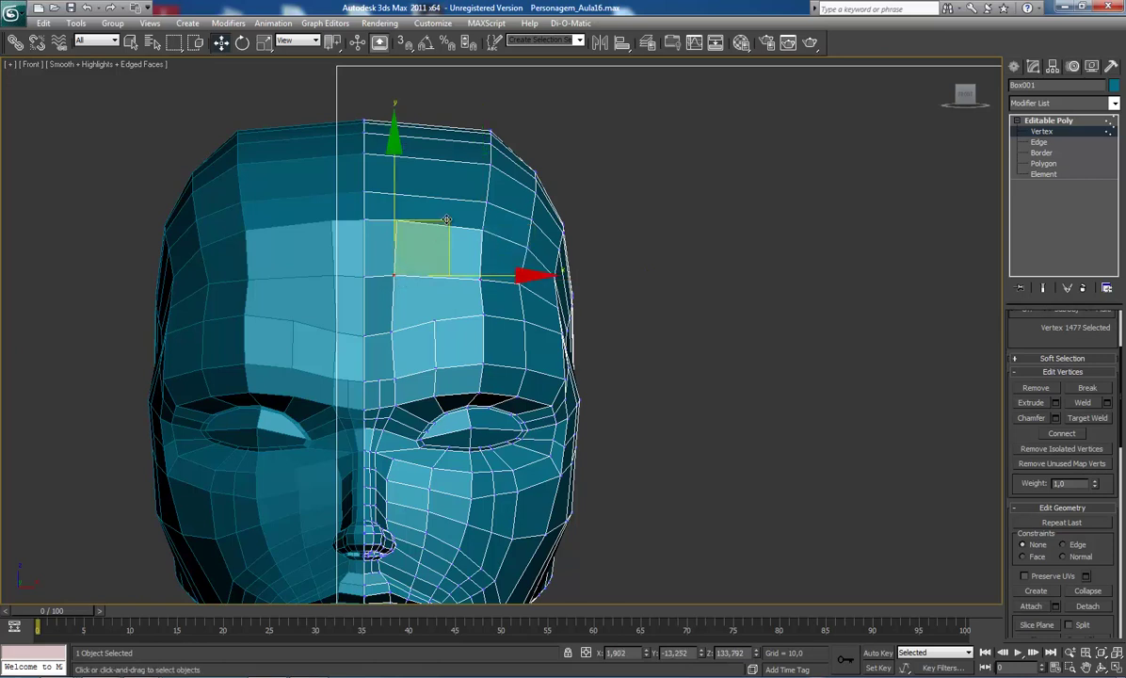
pyautogui.moveTo(386, 264); pyautogui.dragTo(385, 268)
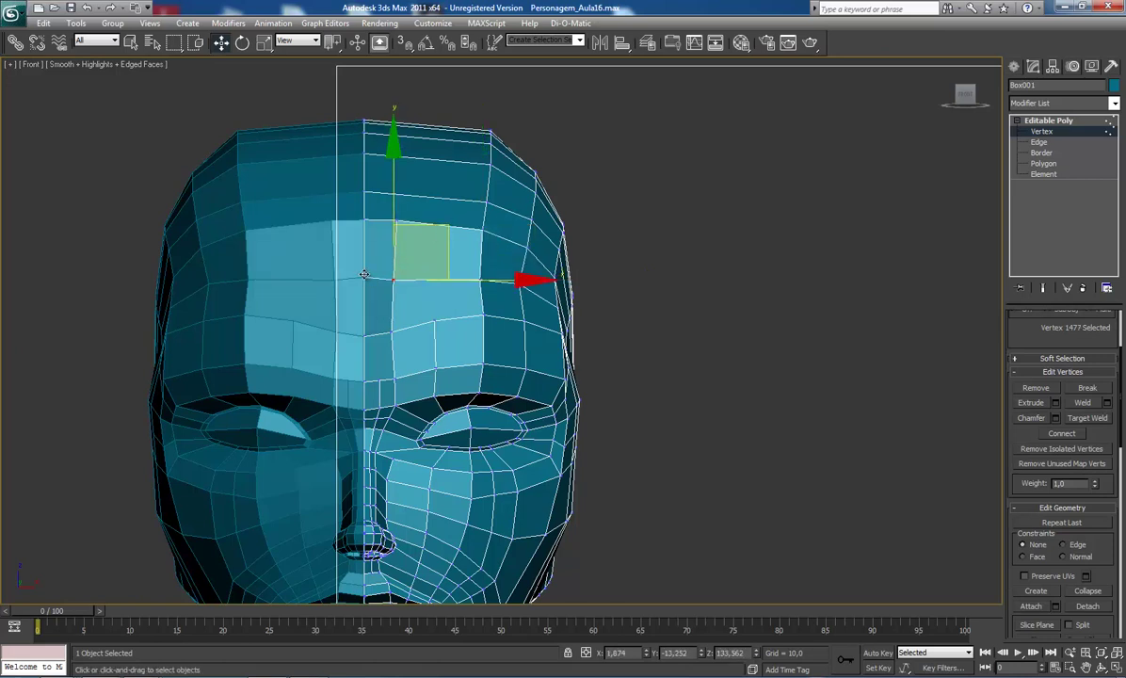
pyautogui.click(364, 274)
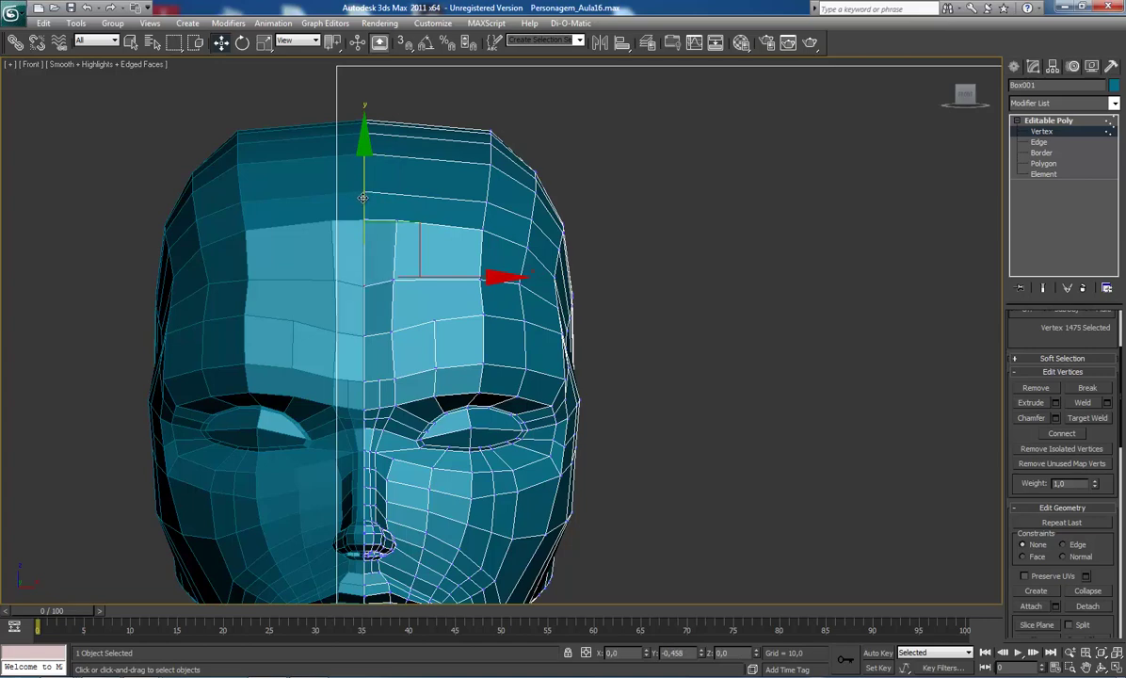
# Step: Switch to Perspective view and orbit around the head to check the forehead
pyautogui.scroll(-2, 468, 324)
pyautogui.moveTo(468, 324); pyautogui.dragTo(454, 256, button='middle')
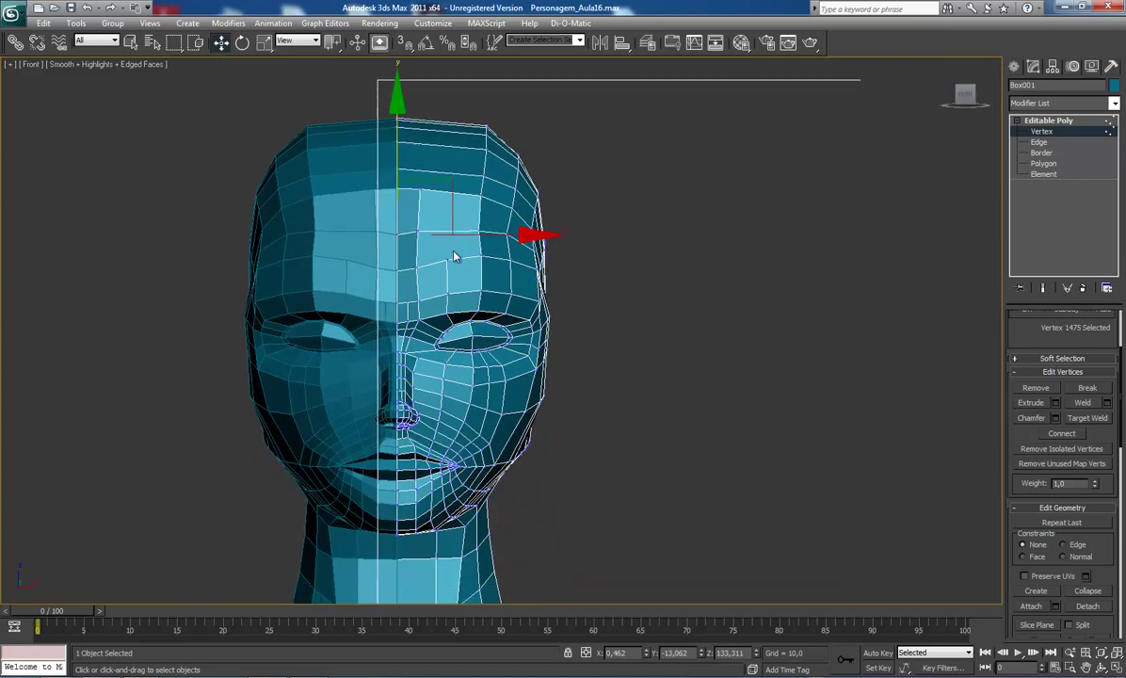
pyautogui.scroll(1, 468, 367)
pyautogui.scroll(3, 515, 334)
pyautogui.scroll(-2, 530, 367)
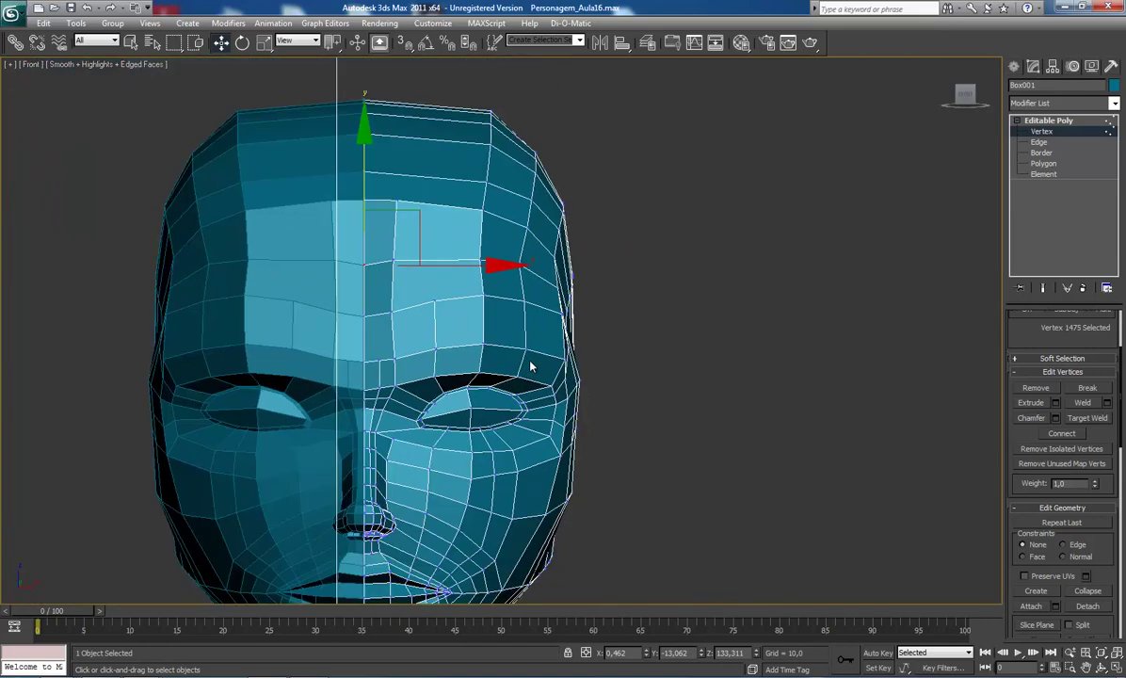
pyautogui.scroll(1, 509, 330)
pyautogui.scroll(-1, 446, 170)
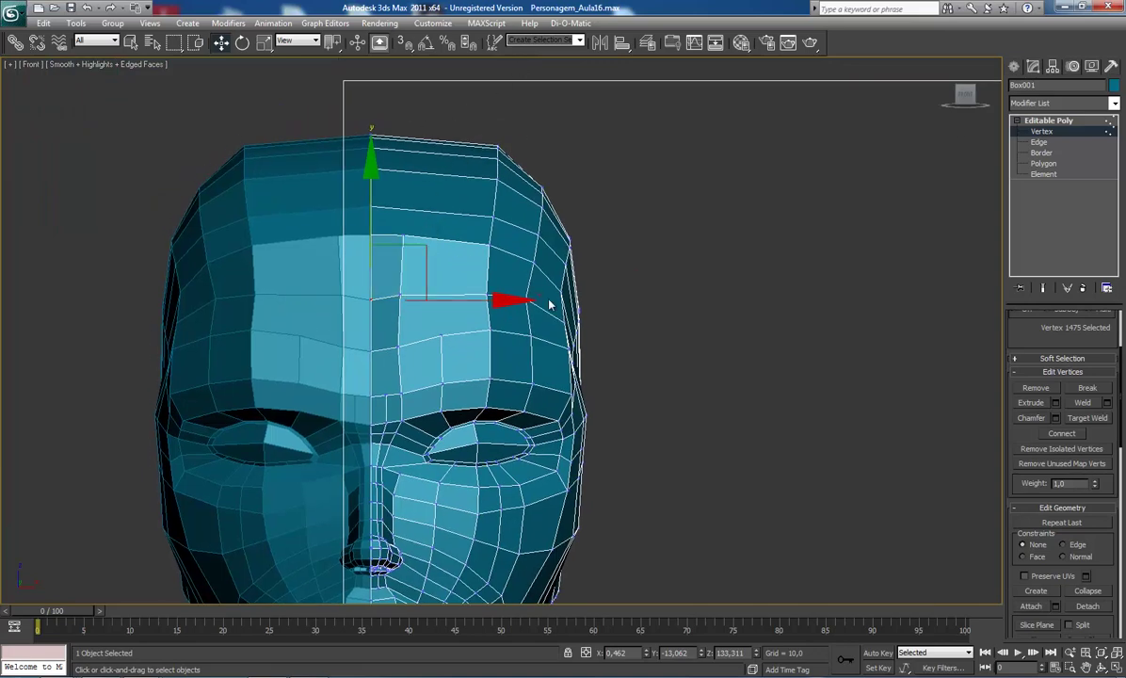
pyautogui.press('p')
pyautogui.scroll(-5, 533, 312)
pyautogui.moveTo(471, 325)
pyautogui.keyDown('alt'); pyautogui.mouseDown(button='middle')
pyautogui.moveTo(433, 337)
pyautogui.moveTo(270, 334)
pyautogui.moveTo(600, 377)
pyautogui.moveTo(574, 354)
pyautogui.moveTo(581, 394)
pyautogui.moveTo(608, 358)
pyautogui.mouseUp(button='middle'); pyautogui.keyUp('alt')
# Step: At Edge level, select the first edges running from the forehead over the crown
pyautogui.press('2')
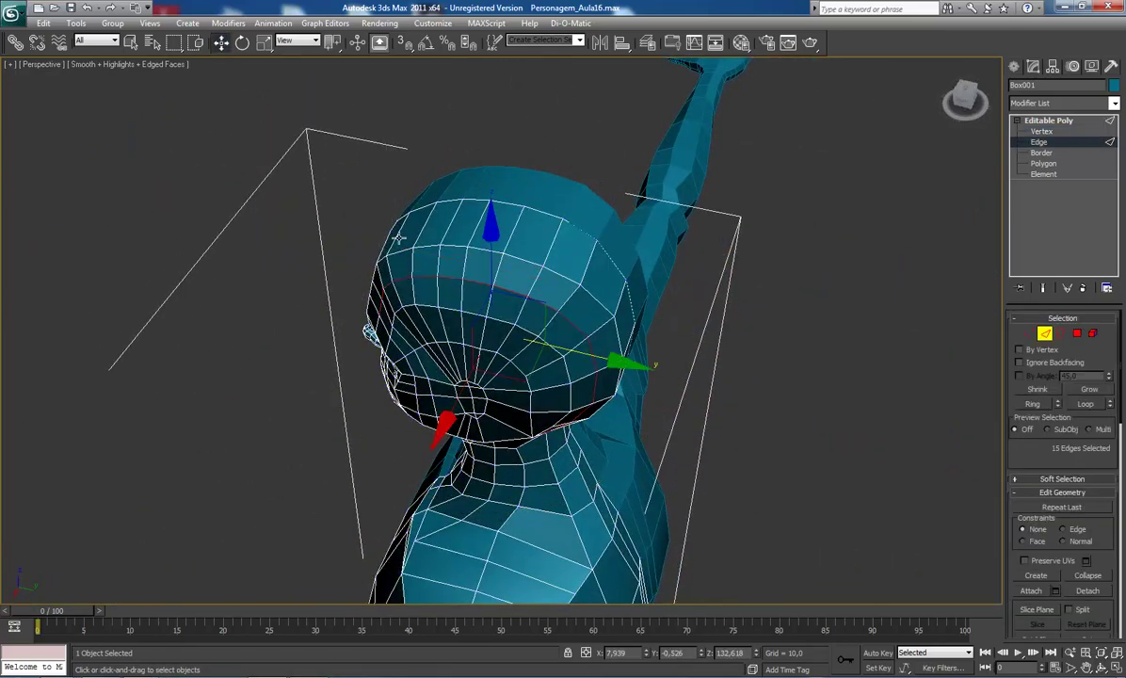
pyautogui.click(394, 215)
pyautogui.keyDown('ctrl'); pyautogui.click(448, 225); pyautogui.keyUp('ctrl')
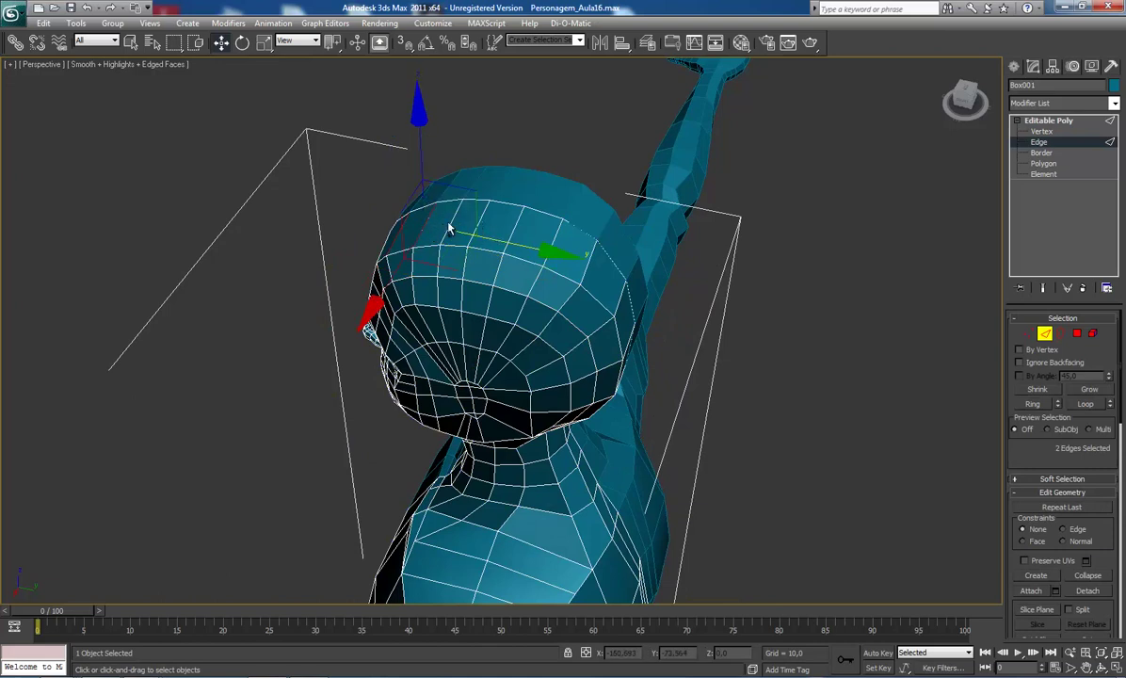
pyautogui.keyDown('ctrl'); pyautogui.click(418, 209); pyautogui.keyUp('ctrl')
pyautogui.keyDown('ctrl'); pyautogui.click(463, 226); pyautogui.keyUp('ctrl')
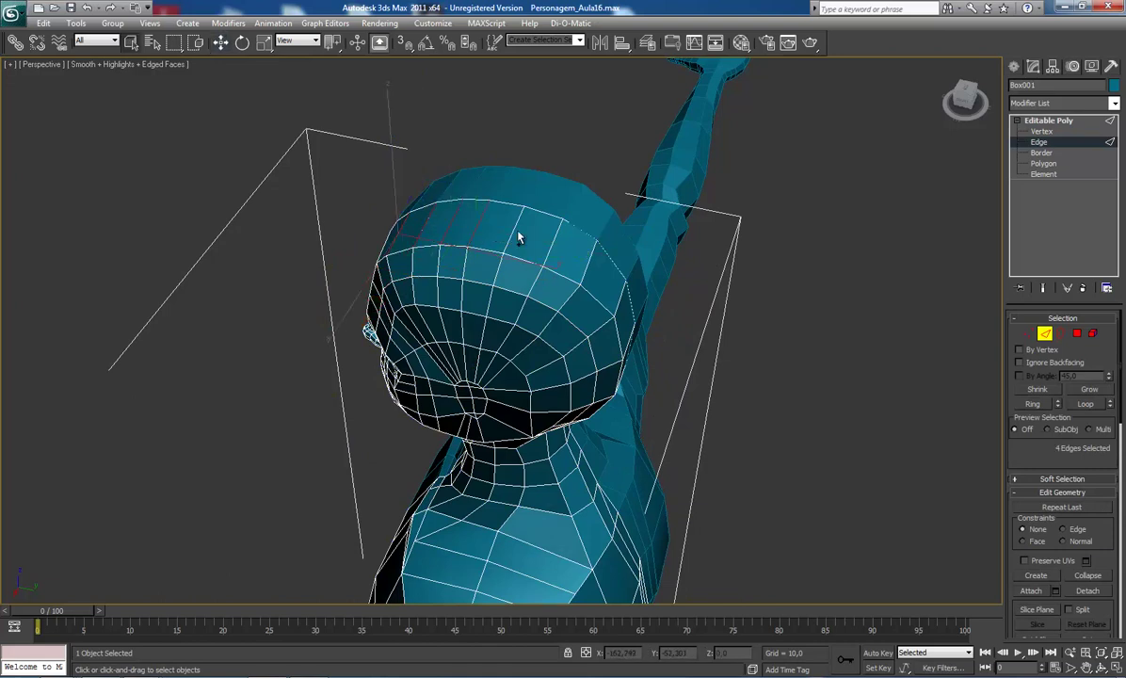
pyautogui.keyDown('ctrl'); pyautogui.click(552, 246); pyautogui.keyUp('ctrl')
pyautogui.keyDown('ctrl'); pyautogui.click(576, 283); pyautogui.keyUp('ctrl')
pyautogui.keyDown('ctrl'); pyautogui.click(591, 288); pyautogui.keyUp('ctrl')
# Step: Orbit around and add back-of-head and forehead edges to complete the 12-edge chain
pyautogui.keyDown('alt'); pyautogui.moveTo(518, 298); pyautogui.dragTo(485, 314, button='middle'); pyautogui.keyUp('alt')
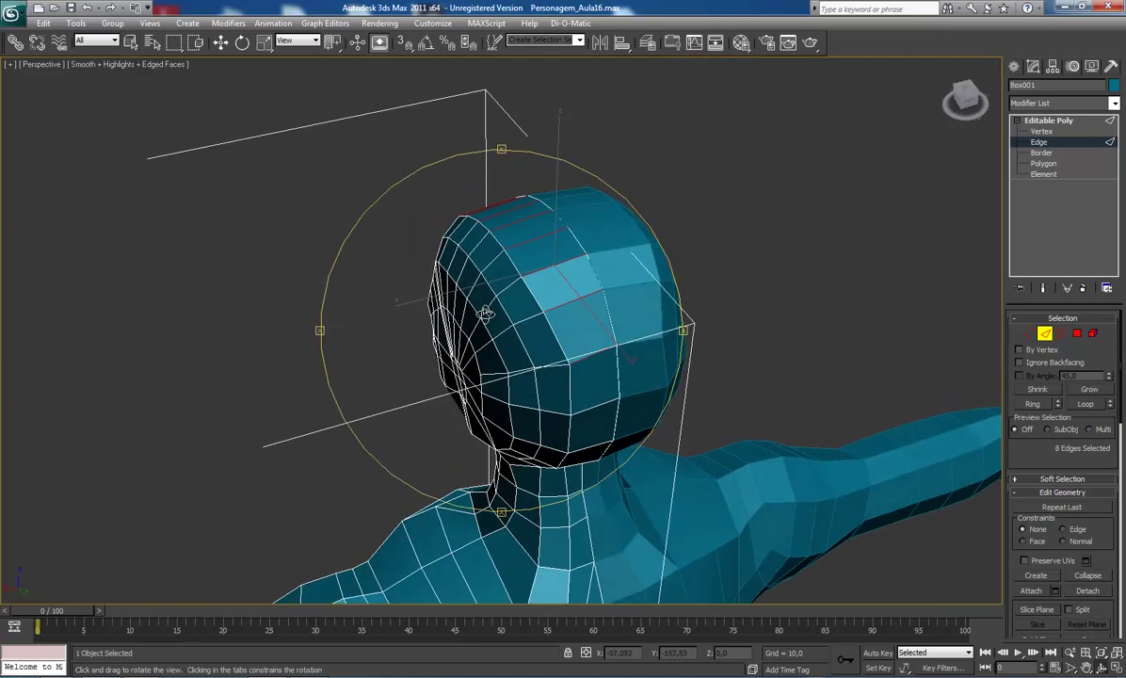
pyautogui.keyDown('ctrl'); pyautogui.click(570, 412); pyautogui.keyUp('ctrl')
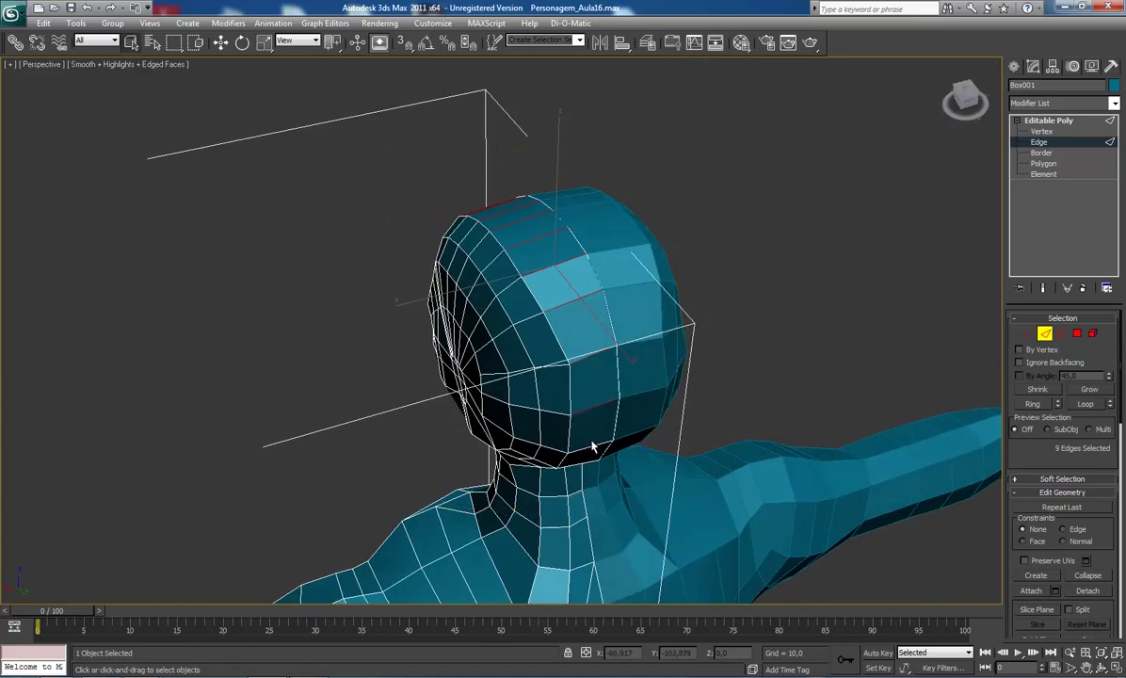
pyautogui.keyDown('alt'); pyautogui.moveTo(516, 395); pyautogui.dragTo(516, 357, button='middle'); pyautogui.keyUp('alt')
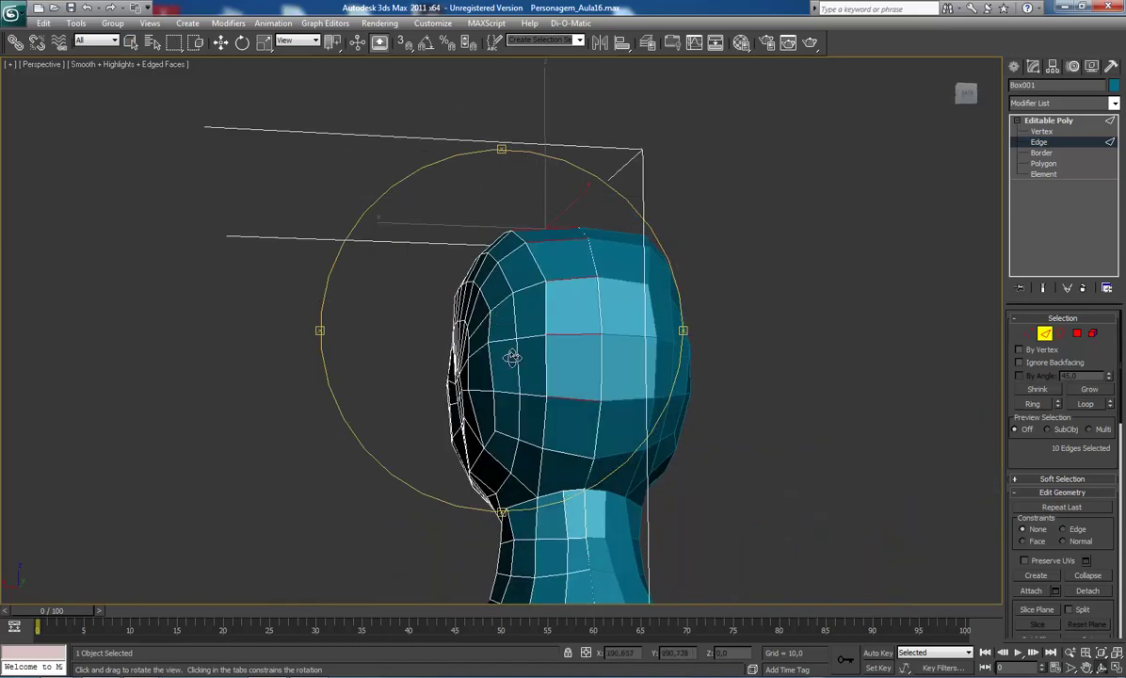
pyautogui.keyDown('ctrl'); pyautogui.click(583, 410); pyautogui.keyUp('ctrl')
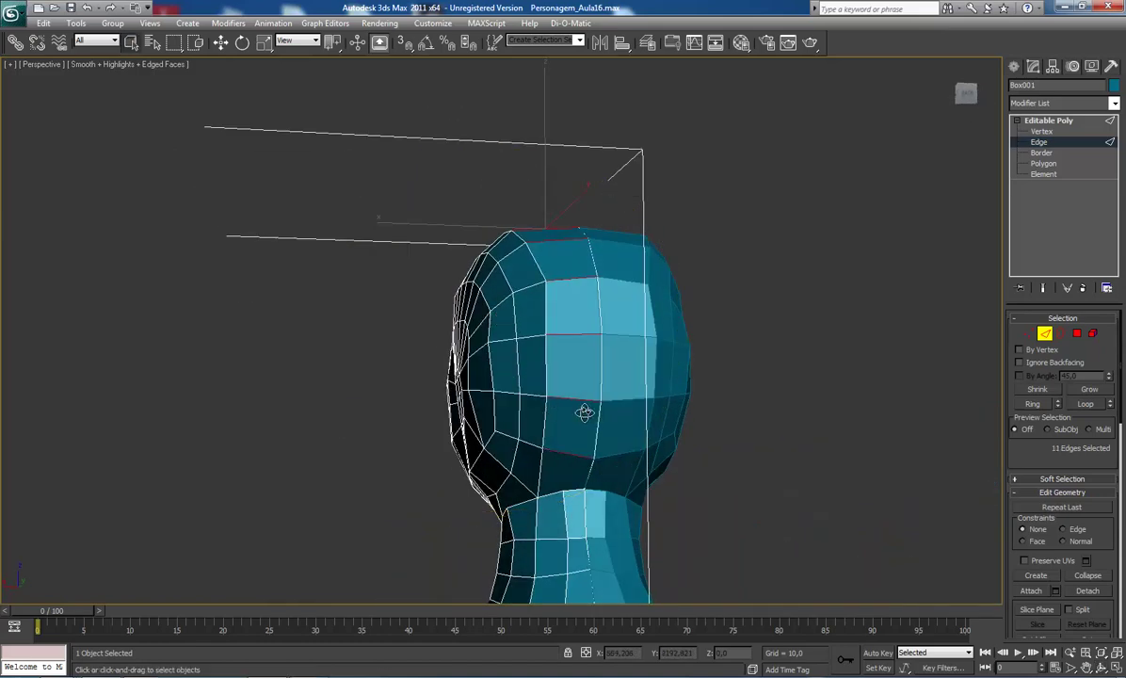
pyautogui.moveTo(583, 410)
pyautogui.keyDown('alt'); pyautogui.mouseDown(button='middle')
pyautogui.moveTo(553, 461)
pyautogui.moveTo(429, 314)
pyautogui.mouseUp(button='middle'); pyautogui.keyUp('alt')
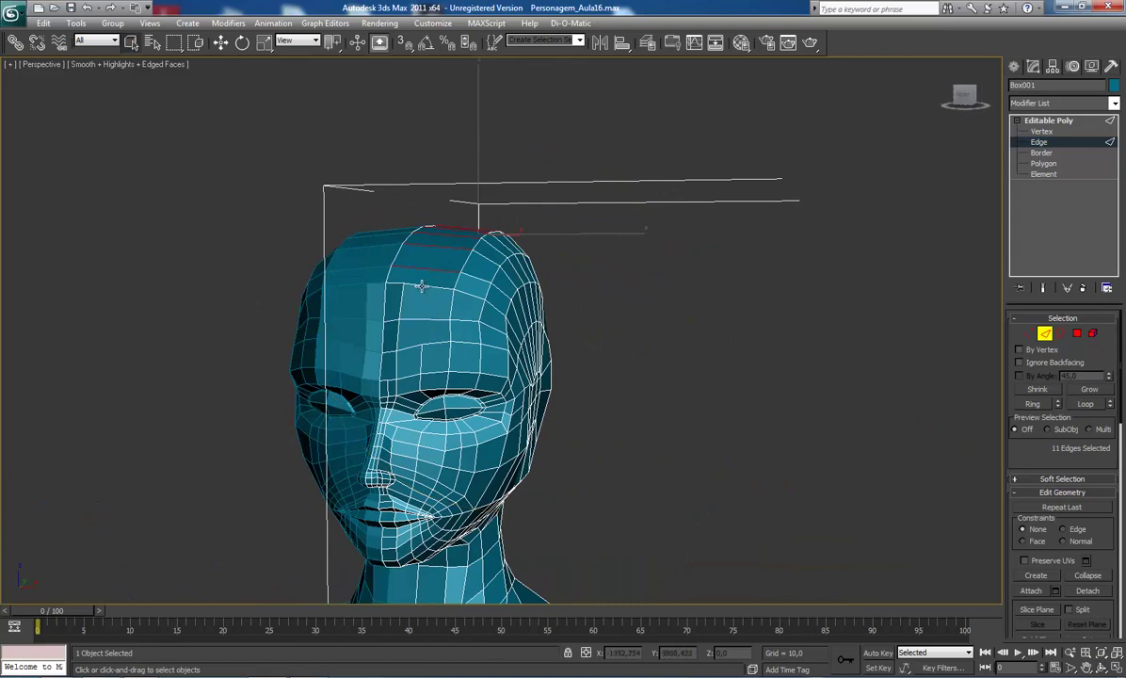
pyautogui.keyDown('ctrl'); pyautogui.click(422, 285); pyautogui.keyUp('ctrl')
pyautogui.moveTo(479, 404); pyautogui.dragTo(518, 381, button='middle')
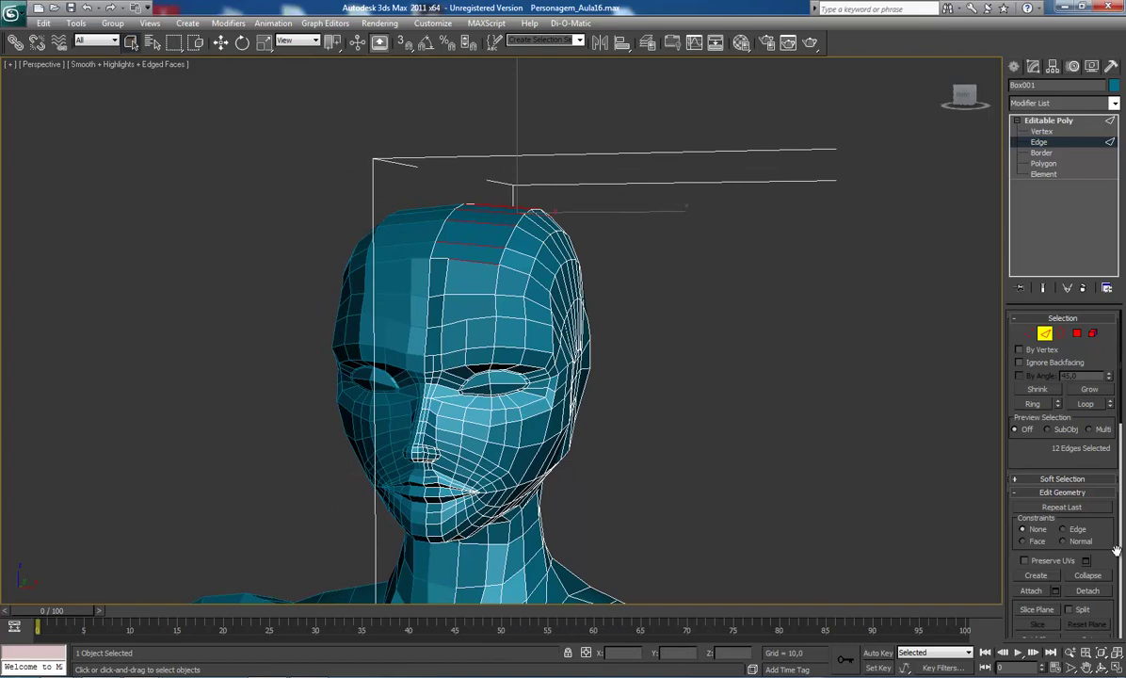
pyautogui.scroll(-5, 1121, 565)
pyautogui.scroll(-5, 1121, 565)
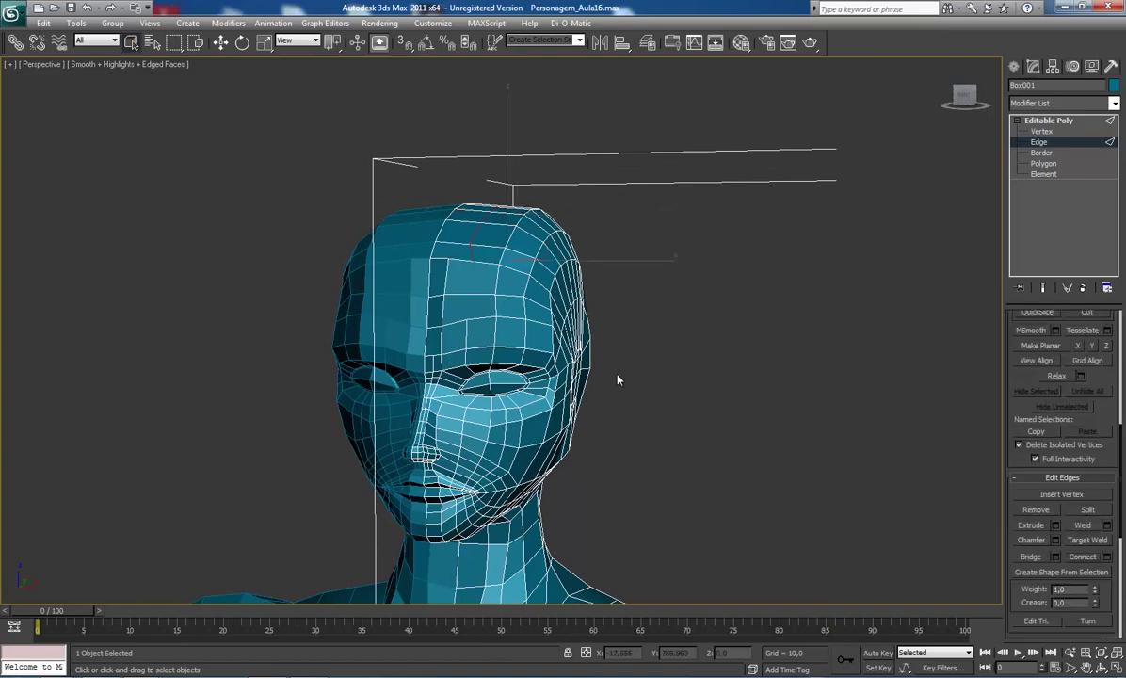
pyautogui.keyDown('alt'); pyautogui.moveTo(577, 350); pyautogui.dragTo(537, 370, button='middle'); pyautogui.keyUp('alt')
# Step: At Vertex level, Target Weld the extra forehead vertex onto its neighbouring vertex
pyautogui.scroll(5, 537, 370)
pyautogui.scroll(-3, 571, 414)
pyautogui.press('1')
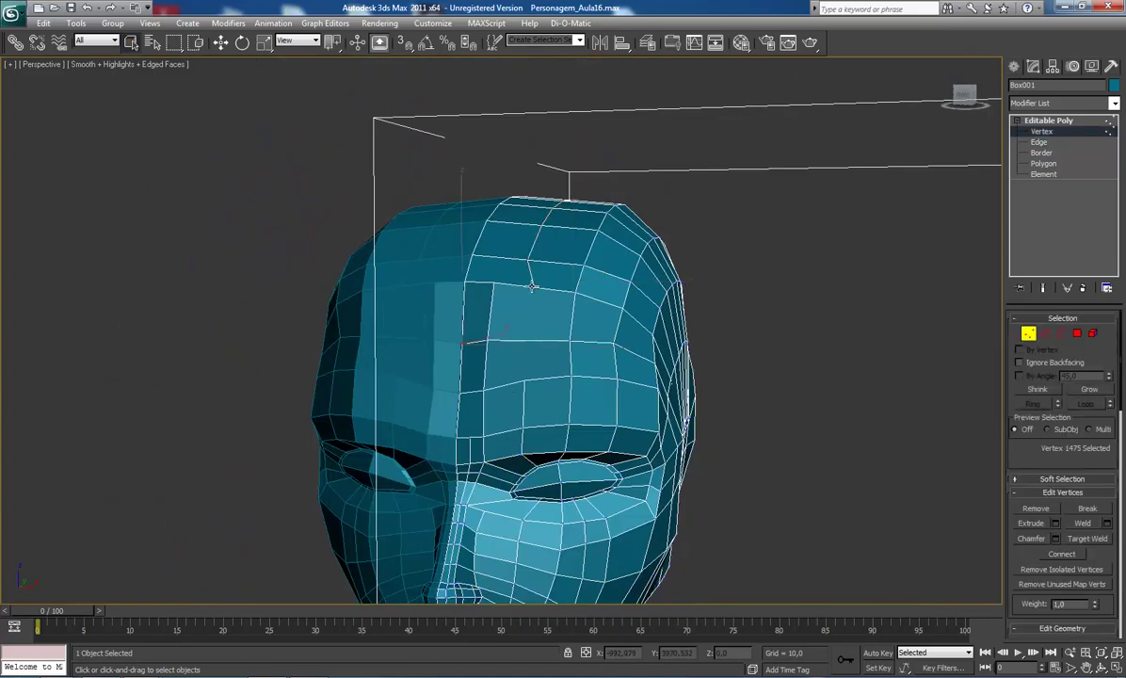
pyautogui.keyDown('alt'); pyautogui.moveTo(530, 302); pyautogui.dragTo(512, 310, button='middle'); pyautogui.keyUp('alt')
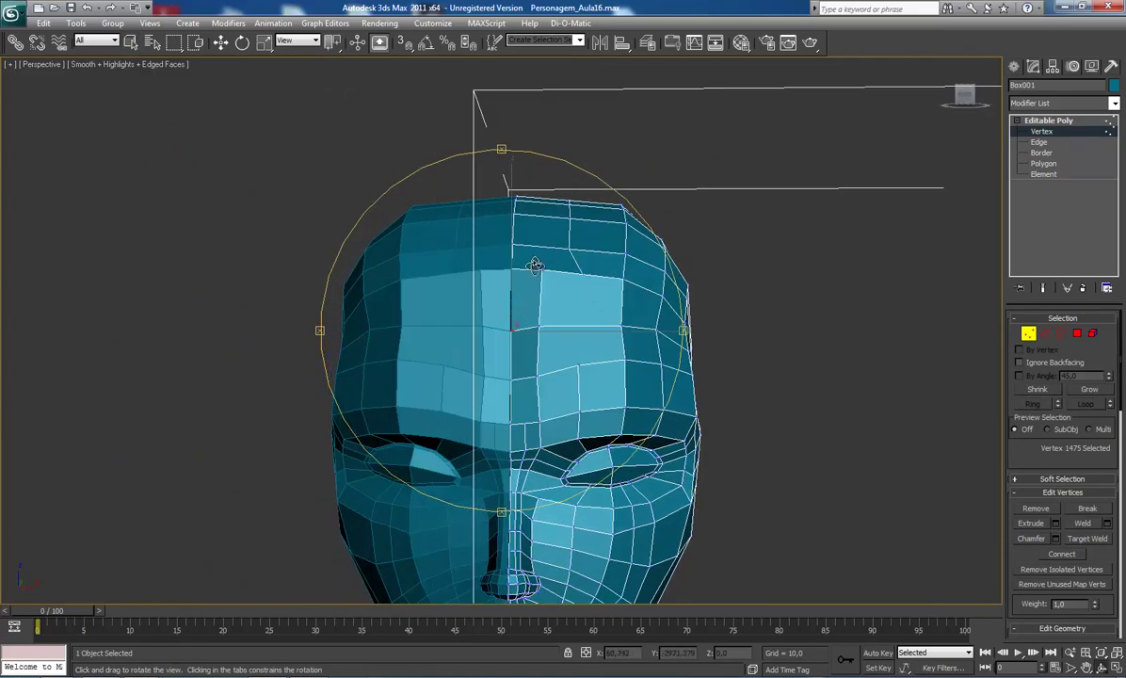
pyautogui.rightClick(541, 271)
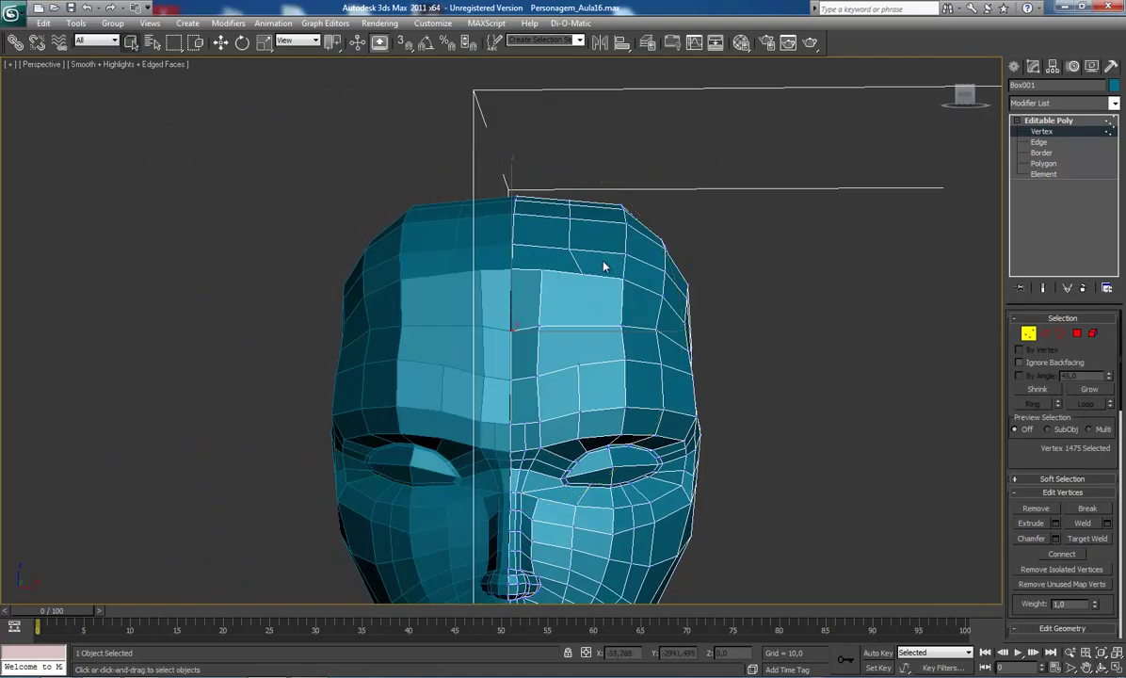
pyautogui.click(1088, 538)
pyautogui.click(542, 271)
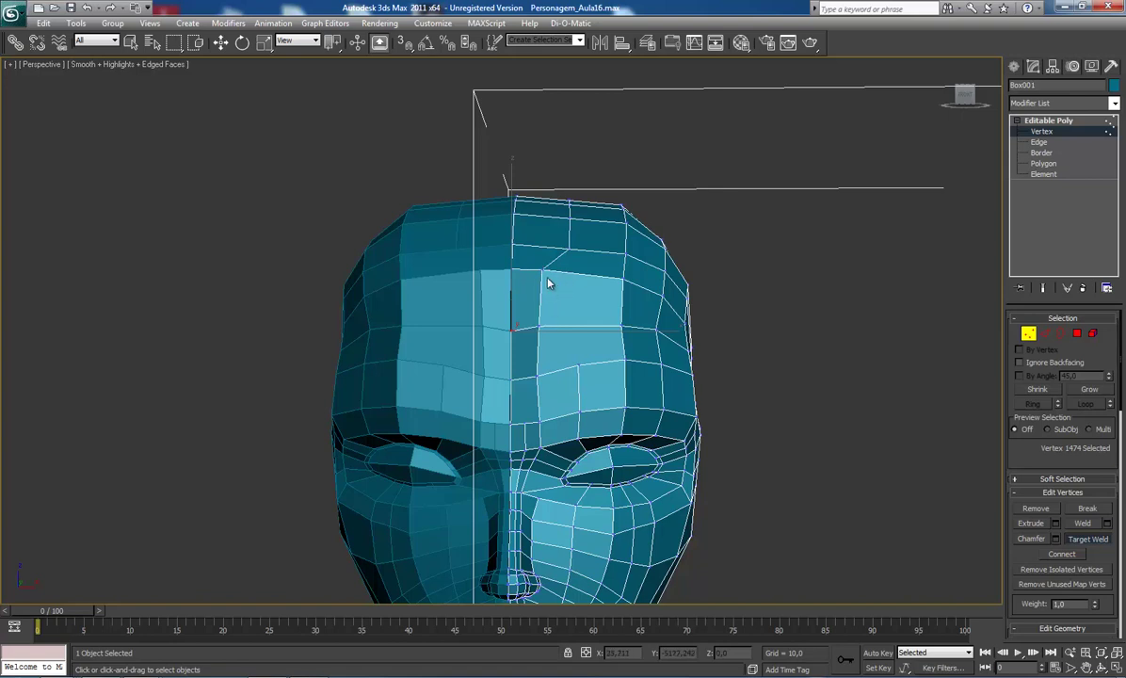
pyautogui.moveTo(534, 334)
pyautogui.mouseDown(button='middle')
pyautogui.moveTo(528, 357)
pyautogui.moveTo(552, 284)
pyautogui.mouseUp(button='middle')
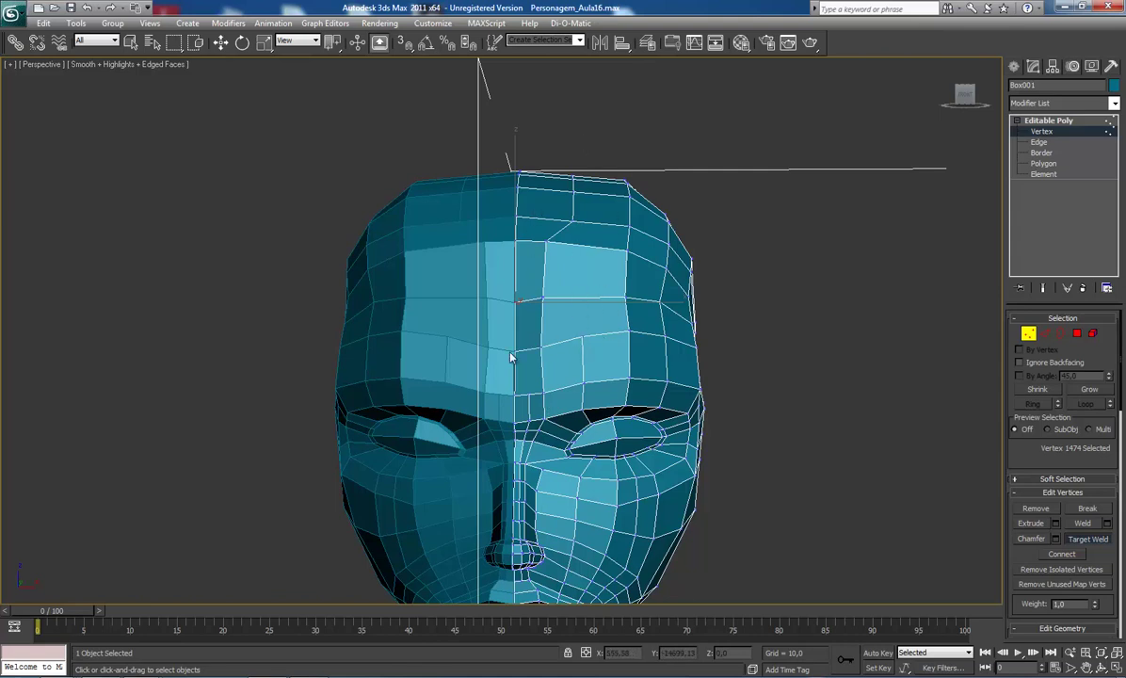
pyautogui.moveTo(555, 271); pyautogui.dragTo(550, 322, button='middle')
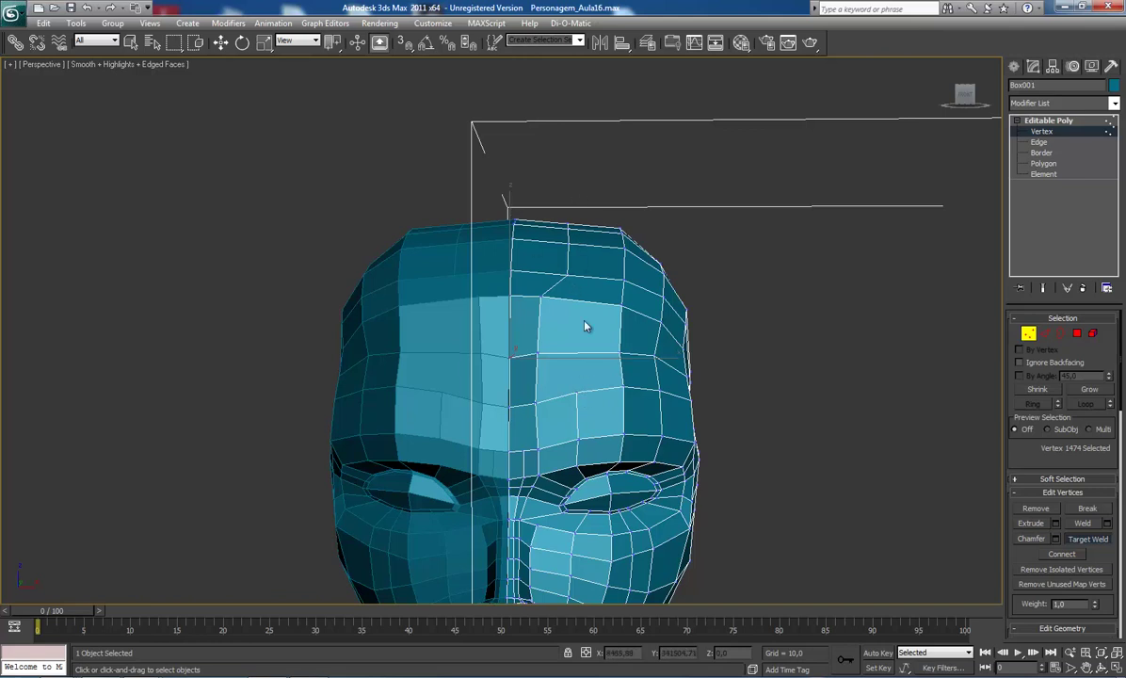
pyautogui.scroll(3, 585, 326)
pyautogui.scroll(1, 569, 263)
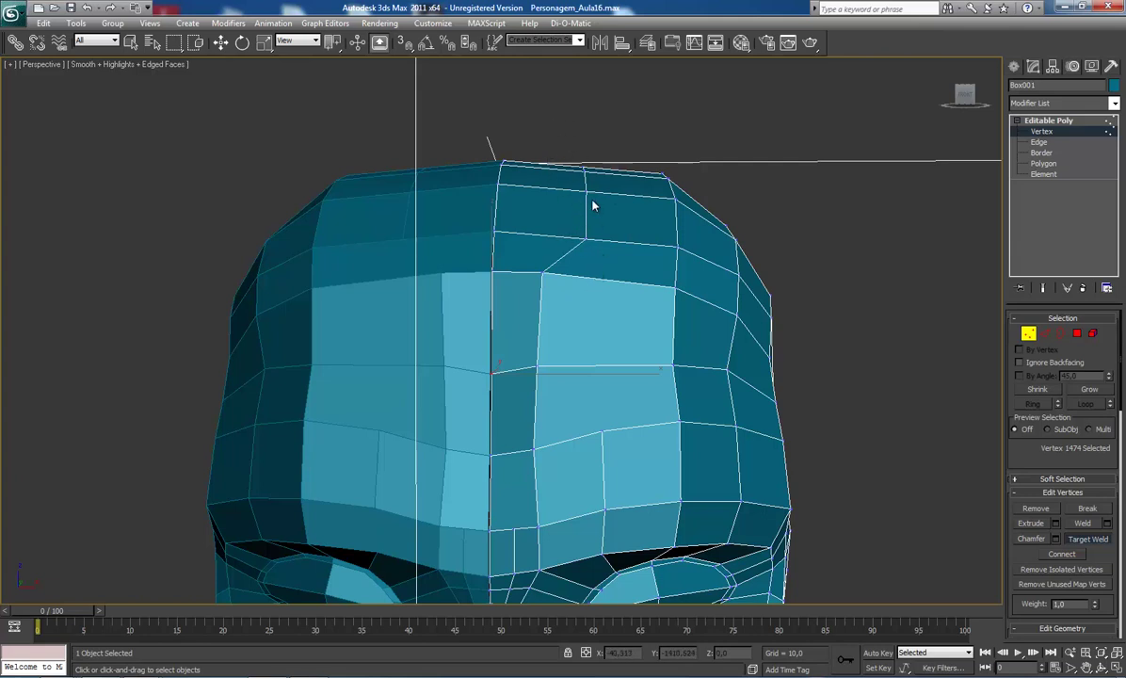
pyautogui.moveTo(558, 221); pyautogui.dragTo(545, 198, button='middle')
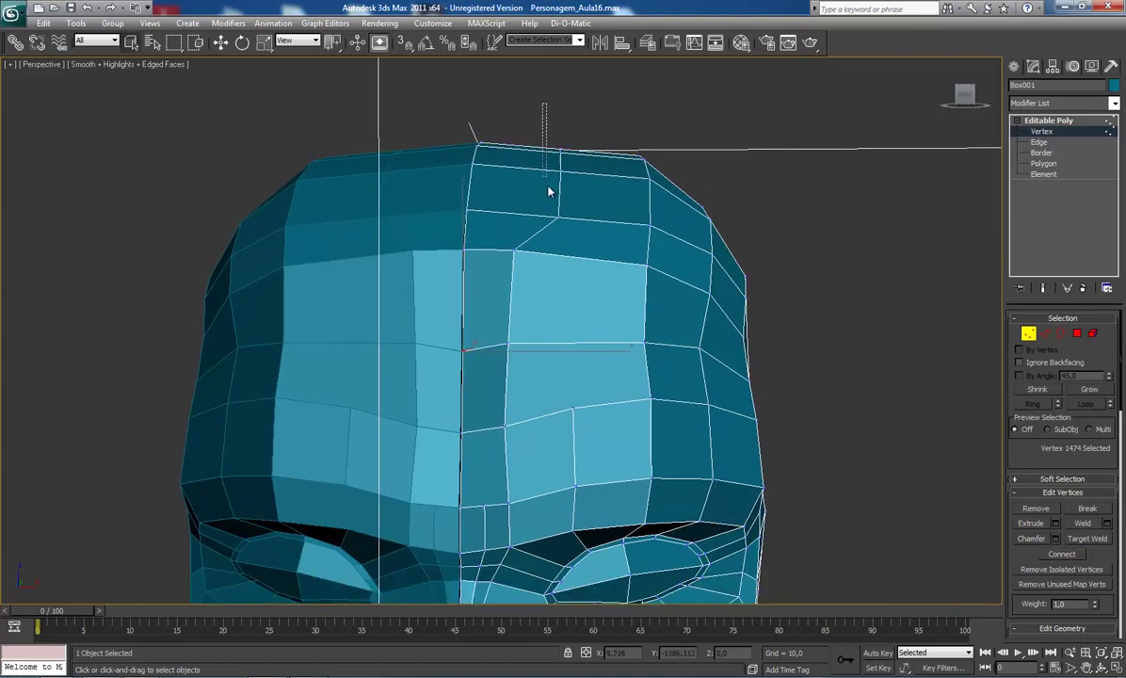
pyautogui.scroll(-5, 581, 251)
# Step: Orbit to the back of the head and add a back-of-head vertex to the selection
pyautogui.hotkey('ctrl', 'r')
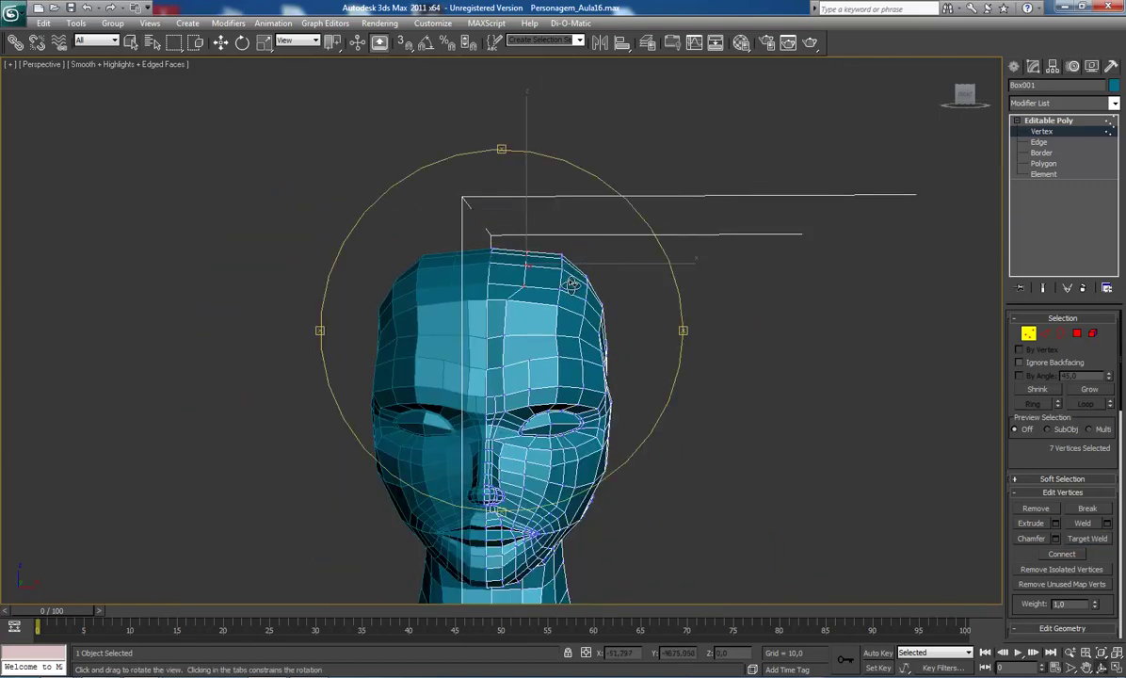
pyautogui.moveTo(571, 284); pyautogui.dragTo(345, 289)
pyautogui.rightClick(436, 313)
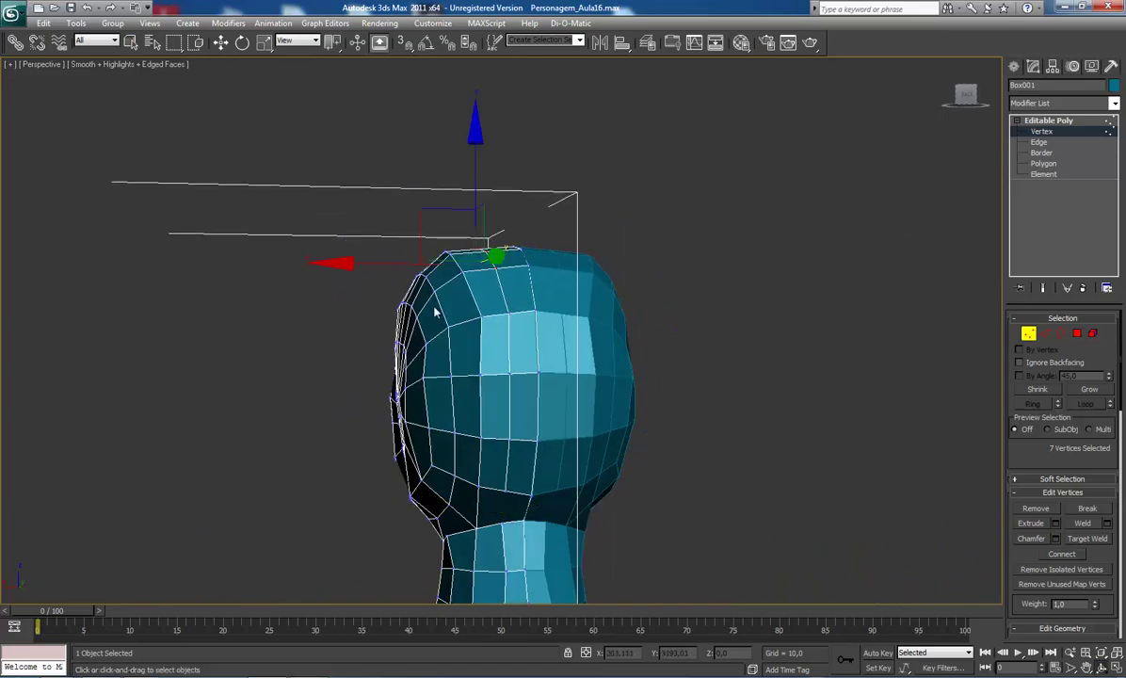
pyautogui.keyDown('ctrl'); pyautogui.click(509, 311); pyautogui.keyUp('ctrl')
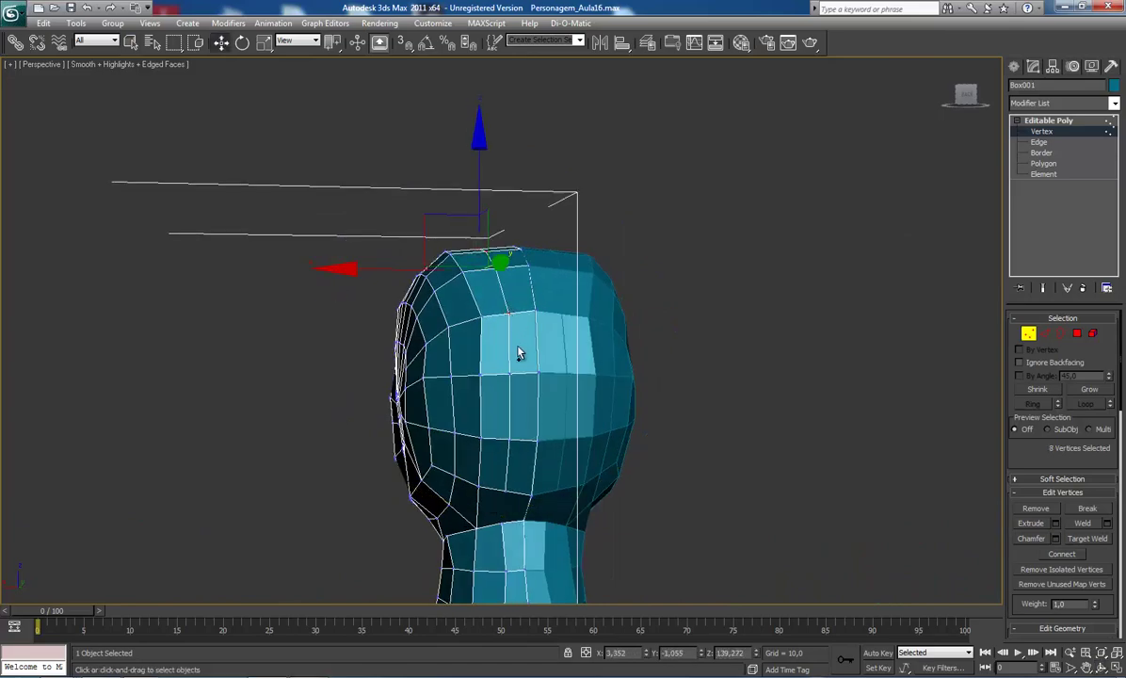
pyautogui.hotkey('ctrl', 'r')
pyautogui.moveTo(528, 351); pyautogui.dragTo(634, 307)
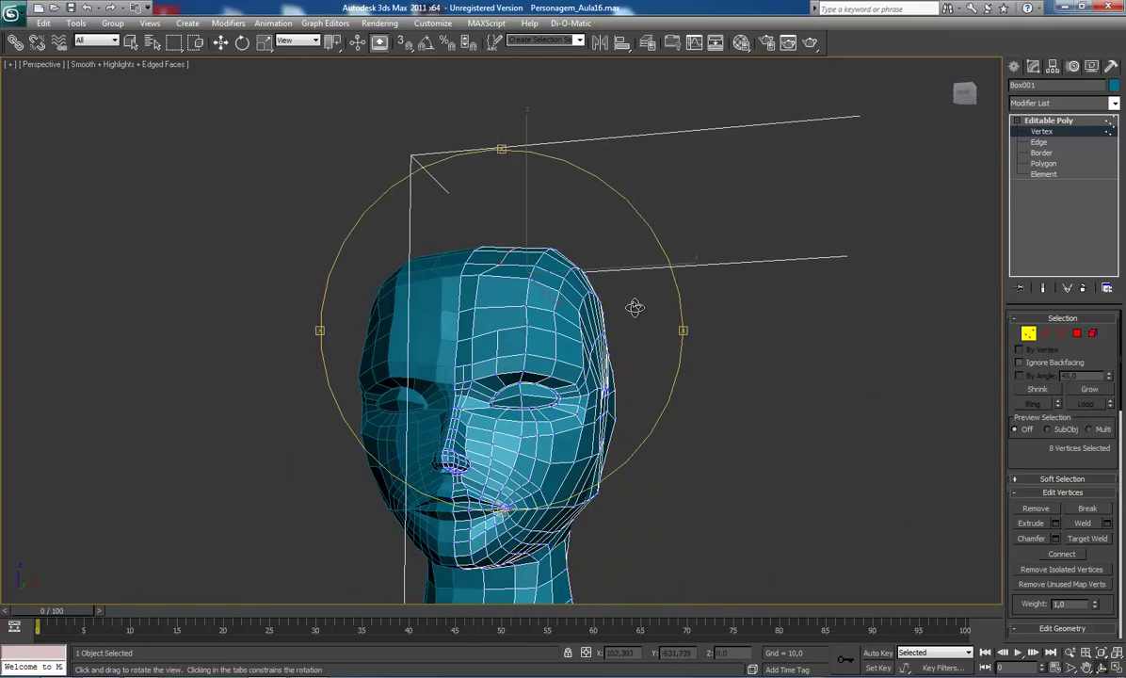
# Step: In Front view, raise the selected top-of-head vertices slightly
pyautogui.press('f')
pyautogui.press('z')
pyautogui.scroll(-5, 558, 347)
pyautogui.scroll(-2, 555, 277)
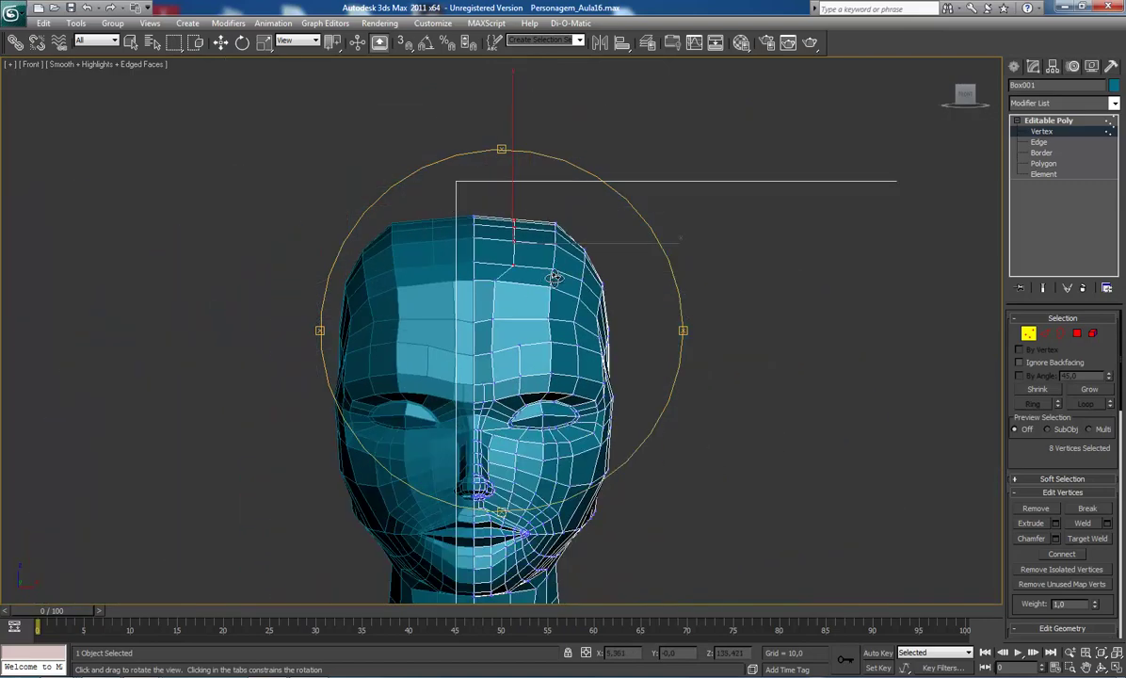
pyautogui.moveTo(556, 277); pyautogui.dragTo(562, 311, button='middle')
pyautogui.rightClick(563, 311)
pyautogui.moveTo(575, 206); pyautogui.dragTo(576, 201)
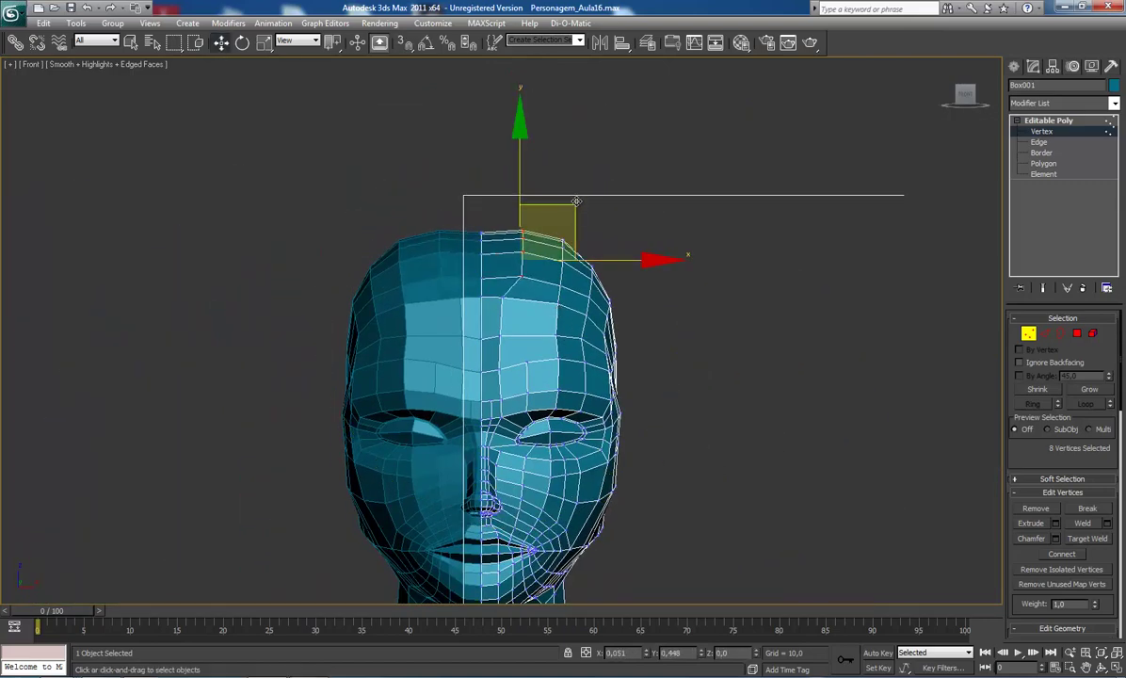
pyautogui.moveTo(569, 303)
pyautogui.mouseDown(button='middle')
pyautogui.moveTo(590, 296)
pyautogui.moveTo(553, 268)
pyautogui.mouseUp(button='middle')
pyautogui.scroll(3, 556, 264)
pyautogui.scroll(1, 565, 244)
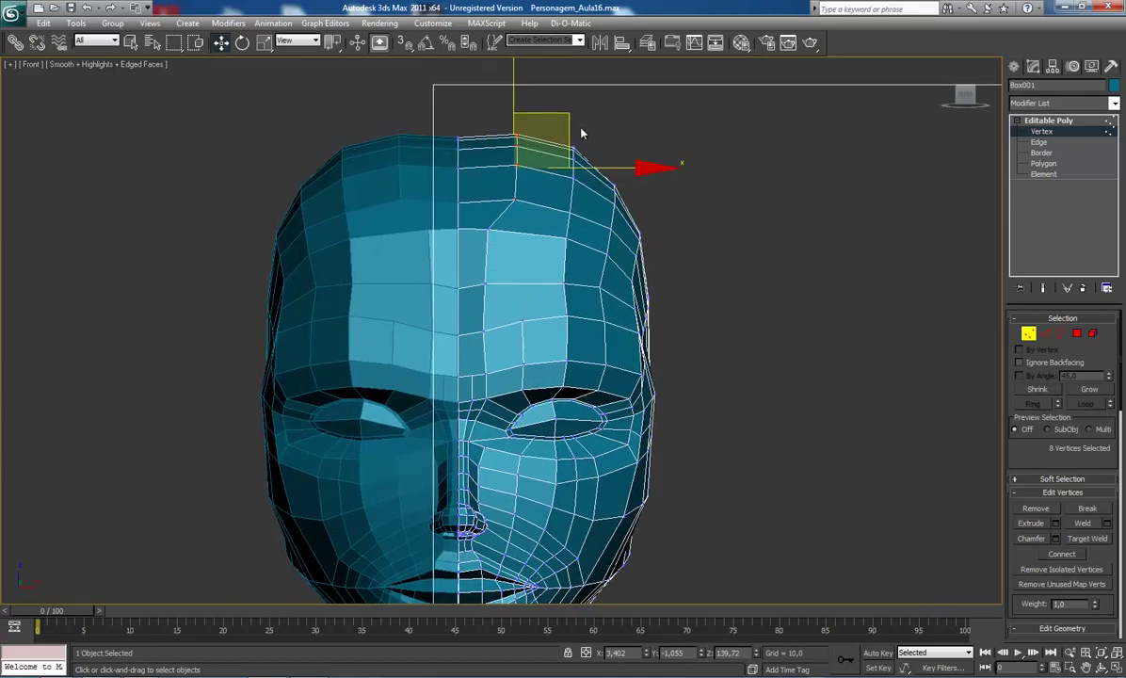
pyautogui.moveTo(577, 126); pyautogui.dragTo(560, 164, button='middle')
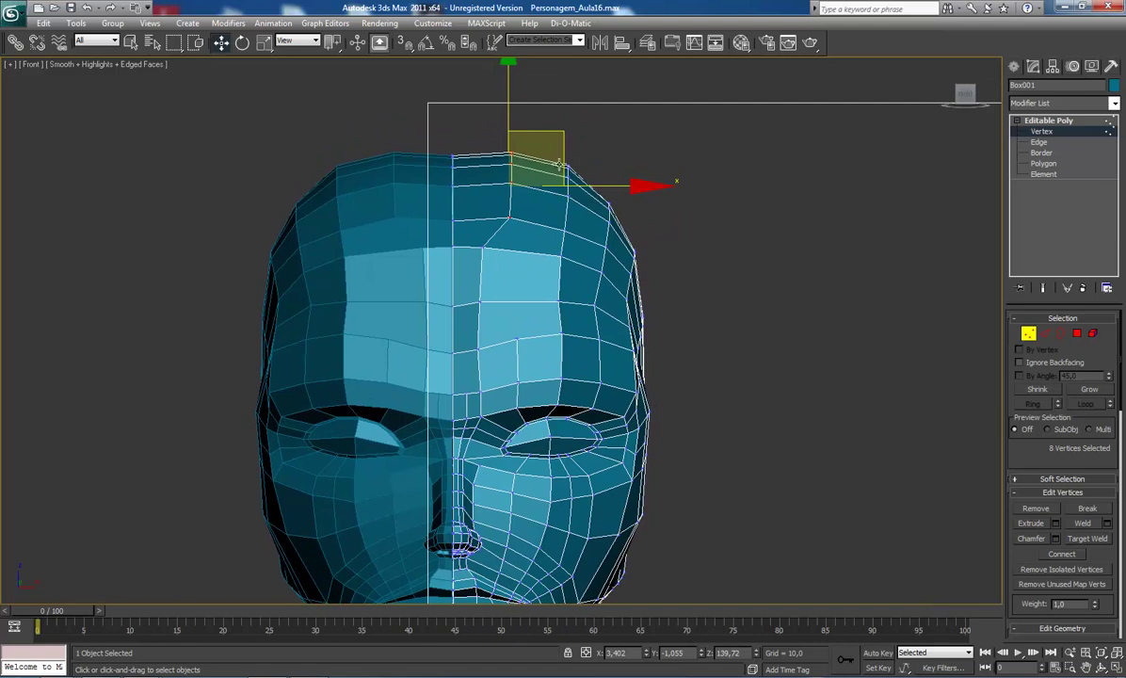
# Step: Region-select more vertices along the head's right side
pyautogui.press('q')
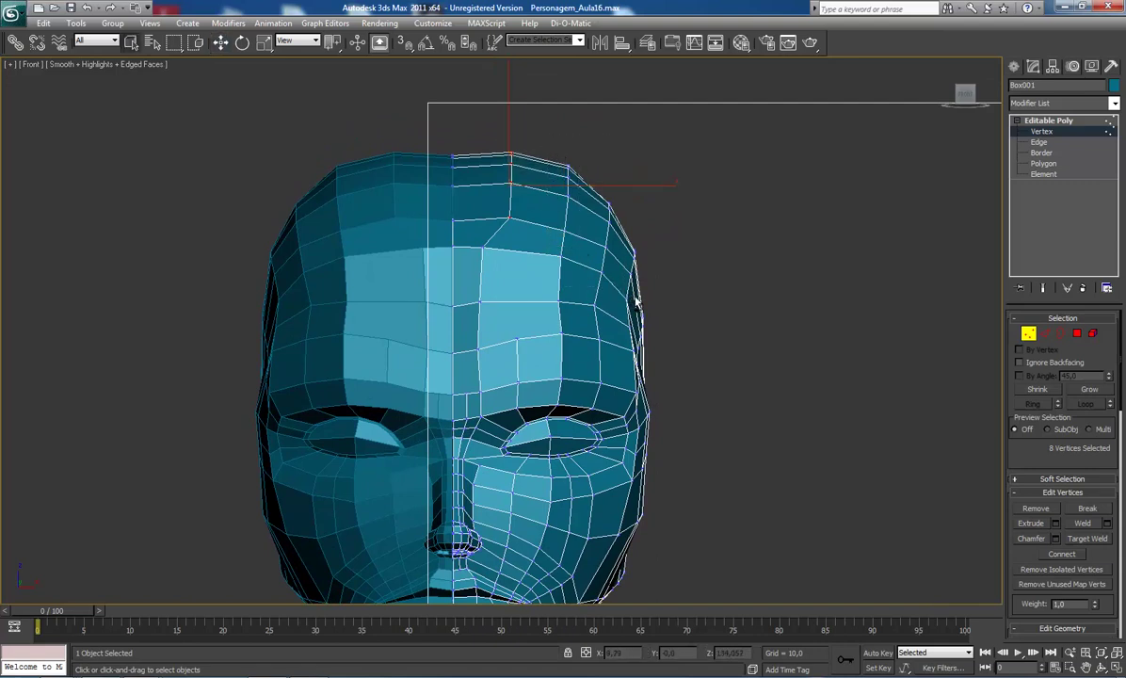
pyautogui.moveTo(599, 287); pyautogui.dragTo(641, 279)
pyautogui.hotkey('ctrl', 'r')
pyautogui.moveTo(534, 290)
pyautogui.mouseDown()
pyautogui.moveTo(549, 322)
pyautogui.moveTo(422, 334)
pyautogui.moveTo(533, 342)
pyautogui.moveTo(526, 355)
pyautogui.mouseUp()
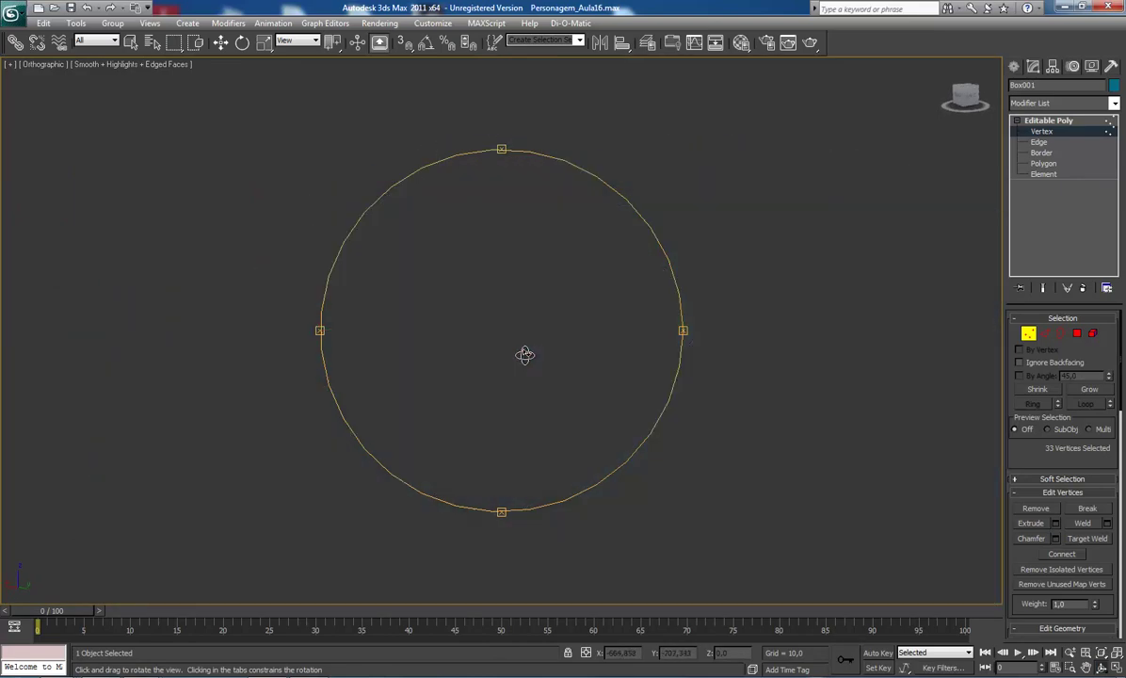
# Step: In Perspective view, add two more crown vertices to the selection
pyautogui.press('p')
pyautogui.press('z')
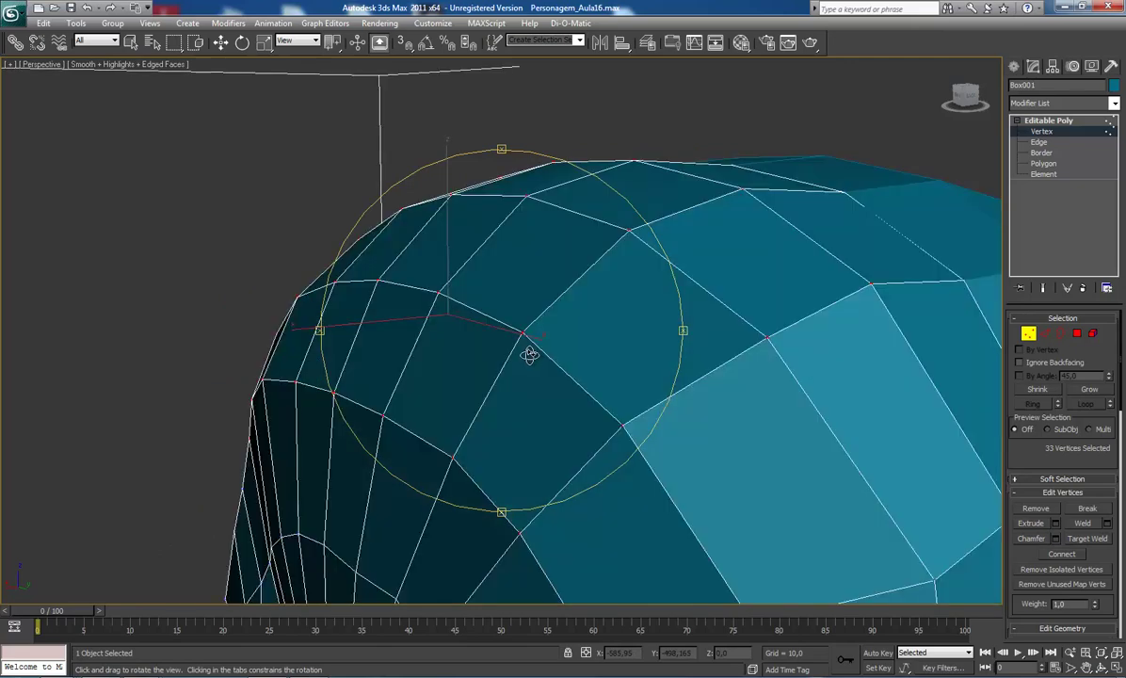
pyautogui.moveTo(528, 352)
pyautogui.mouseDown()
pyautogui.moveTo(503, 259)
pyautogui.moveTo(518, 298)
pyautogui.mouseUp()
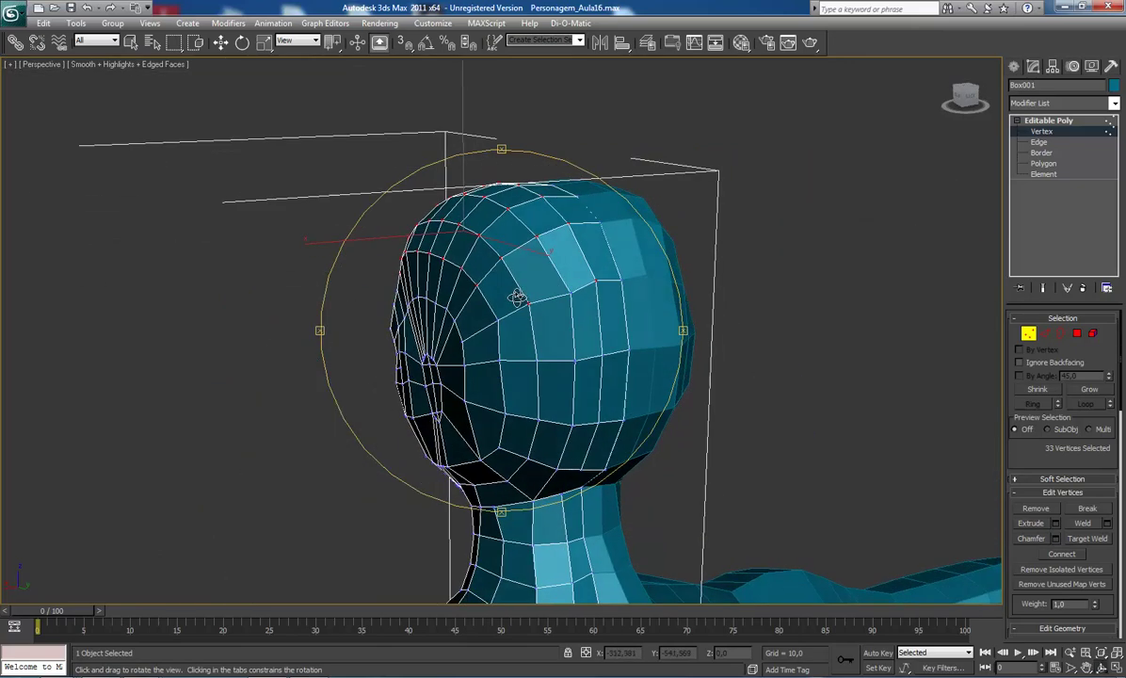
pyautogui.keyDown('ctrl'); pyautogui.click(571, 294); pyautogui.keyUp('ctrl')
pyautogui.moveTo(565, 352)
pyautogui.mouseDown()
pyautogui.moveTo(540, 322)
pyautogui.moveTo(590, 322)
pyautogui.mouseUp()
pyautogui.rightClick(586, 317)
pyautogui.keyDown('ctrl'); pyautogui.click(576, 305); pyautogui.keyUp('ctrl')
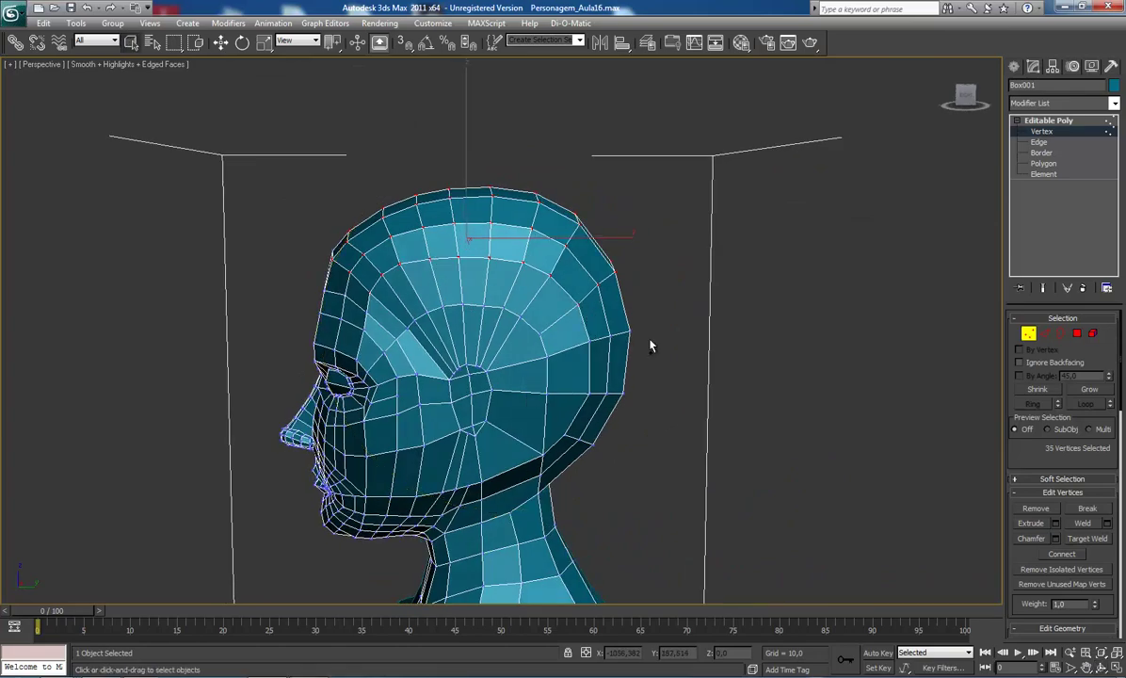
pyautogui.hotkey('ctrl', 'r')
pyautogui.moveTo(482, 313); pyautogui.dragTo(589, 304)
# Step: In Front view, lower the selected crown vertices slightly along the Y axis
pyautogui.press('f')
pyautogui.scroll(-5, 587, 306)
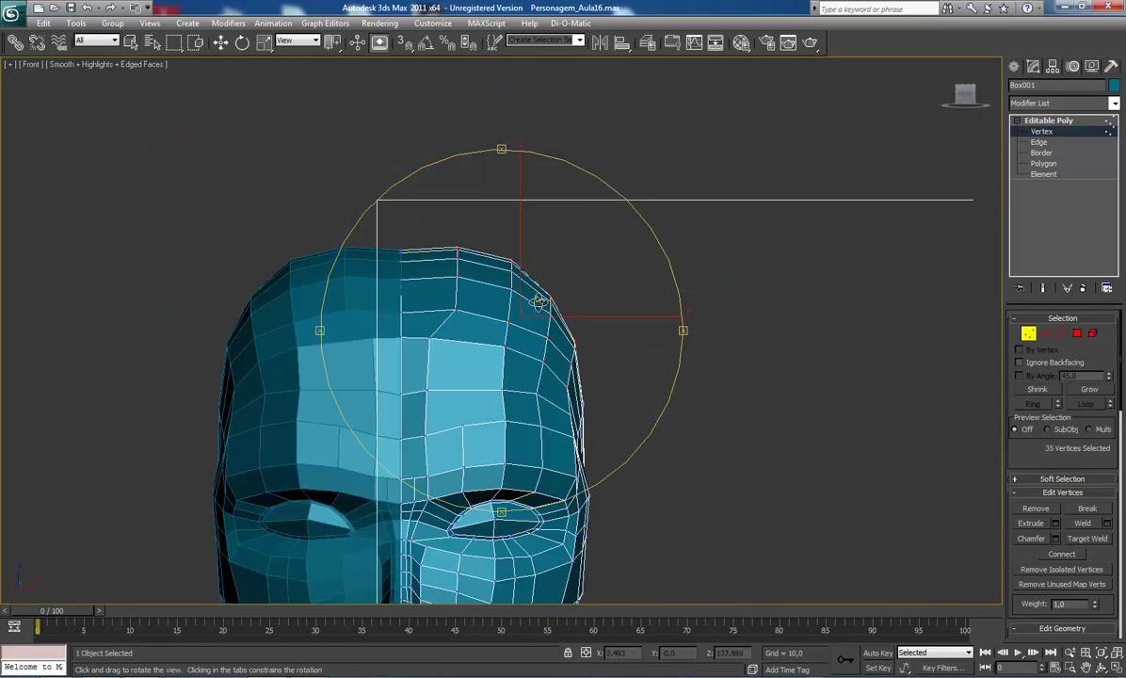
pyautogui.scroll(1, 534, 246)
pyautogui.rightClick(534, 247)
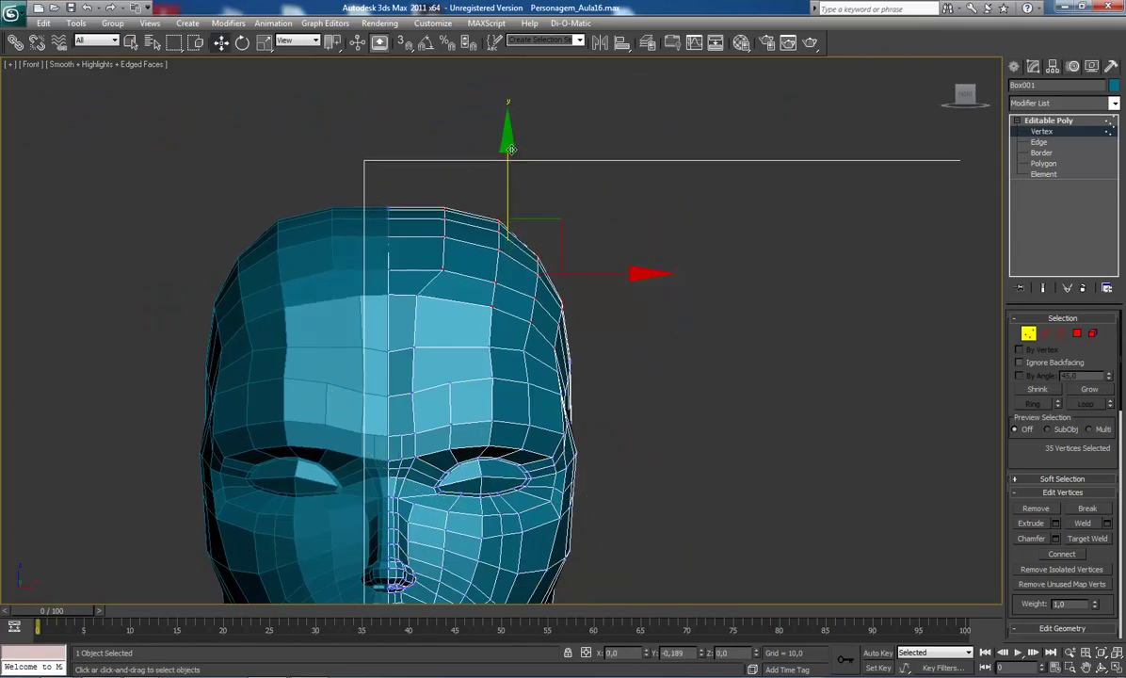
pyautogui.moveTo(508, 149); pyautogui.dragTo(510, 165)
pyautogui.scroll(-3, 571, 290)
pyautogui.scroll(-2, 571, 290)
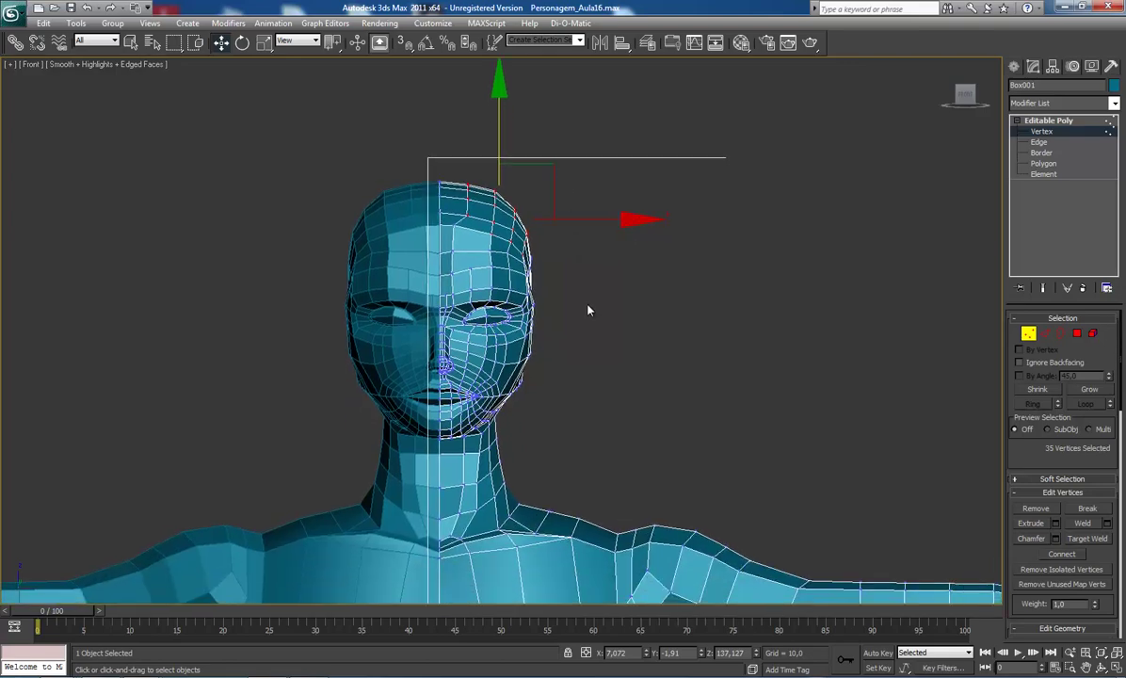
pyautogui.scroll(5, 567, 362)
pyautogui.scroll(-4, 568, 363)
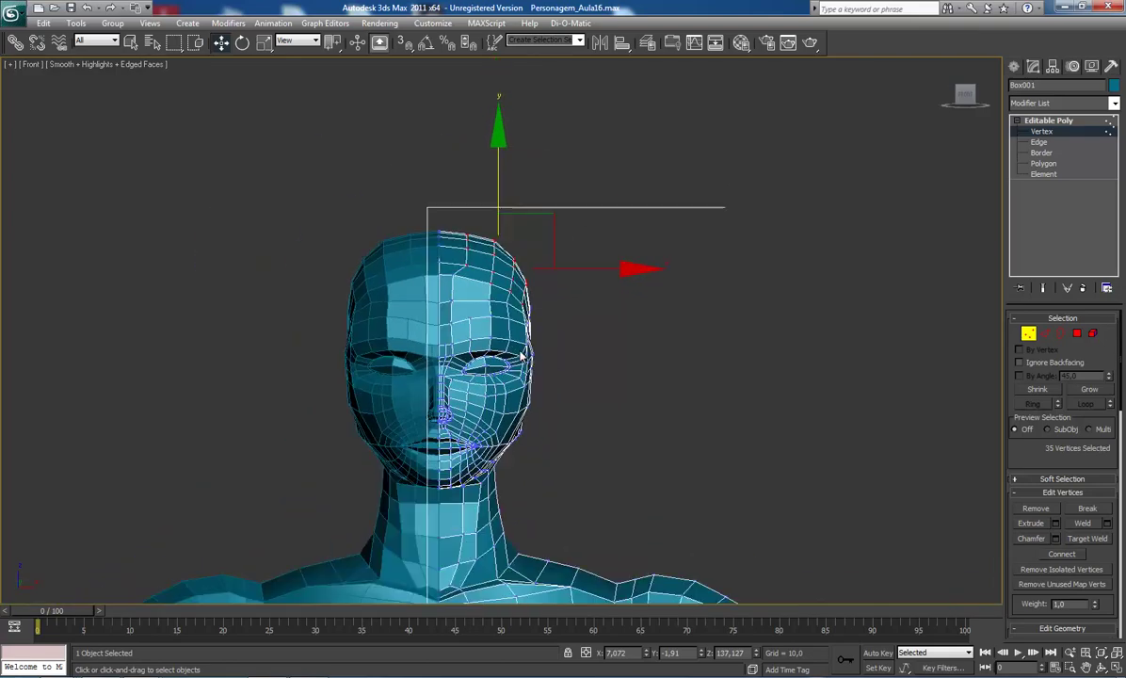
pyautogui.scroll(2, 539, 282)
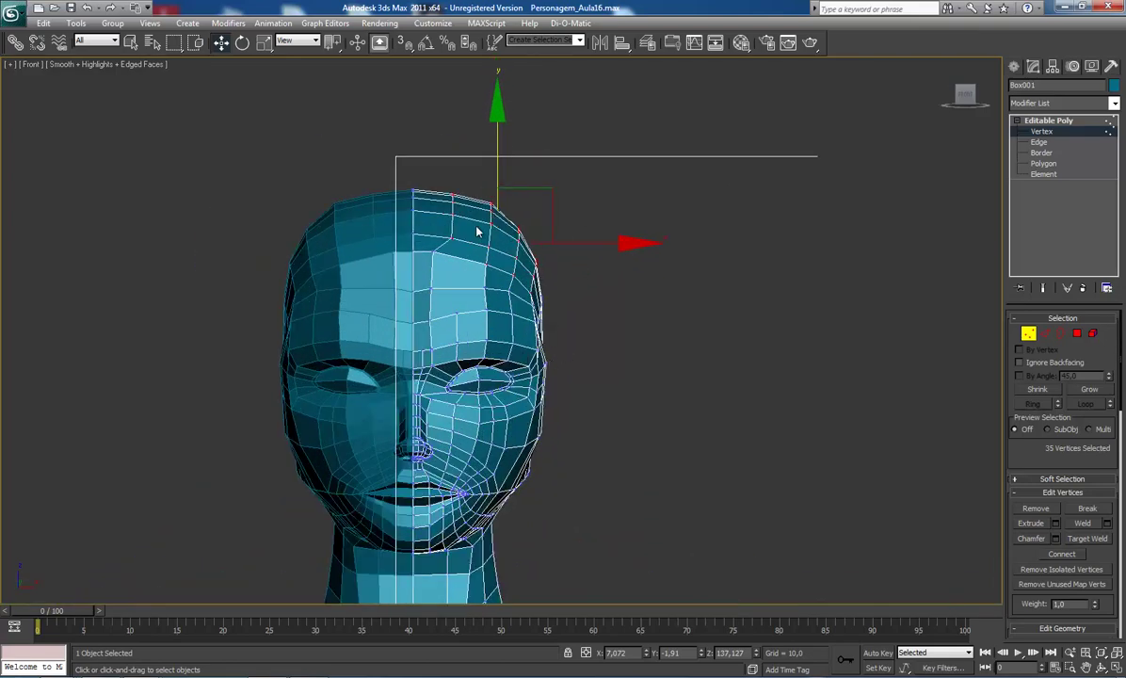
pyautogui.scroll(2, 515, 313)
pyautogui.scroll(1, 478, 264)
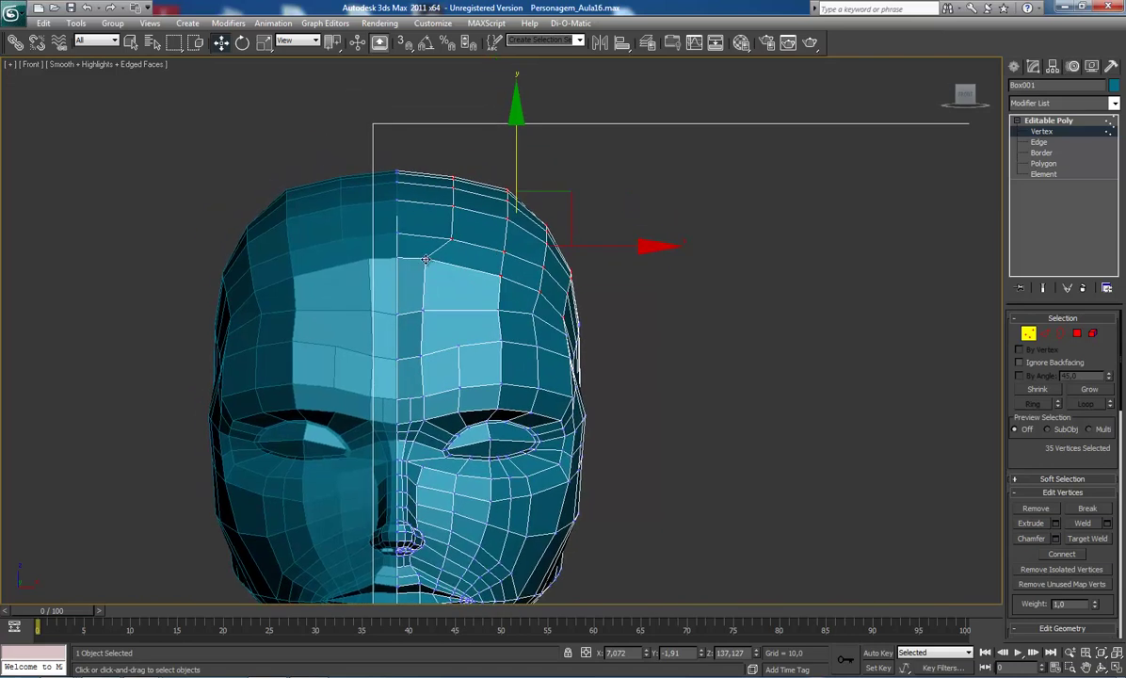
# Step: Shift the upper forehead vertices slightly sideways to even their spacing
pyautogui.click(426, 256)
pyautogui.moveTo(468, 203)
pyautogui.mouseDown()
pyautogui.moveTo(493, 206)
pyautogui.moveTo(473, 222)
pyautogui.moveTo(504, 185)
pyautogui.mouseUp()
pyautogui.click(452, 237)
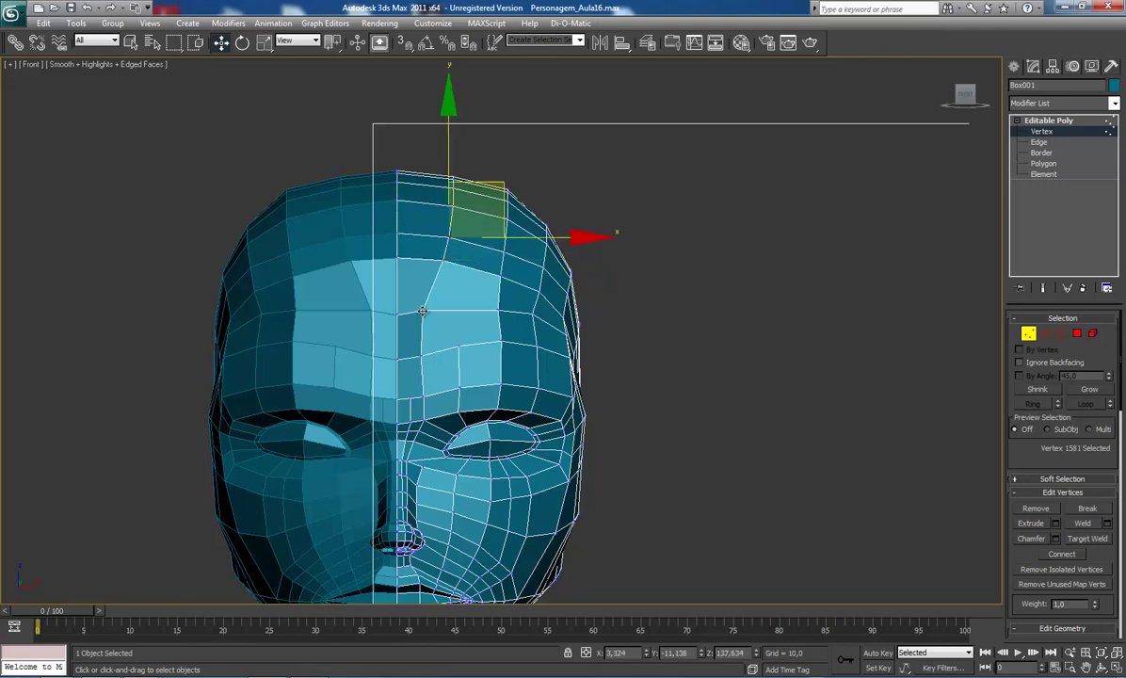
pyautogui.click(422, 310)
pyautogui.moveTo(512, 418)
pyautogui.mouseDown(button='middle')
pyautogui.moveTo(533, 329)
pyautogui.moveTo(549, 327)
pyautogui.mouseUp(button='middle')
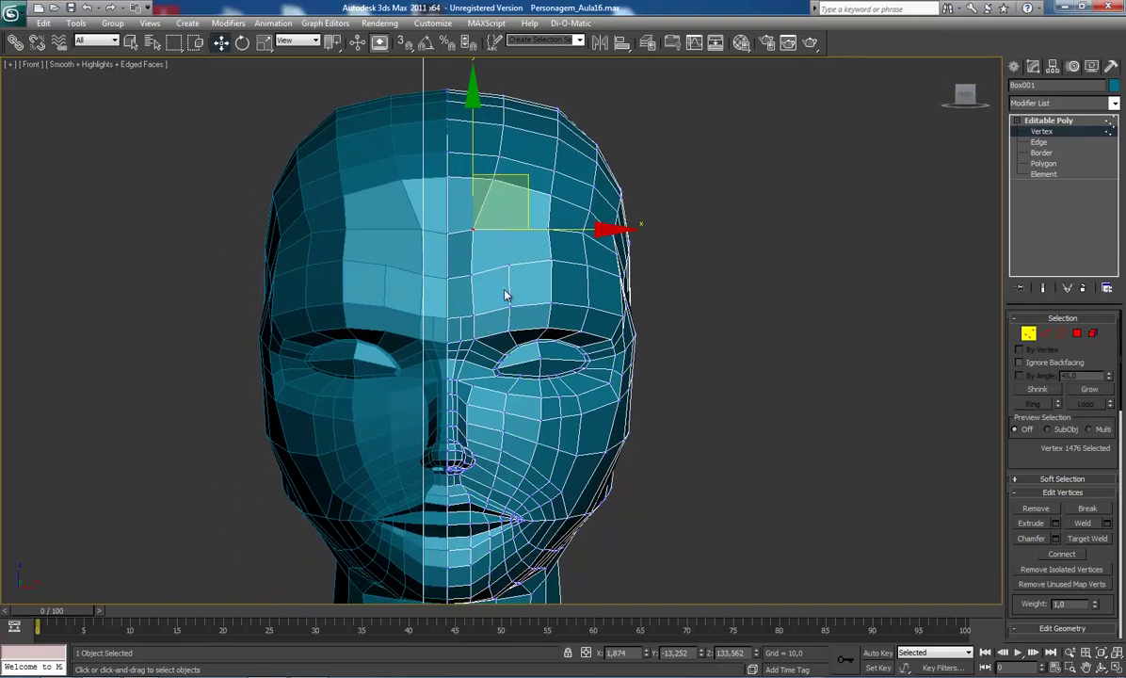
pyautogui.click(474, 315)
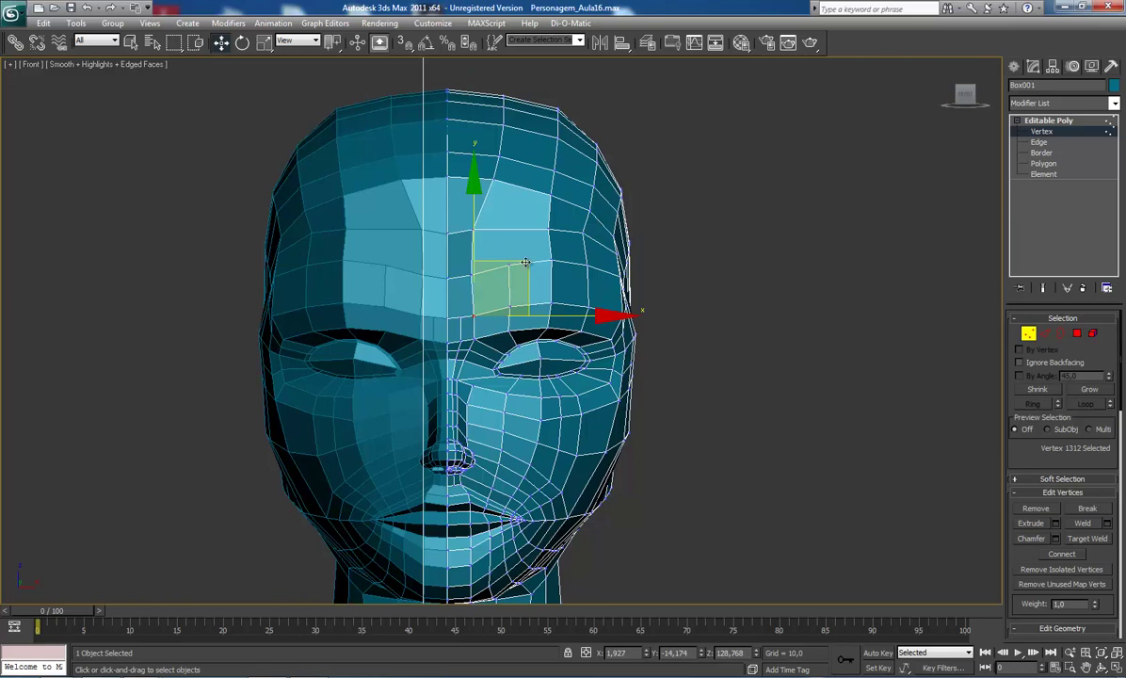
# Step: Pull the right-temple and forehead vertices slightly down, then clear the selection
pyautogui.click(620, 274)
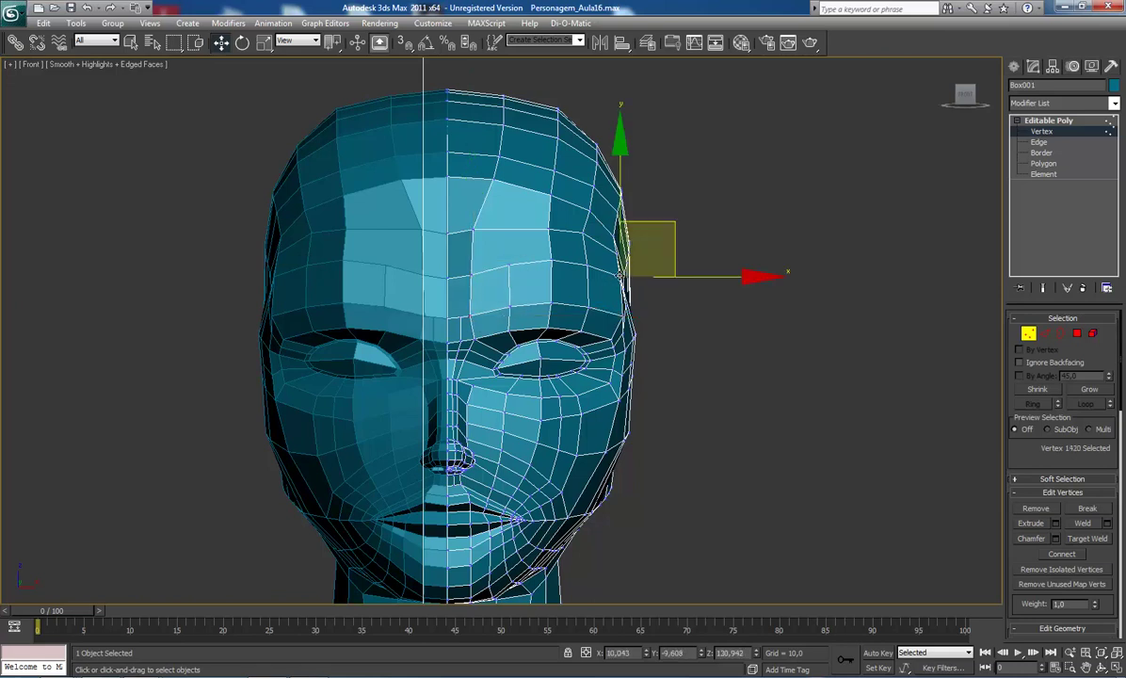
pyautogui.moveTo(591, 260); pyautogui.dragTo(592, 269)
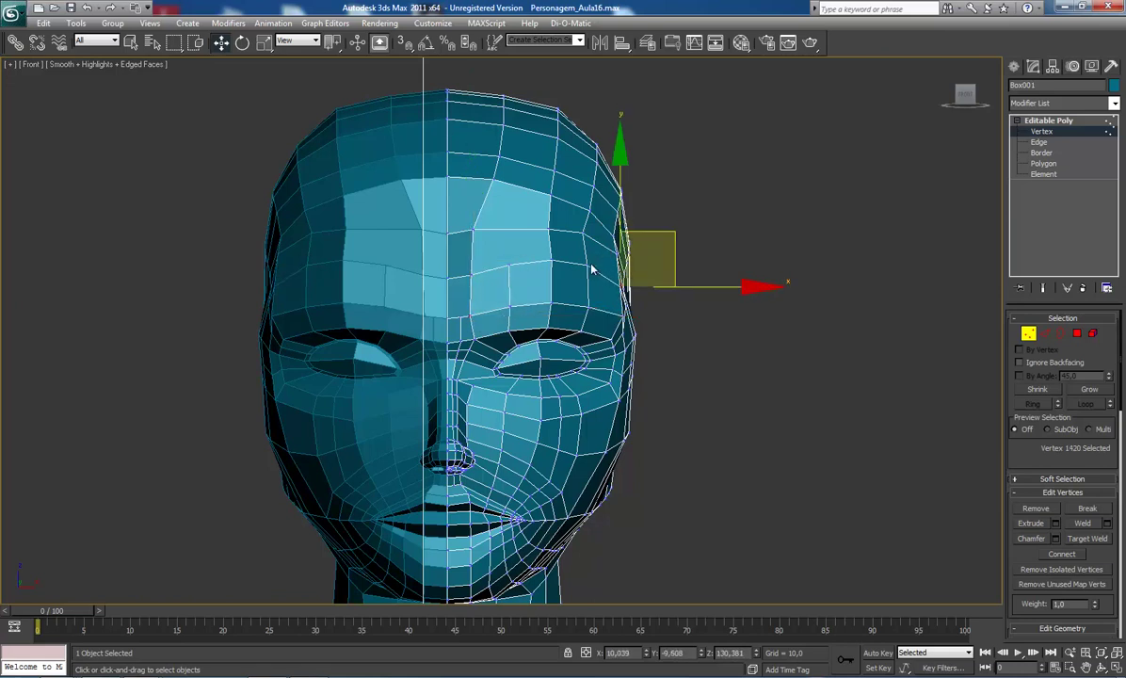
pyautogui.click(587, 266)
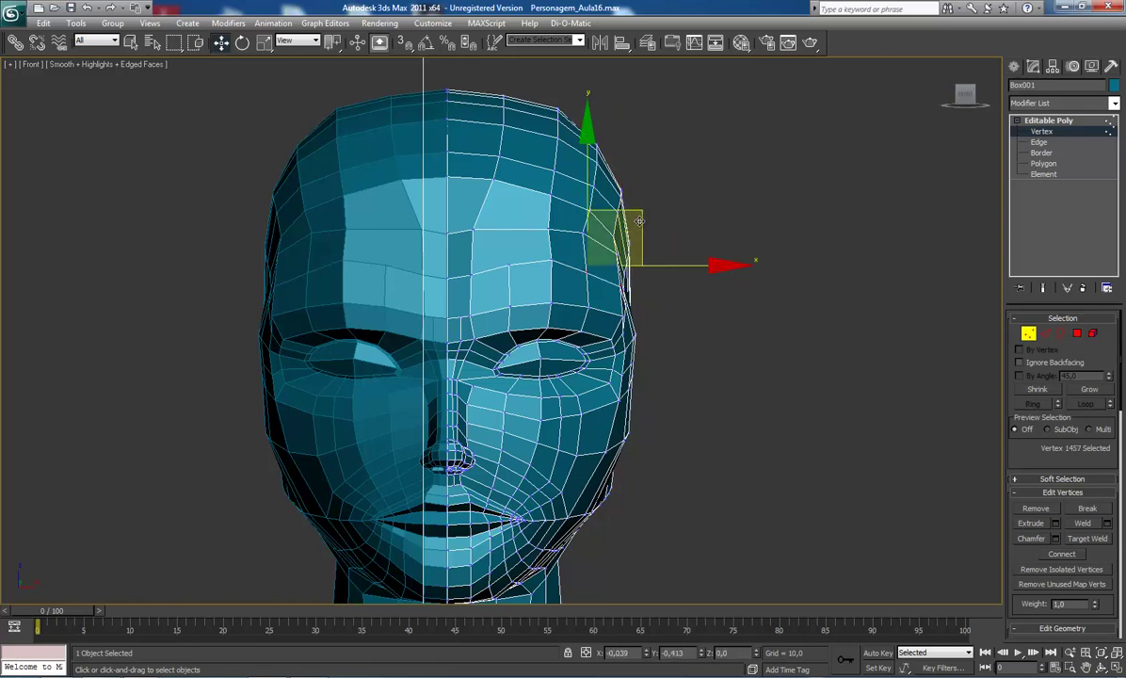
pyautogui.click(552, 258)
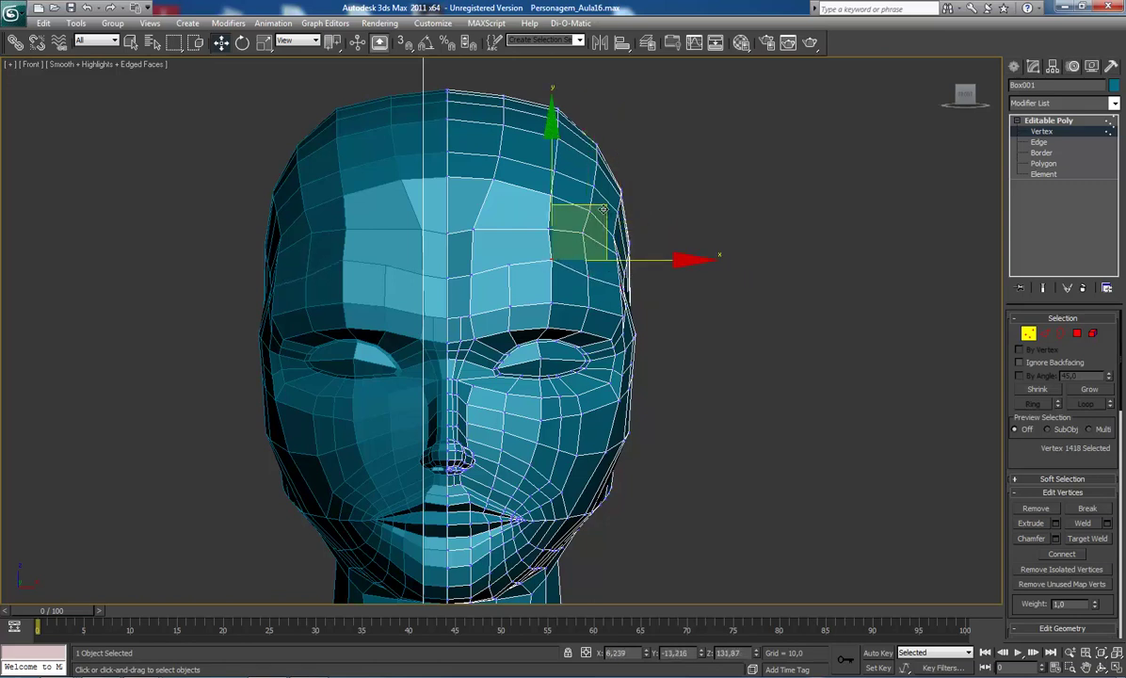
pyautogui.click(512, 265)
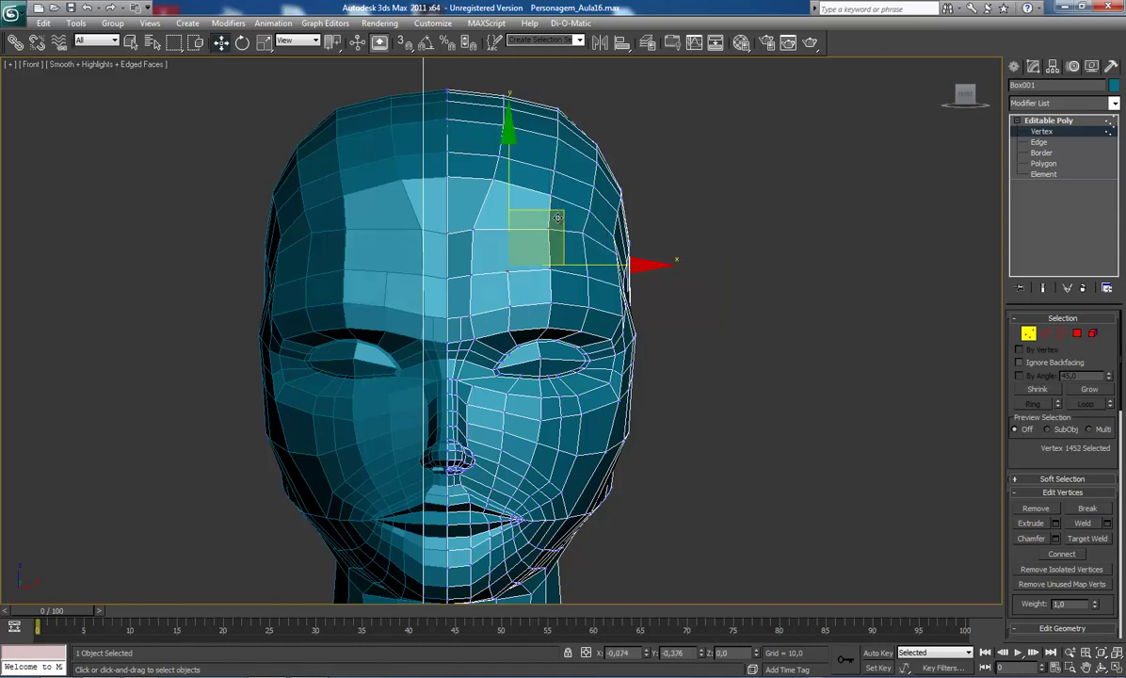
pyautogui.moveTo(533, 245); pyautogui.dragTo(475, 276)
pyautogui.click(472, 275)
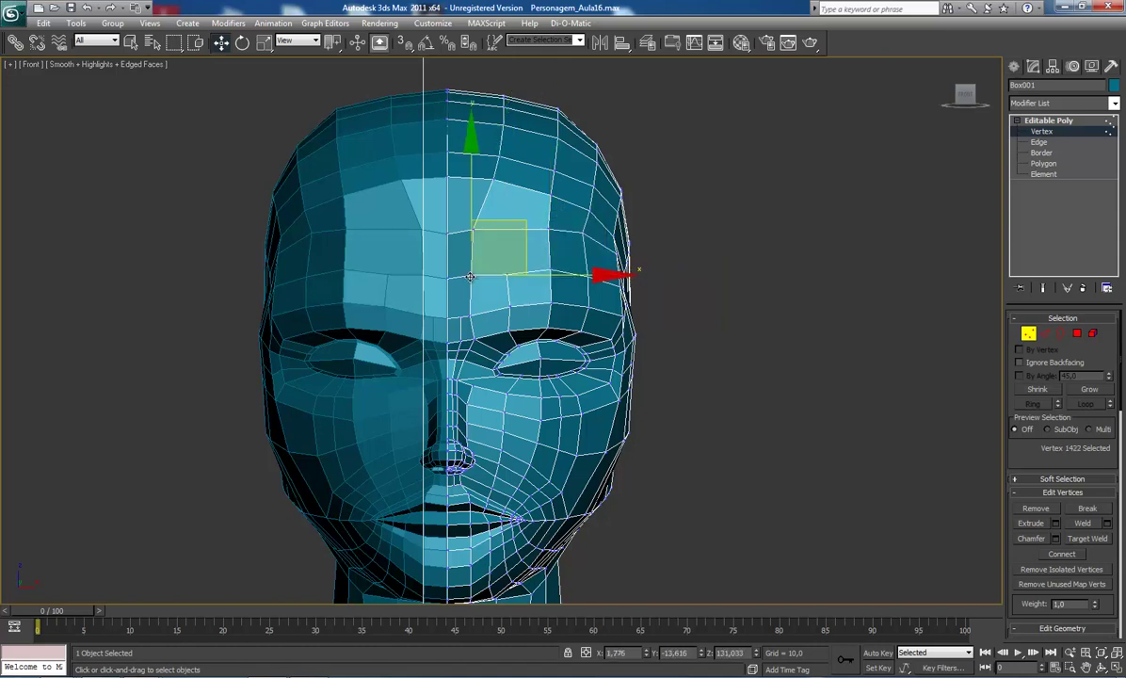
pyautogui.click(517, 241)
pyautogui.scroll(3, 518, 341)
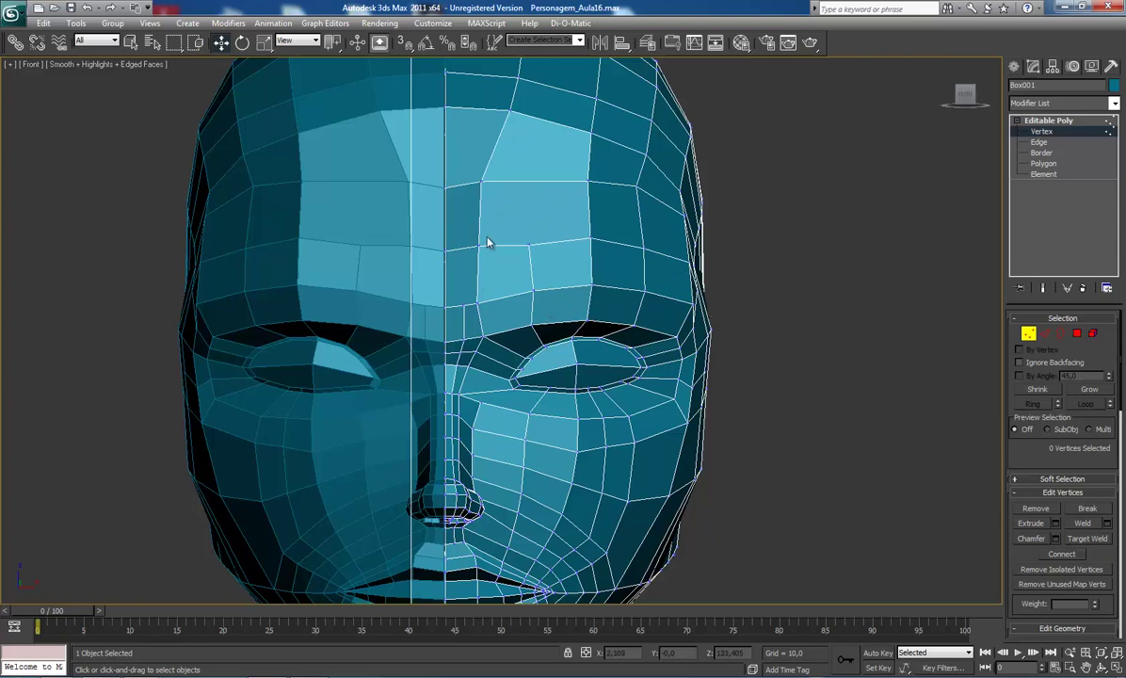
# Step: Move the forehead vertex above the right eye slightly down and left
pyautogui.moveTo(487, 243); pyautogui.dragTo(513, 234, button='middle')
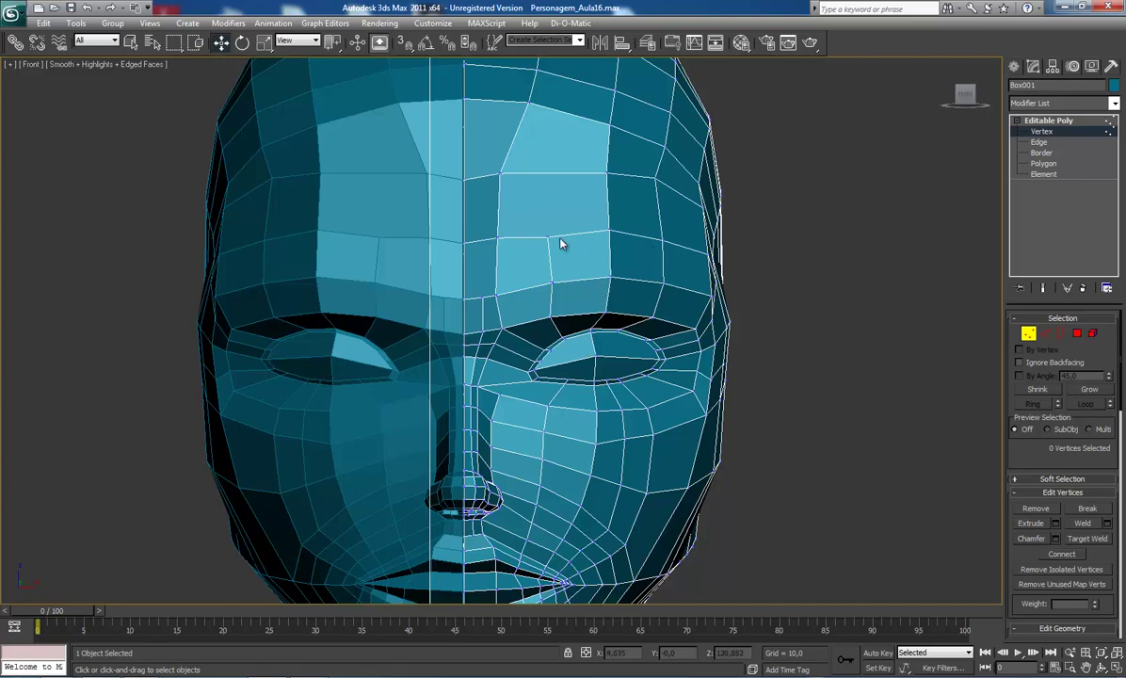
pyautogui.scroll(3, 540, 244)
pyautogui.click(524, 209)
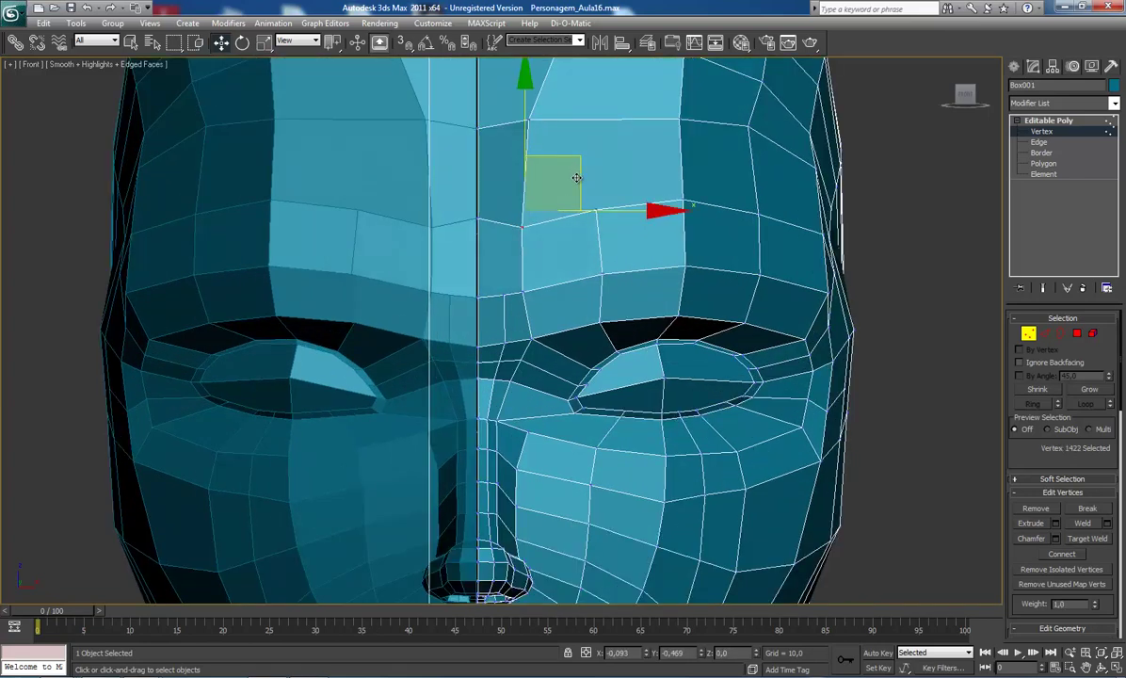
pyautogui.moveTo(579, 166); pyautogui.dragTo(574, 195)
pyautogui.scroll(-5, 574, 195)
pyautogui.scroll(3, 565, 214)
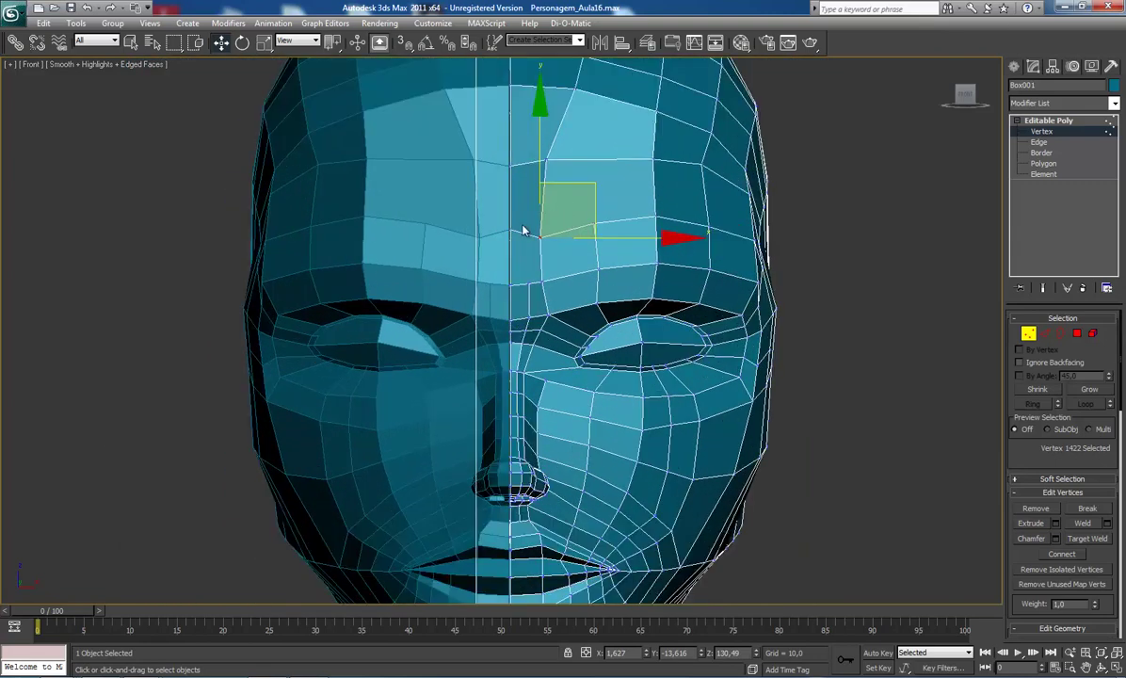
# Step: Lower the centre-line forehead vertex and recentre the front view on the forehead
pyautogui.click(509, 229)
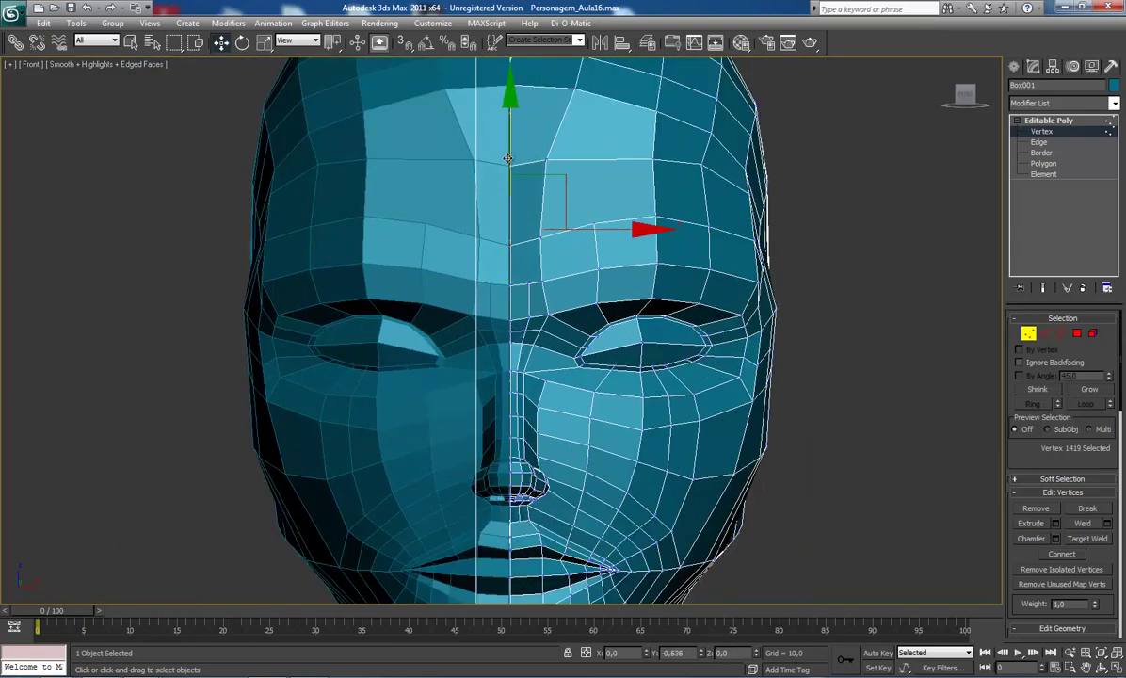
pyautogui.moveTo(506, 155); pyautogui.dragTo(508, 168)
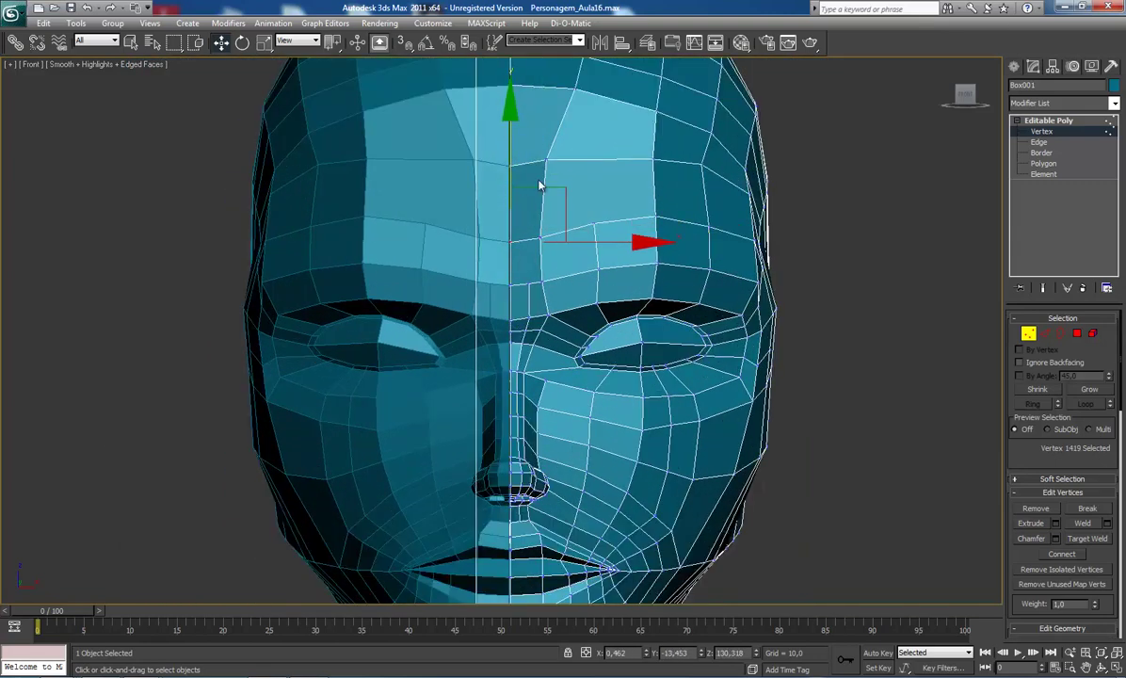
pyautogui.scroll(-3, 575, 216)
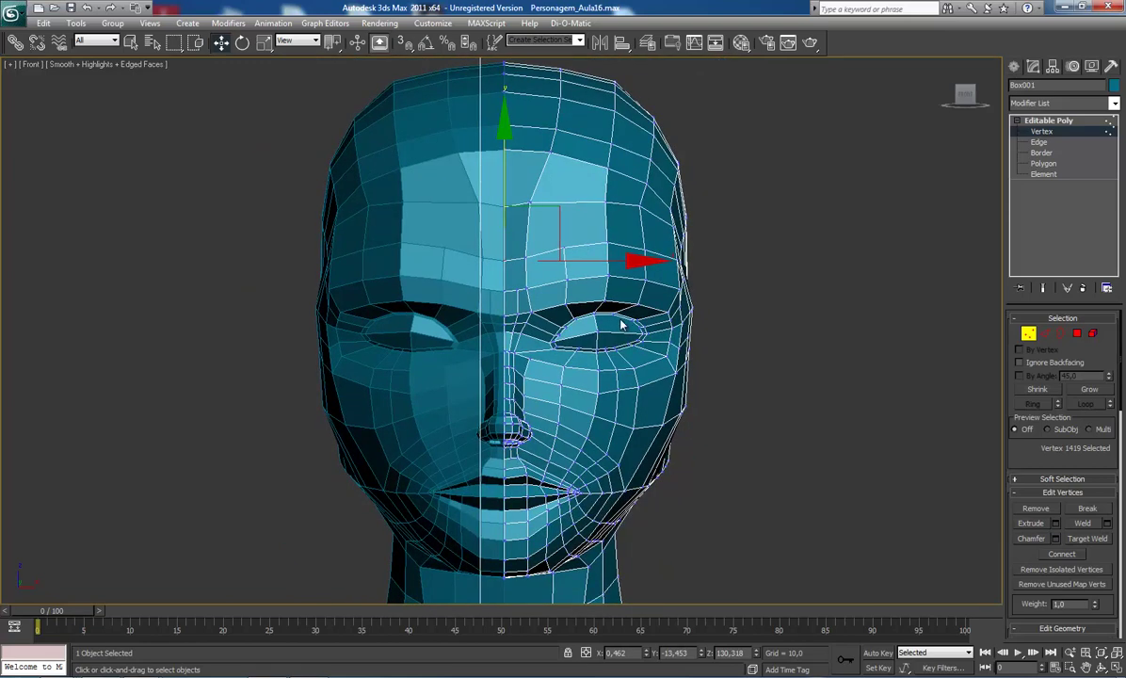
pyautogui.moveTo(533, 268); pyautogui.dragTo(555, 320, button='middle')
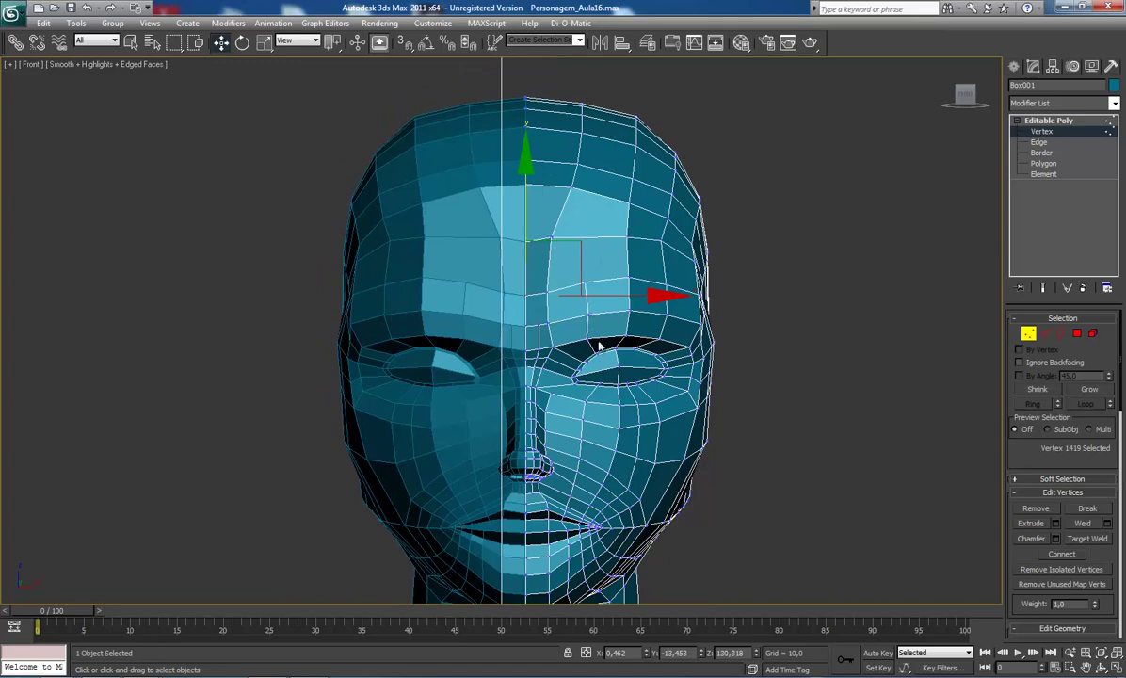
pyautogui.scroll(3, 565, 268)
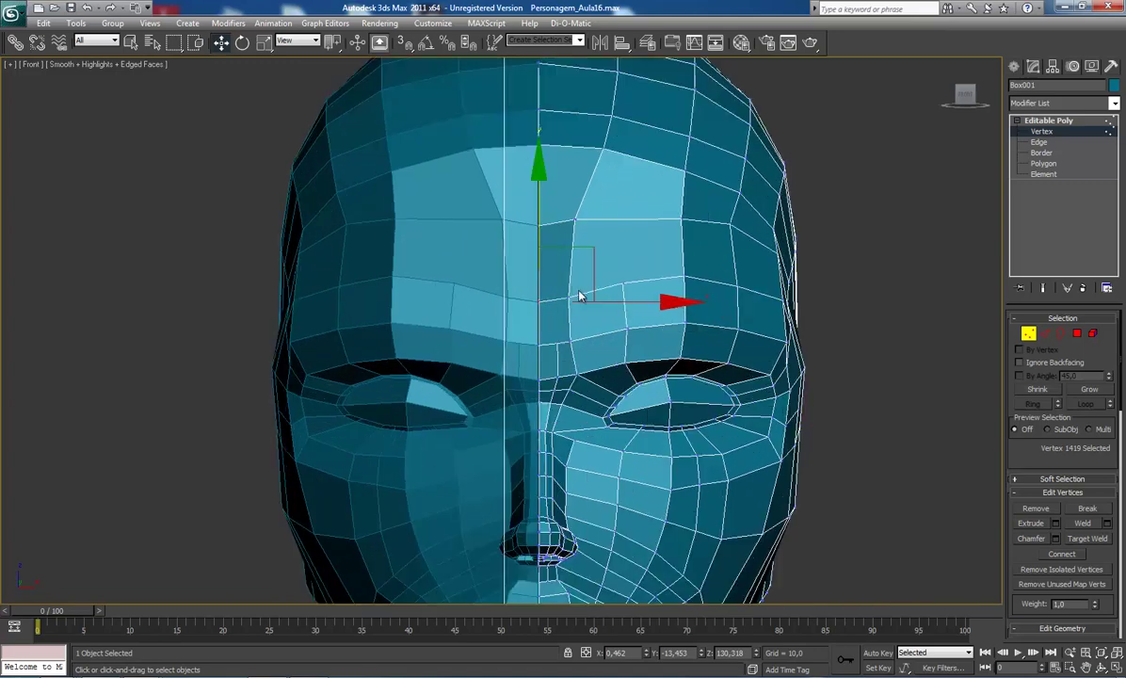
pyautogui.moveTo(539, 289); pyautogui.dragTo(536, 299, button='middle')
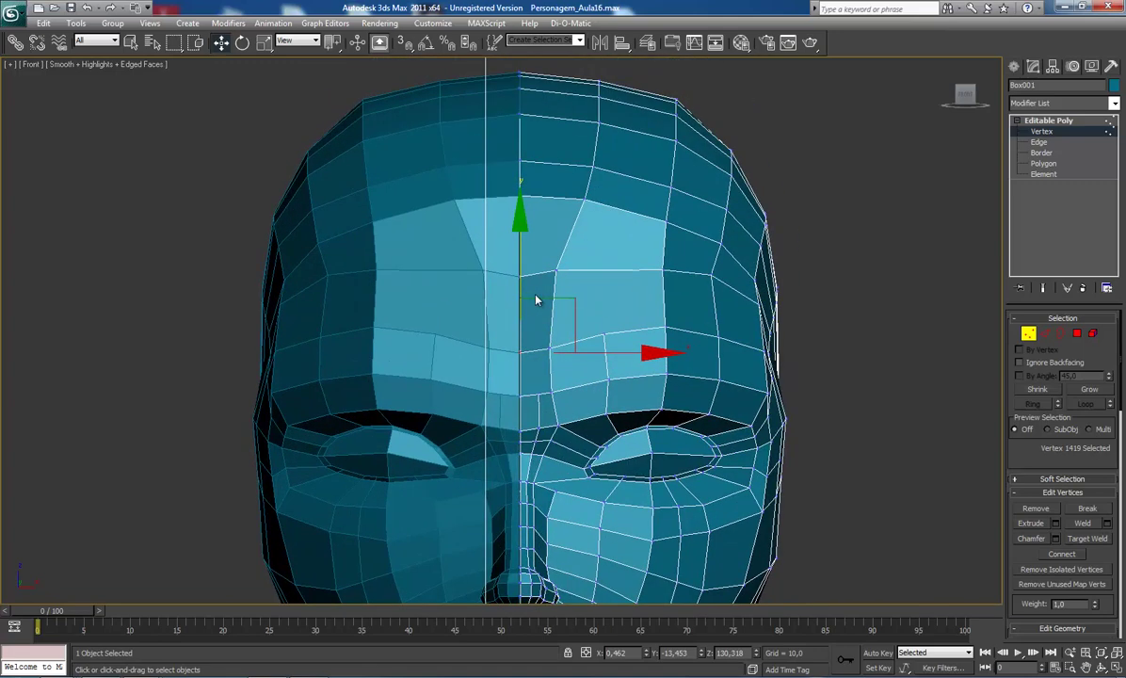
pyautogui.click(1045, 334)
# Step: Select the five stacked horizontal forehead edges beside the centre line
pyautogui.click(533, 349)
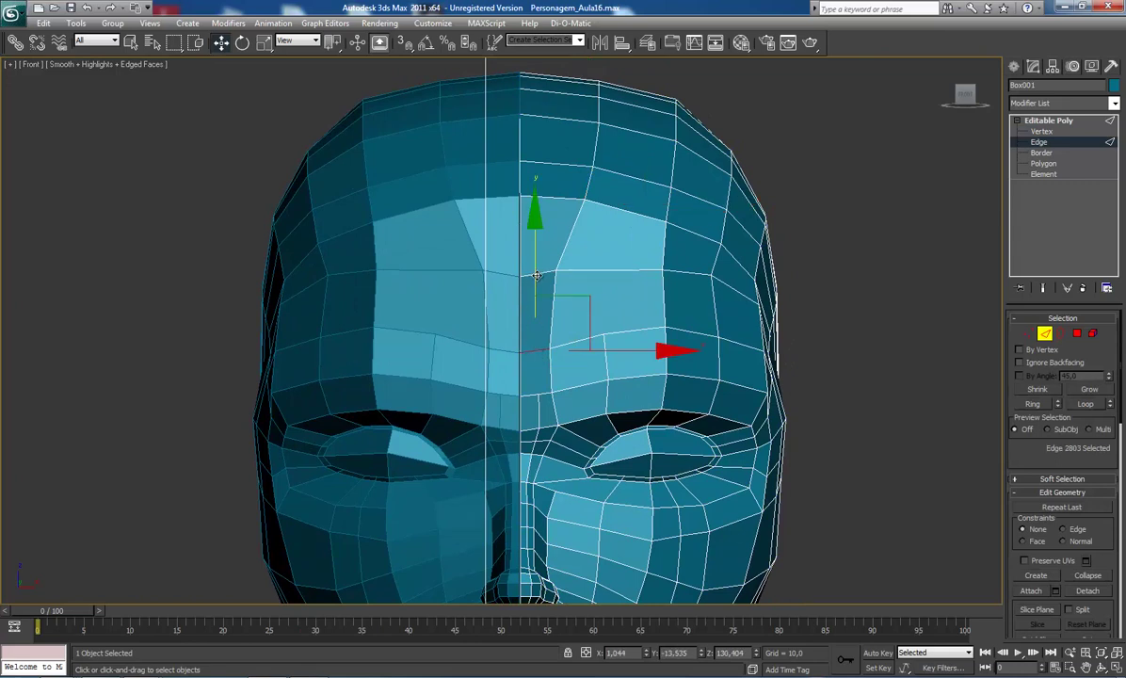
pyautogui.keyDown('ctrl'); pyautogui.click(535, 275); pyautogui.keyUp('ctrl')
pyautogui.keyDown('ctrl'); pyautogui.click(540, 197); pyautogui.keyUp('ctrl')
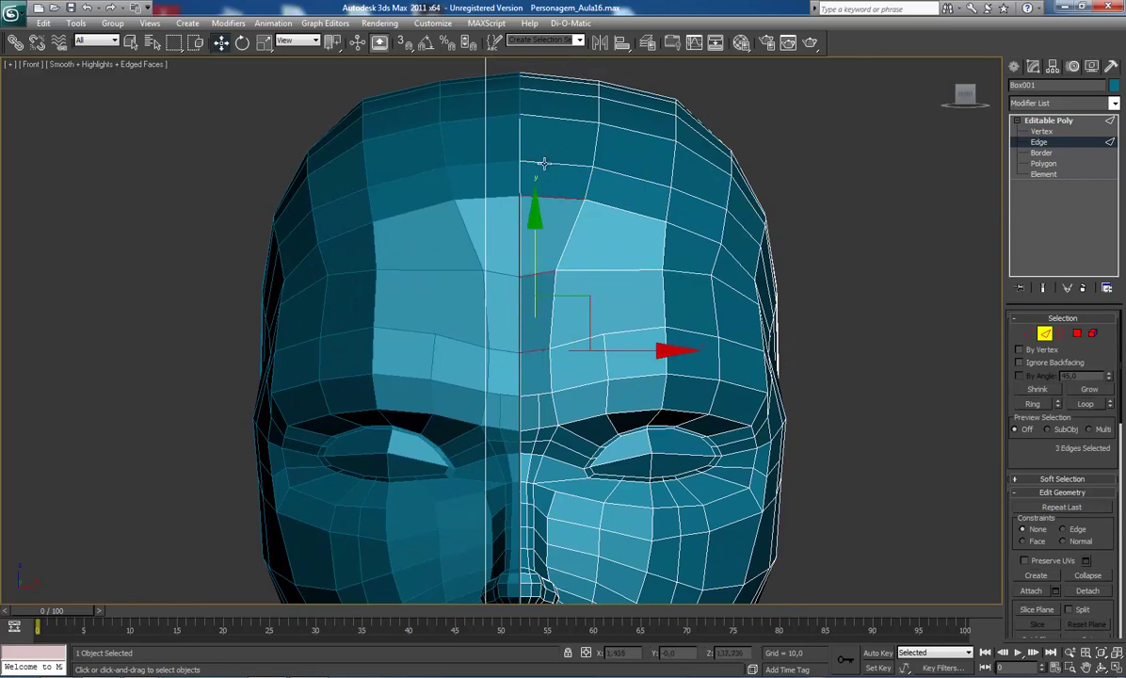
pyautogui.keyDown('ctrl'); pyautogui.click(542, 164); pyautogui.keyUp('ctrl')
pyautogui.keyDown('ctrl'); pyautogui.click(553, 118); pyautogui.keyUp('ctrl')
pyautogui.keyDown('ctrl'); pyautogui.click(553, 126); pyautogui.keyUp('ctrl')
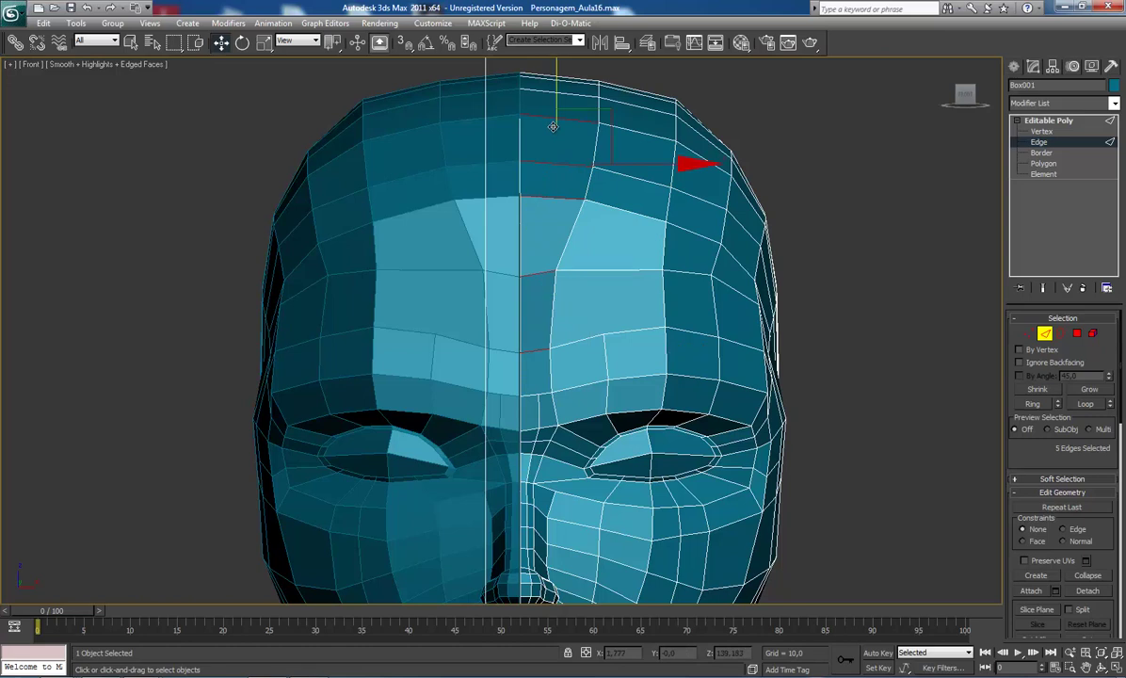
pyautogui.keyDown('ctrl'); pyautogui.click(545, 392); pyautogui.keyUp('ctrl')
pyautogui.keyDown('ctrl'); pyautogui.click(583, 166); pyautogui.keyUp('ctrl')
pyautogui.hotkey('ctrl', 'z')
pyautogui.moveTo(600, 375); pyautogui.dragTo(609, 384, button='middle')
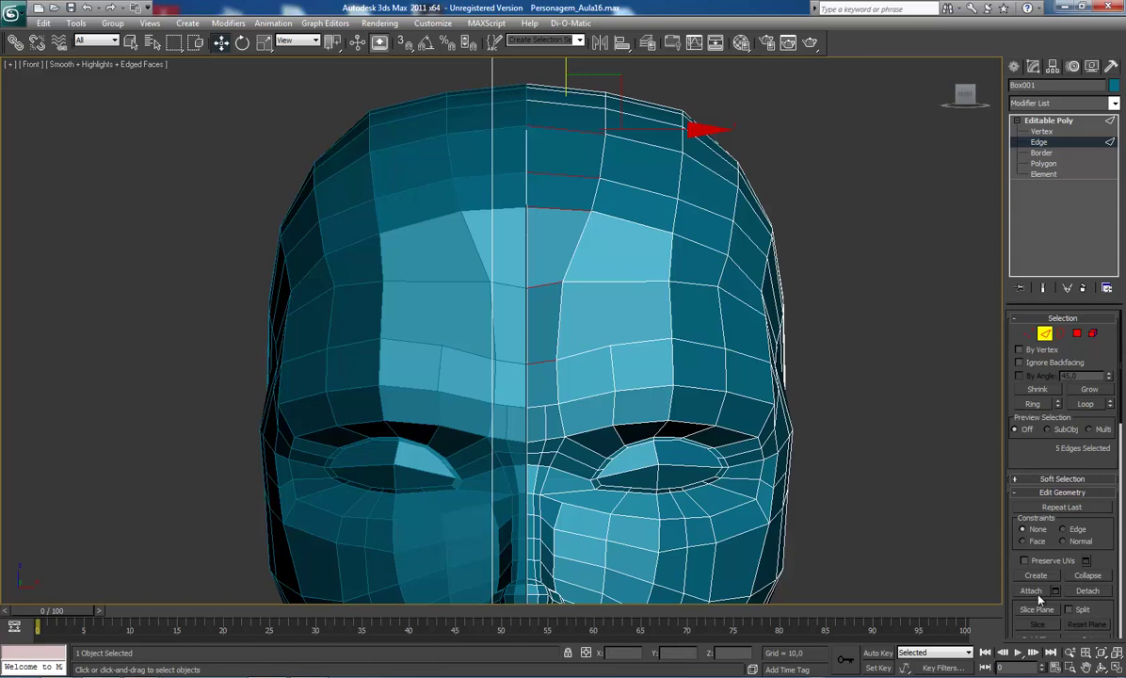
# Step: Connect the selected forehead edges to add a vertical edge through them
pyautogui.scroll(-5, 1121, 588)
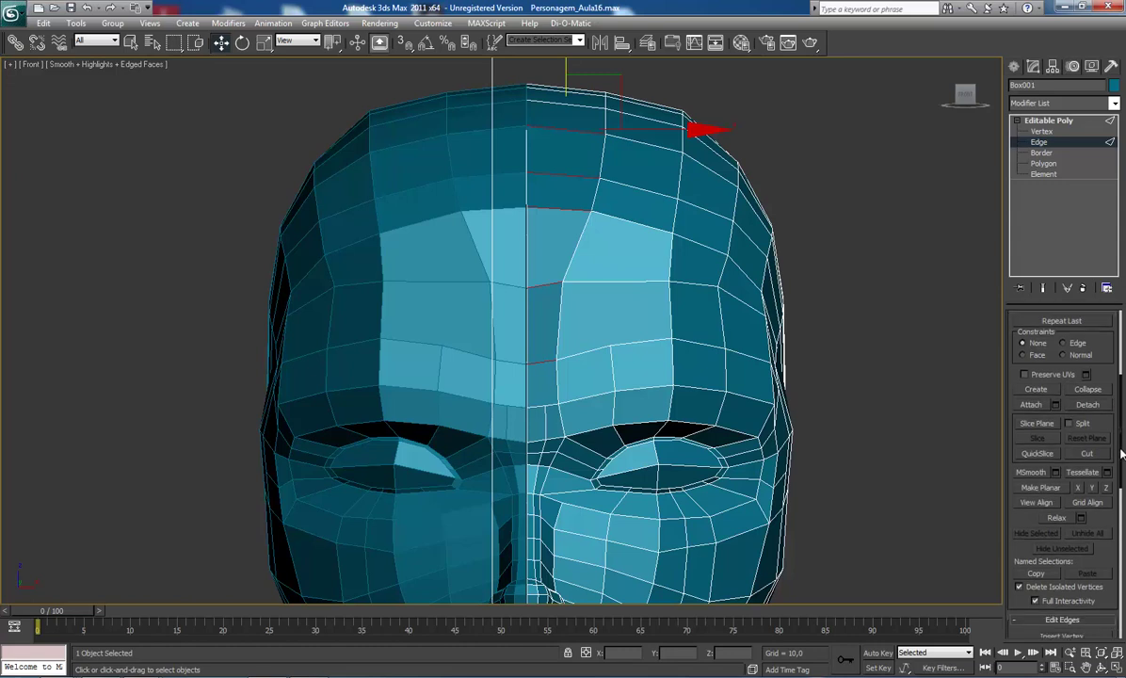
pyautogui.scroll(-5, 1083, 528)
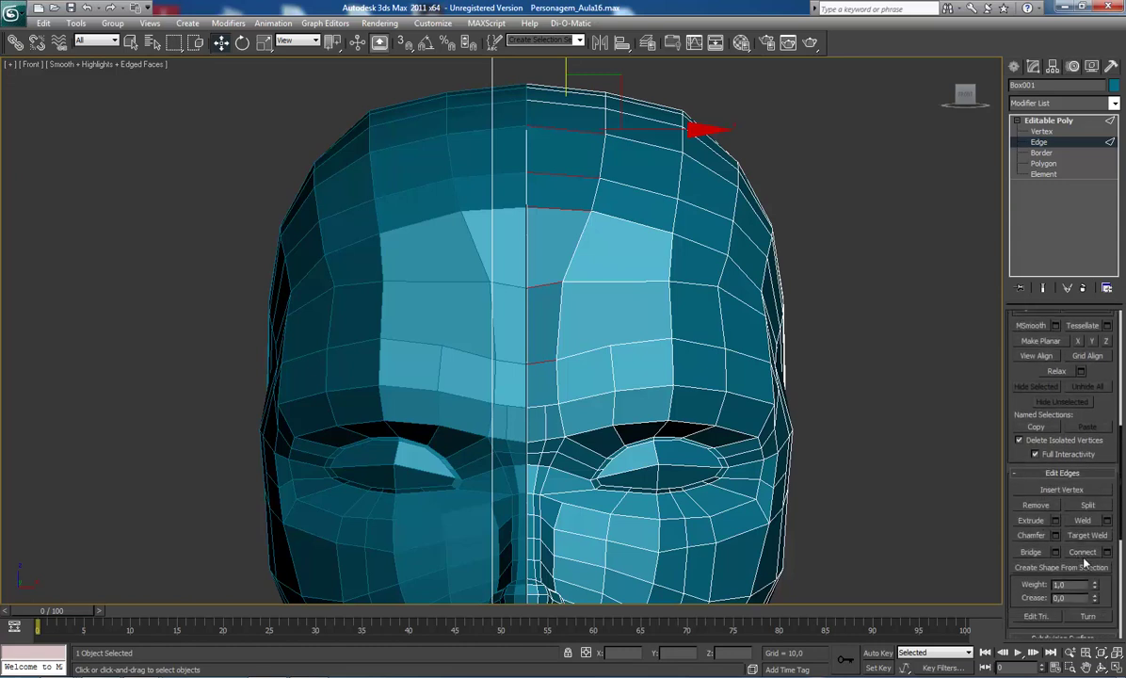
pyautogui.click(1081, 553)
pyautogui.press('1')
pyautogui.click(542, 361)
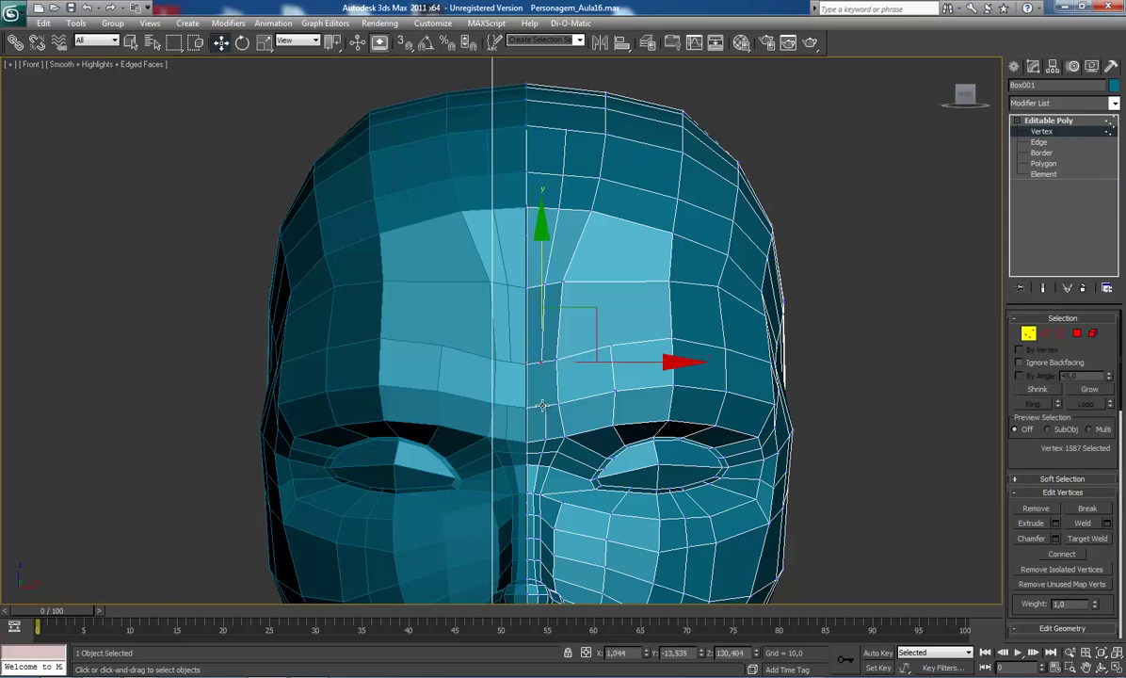
# Step: Connect two forehead vertices near the centre line with a new edge
pyautogui.keyDown('ctrl'); pyautogui.click(542, 405); pyautogui.keyUp('ctrl')
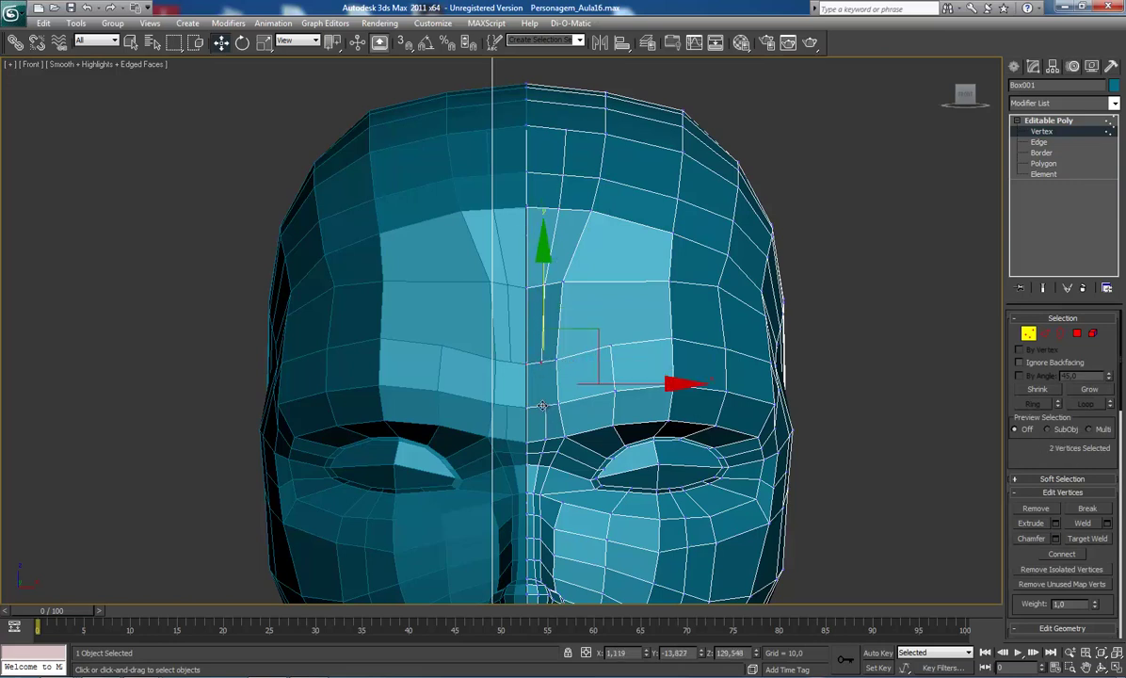
pyautogui.click(1063, 555)
pyautogui.moveTo(544, 323); pyautogui.dragTo(539, 323, button='middle')
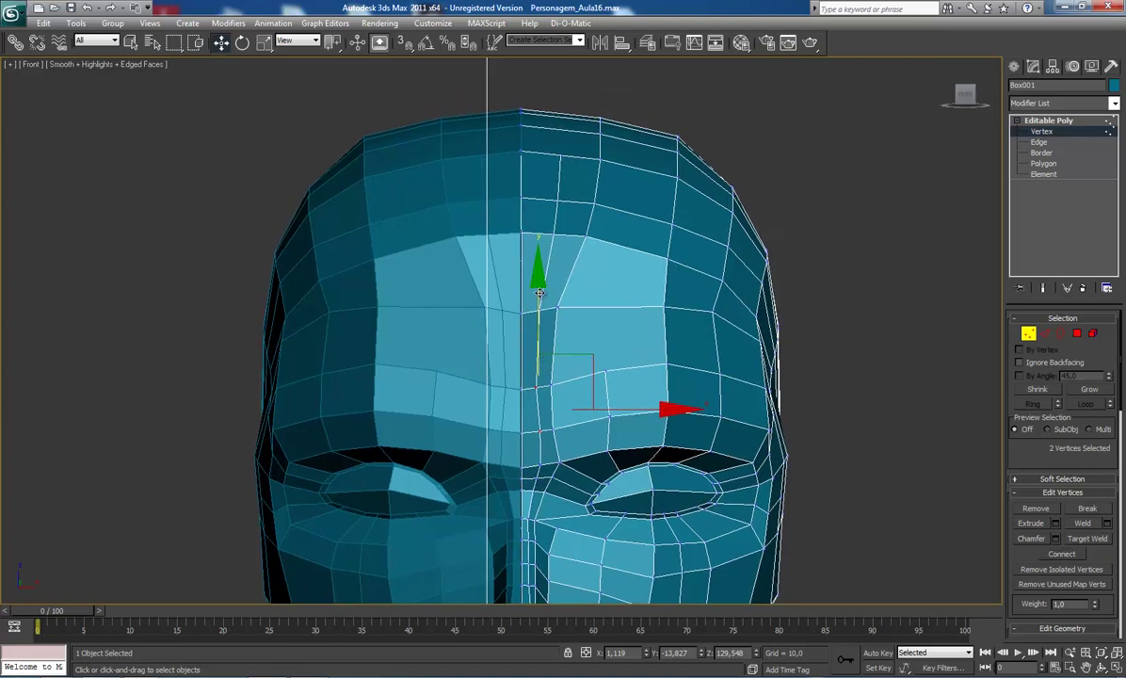
# Step: Switch to Perspective and orbit to a higher three-quarter view to inspect the new forehead edge
pyautogui.press('p')
pyautogui.hotkey('ctrl', 'r')
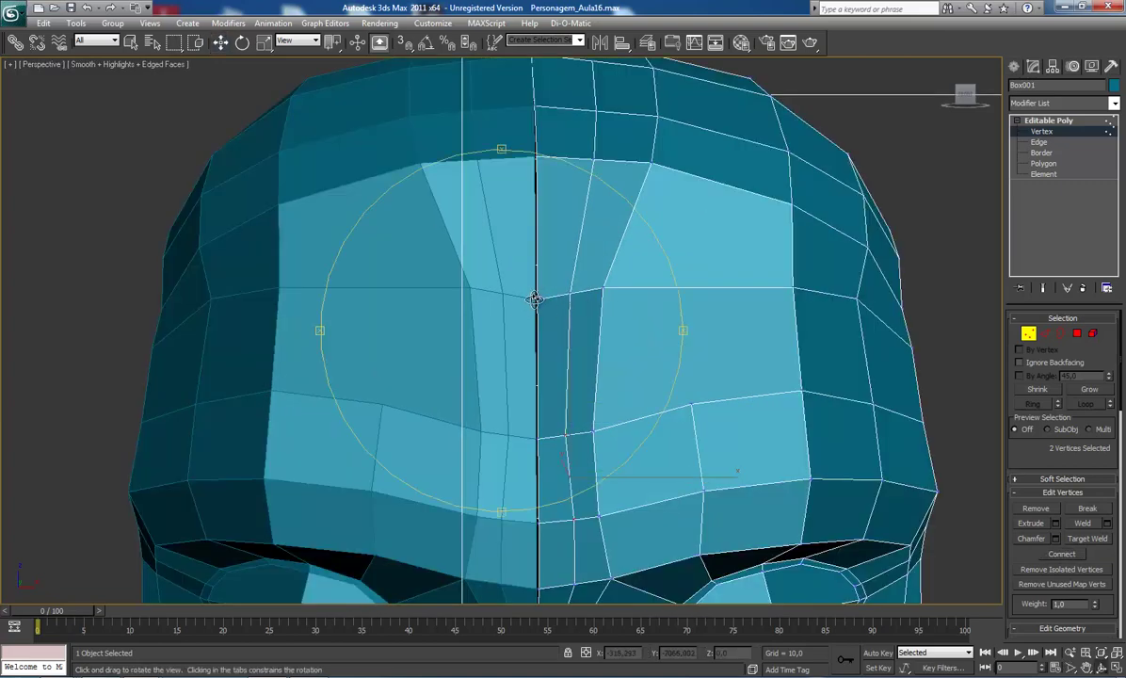
pyautogui.moveTo(527, 301)
pyautogui.mouseDown()
pyautogui.moveTo(527, 327)
pyautogui.moveTo(496, 372)
pyautogui.moveTo(394, 410)
pyautogui.moveTo(461, 352)
pyautogui.moveTo(511, 201)
pyautogui.moveTo(468, 233)
pyautogui.moveTo(509, 300)
pyautogui.mouseUp()
pyautogui.scroll(5, 527, 327)
pyautogui.scroll(-3, 528, 335)
pyautogui.scroll(-3, 508, 299)
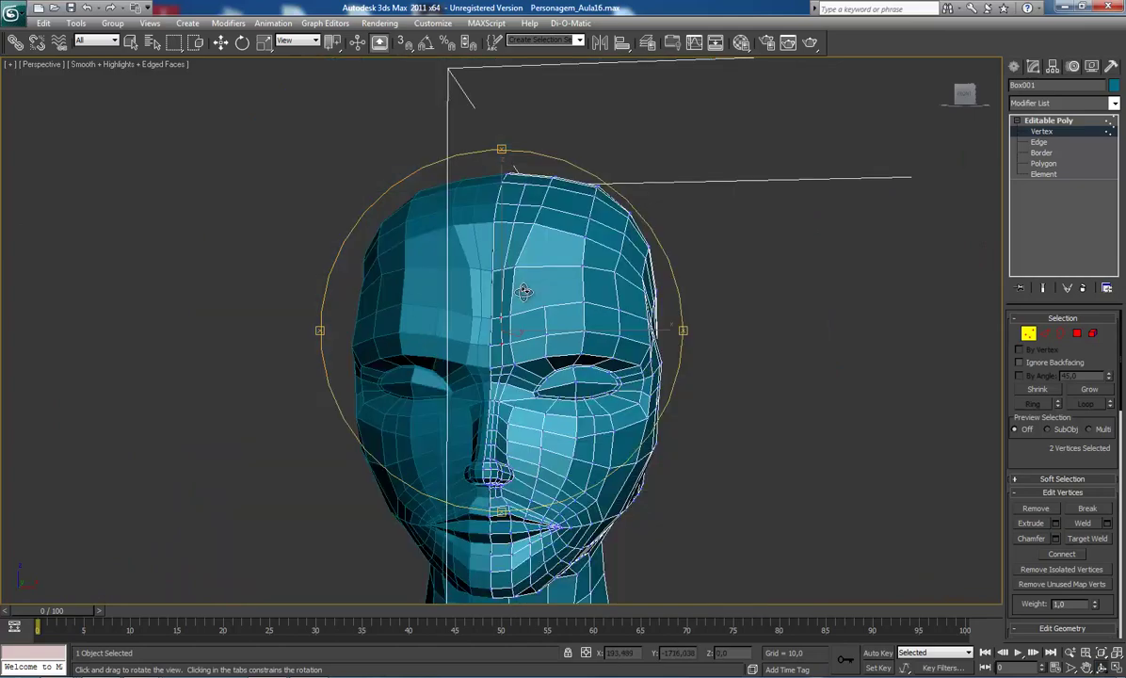
pyautogui.scroll(3, 490, 346)
pyautogui.moveTo(491, 347)
pyautogui.mouseDown()
pyautogui.moveTo(462, 376)
pyautogui.moveTo(521, 356)
pyautogui.mouseUp()
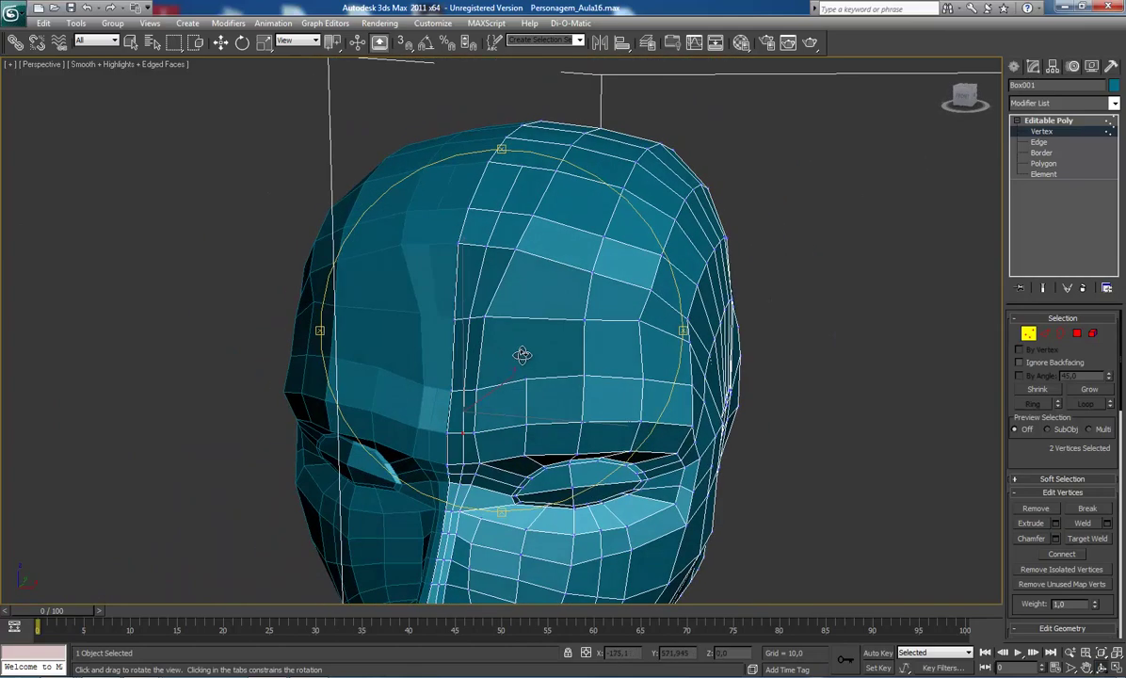
# Step: Select five horizontal forehead edges and connect them with a new vertical edge
pyautogui.press('w')
pyautogui.press('2')
pyautogui.click(533, 320)
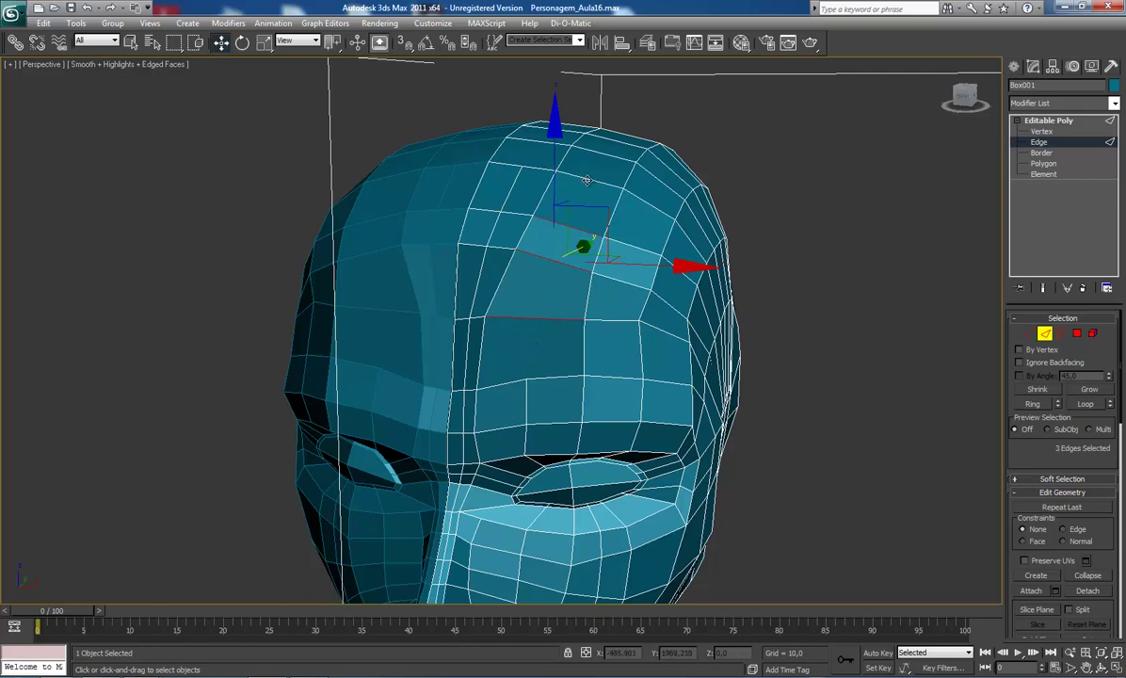
pyautogui.keyDown('ctrl'); pyautogui.click(556, 264); pyautogui.keyUp('ctrl')
pyautogui.keyDown('ctrl'); pyautogui.click(567, 228); pyautogui.keyUp('ctrl')
pyautogui.keyDown('ctrl'); pyautogui.click(607, 177); pyautogui.keyUp('ctrl')
pyautogui.keyDown('ctrl'); pyautogui.click(533, 380); pyautogui.keyUp('ctrl')
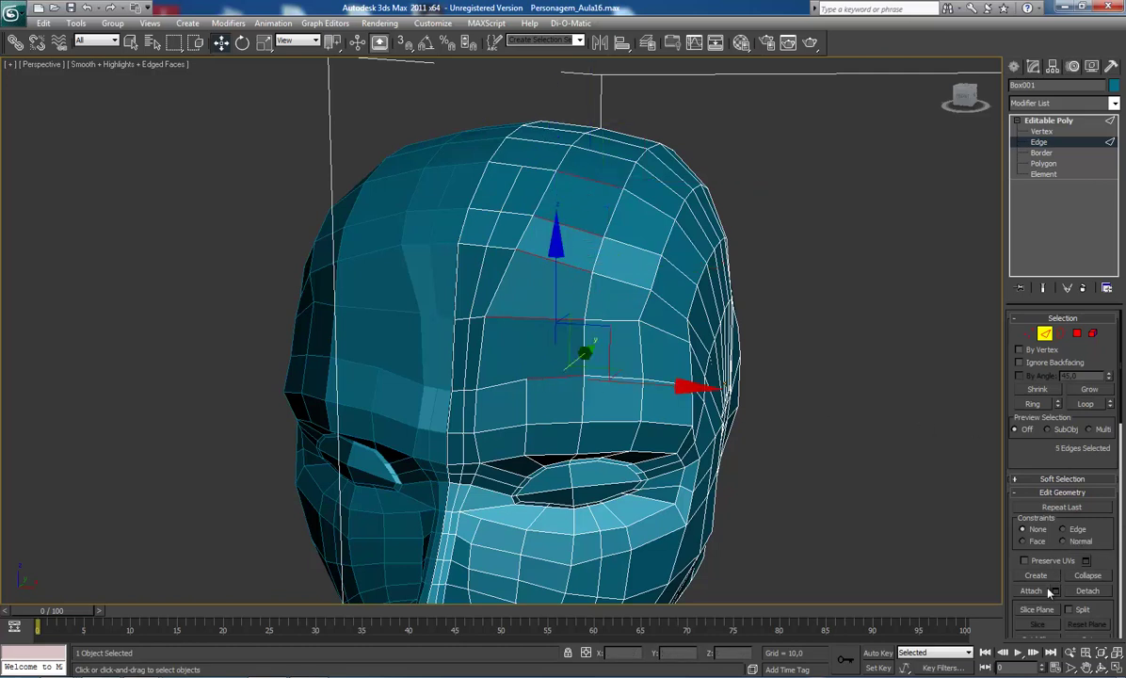
pyautogui.scroll(-5, 1117, 612)
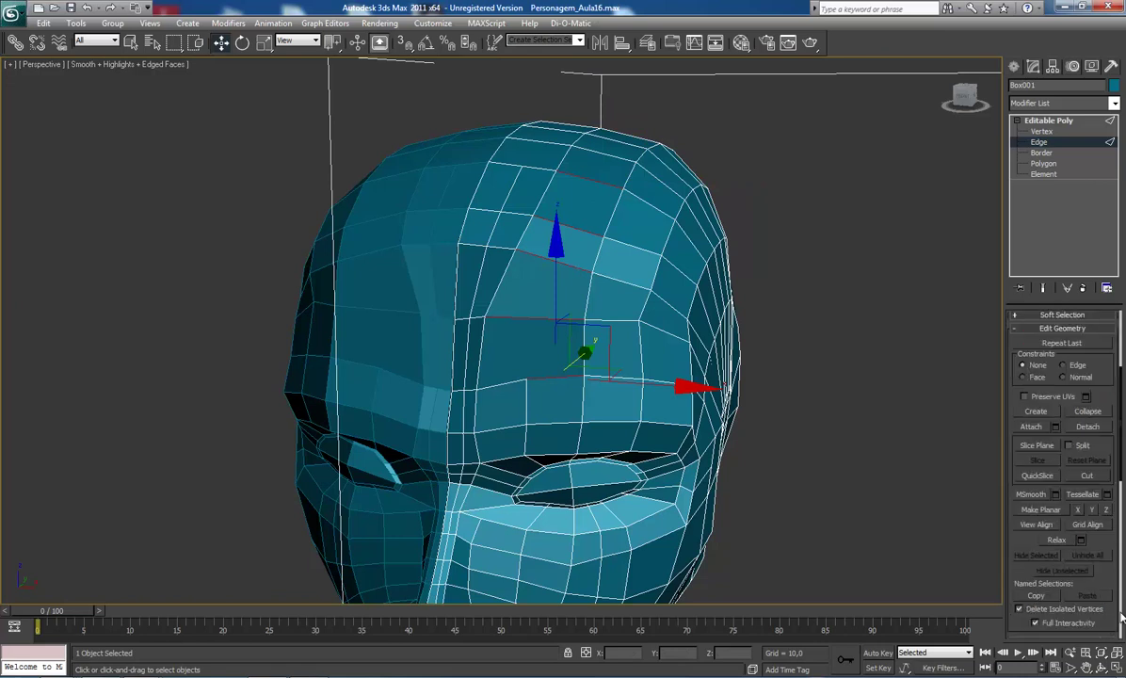
pyautogui.scroll(-5, 1123, 571)
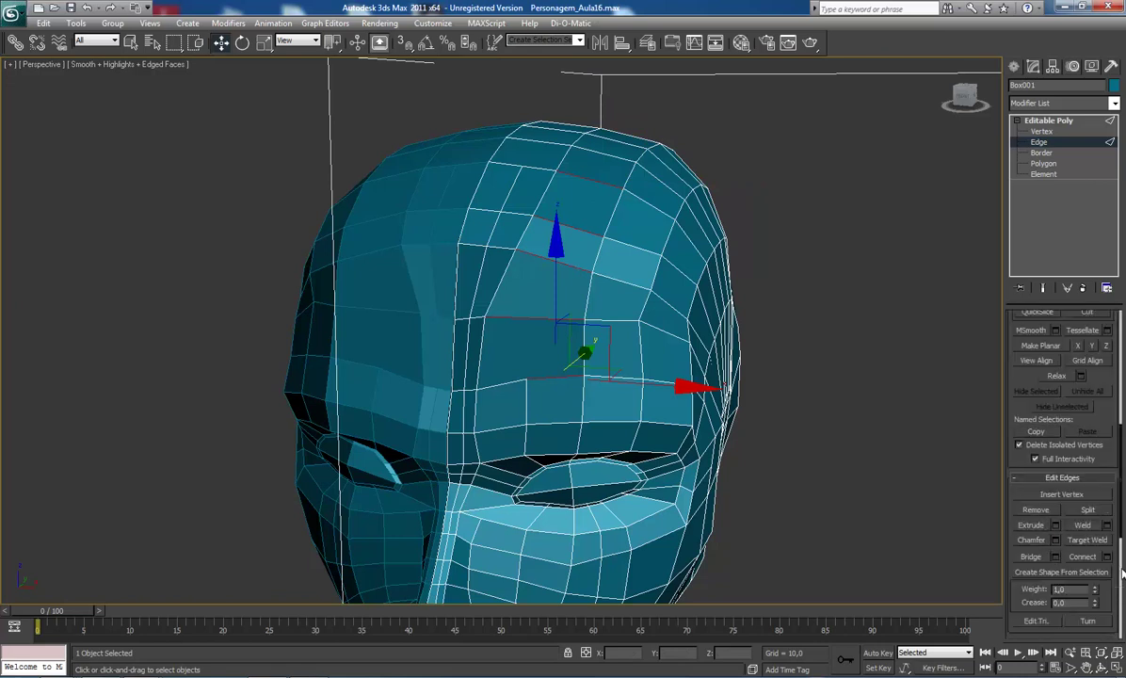
pyautogui.hotkey('ctrl', 'z')
# Step: At Vertex level, target-weld vertices beside the new edge, then orbit around the head
pyautogui.press('1')
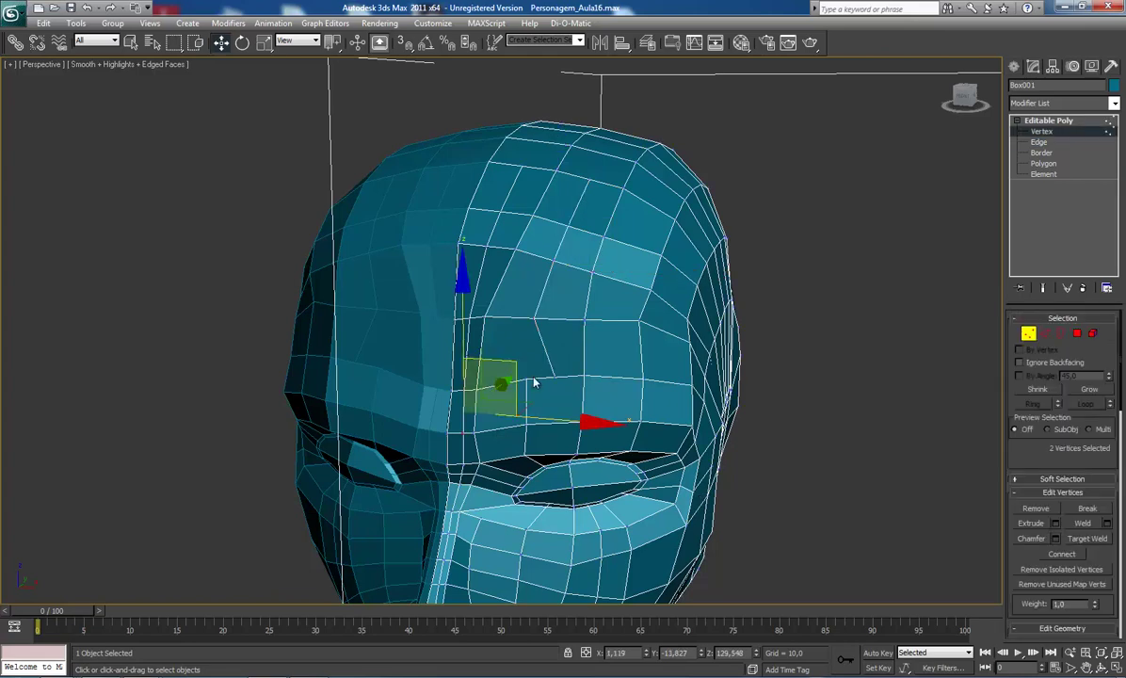
pyautogui.rightClick(535, 375)
pyautogui.click(794, 431)
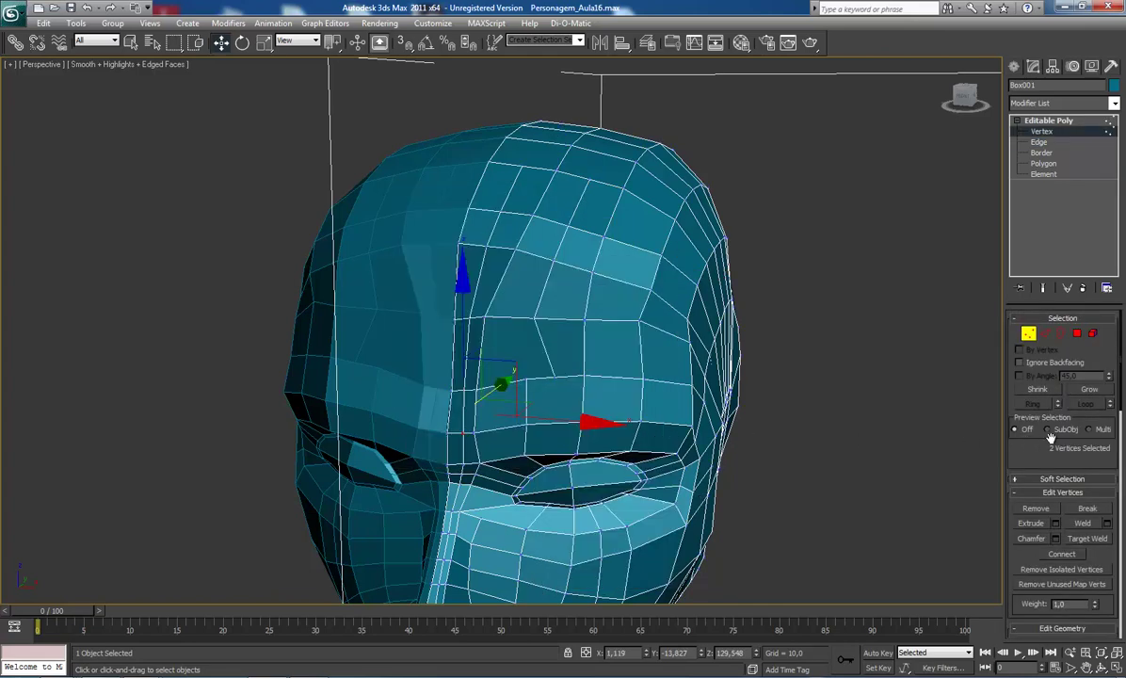
pyautogui.click(1088, 539)
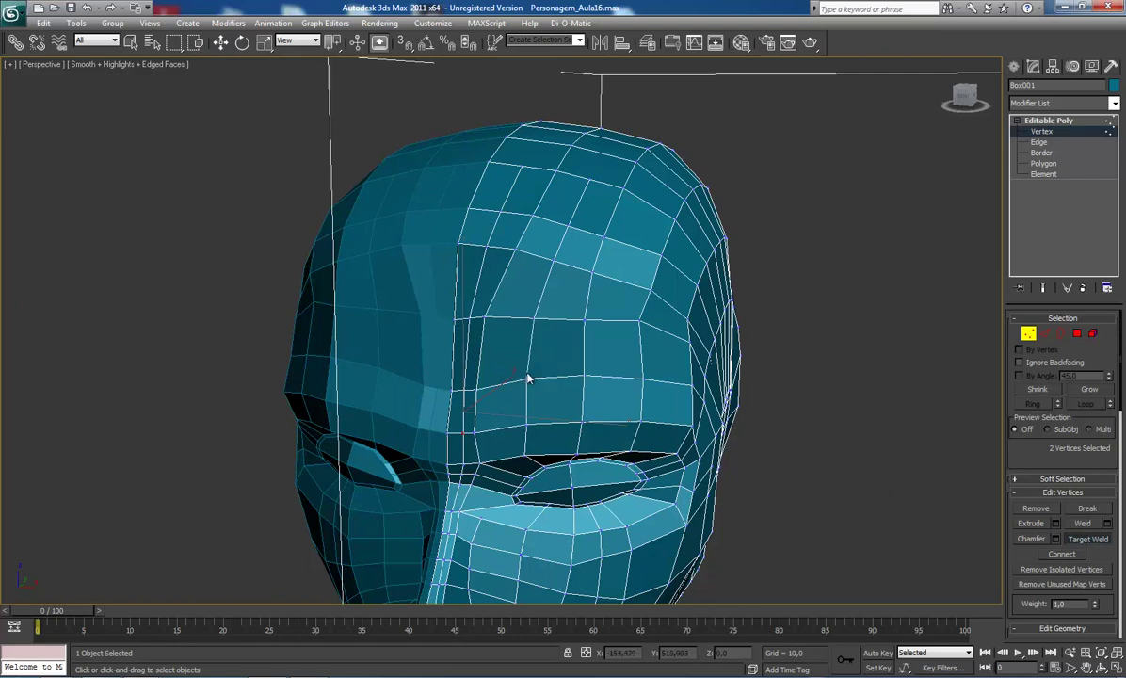
pyautogui.rightClick(528, 378)
pyautogui.rightClick(539, 362)
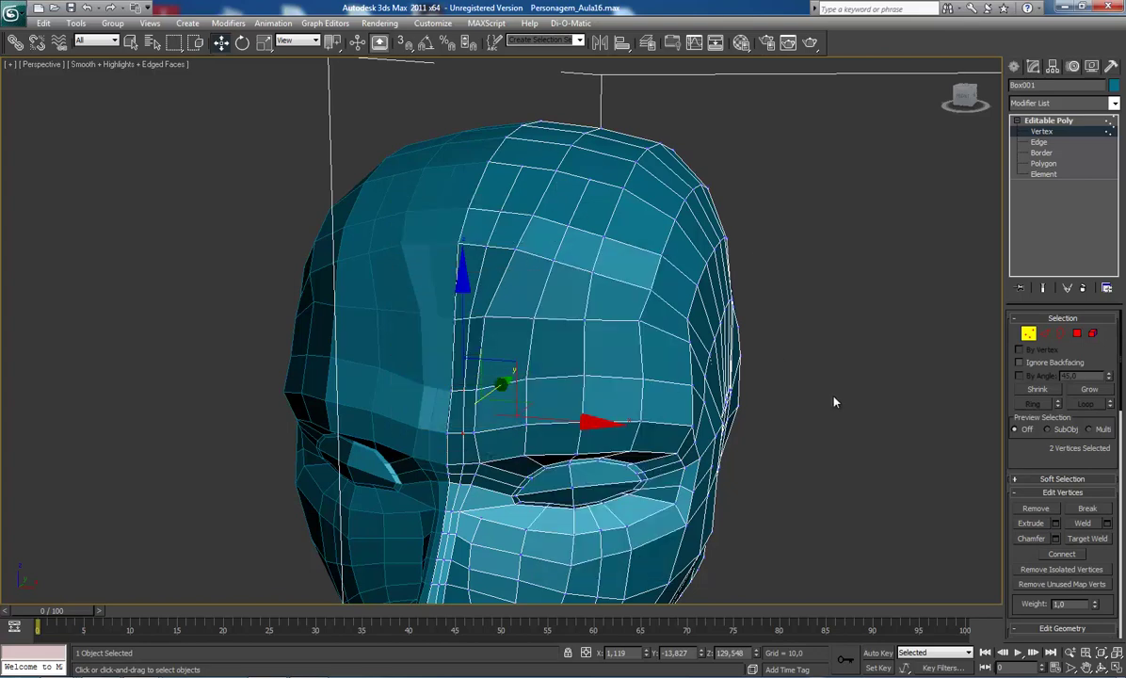
pyautogui.moveTo(834, 402)
pyautogui.keyDown('alt'); pyautogui.mouseDown(button='middle')
pyautogui.moveTo(493, 375)
pyautogui.moveTo(535, 339)
pyautogui.moveTo(523, 366)
pyautogui.moveTo(500, 369)
pyautogui.moveTo(502, 357)
pyautogui.moveTo(493, 376)
pyautogui.mouseUp(button='middle'); pyautogui.keyUp('alt')
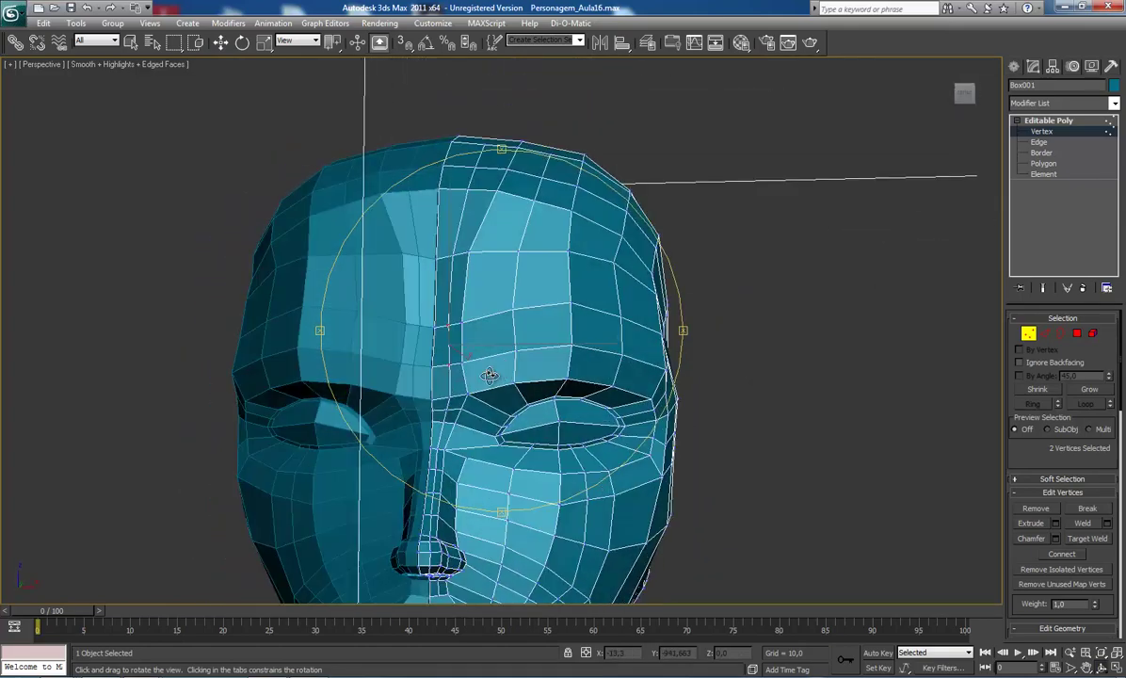
# Step: Nudge vertices along the forehead seam slightly sideways
pyautogui.scroll(3, 493, 377)
pyautogui.scroll(3, 503, 412)
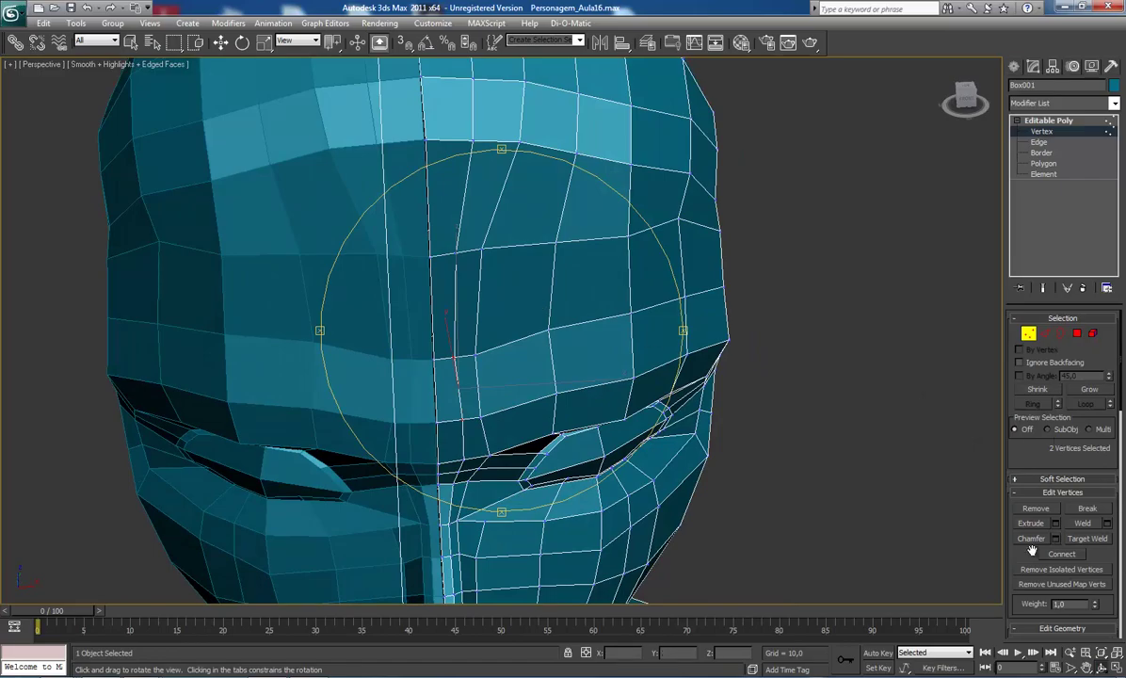
pyautogui.moveTo(508, 375)
pyautogui.keyDown('alt'); pyautogui.mouseDown(button='middle')
pyautogui.moveTo(586, 391)
pyautogui.moveTo(513, 377)
pyautogui.moveTo(432, 391)
pyautogui.moveTo(461, 405)
pyautogui.moveTo(429, 411)
pyautogui.moveTo(417, 368)
pyautogui.moveTo(503, 352)
pyautogui.moveTo(494, 330)
pyautogui.moveTo(497, 372)
pyautogui.moveTo(495, 349)
pyautogui.mouseUp(button='middle'); pyautogui.keyUp('alt')
pyautogui.moveTo(577, 433); pyautogui.dragTo(529, 389)
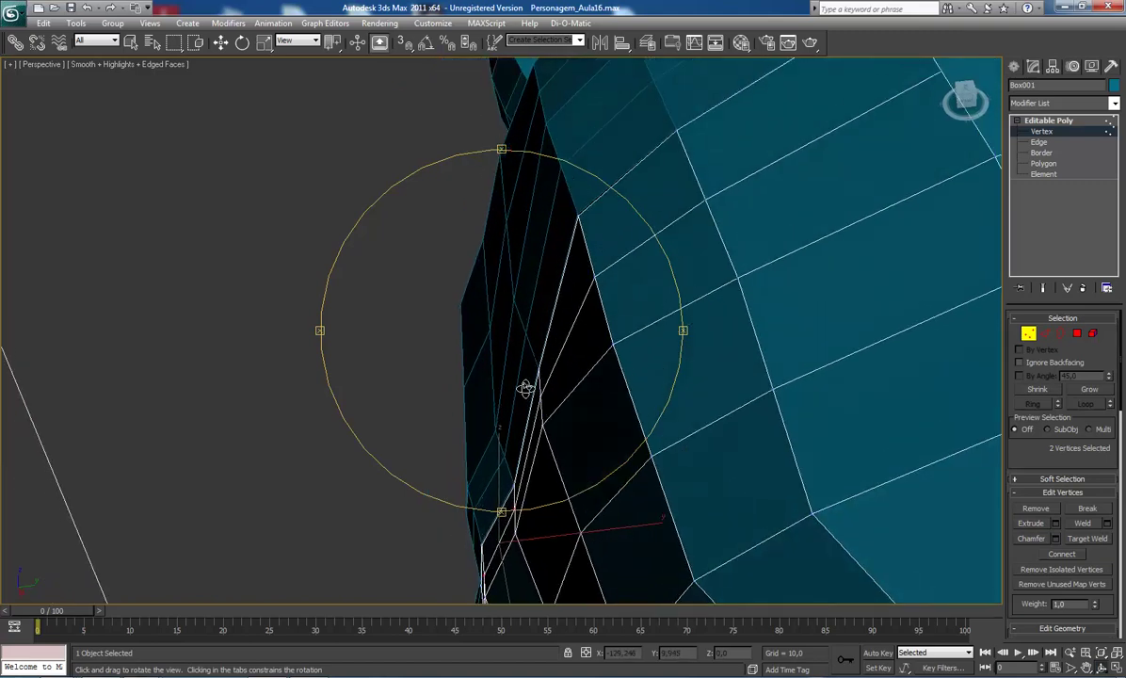
pyautogui.rightClick(532, 380)
pyautogui.click(585, 368)
pyautogui.moveTo(610, 361); pyautogui.dragTo(596, 364)
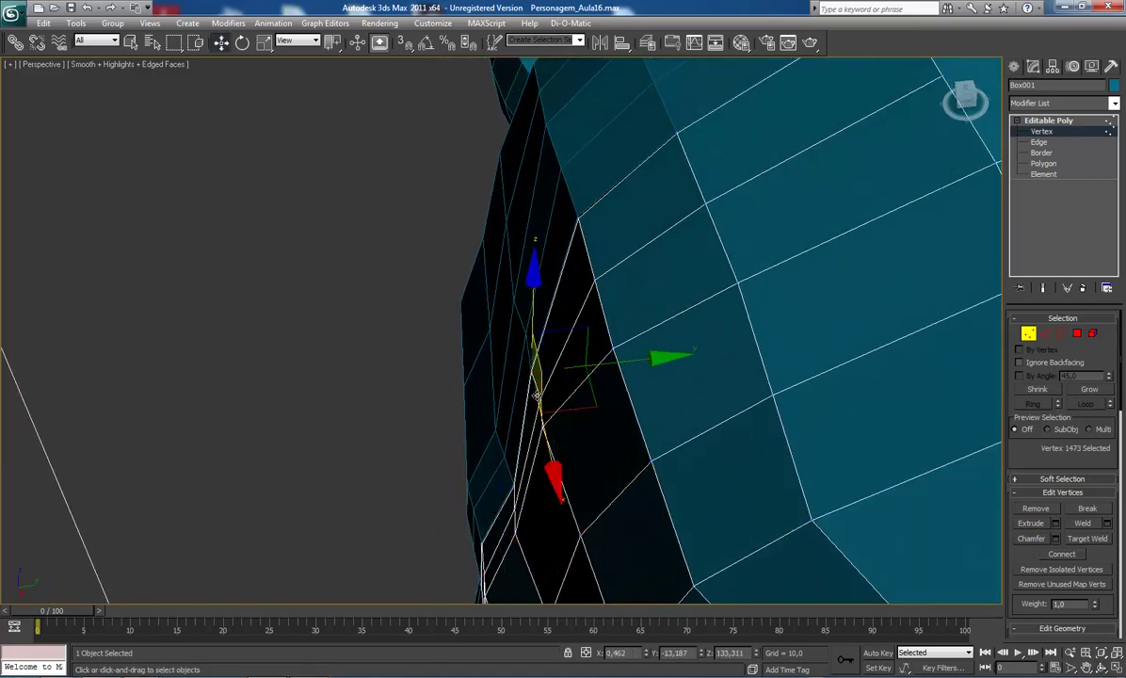
pyautogui.click(538, 395)
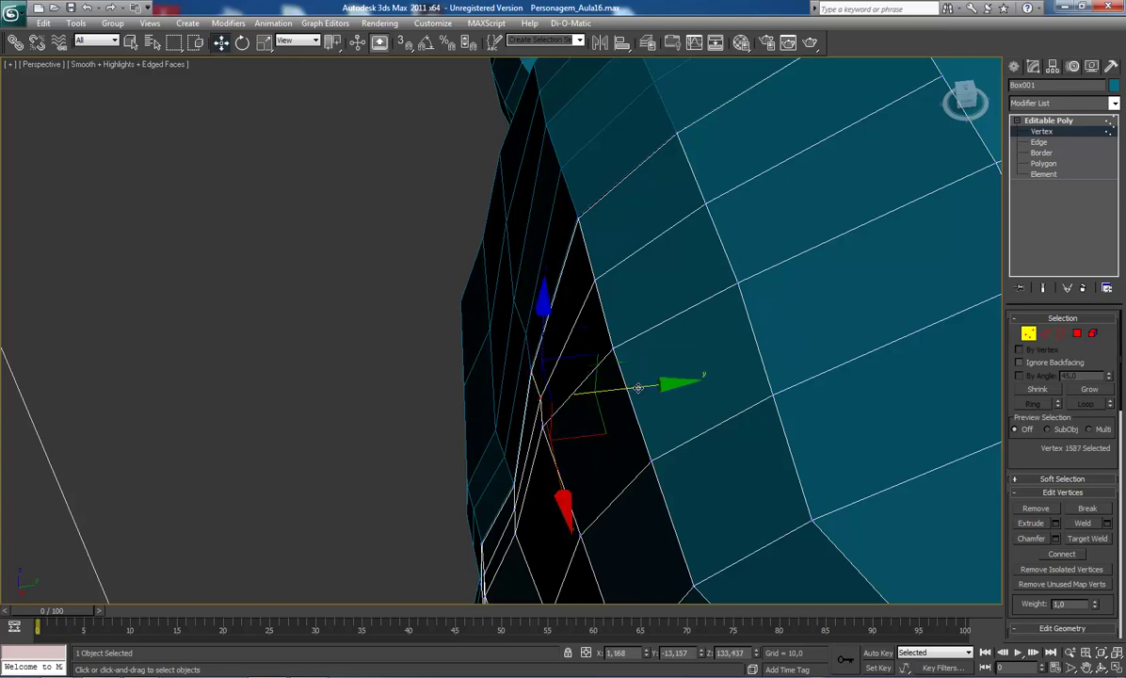
pyautogui.click(535, 377)
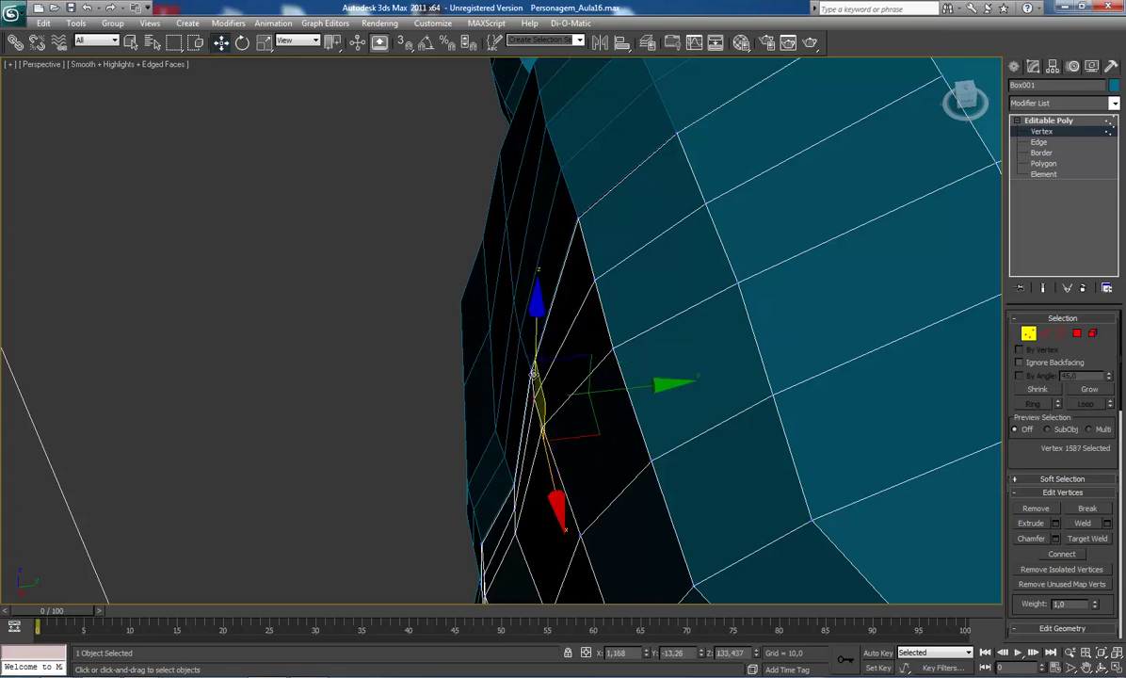
pyautogui.moveTo(569, 380); pyautogui.dragTo(563, 380)
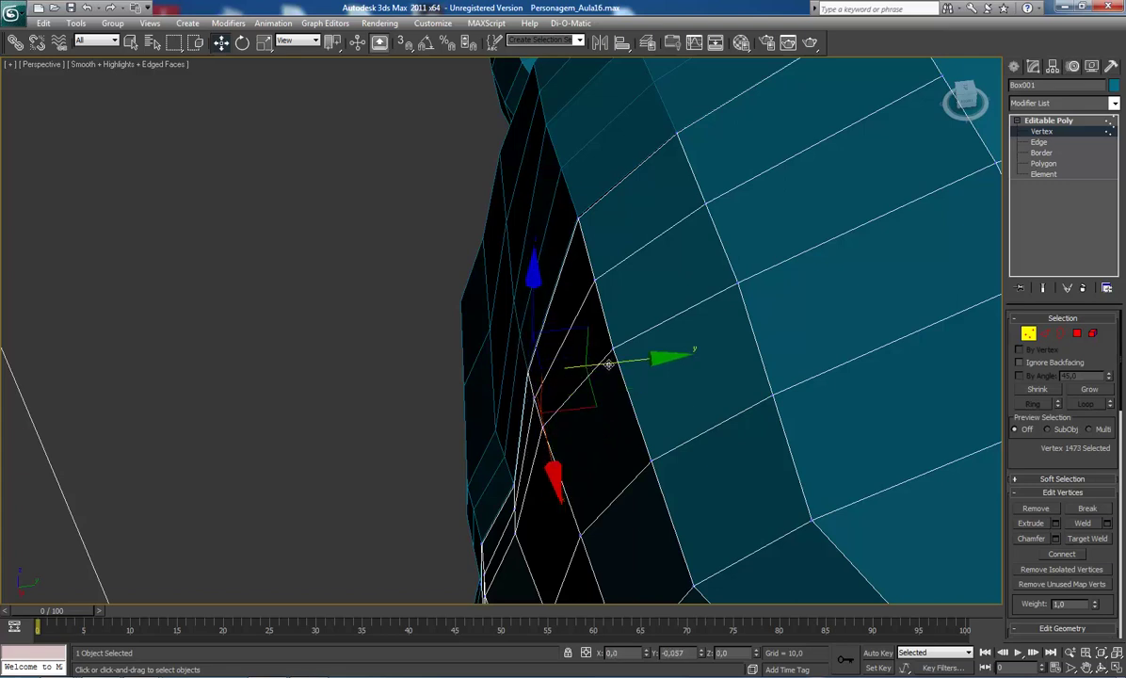
# Step: Nudge the vertex under the chin slightly, then orbit back to face the head front-on
pyautogui.scroll(-10, 620, 381)
pyautogui.moveTo(620, 381)
pyautogui.keyDown('alt'); pyautogui.mouseDown(button='middle')
pyautogui.moveTo(539, 334)
pyautogui.moveTo(558, 351)
pyautogui.moveTo(546, 318)
pyautogui.mouseUp(button='middle'); pyautogui.keyUp('alt')
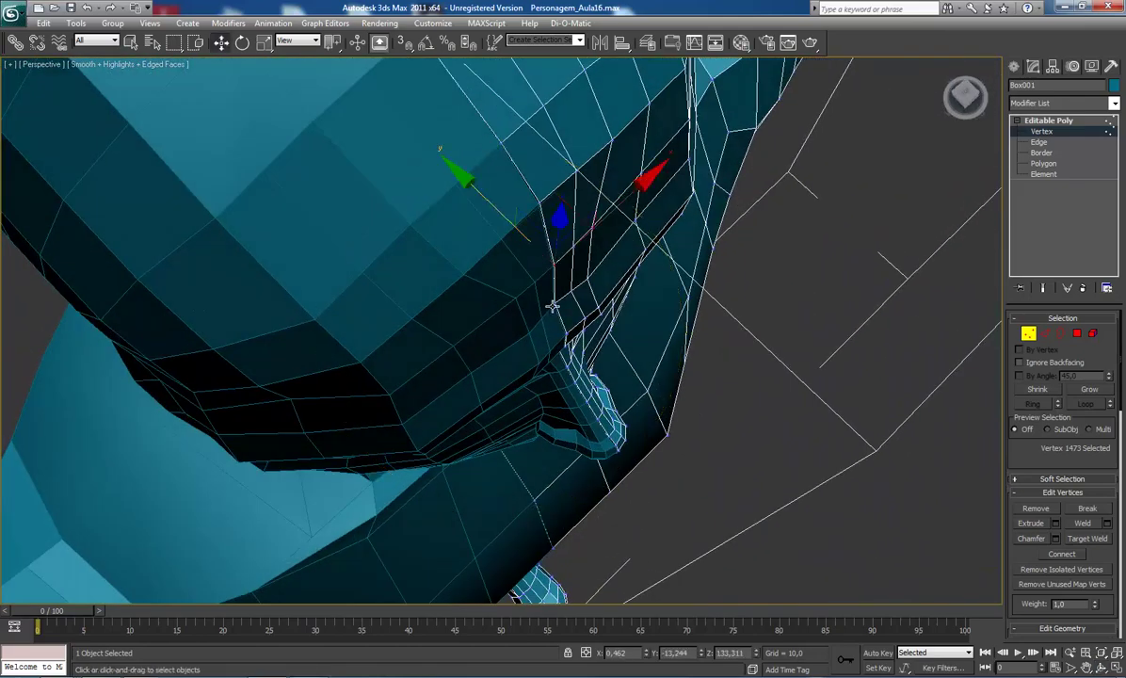
pyautogui.click(553, 306)
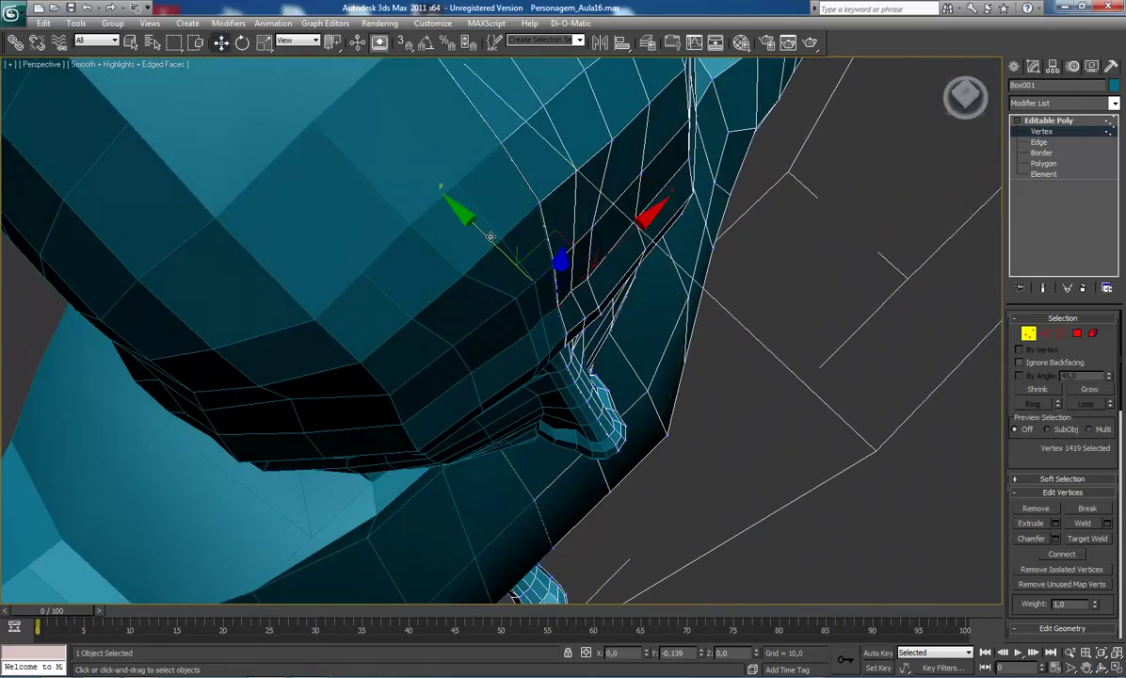
pyautogui.scroll(2, 482, 238)
pyautogui.scroll(2, 609, 361)
pyautogui.scroll(2, 609, 361)
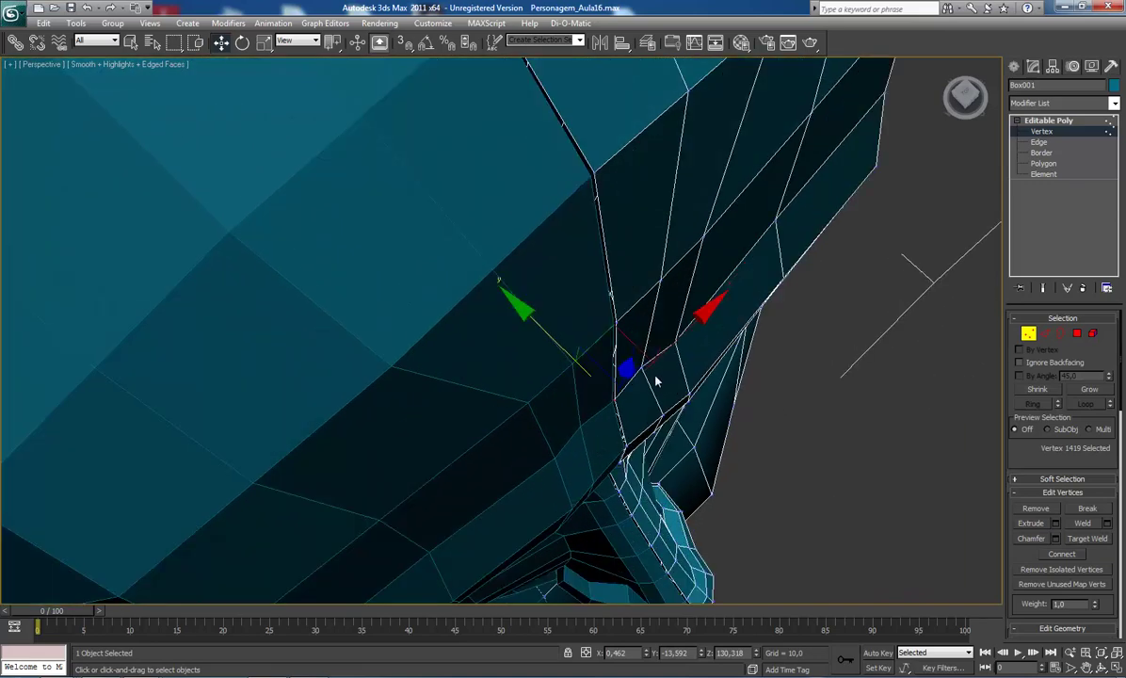
pyautogui.click(612, 326)
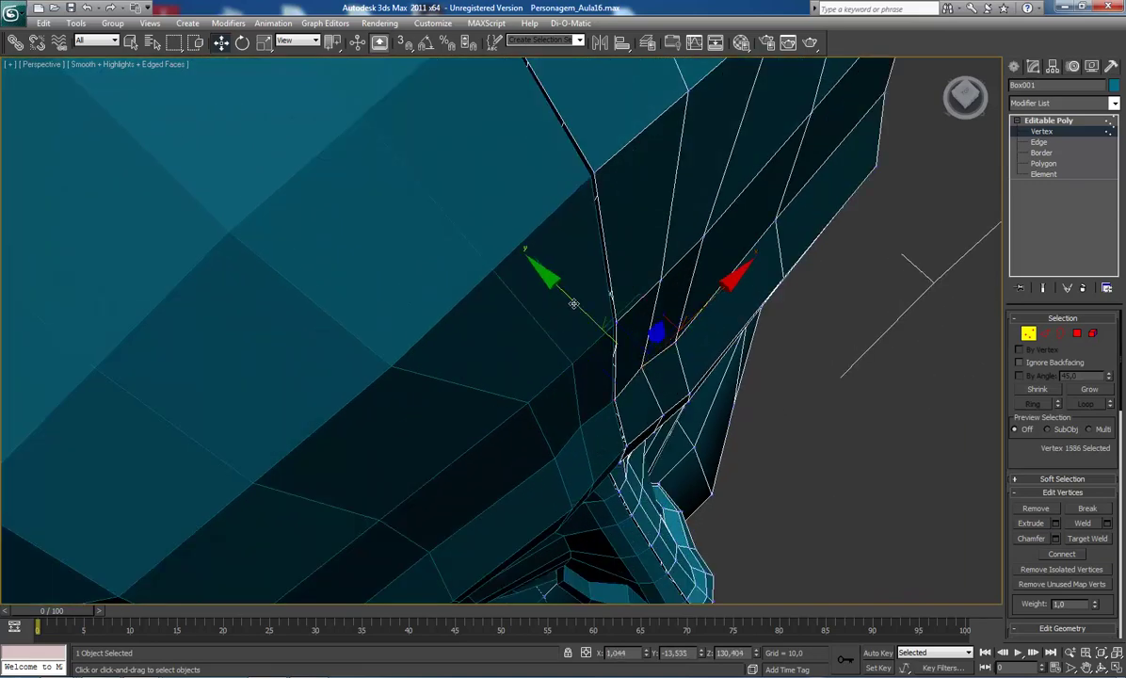
pyautogui.moveTo(575, 306); pyautogui.dragTo(578, 306)
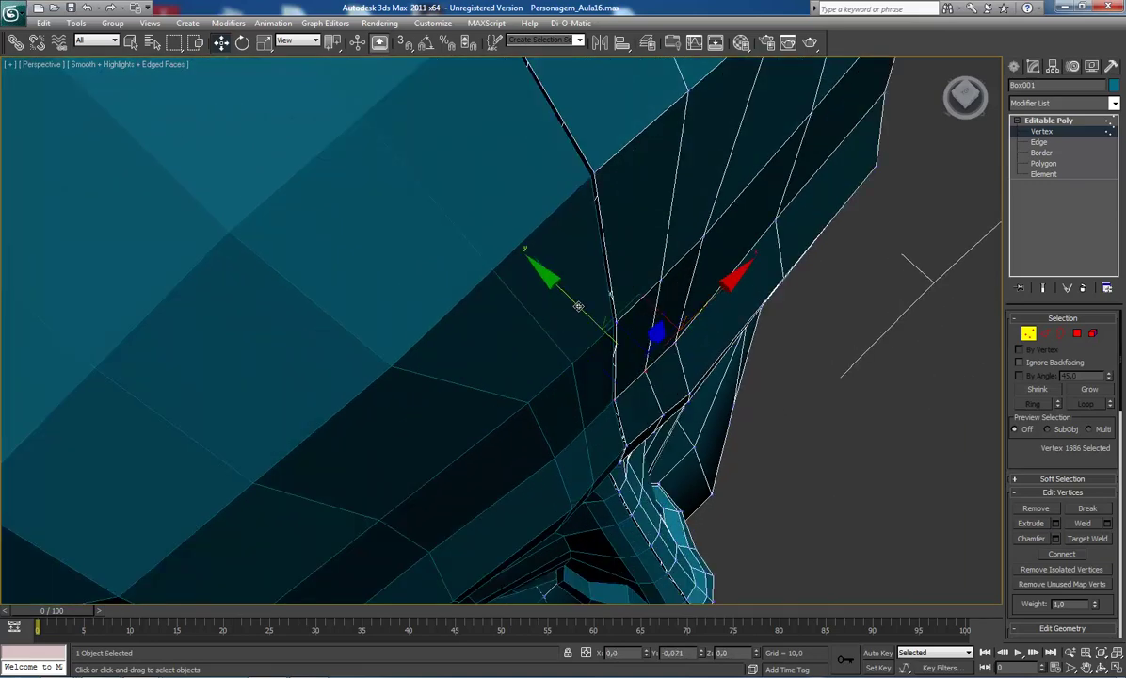
pyautogui.scroll(-2, 616, 394)
pyautogui.scroll(-4, 616, 395)
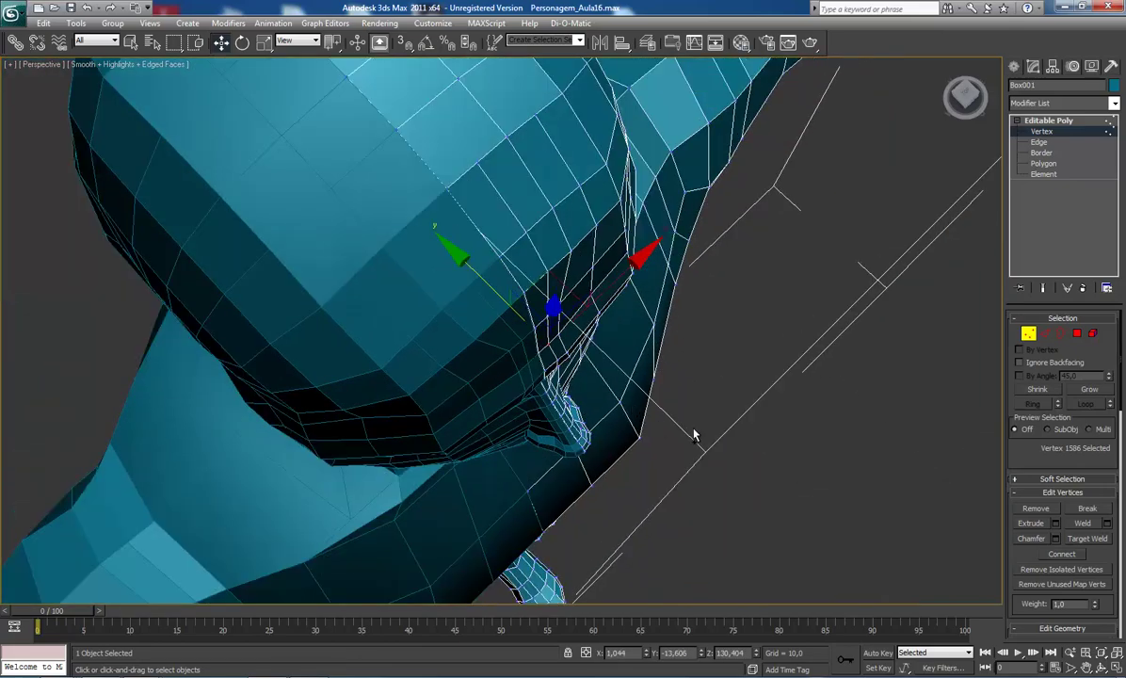
pyautogui.moveTo(652, 414)
pyautogui.keyDown('alt'); pyautogui.mouseDown(button='middle')
pyautogui.moveTo(523, 317)
pyautogui.moveTo(551, 392)
pyautogui.mouseUp(button='middle'); pyautogui.keyUp('alt')
pyautogui.scroll(-3, 536, 359)
# Step: Frame the whole head and neck, switch to the Front view, and zoom in on the forehead
pyautogui.scroll(3, 540, 402)
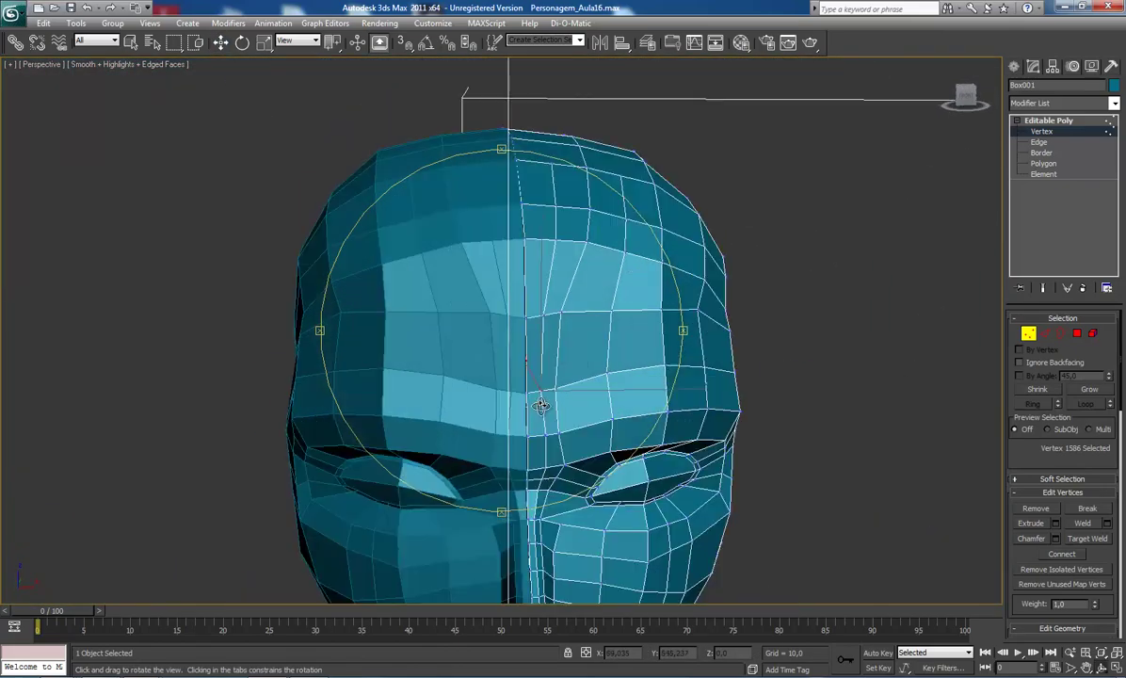
pyautogui.scroll(1, 532, 401)
pyautogui.scroll(1, 532, 400)
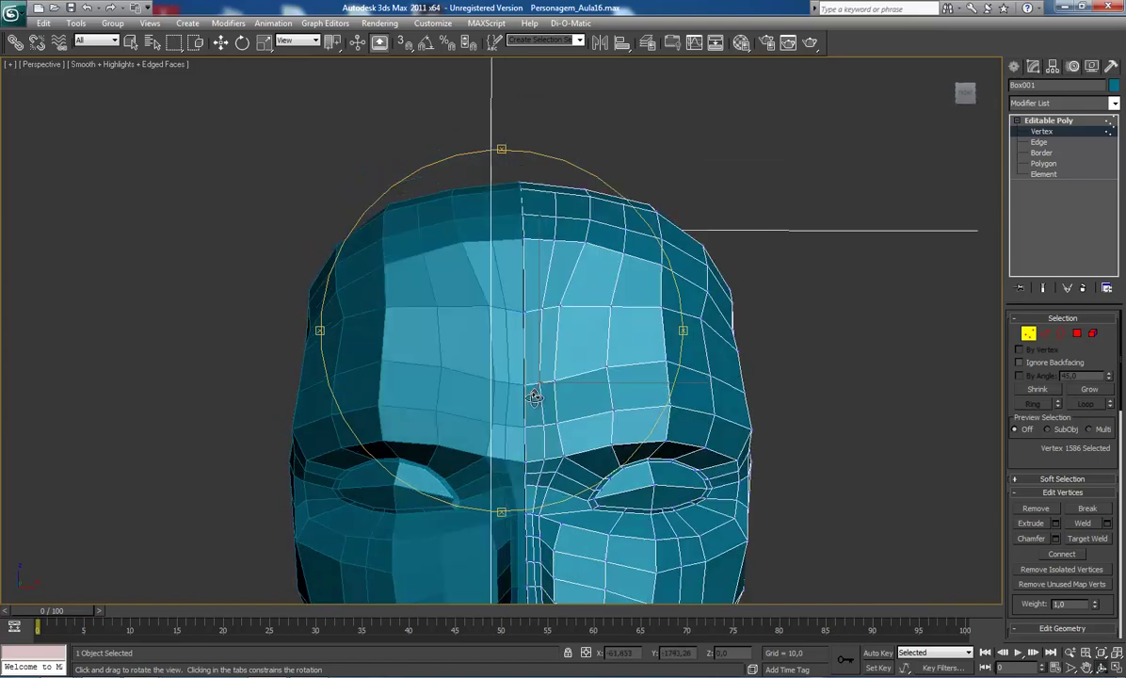
pyautogui.scroll(2, 536, 415)
pyautogui.scroll(-4, 541, 430)
pyautogui.scroll(-2, 523, 377)
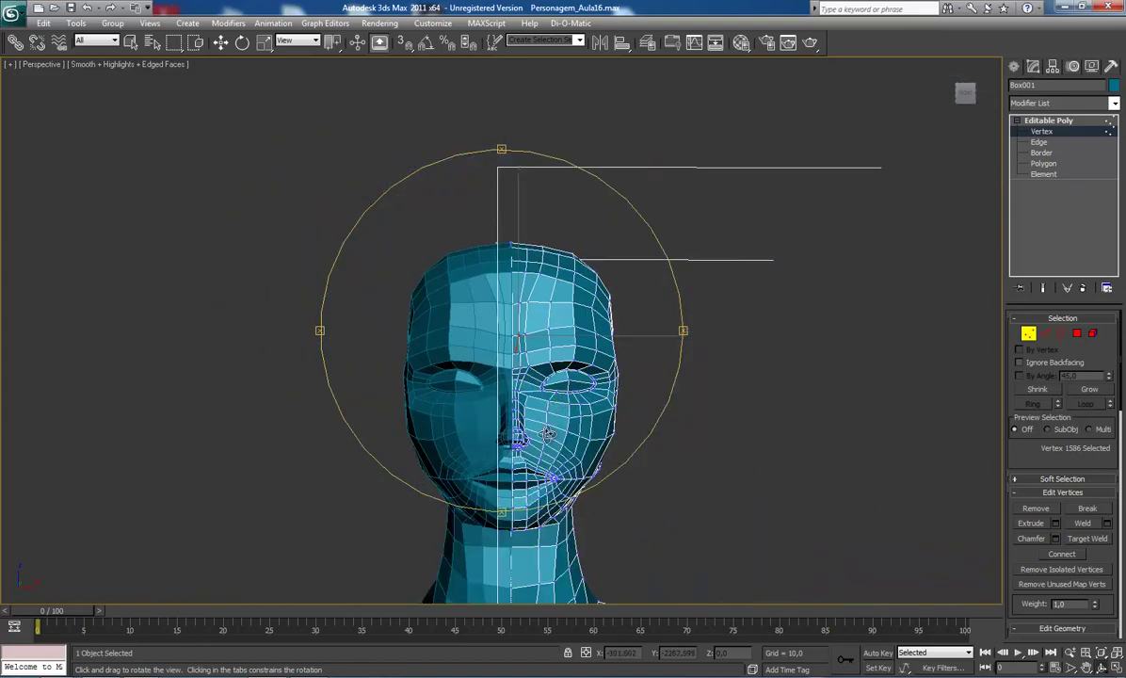
pyautogui.moveTo(518, 377); pyautogui.dragTo(559, 337, button='middle')
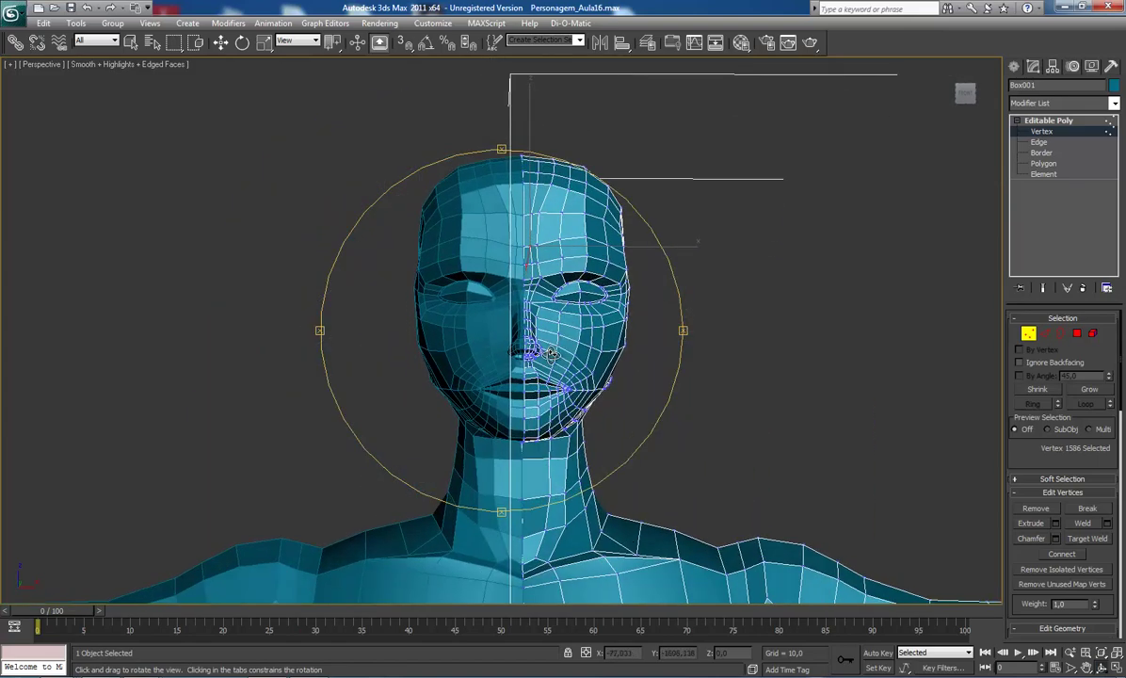
pyautogui.press('f')
pyautogui.scroll(3, 530, 369)
pyautogui.scroll(2, 537, 384)
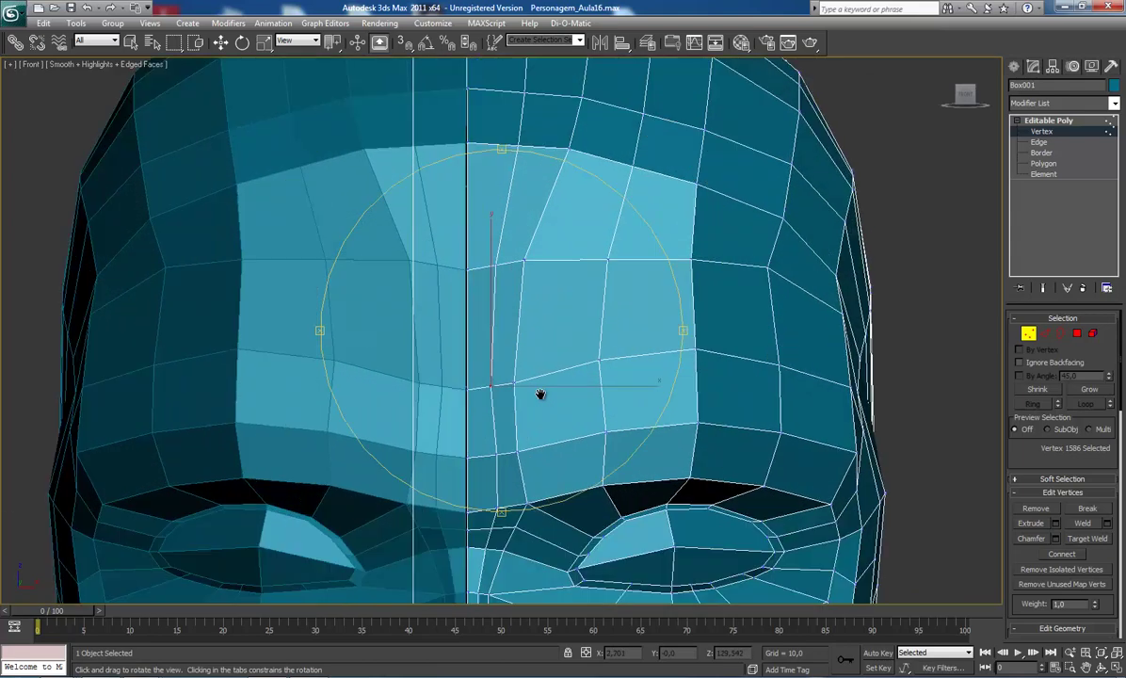
# Step: Move the right forehead and temple vertices slightly down and the side vertex inward
pyautogui.press('w')
pyautogui.click(671, 283)
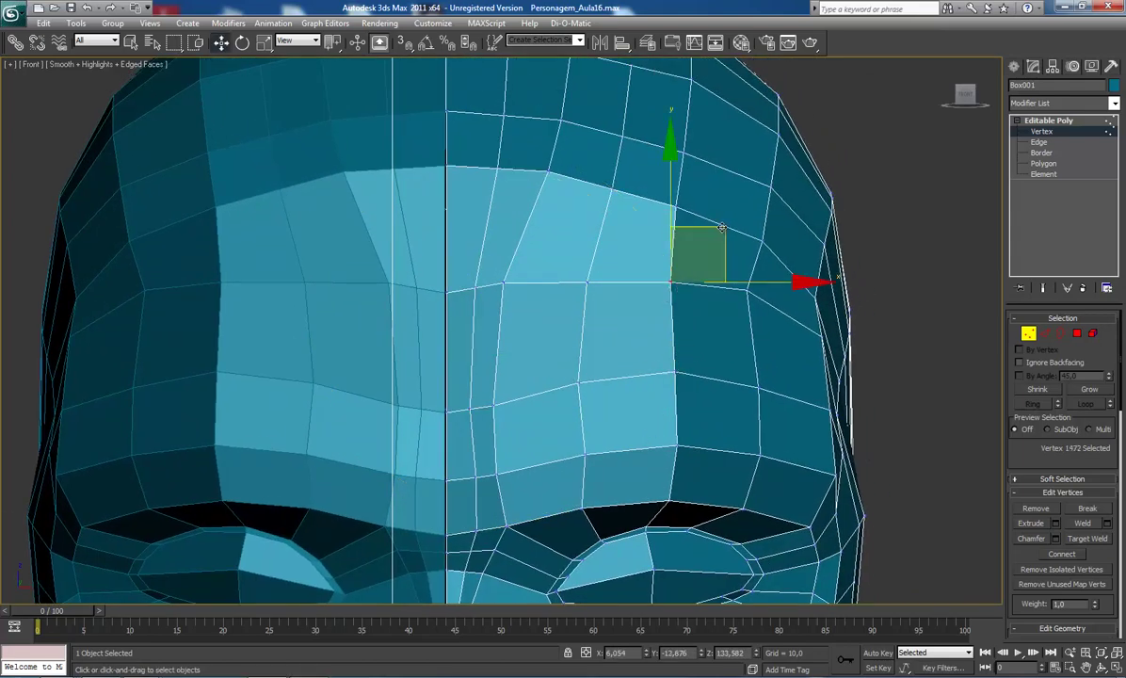
pyautogui.moveTo(725, 235); pyautogui.dragTo(725, 245)
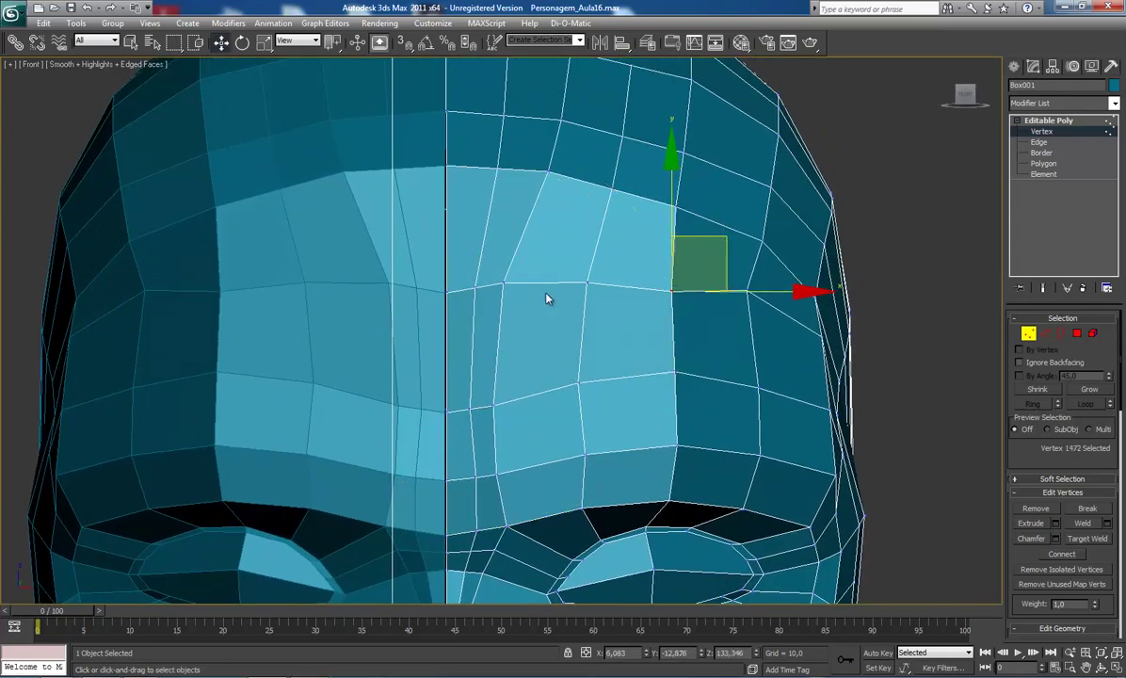
pyautogui.click(746, 288)
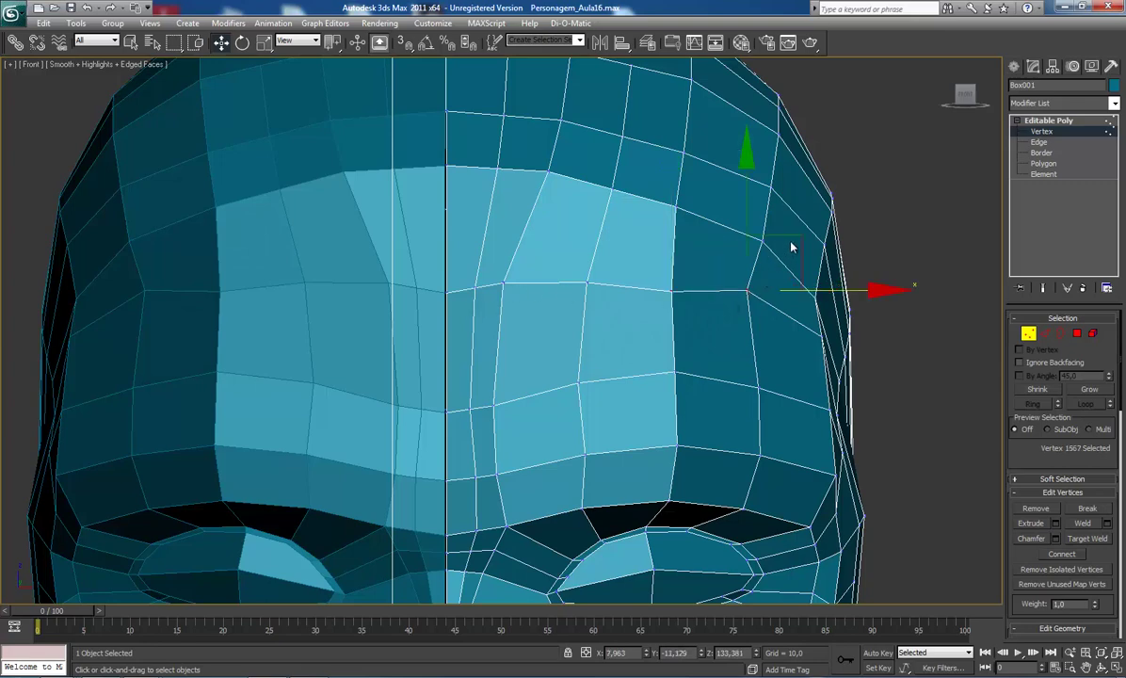
pyautogui.click(686, 305)
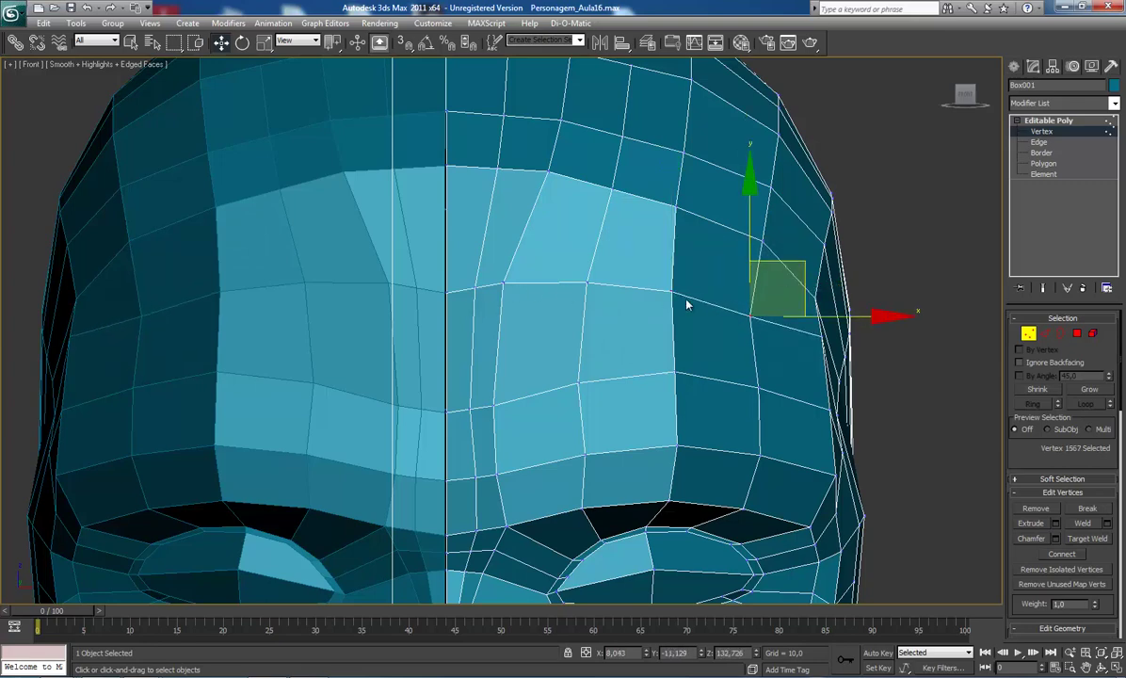
pyautogui.click(812, 337)
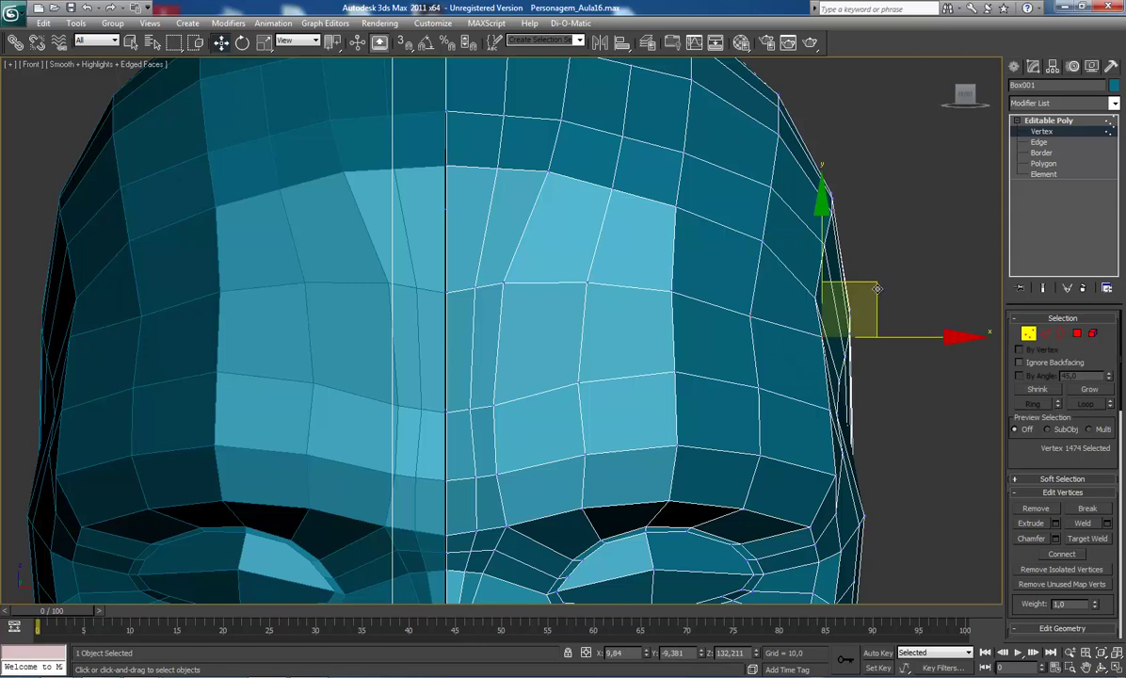
pyautogui.click(834, 410)
pyautogui.moveTo(887, 357); pyautogui.dragTo(867, 361)
# Step: Recentre the view and select a vertex on the head's right outline
pyautogui.scroll(-3, 850, 521)
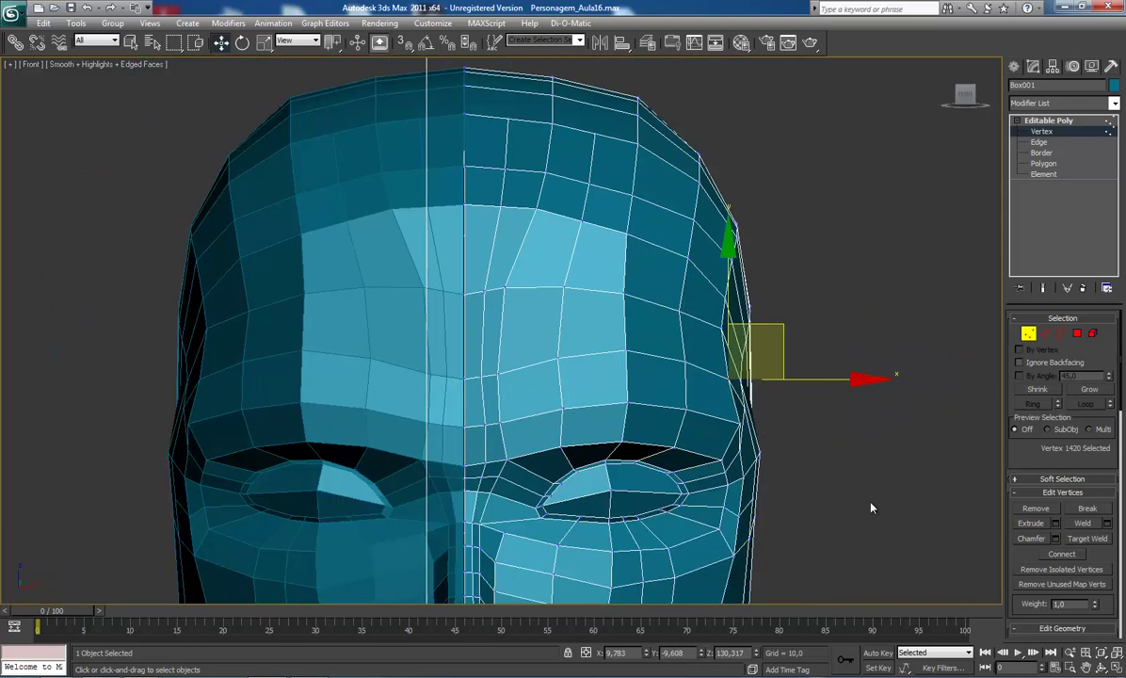
pyautogui.scroll(-4, 812, 469)
pyautogui.scroll(1, 787, 460)
pyautogui.scroll(4, 787, 460)
pyautogui.moveTo(734, 445); pyautogui.dragTo(723, 458, button='middle')
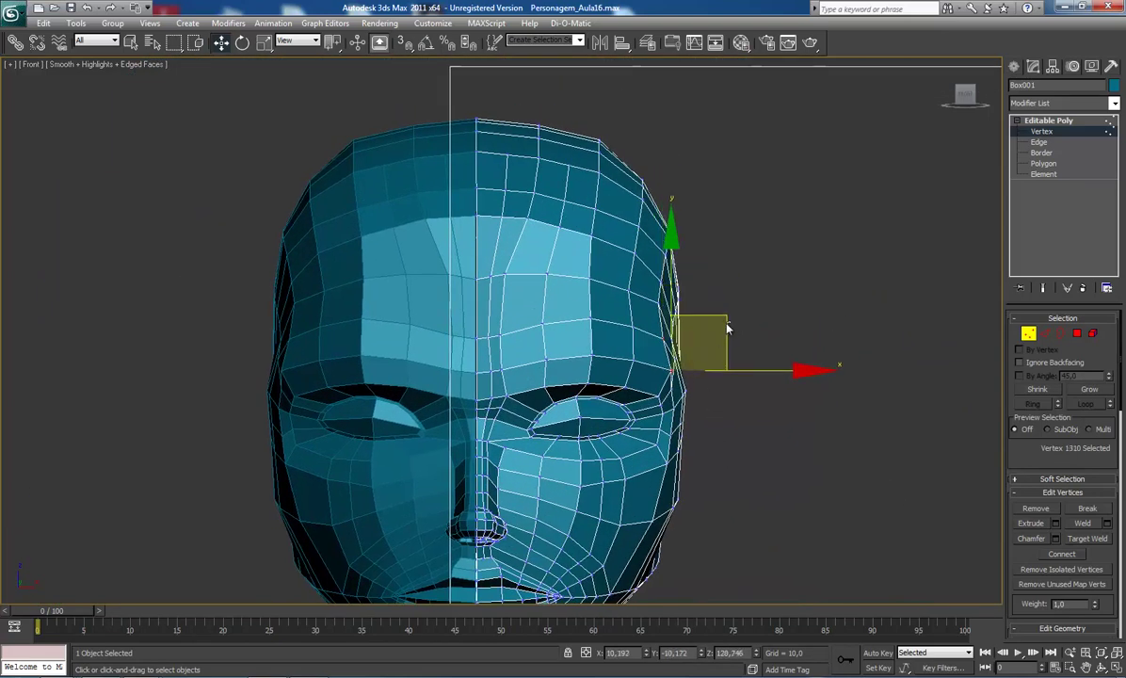
pyautogui.click(729, 329)
pyautogui.click(678, 371)
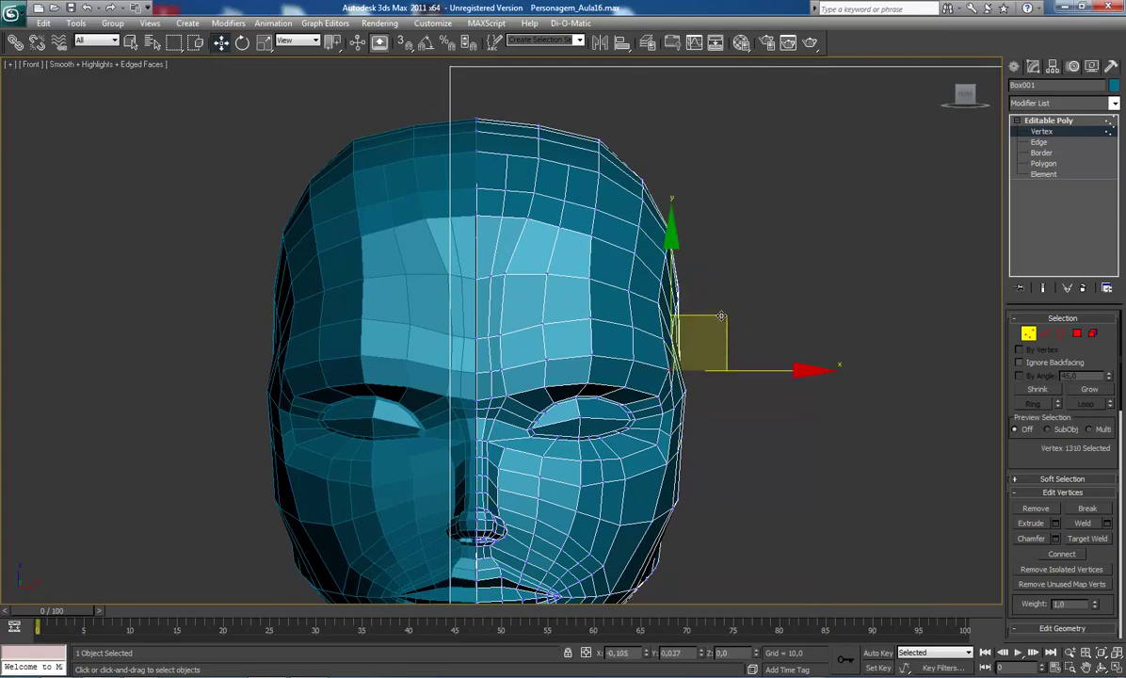
pyautogui.scroll(-4, 645, 344)
pyautogui.scroll(2, 629, 484)
pyautogui.moveTo(629, 484); pyautogui.dragTo(639, 391, button='middle')
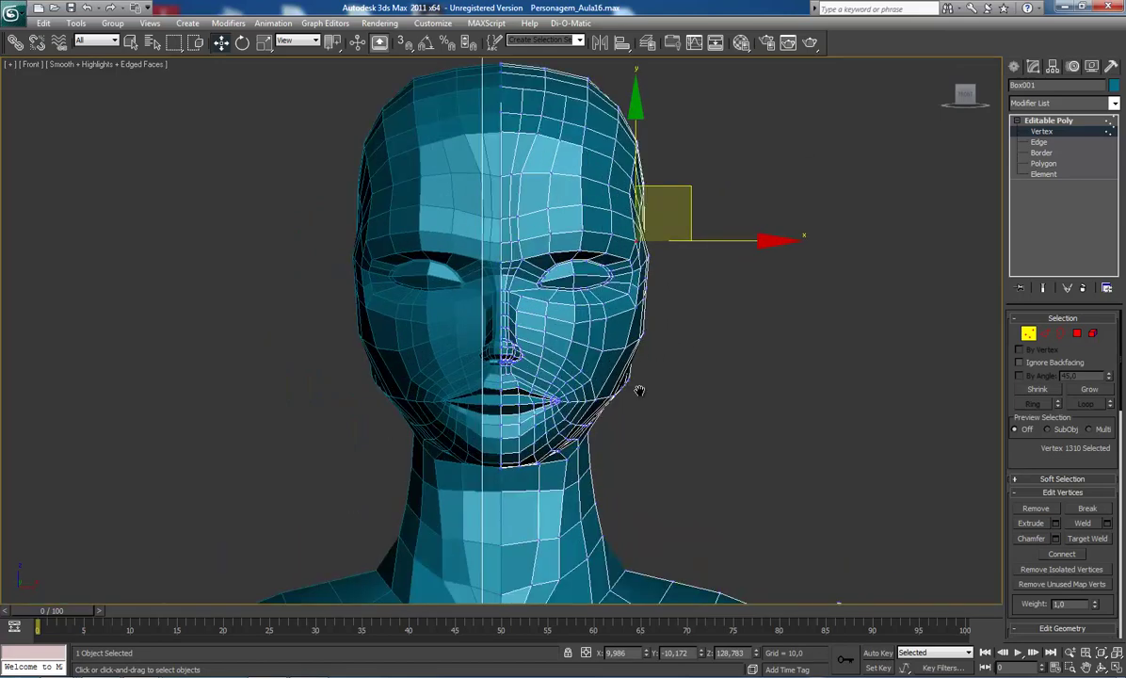
# Step: Zoom in on the eyes and region-select the two vertices at the right eye's inner corner
pyautogui.scroll(1, 593, 372)
pyautogui.scroll(1, 561, 358)
pyautogui.scroll(1, 565, 372)
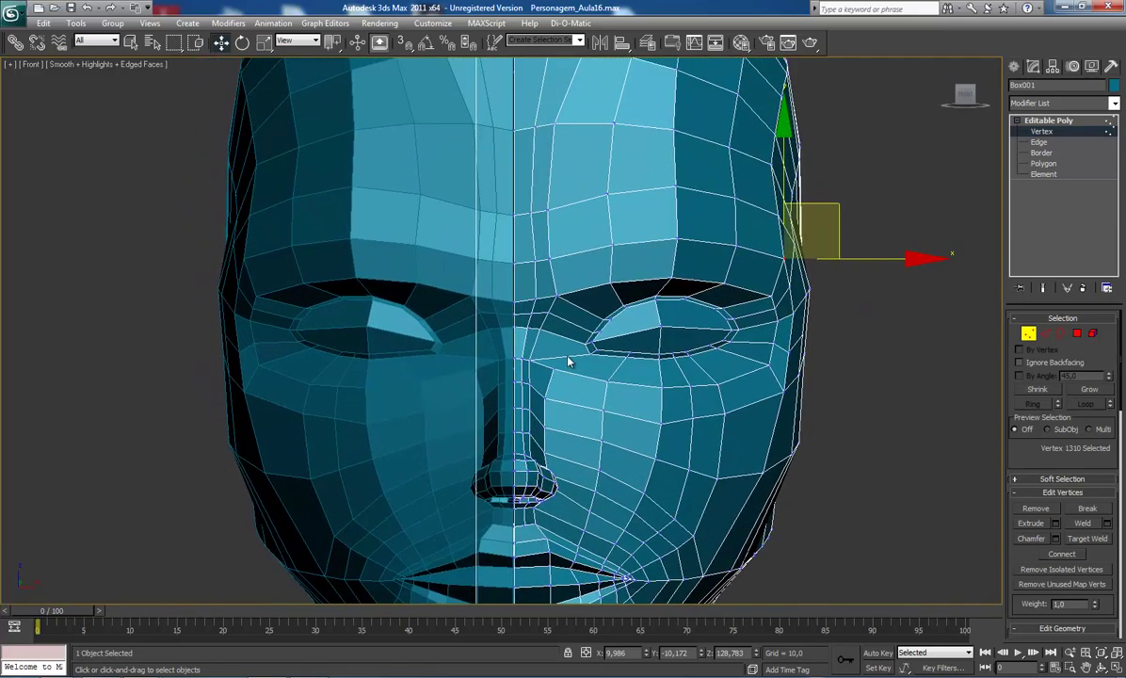
pyautogui.scroll(-2, 567, 362)
pyautogui.scroll(1, 575, 351)
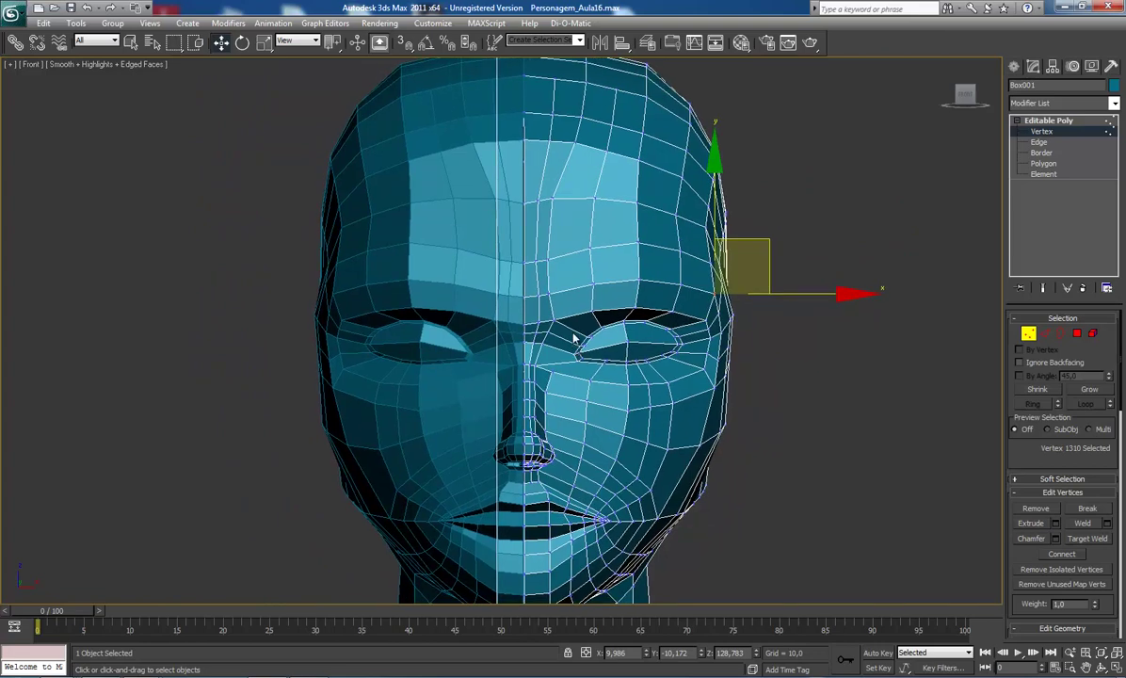
pyautogui.moveTo(577, 351); pyautogui.dragTo(560, 365, button='middle')
pyautogui.scroll(1, 558, 365)
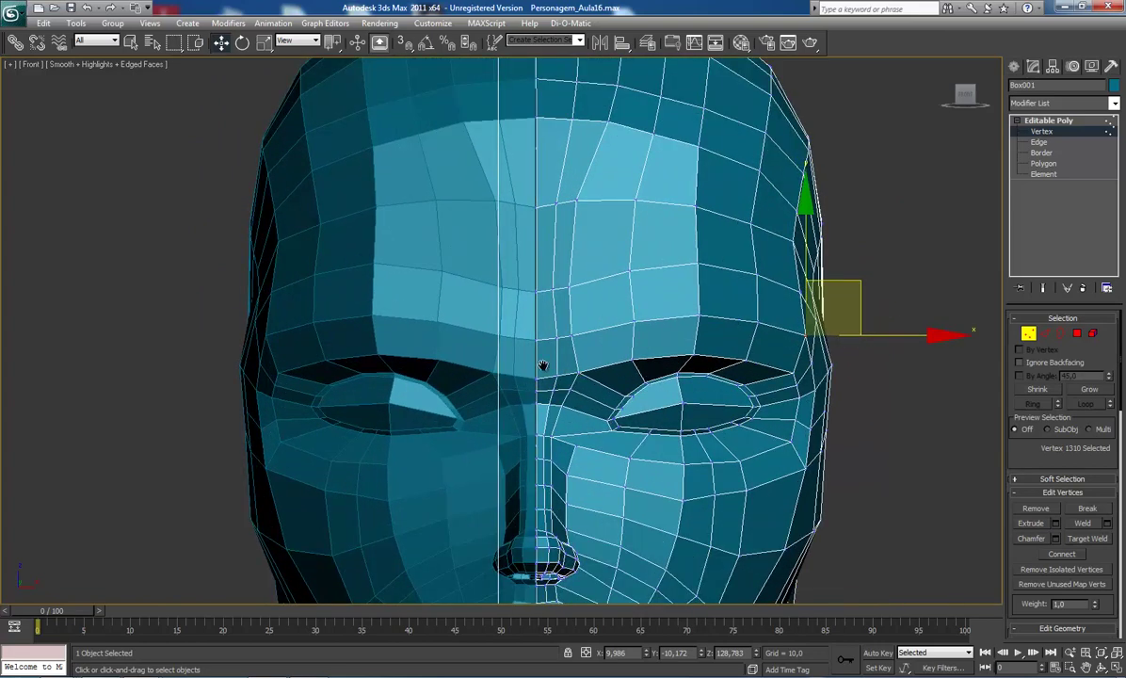
pyautogui.scroll(1, 549, 382)
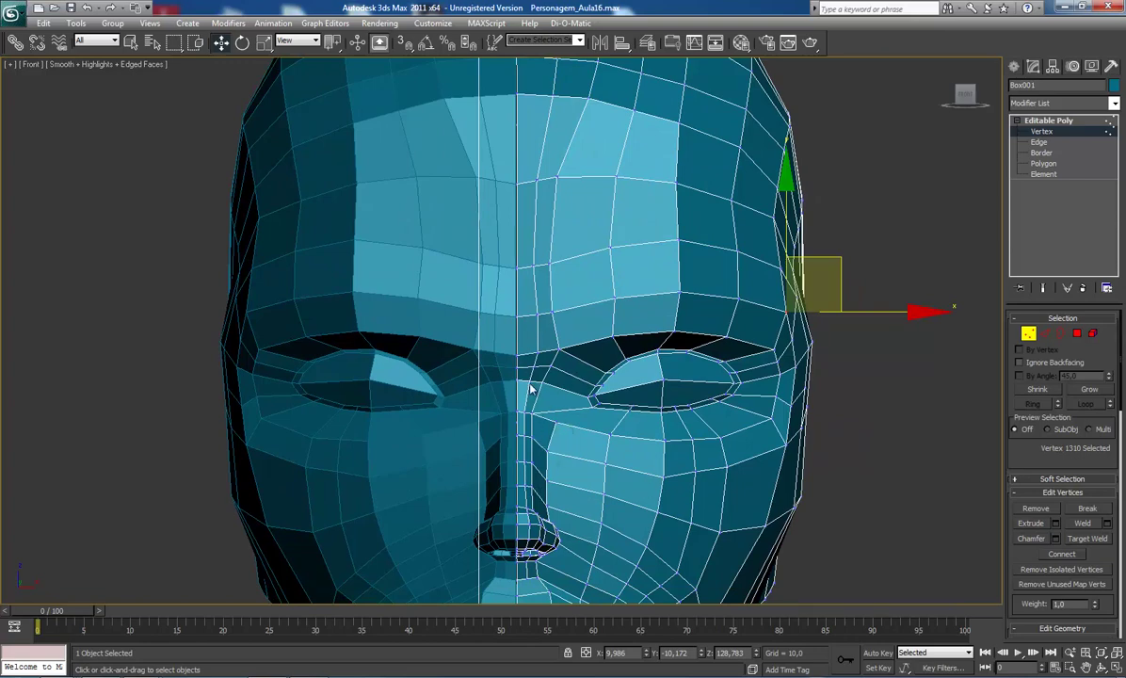
pyautogui.scroll(-3, 573, 369)
pyautogui.scroll(3, 571, 392)
pyautogui.scroll(2, 575, 434)
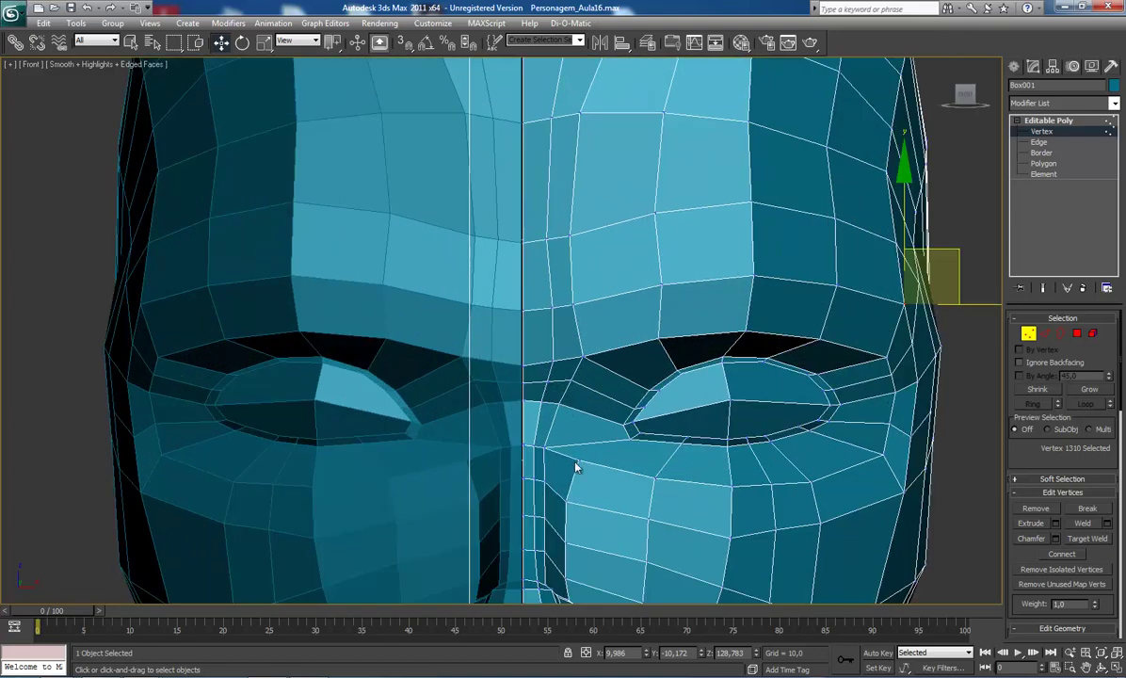
pyautogui.scroll(-3, 597, 390)
pyautogui.scroll(2, 590, 402)
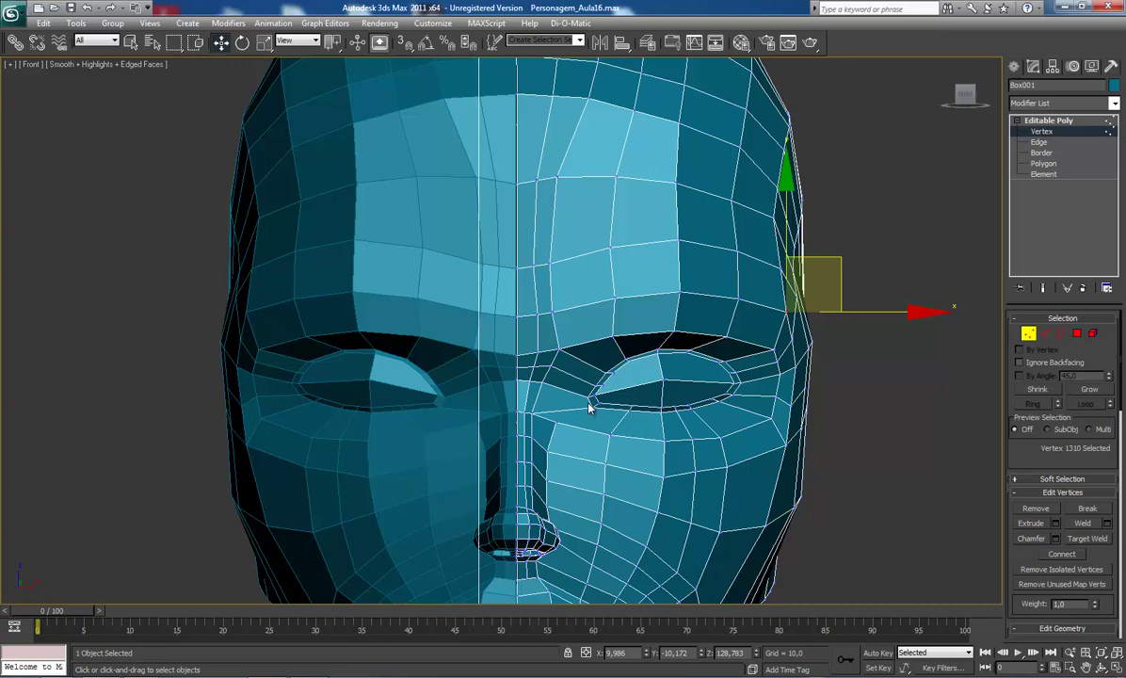
pyautogui.scroll(2, 590, 405)
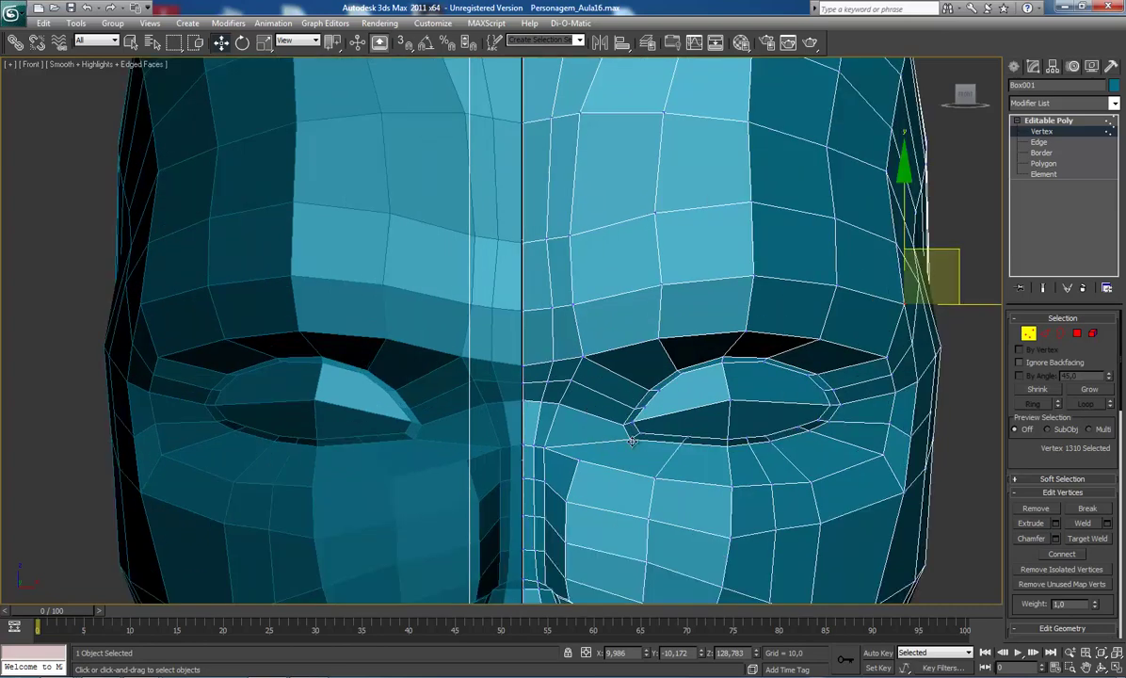
pyautogui.moveTo(612, 407); pyautogui.dragTo(650, 445)
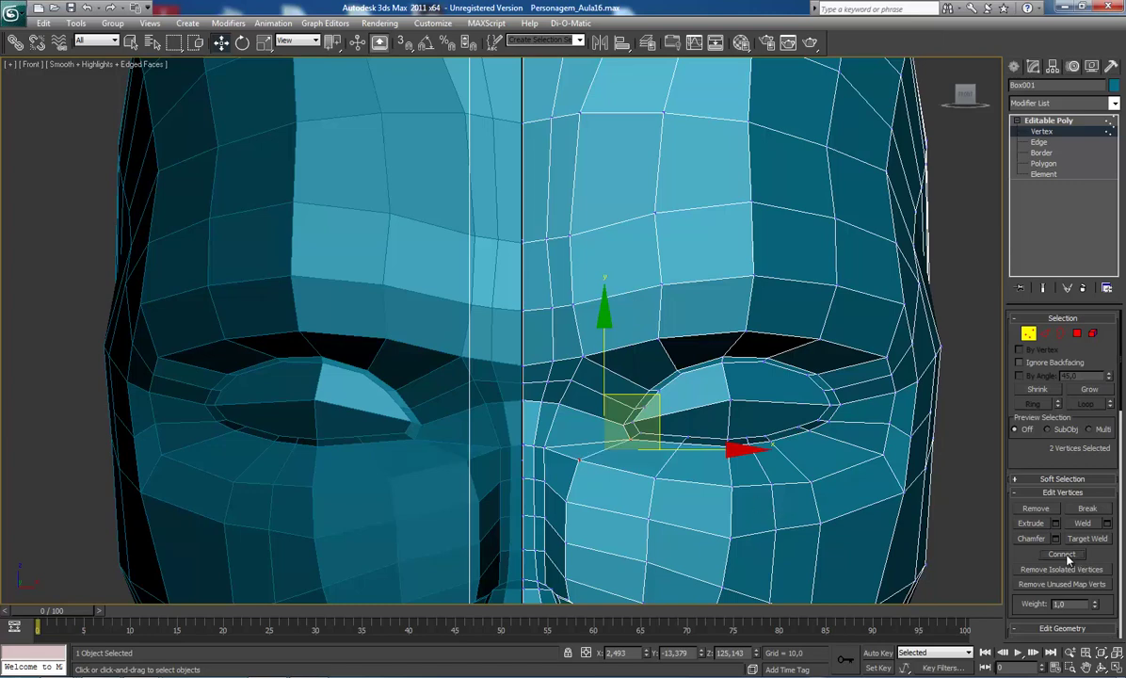
# Step: Select the edge at the inner eye corner at Edge level and remove it
pyautogui.press('2')
pyautogui.click(580, 445)
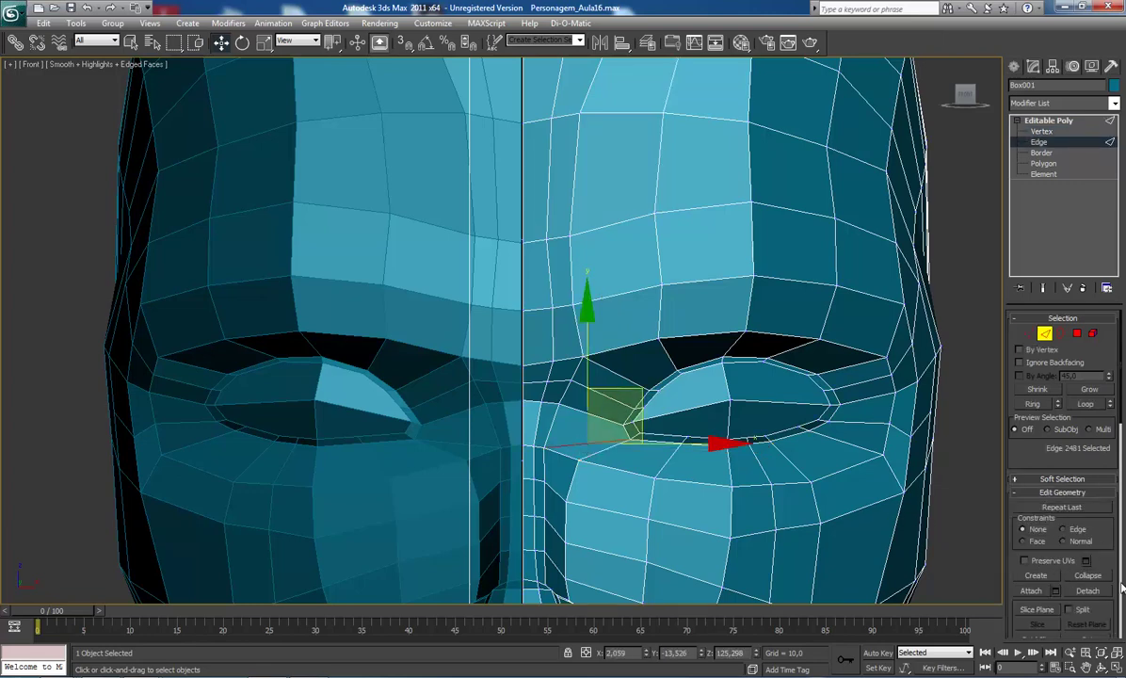
pyautogui.scroll(-3, 1061, 544)
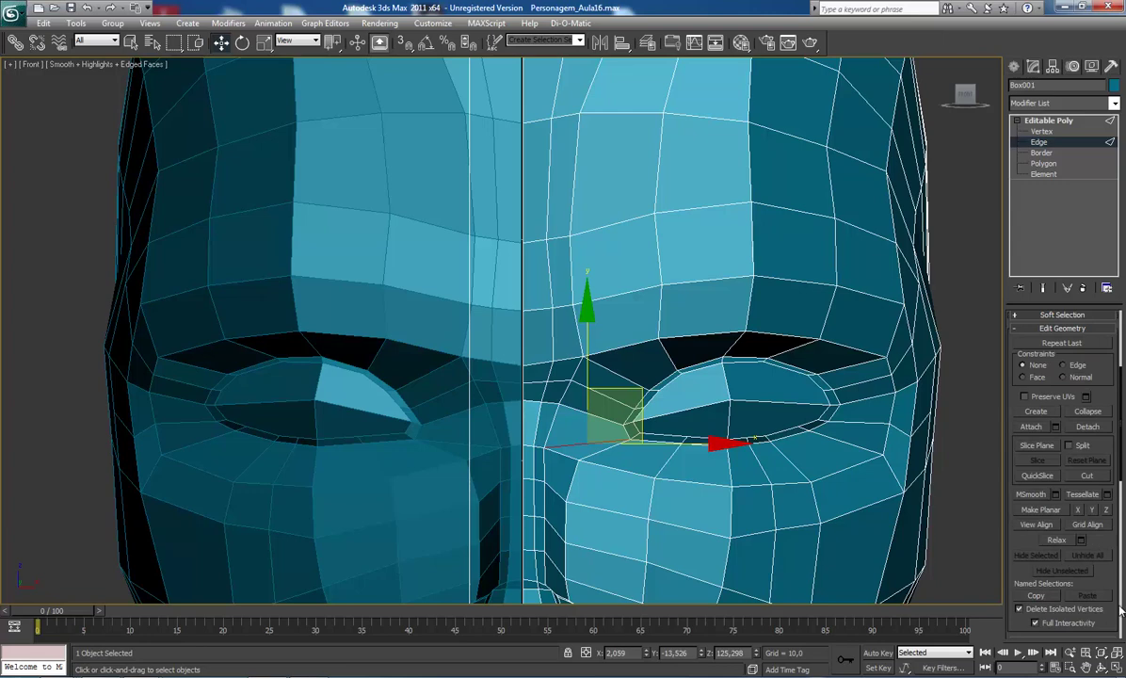
pyautogui.scroll(-3, 1121, 612)
pyautogui.click(1036, 510)
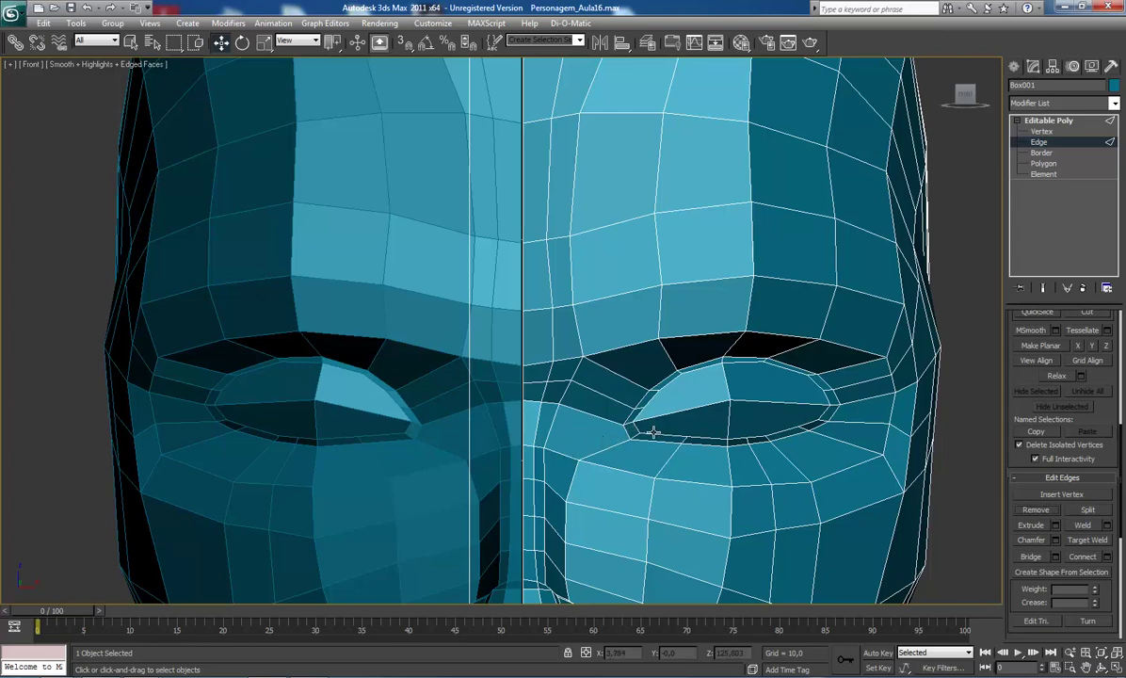
# Step: Select the inner eye-corner edge of the head and bring Edit Geometry into view in the Command Panel
pyautogui.click(639, 429)
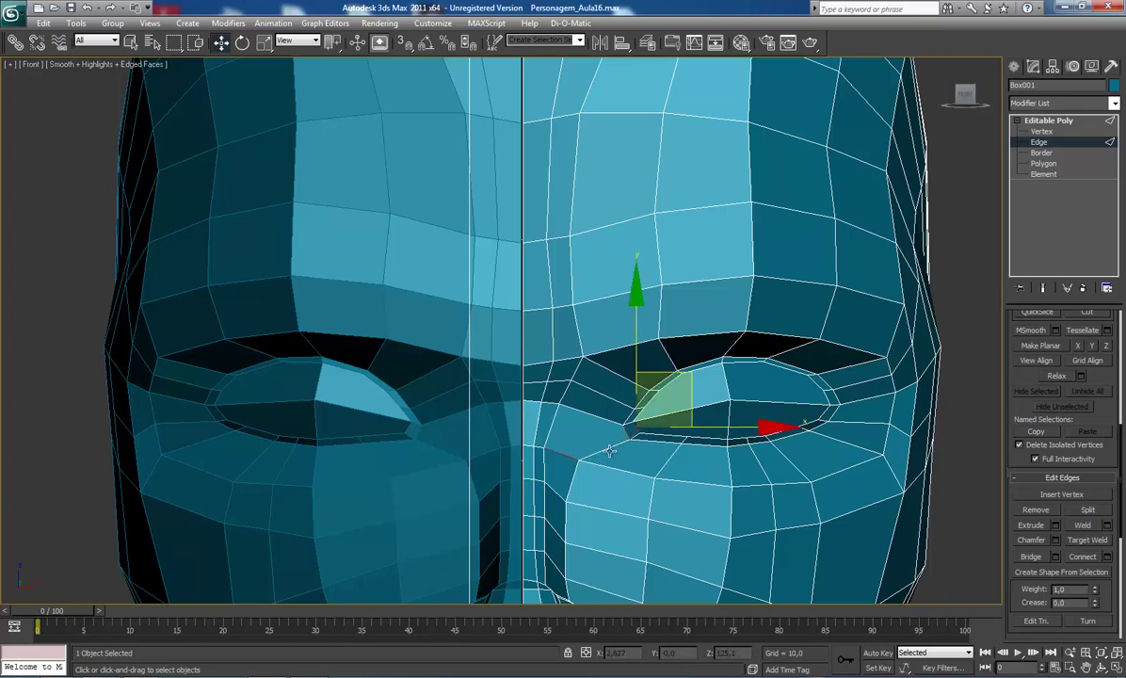
pyautogui.rightClick(642, 469)
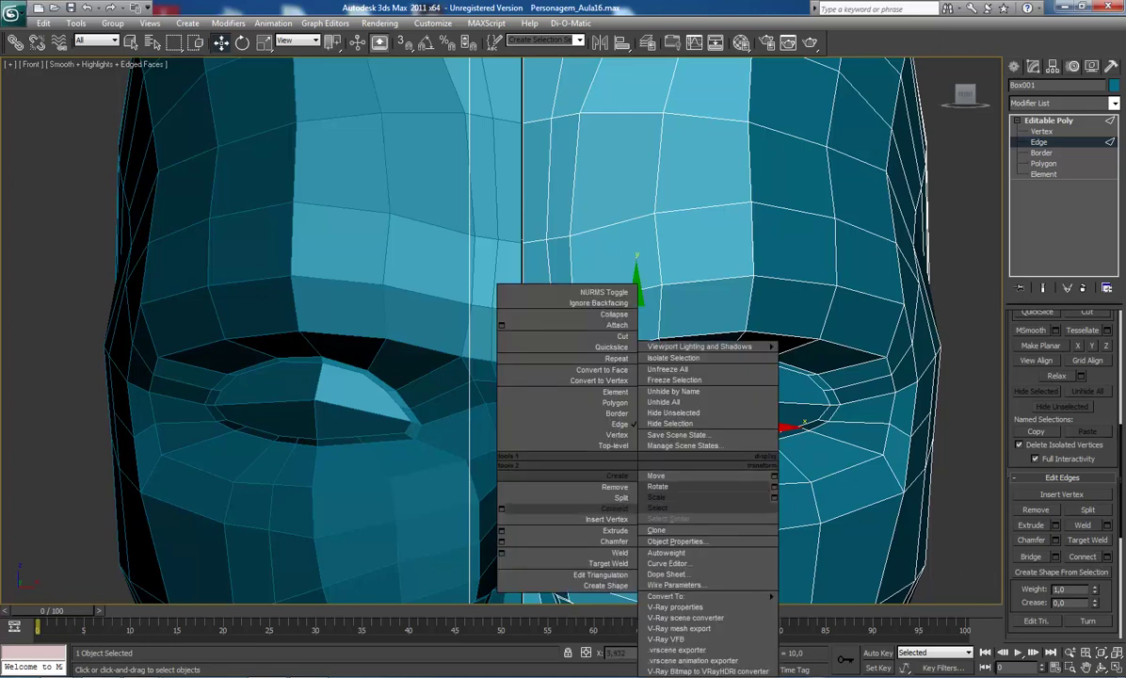
pyautogui.click(1121, 593)
pyautogui.scroll(-5, 1121, 599)
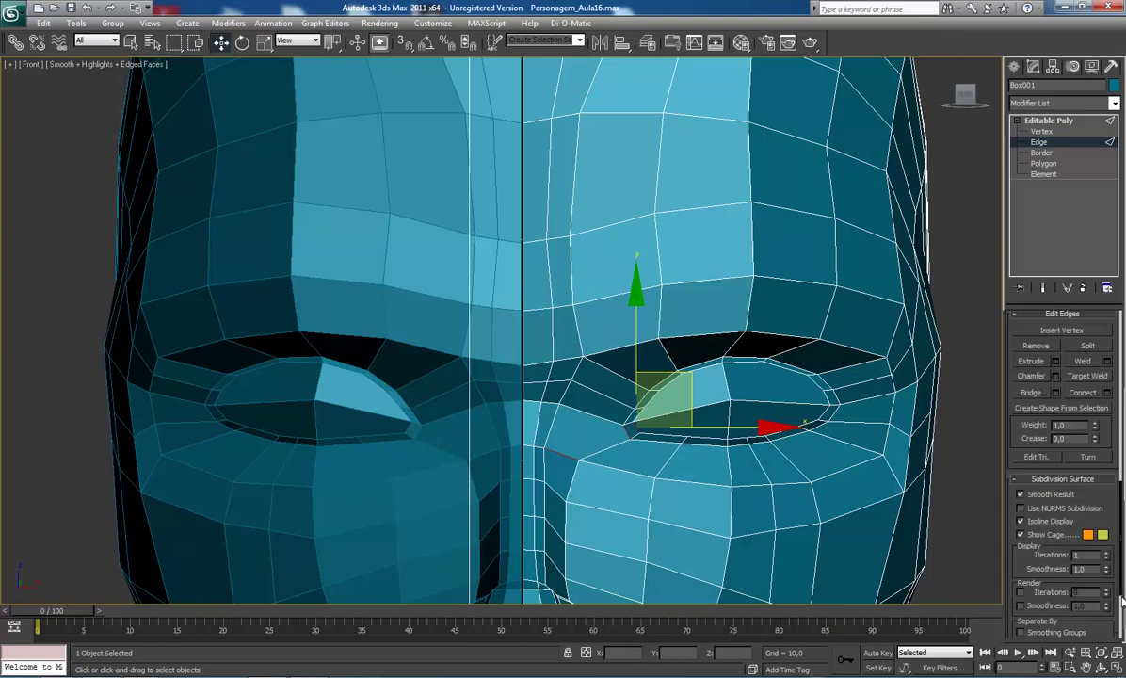
pyautogui.scroll(-3, 1121, 599)
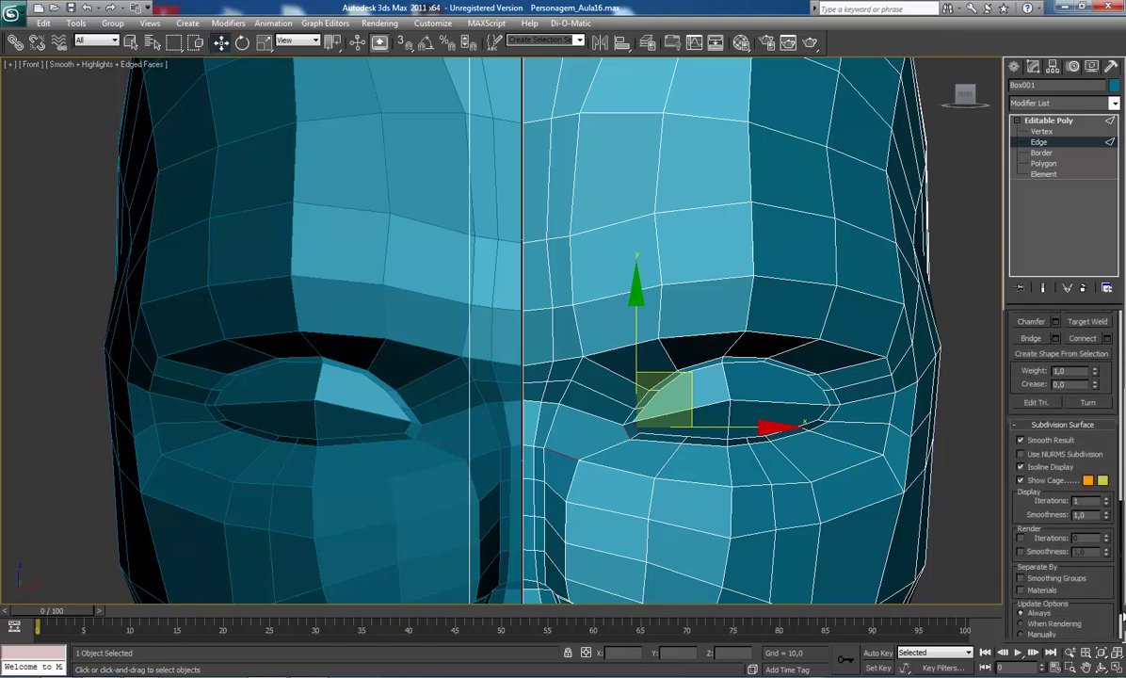
pyautogui.scroll(2, 1064, 470)
pyautogui.scroll(2, 1064, 471)
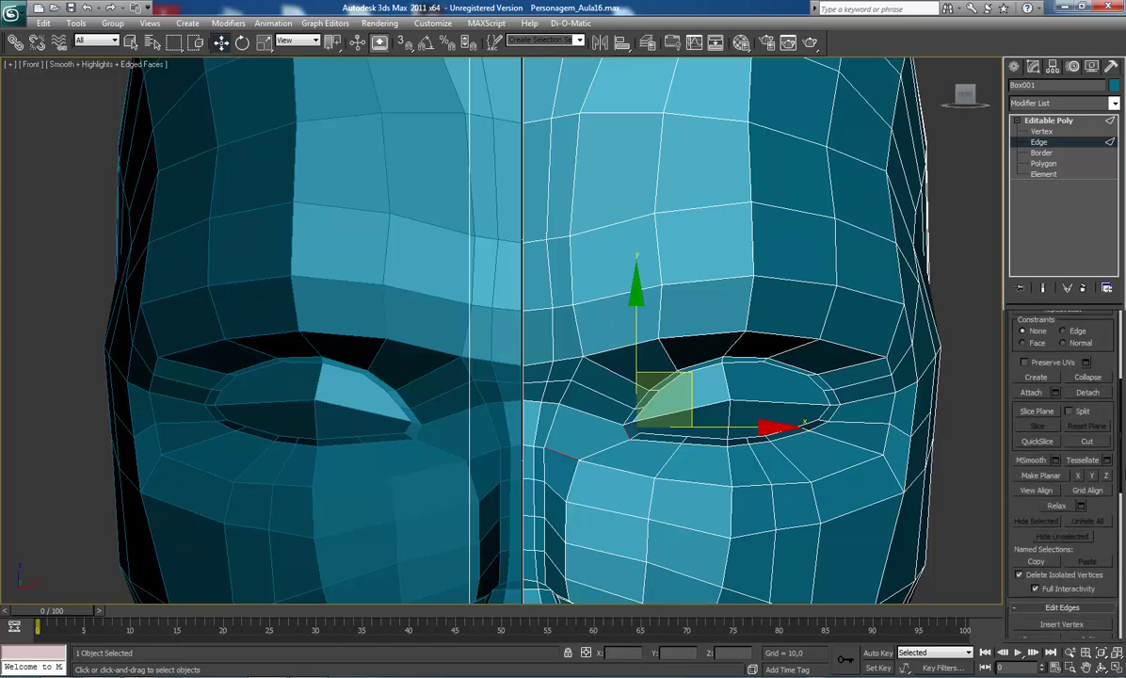
# Step: Activate Cut and select the edge along the lower eyelid
pyautogui.click(1089, 442)
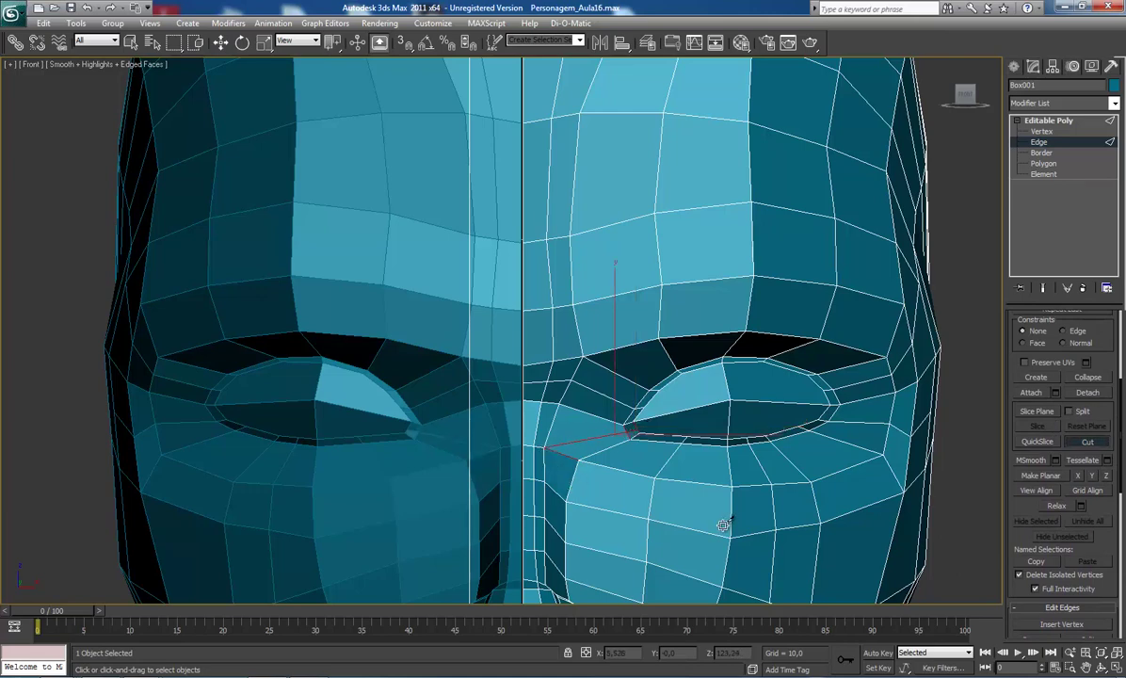
pyautogui.scroll(-4, 724, 528)
pyautogui.scroll(2, 693, 517)
pyautogui.scroll(2, 671, 489)
pyautogui.click(677, 455)
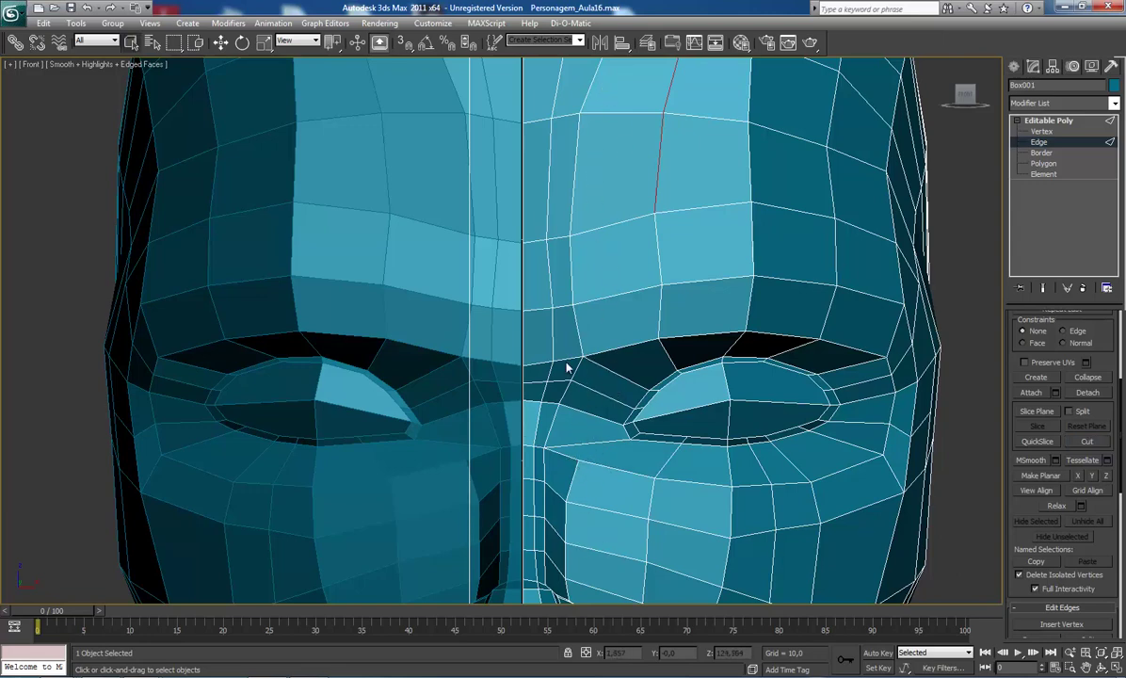
pyautogui.scroll(-4, 568, 367)
pyautogui.scroll(3, 575, 369)
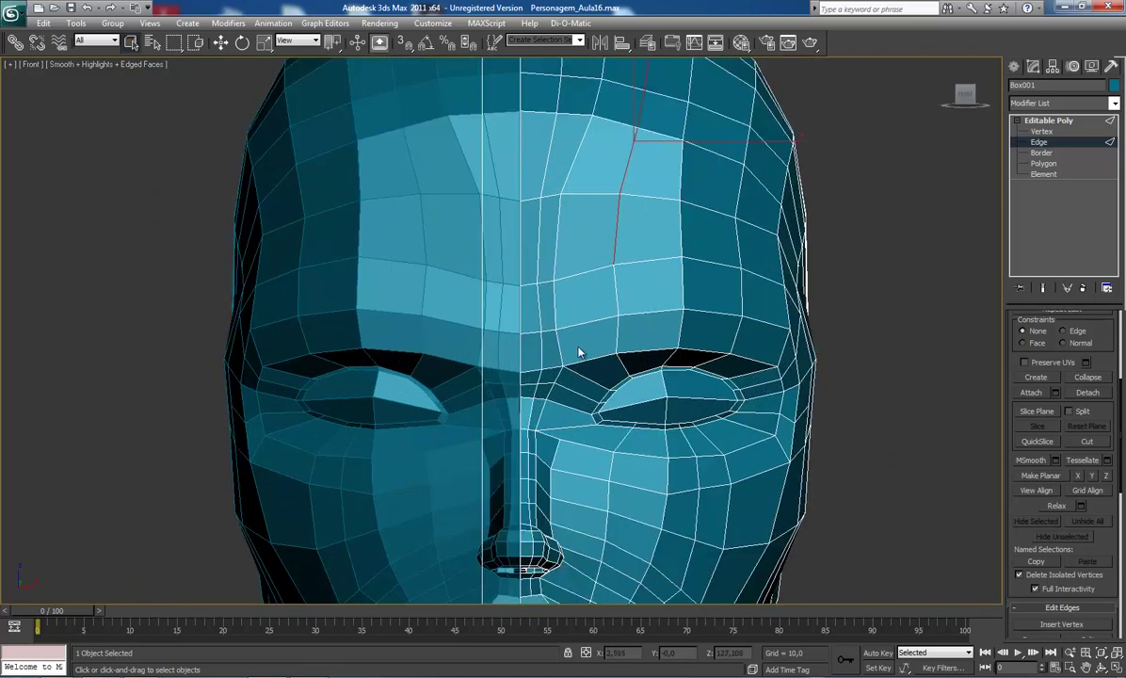
# Step: Select the column of crossing edges from the top of the forehead past the eye down to the cheek
pyautogui.moveTo(613, 120); pyautogui.dragTo(586, 225, button='middle')
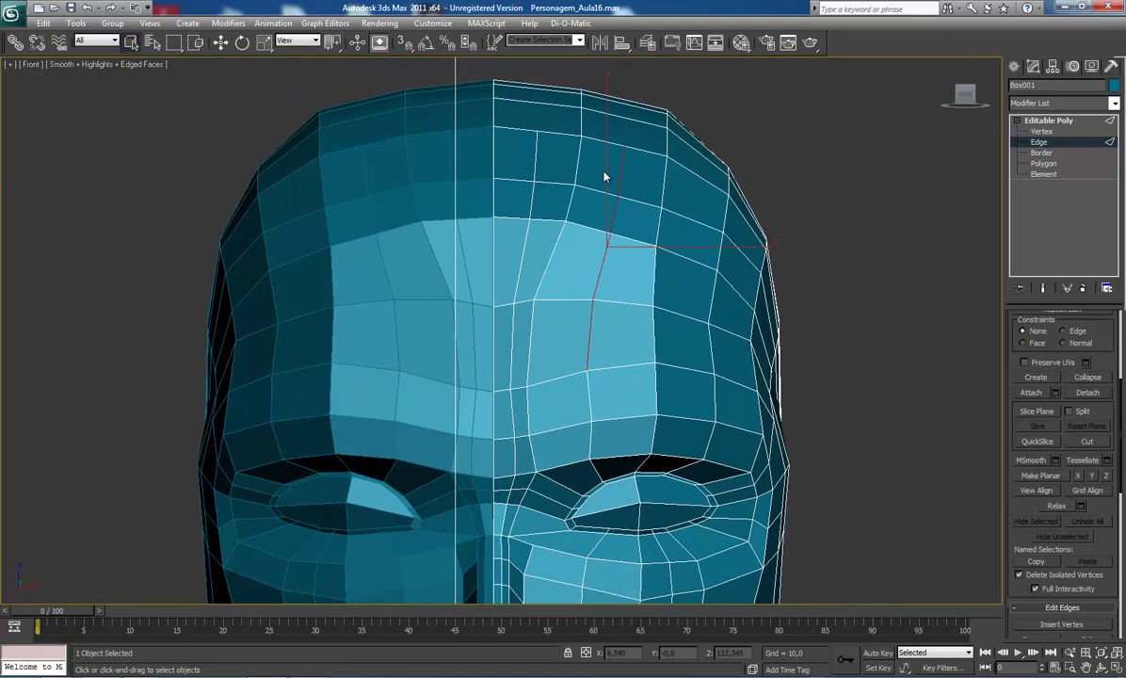
pyautogui.click(597, 140)
pyautogui.click(557, 377)
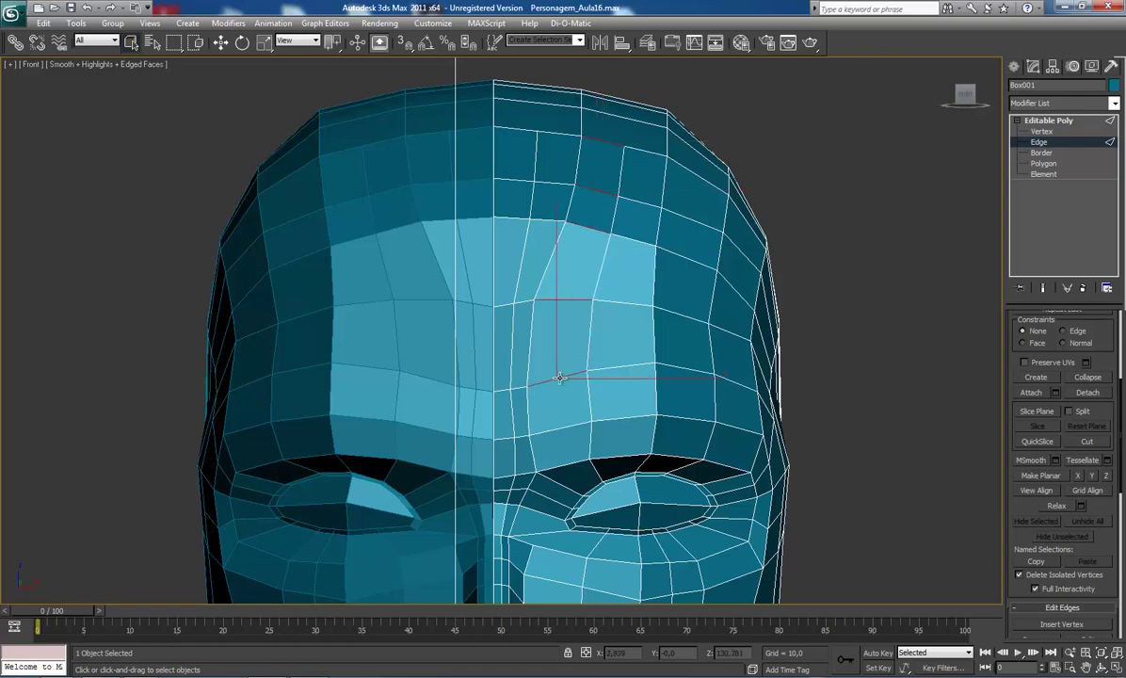
pyautogui.click(565, 429)
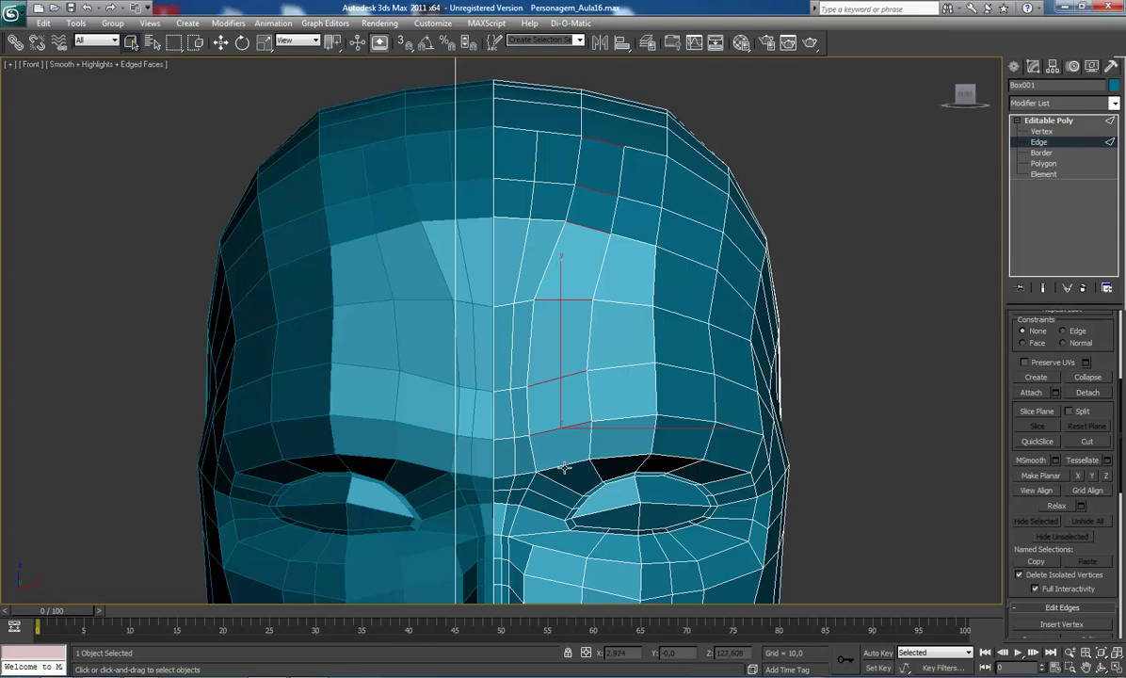
pyautogui.scroll(2, 570, 447)
pyautogui.scroll(3, 581, 414)
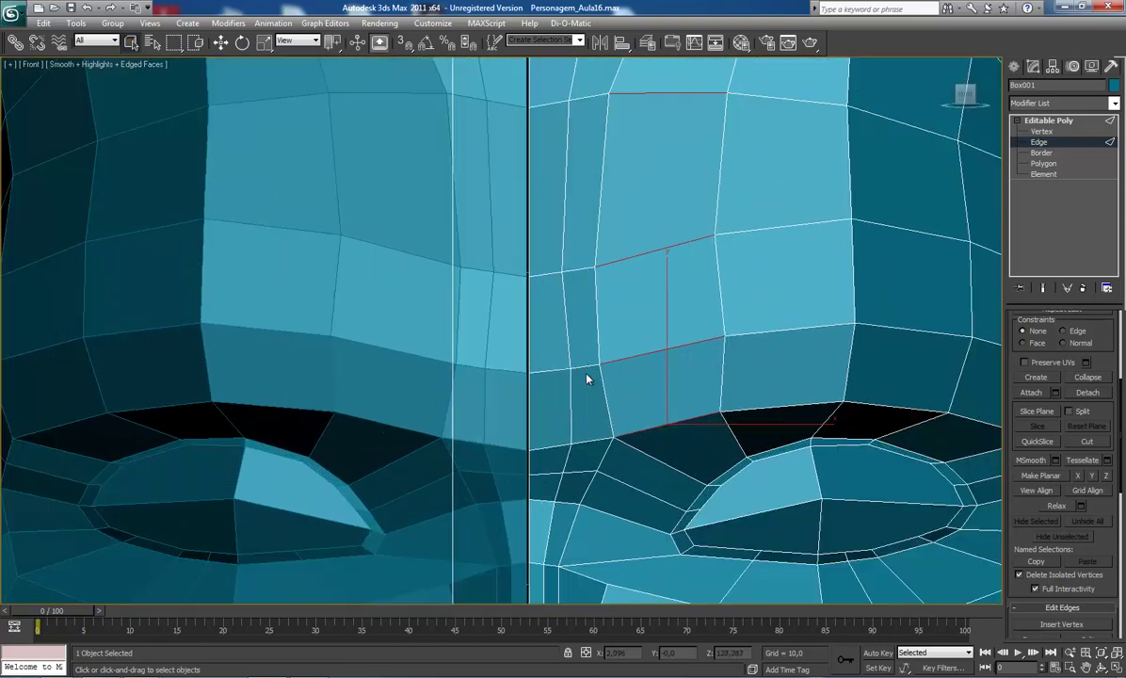
pyautogui.moveTo(596, 381); pyautogui.dragTo(630, 355, button='middle')
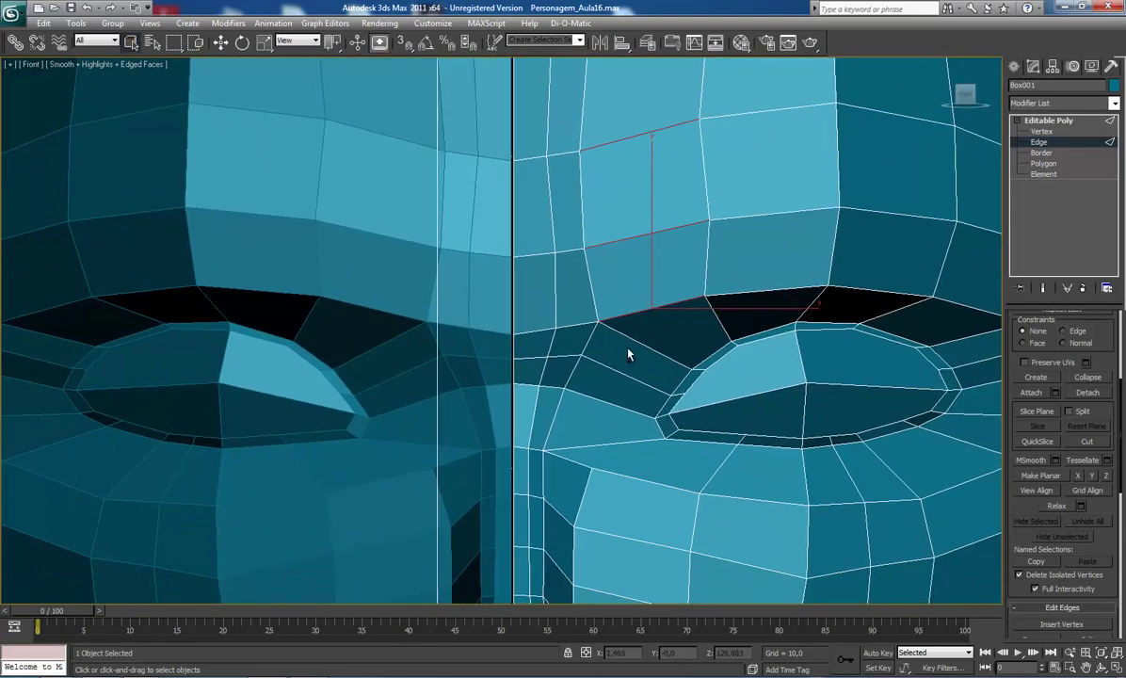
pyautogui.keyDown('ctrl'); pyautogui.click(637, 344); pyautogui.keyUp('ctrl')
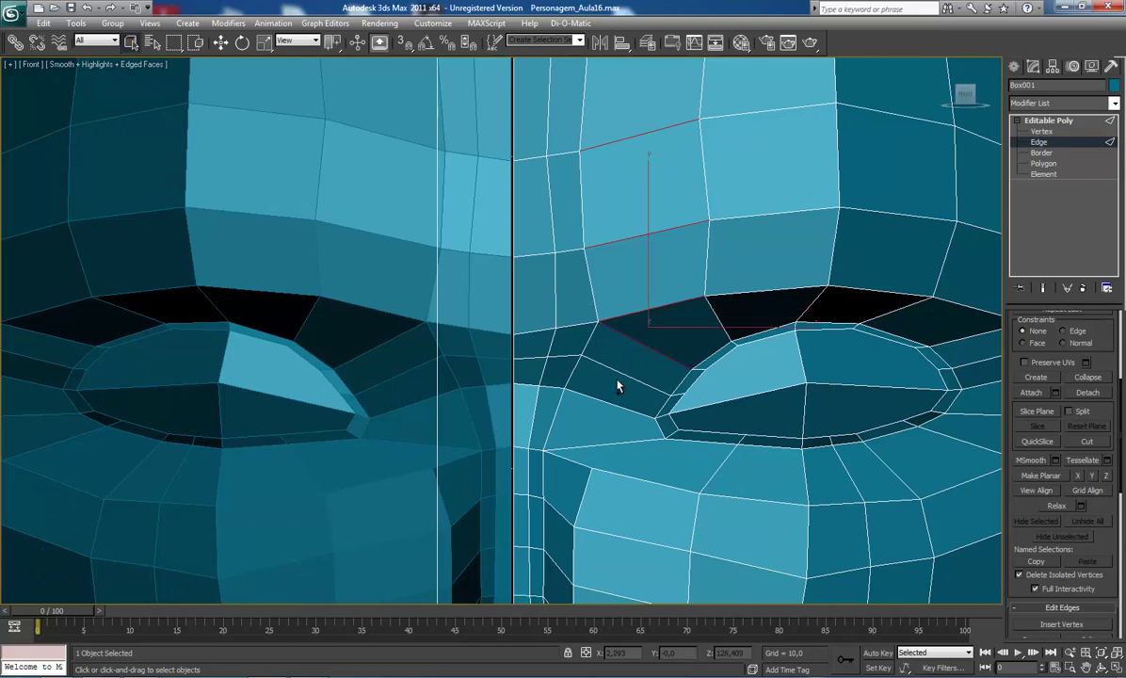
pyautogui.keyDown('ctrl'); pyautogui.click(615, 372); pyautogui.keyUp('ctrl')
pyautogui.keyDown('ctrl'); pyautogui.click(604, 403); pyautogui.keyUp('ctrl')
pyautogui.keyDown('ctrl'); pyautogui.click(605, 443); pyautogui.keyUp('ctrl')
pyautogui.keyDown('ctrl'); pyautogui.click(600, 470); pyautogui.keyUp('ctrl')
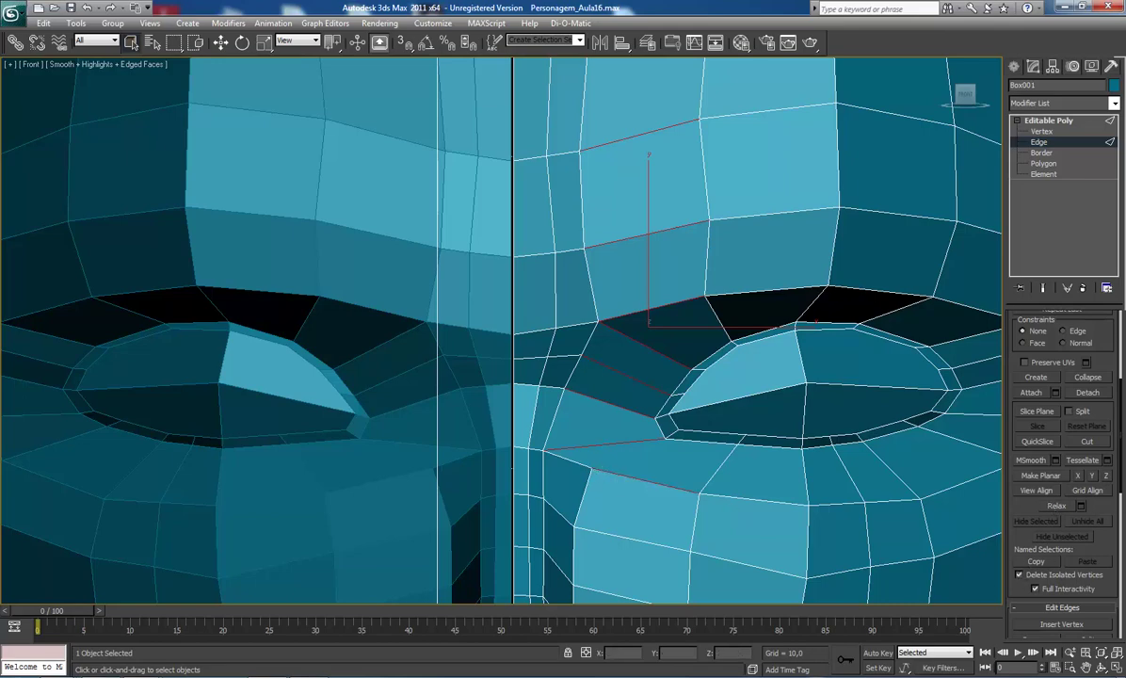
# Step: Connect the selected edges into a new vertical loop and select its end vertex on the cheek
pyautogui.scroll(-3, 1120, 530)
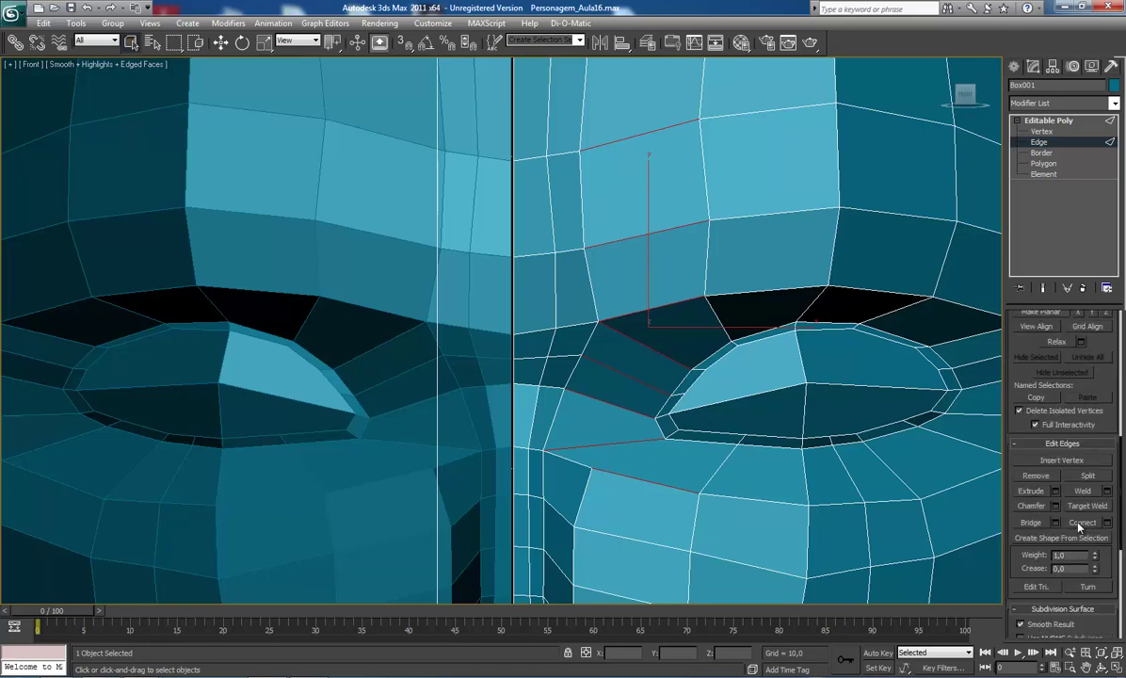
pyautogui.click(1081, 527)
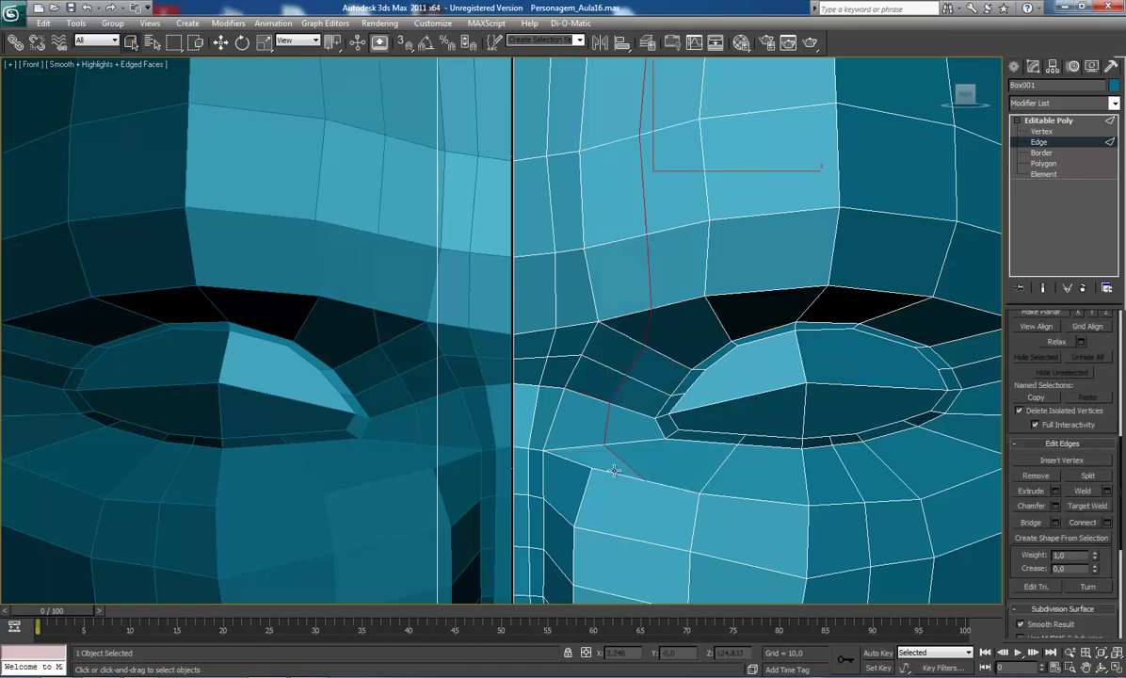
pyautogui.moveTo(573, 440)
pyautogui.mouseDown(button='middle')
pyautogui.moveTo(560, 466)
pyautogui.moveTo(554, 431)
pyautogui.mouseUp(button='middle')
pyautogui.press('1')
pyautogui.click(633, 448)
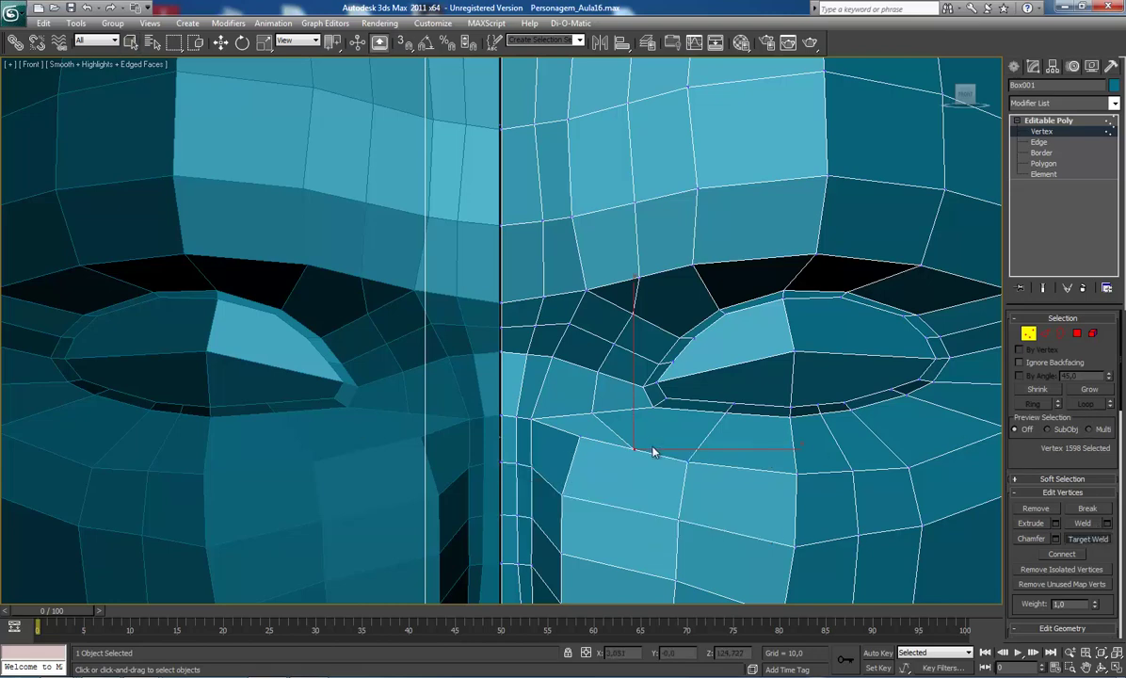
# Step: Weld the loop's end vertex onto the neighbouring cheek vertex and frame the right eye
pyautogui.click(582, 434)
pyautogui.scroll(-5, 592, 419)
pyautogui.scroll(3, 588, 410)
pyautogui.scroll(2, 589, 415)
pyautogui.moveTo(591, 426); pyautogui.dragTo(629, 410, button='middle')
pyautogui.scroll(1, 629, 417)
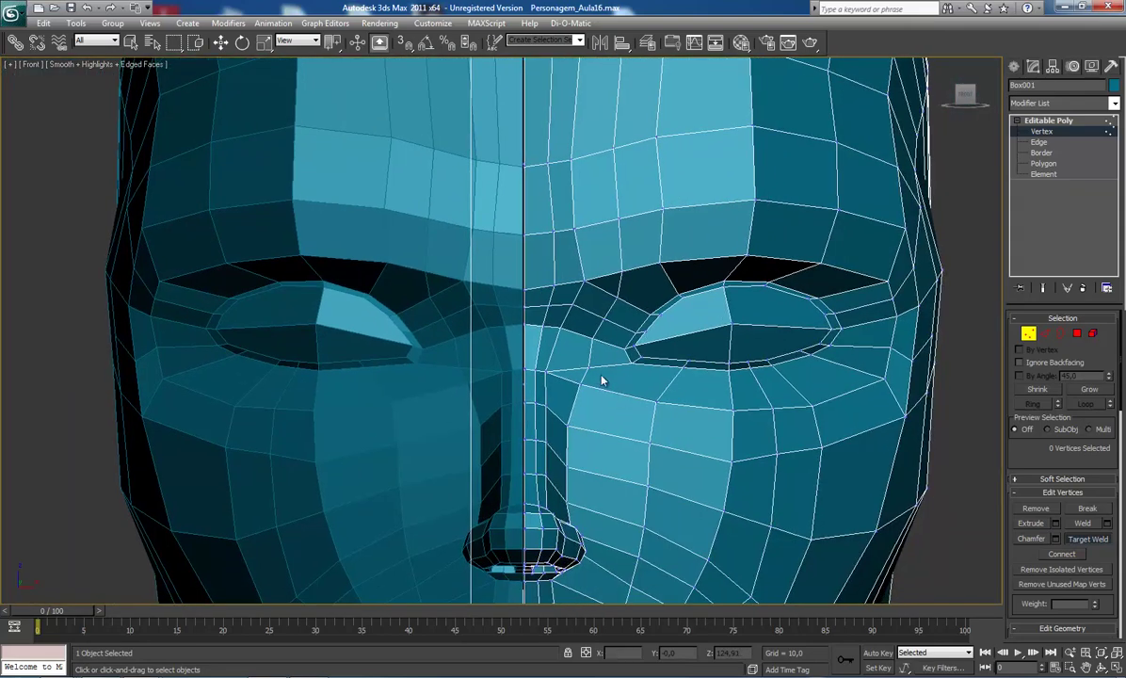
pyautogui.scroll(2, 604, 383)
pyautogui.scroll(3, 613, 369)
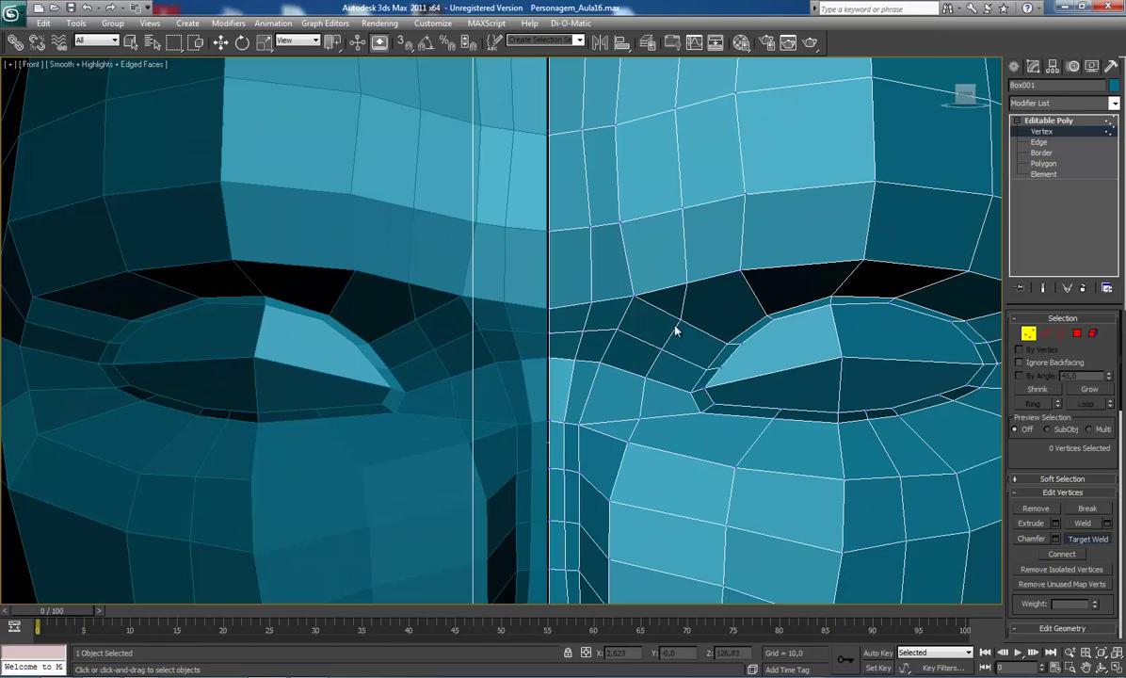
pyautogui.moveTo(672, 337); pyautogui.dragTo(661, 356, button='middle')
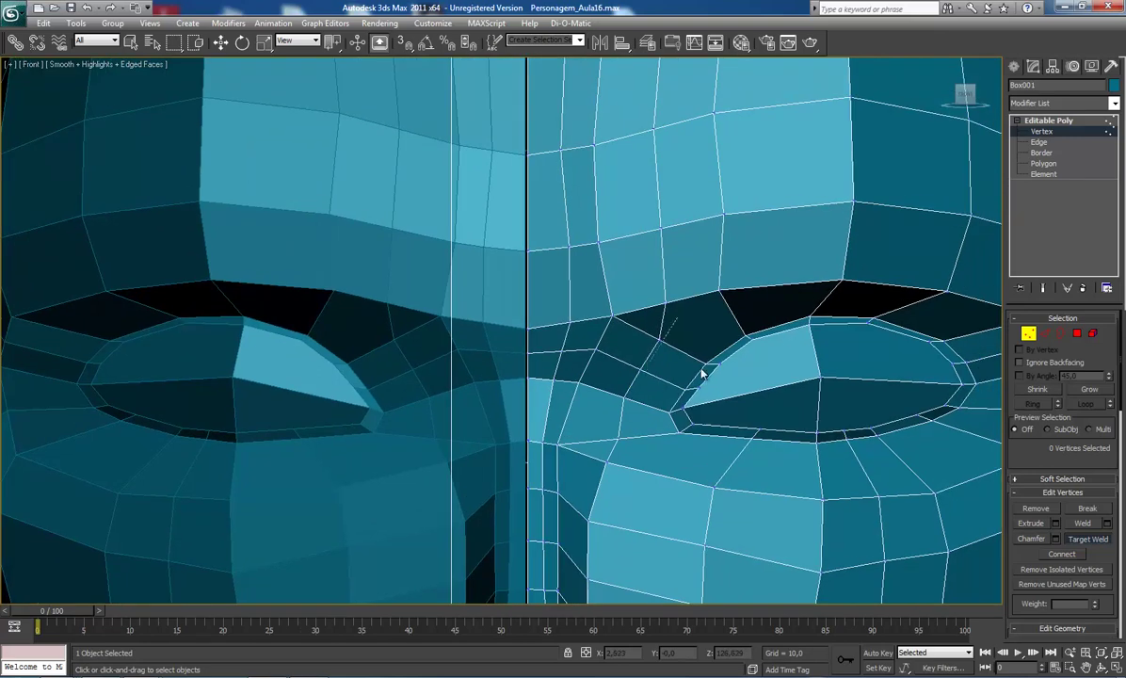
# Step: Target-weld the inner eye-corner vertices onto their neighbouring vertices
pyautogui.press('w')
pyautogui.click(659, 334)
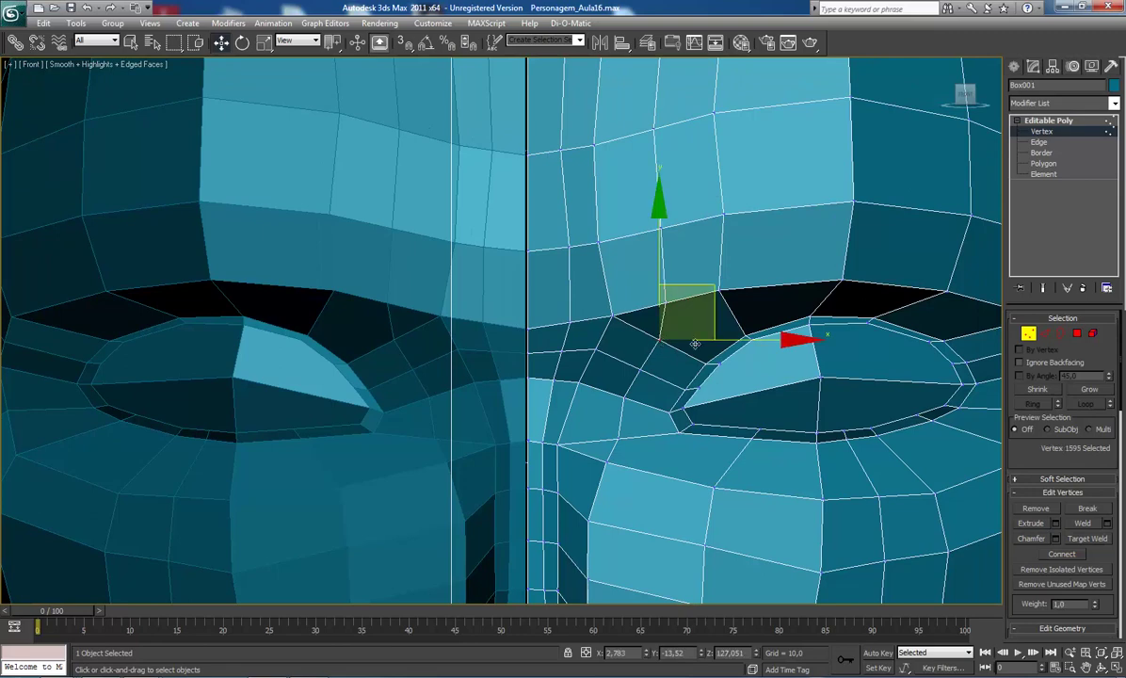
pyautogui.click(616, 439)
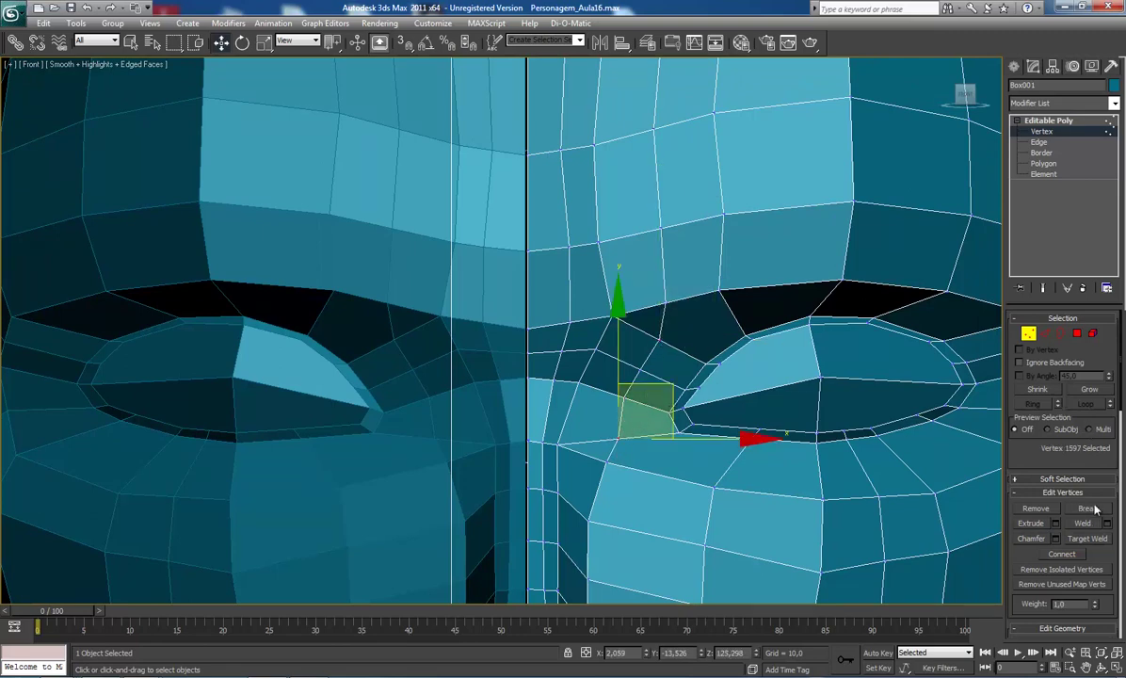
pyautogui.click(1088, 539)
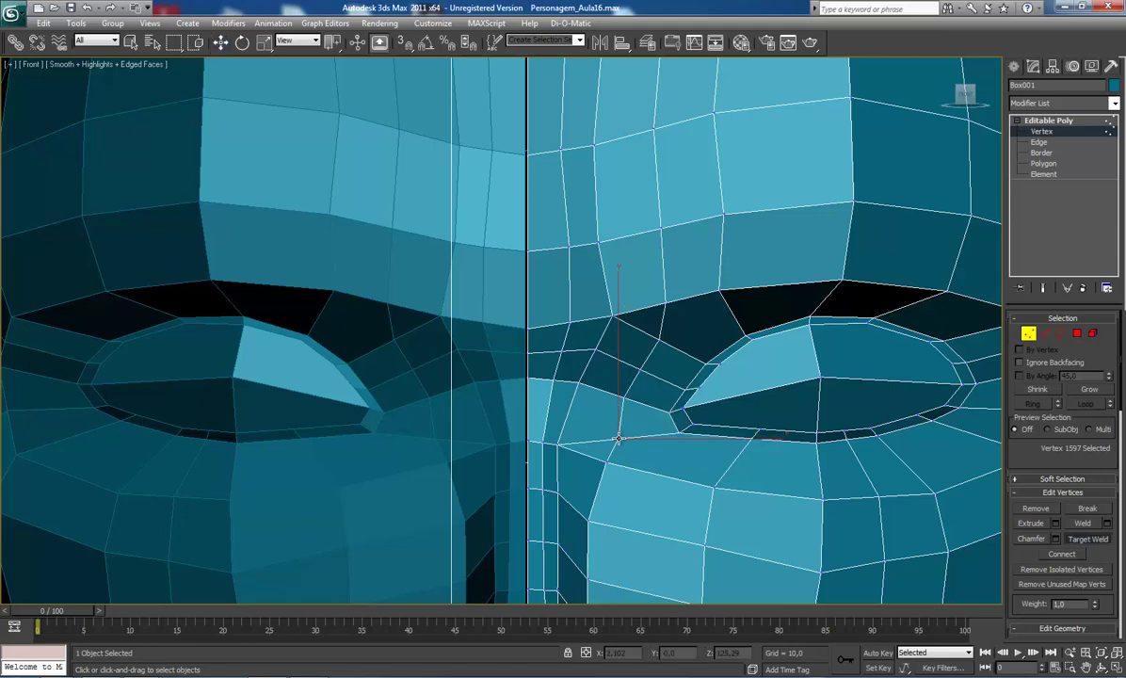
pyautogui.click(608, 461)
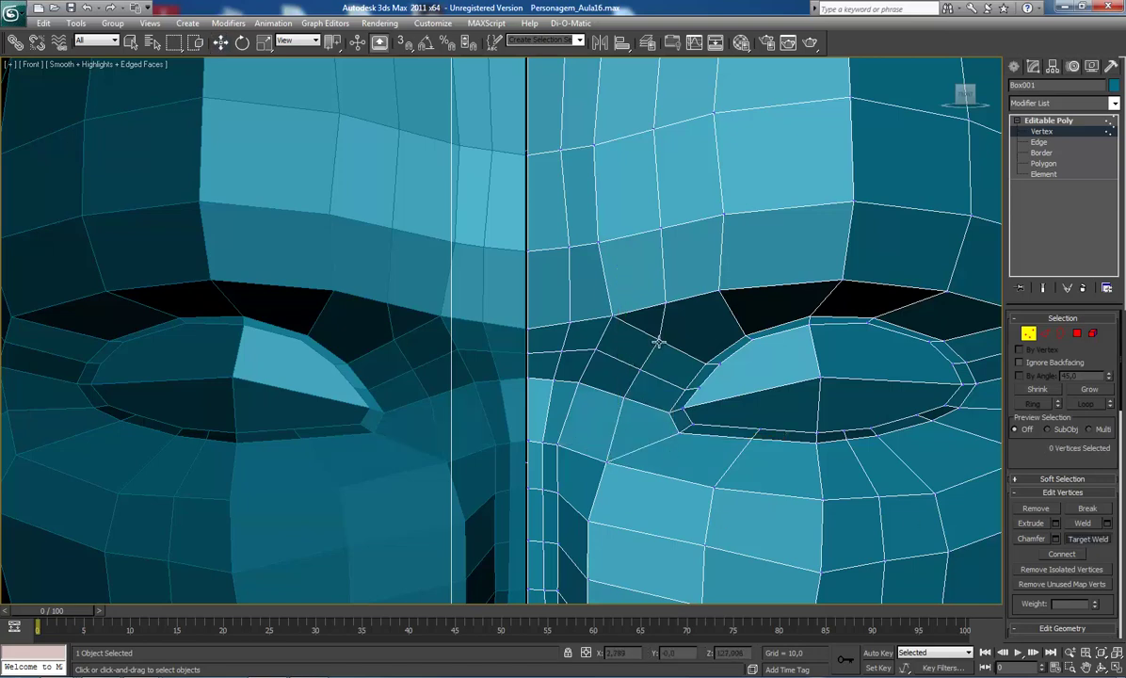
pyautogui.click(613, 318)
pyautogui.click(619, 282)
pyautogui.scroll(-5, 671, 399)
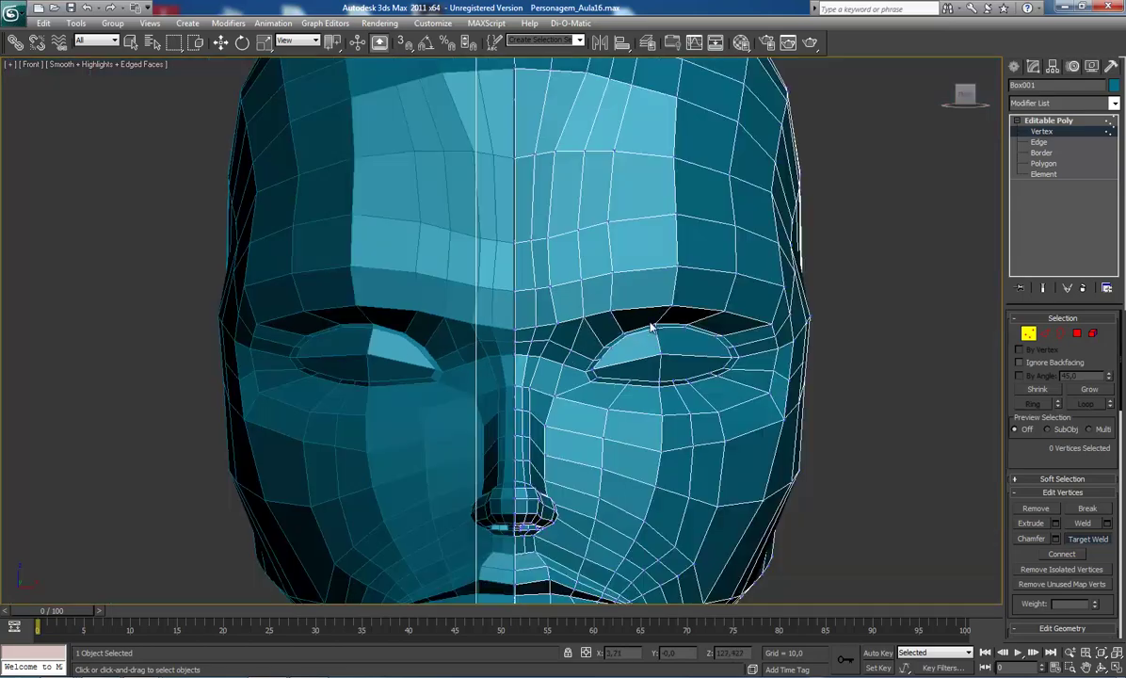
pyautogui.scroll(2, 672, 387)
pyautogui.scroll(-2, 672, 377)
pyautogui.scroll(-1, 672, 374)
pyautogui.scroll(1, 670, 374)
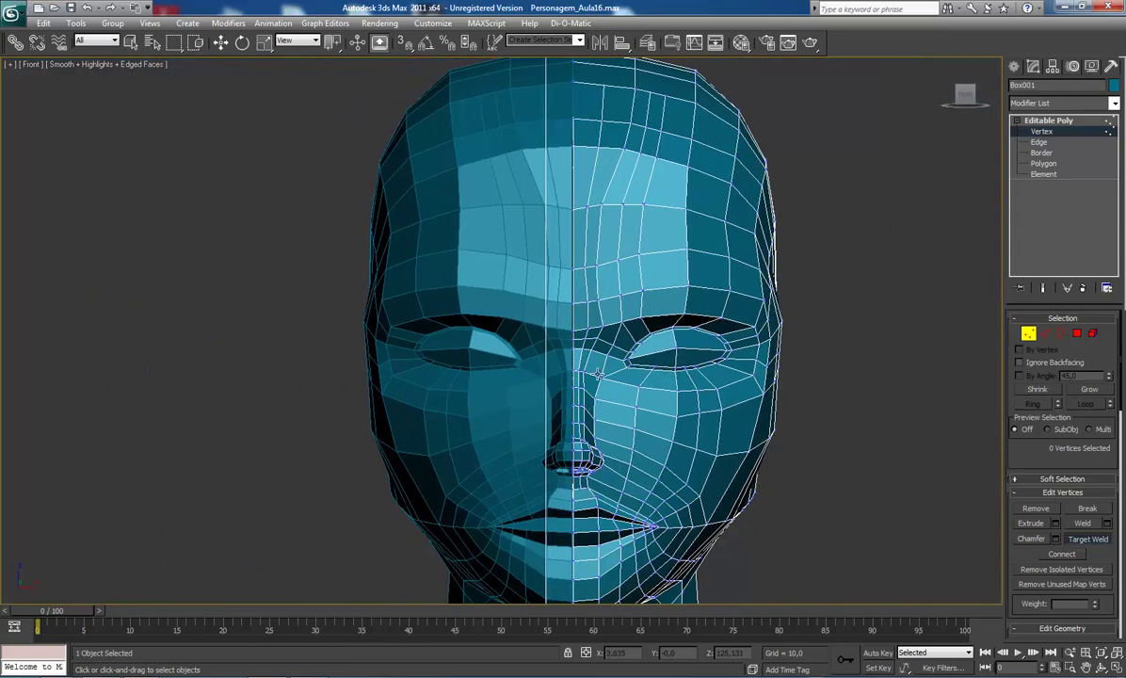
pyautogui.scroll(1, 650, 367)
pyautogui.scroll(1, 641, 364)
pyautogui.scroll(2, 631, 355)
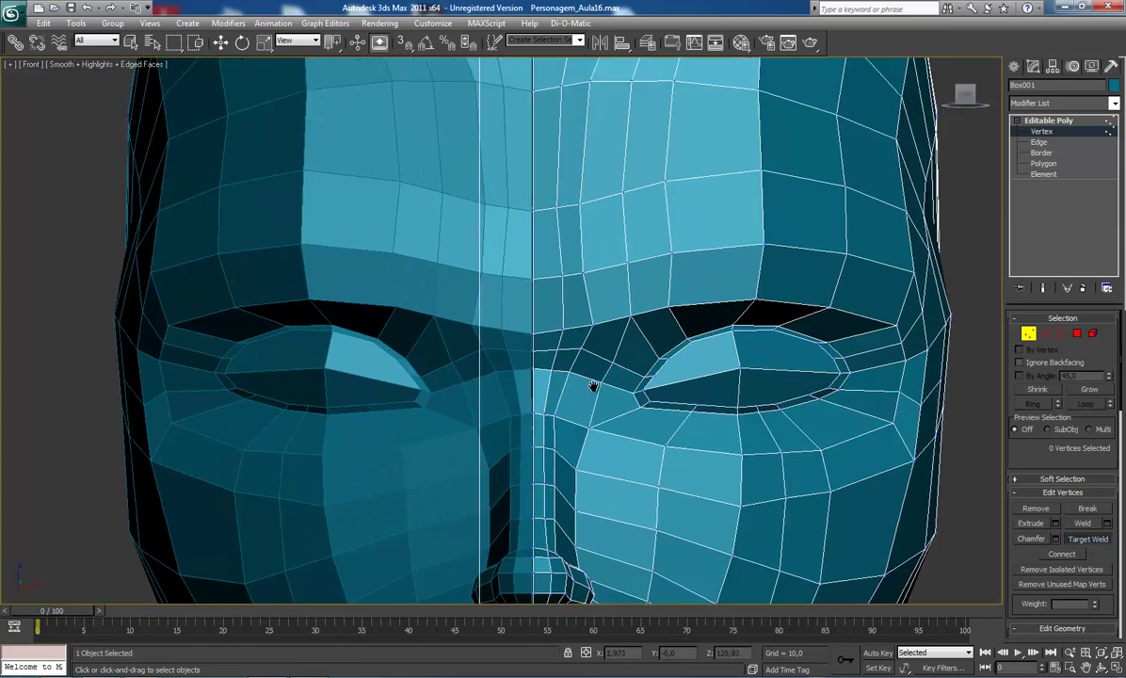
pyautogui.scroll(2, 628, 356)
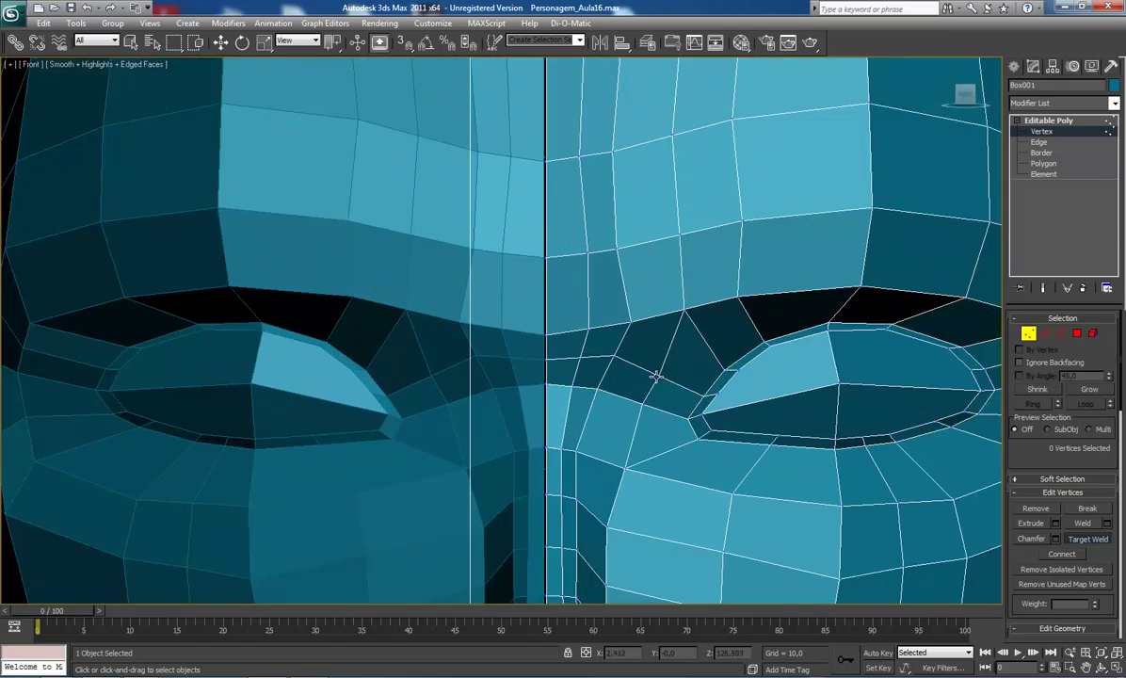
# Step: Move the inner eye-corner vertex slightly left and pull it down below the eye
pyautogui.click(657, 375)
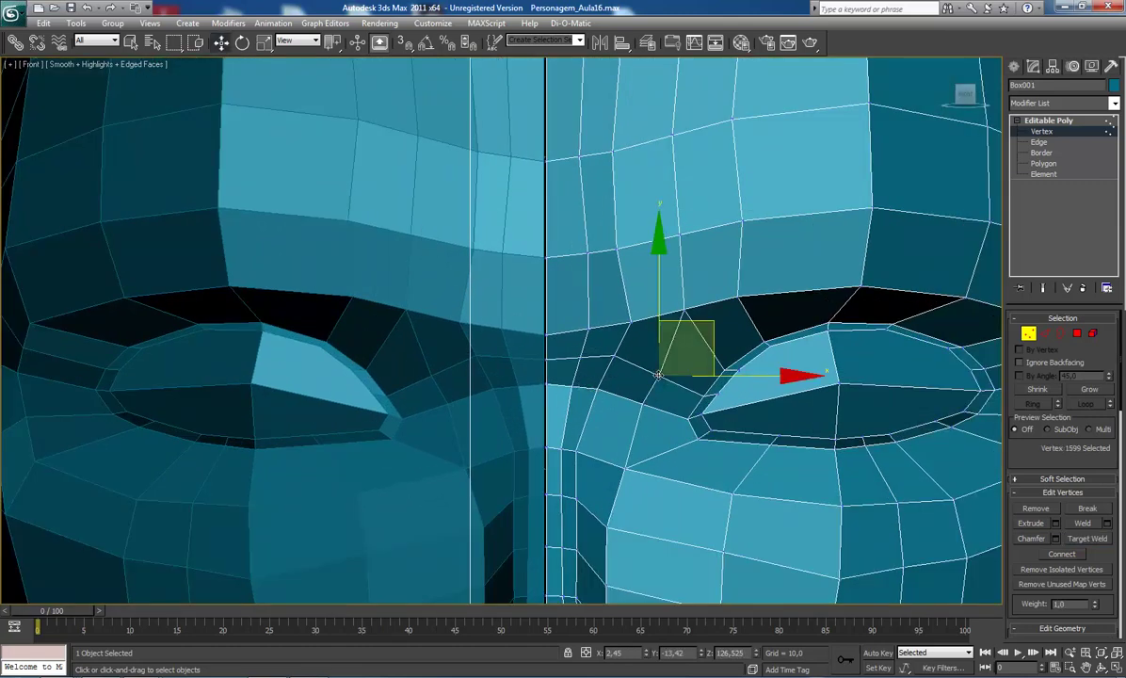
pyautogui.moveTo(709, 320); pyautogui.dragTo(688, 313)
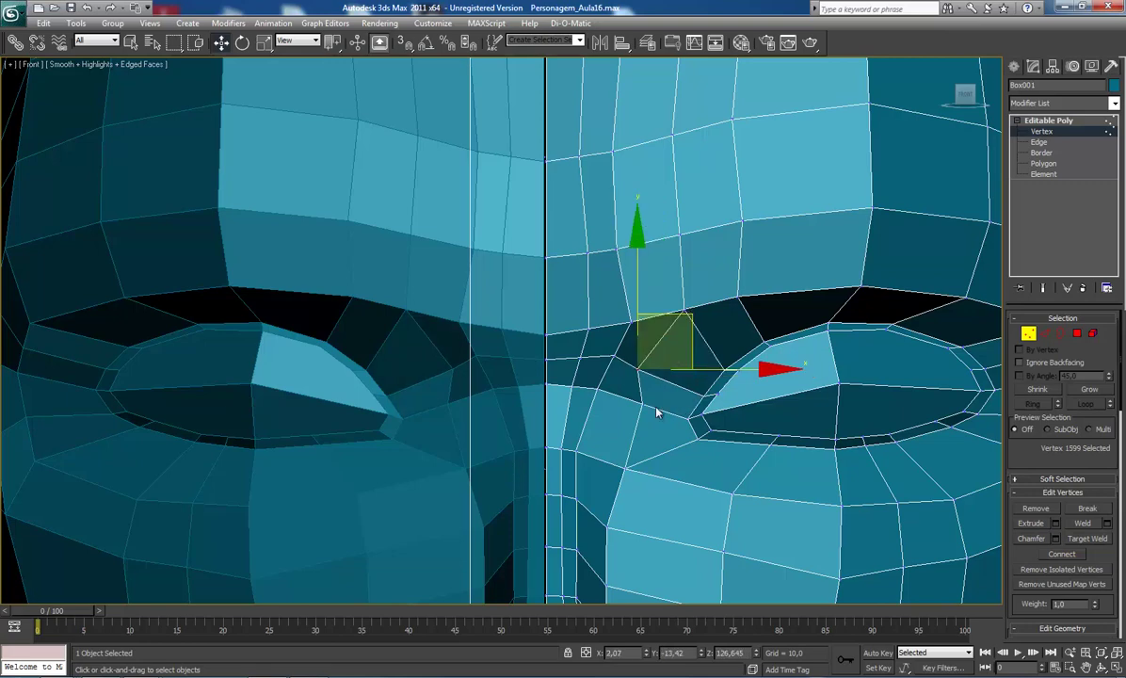
pyautogui.click(691, 397)
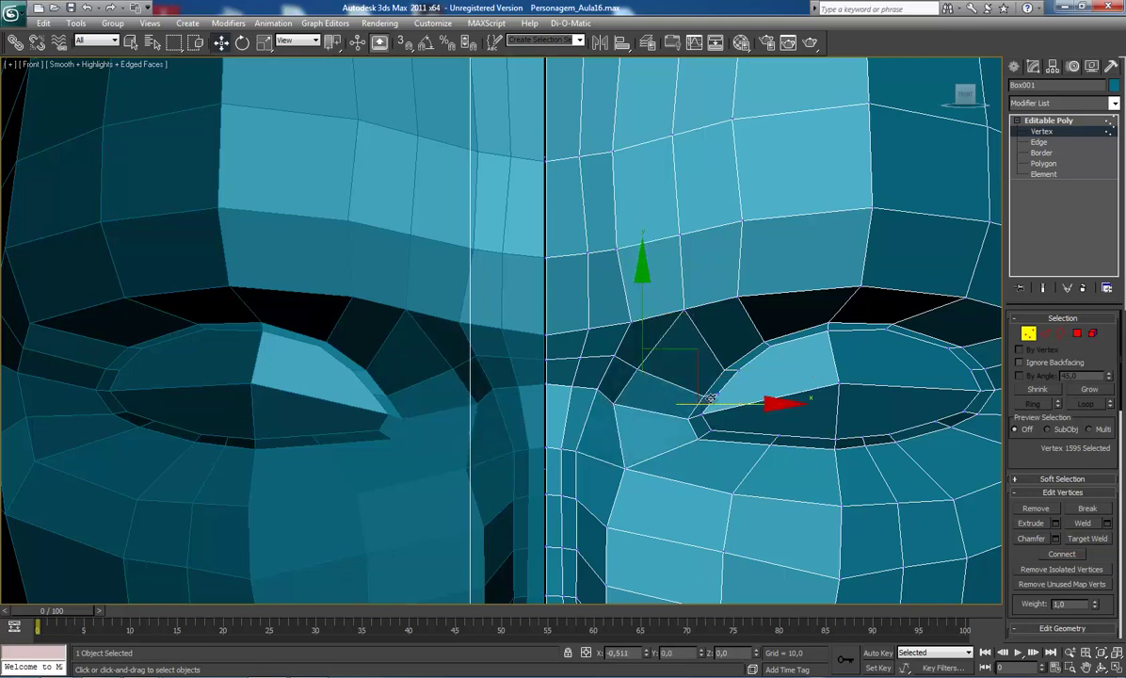
pyautogui.moveTo(716, 399); pyautogui.dragTo(666, 470)
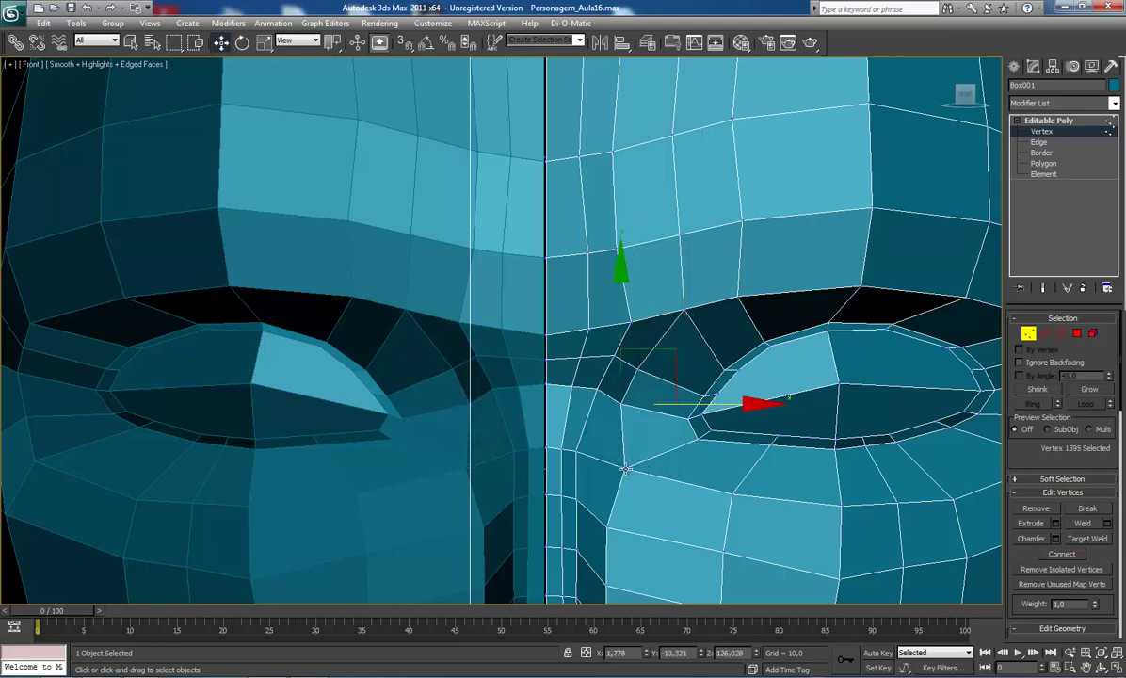
pyautogui.moveTo(676, 406)
pyautogui.mouseDown()
pyautogui.moveTo(683, 471)
pyautogui.moveTo(662, 468)
pyautogui.mouseUp()
pyautogui.click(637, 368)
# Step: Nudge the vertex beside the inner corner, the upper eyelid vertex and the nose-bridge vertex
pyautogui.click(637, 369)
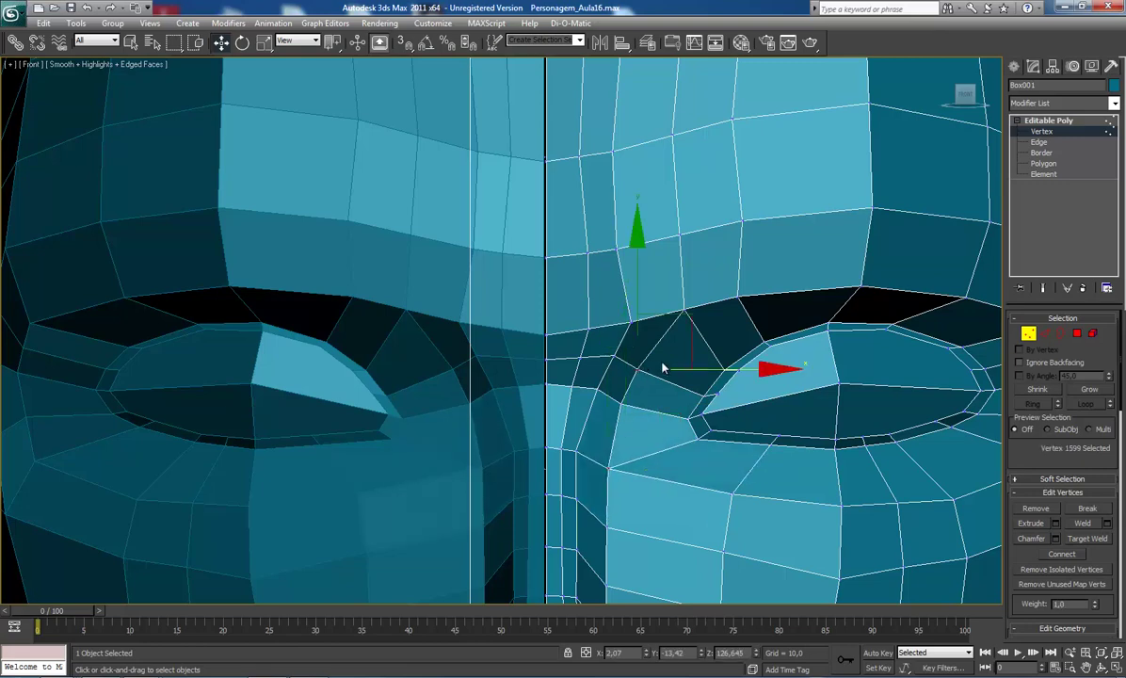
pyautogui.moveTo(695, 317); pyautogui.dragTo(680, 317)
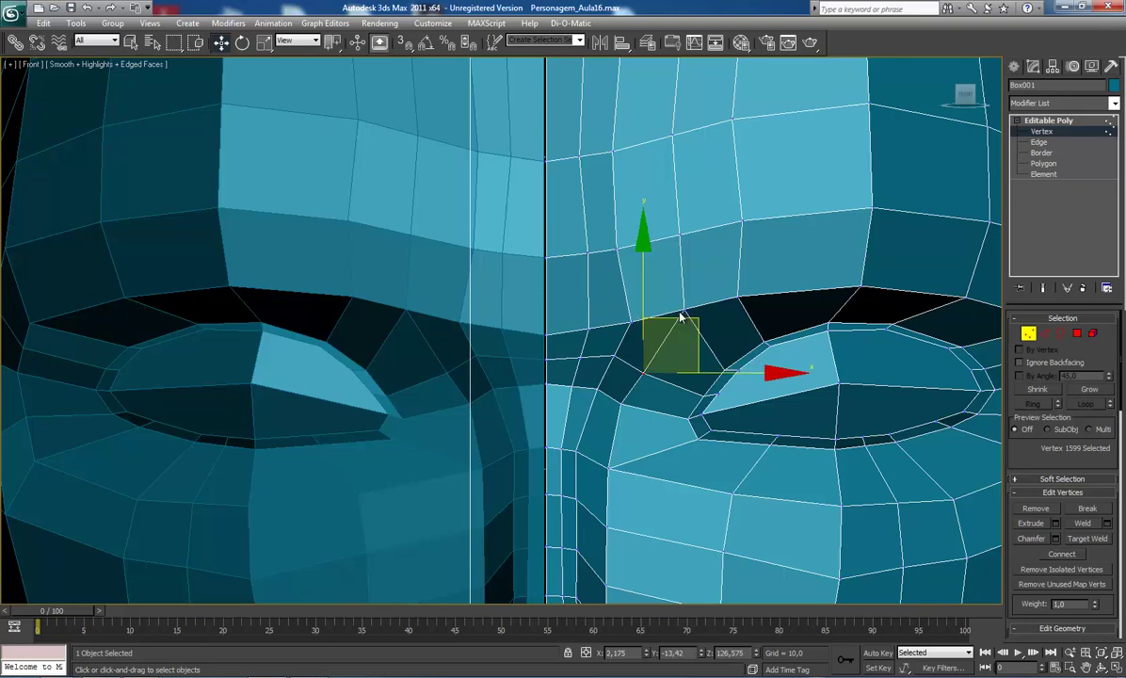
pyautogui.click(632, 326)
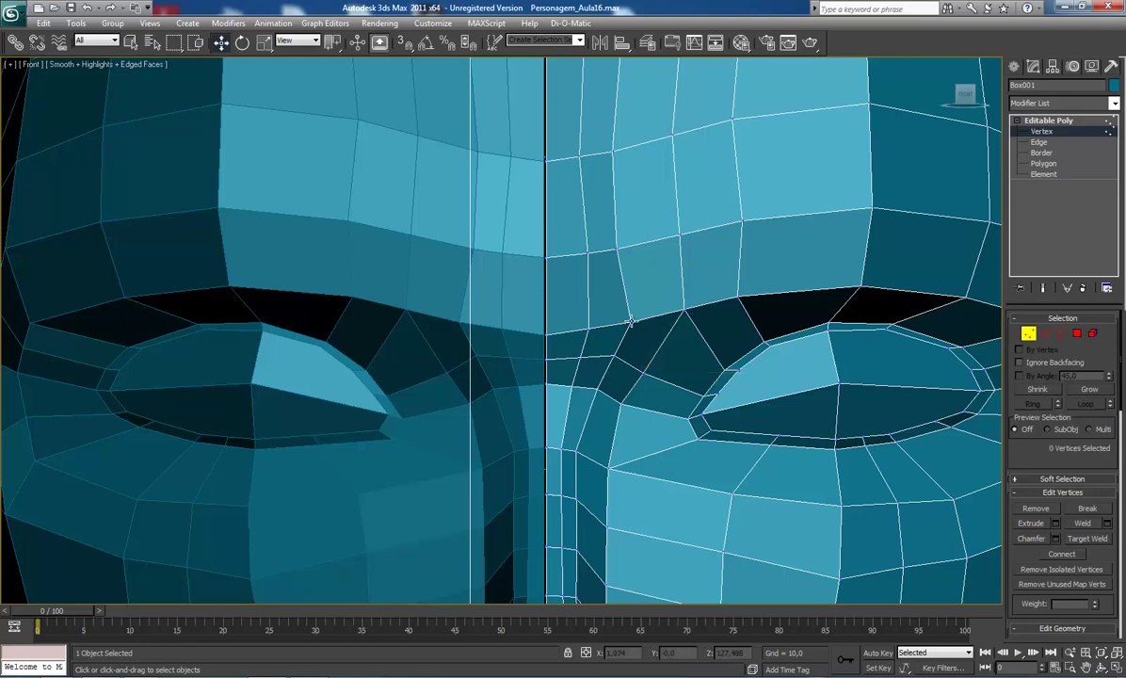
pyautogui.click(631, 323)
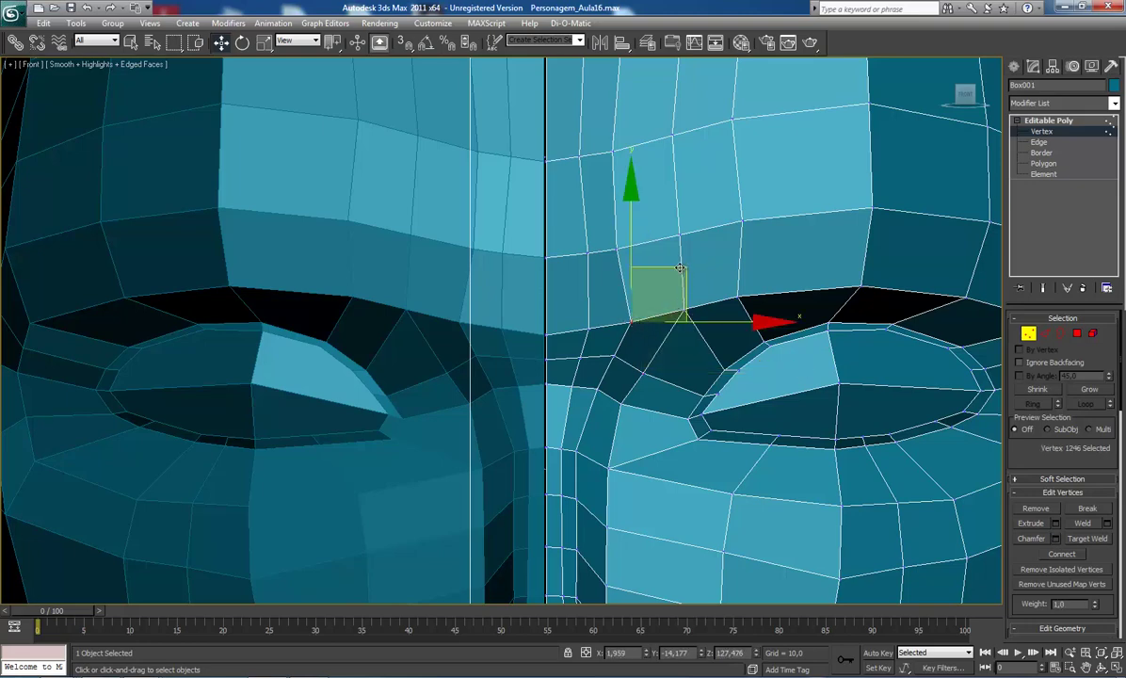
pyautogui.moveTo(684, 274); pyautogui.dragTo(678, 271)
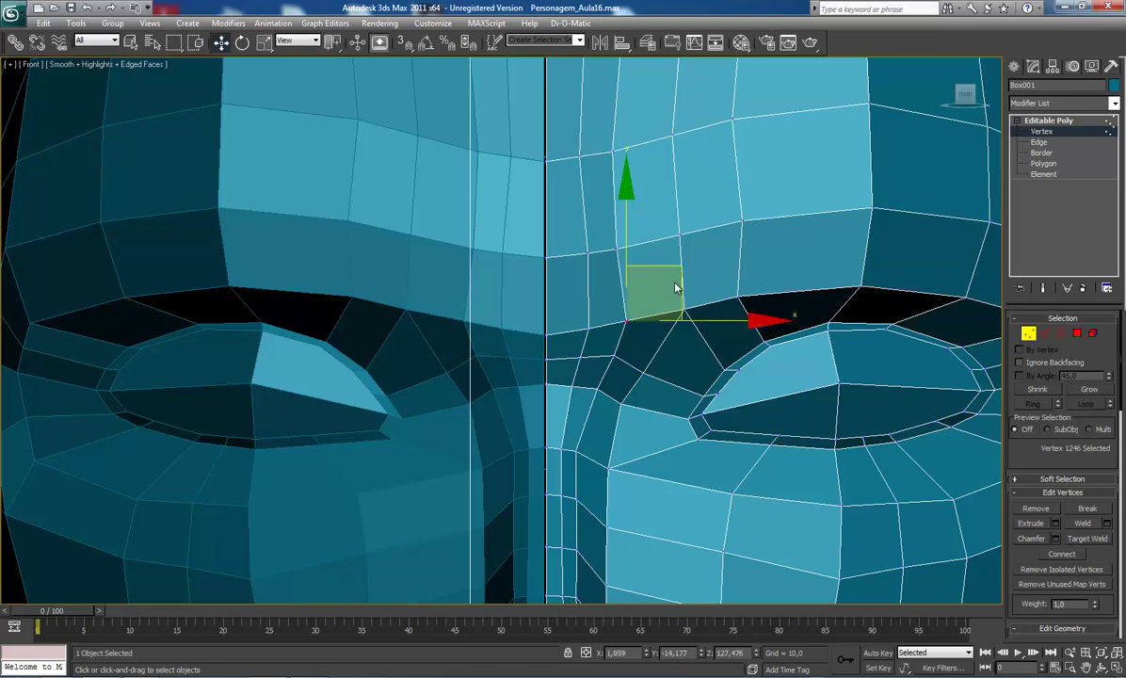
pyautogui.click(574, 455)
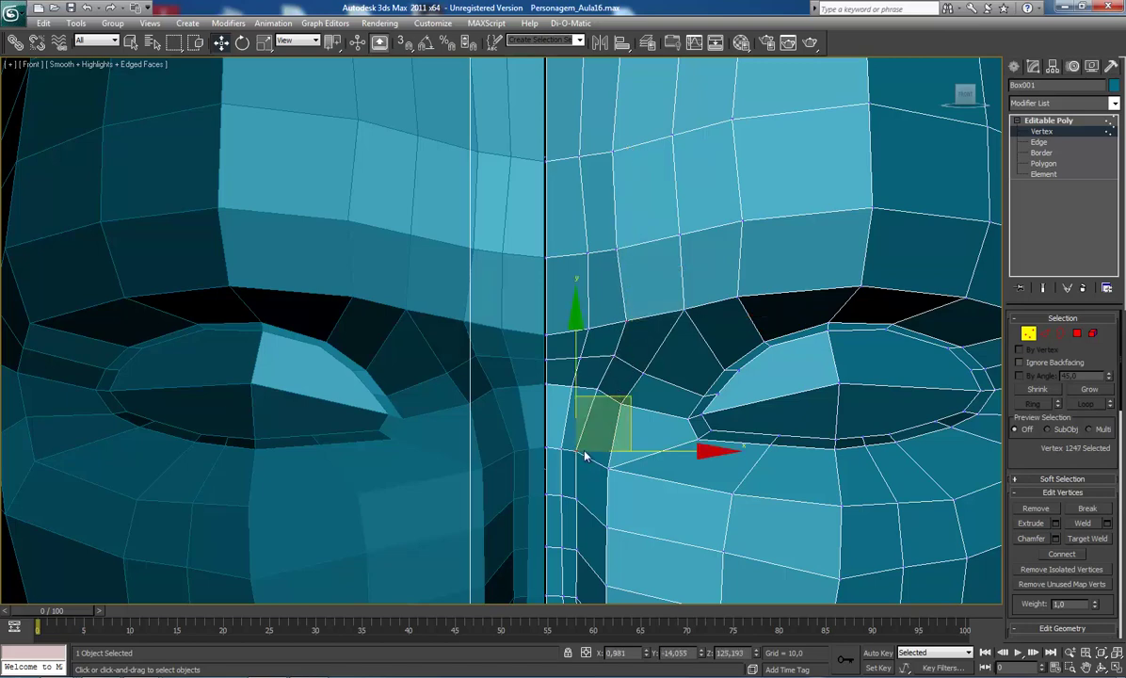
pyautogui.moveTo(657, 451); pyautogui.dragTo(659, 452)
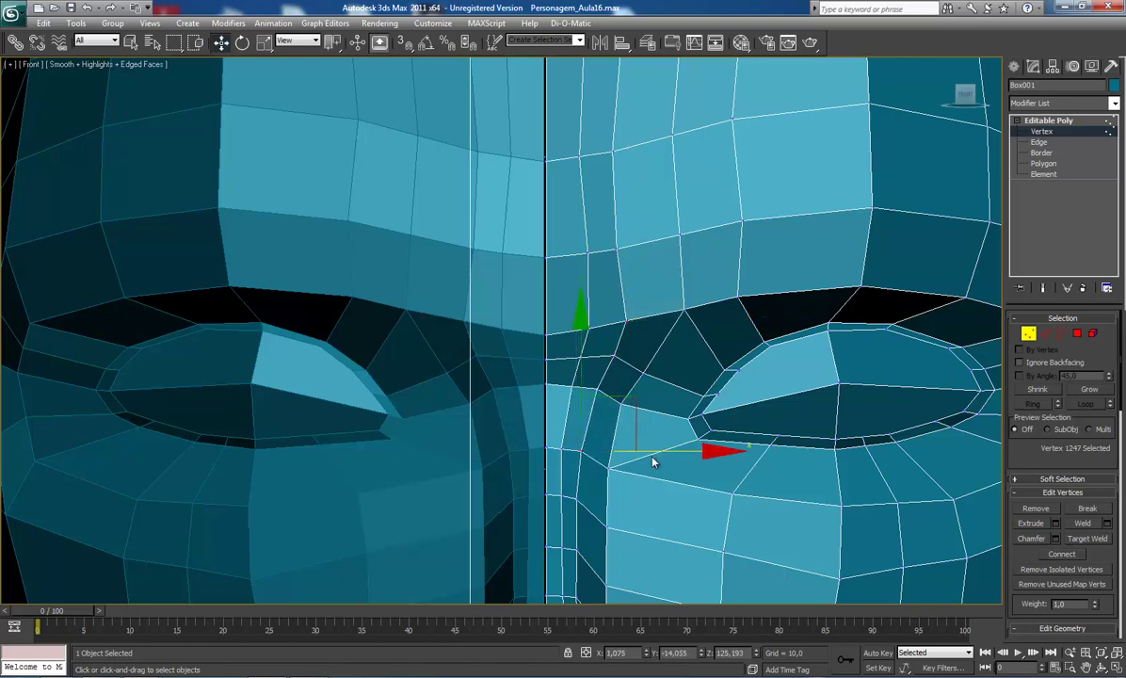
# Step: Shift another vertex near the inner eye corner slightly left
pyautogui.scroll(-5, 654, 458)
pyautogui.scroll(2, 583, 426)
pyautogui.scroll(3, 565, 358)
pyautogui.click(614, 355)
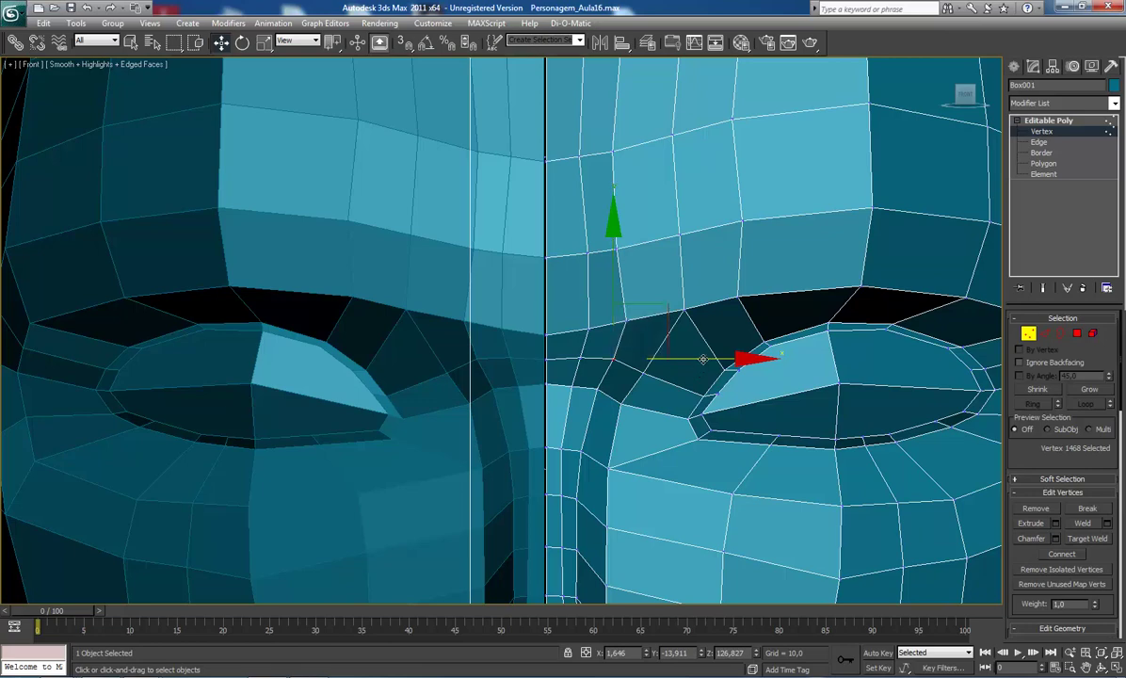
pyautogui.moveTo(703, 360); pyautogui.dragTo(697, 360)
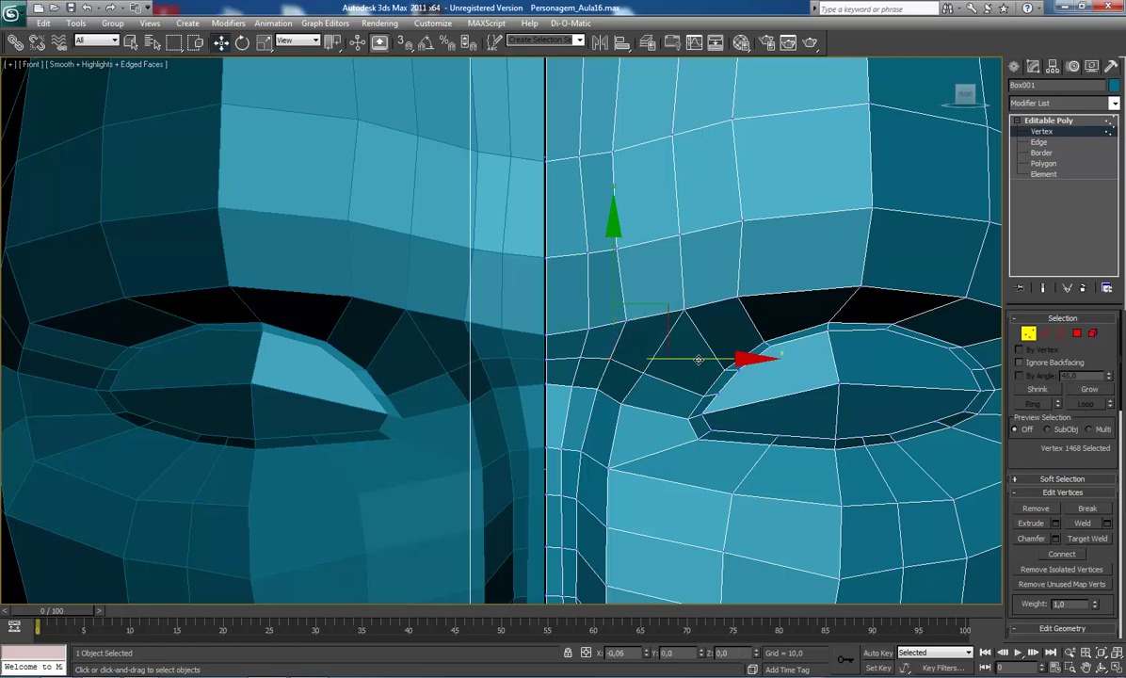
pyautogui.click(643, 374)
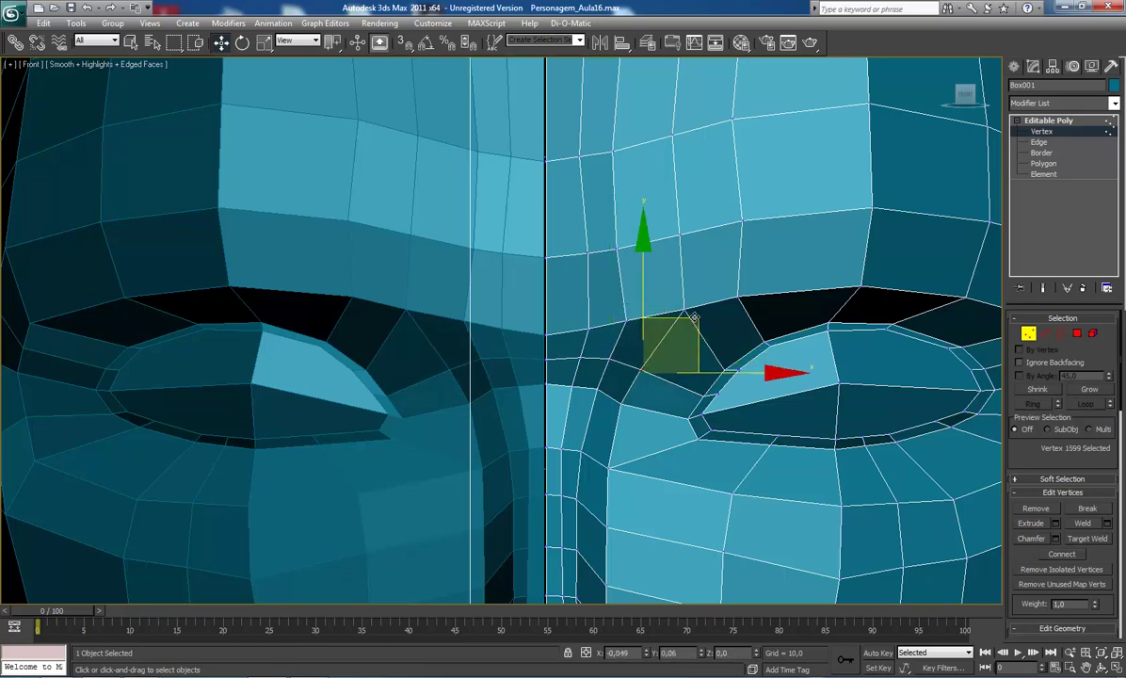
pyautogui.scroll(-5, 694, 319)
pyautogui.scroll(1, 620, 322)
pyautogui.scroll(-1, 635, 402)
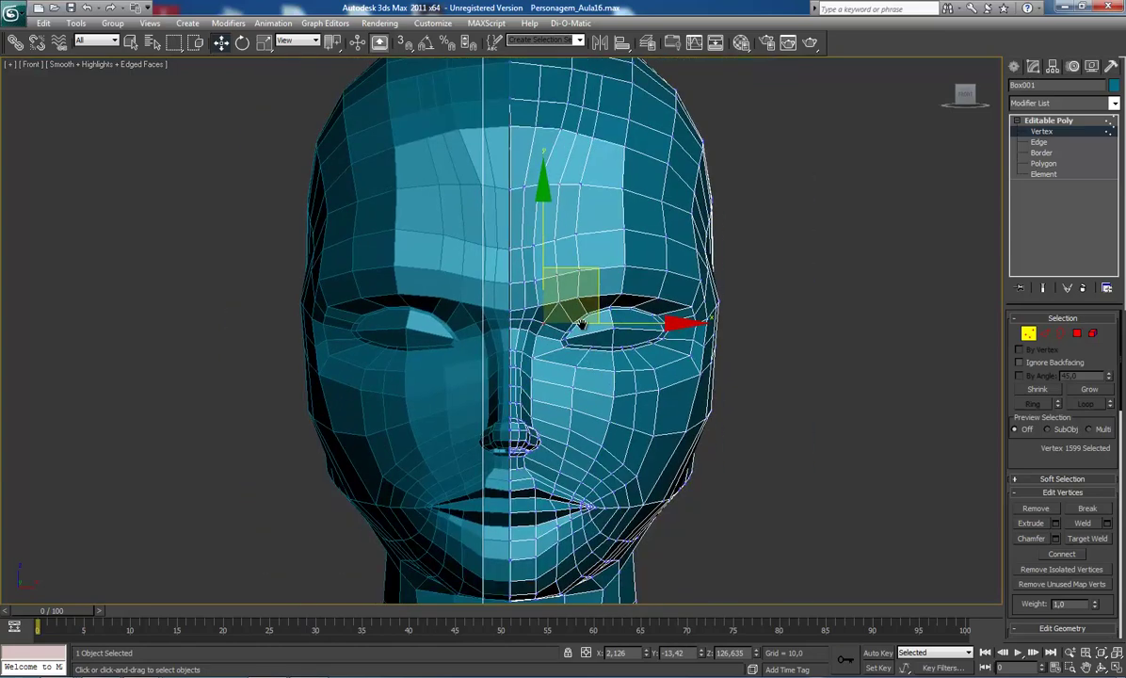
pyautogui.scroll(2, 579, 315)
pyautogui.scroll(-2, 556, 311)
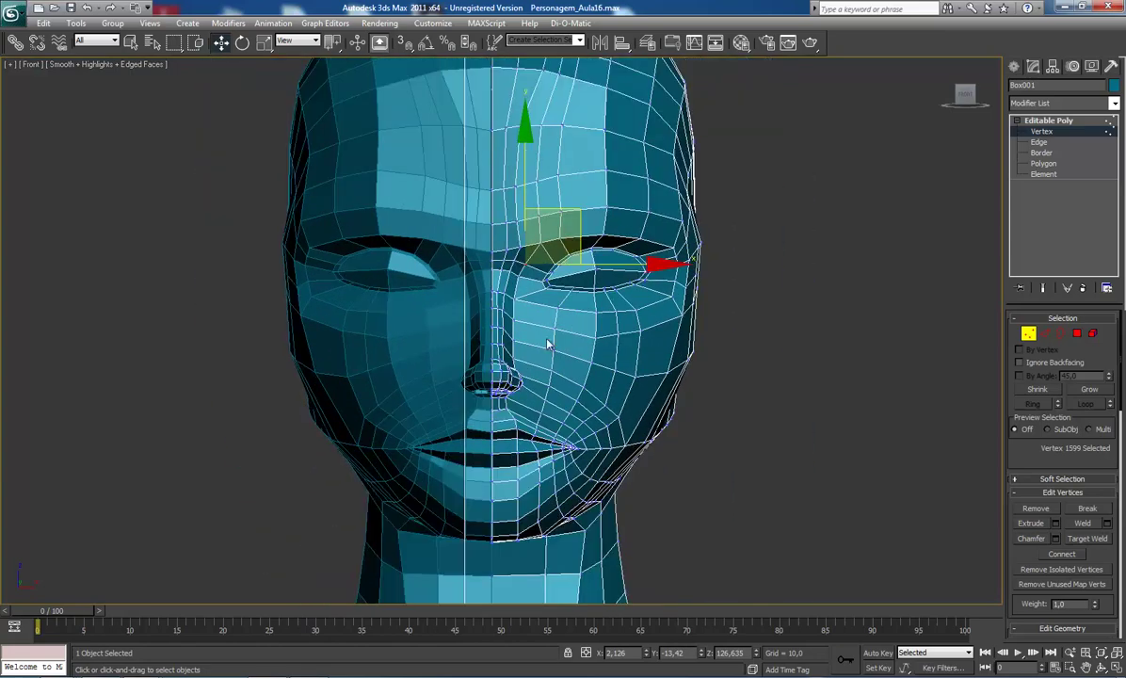
pyautogui.scroll(2, 548, 344)
pyautogui.scroll(5, 582, 326)
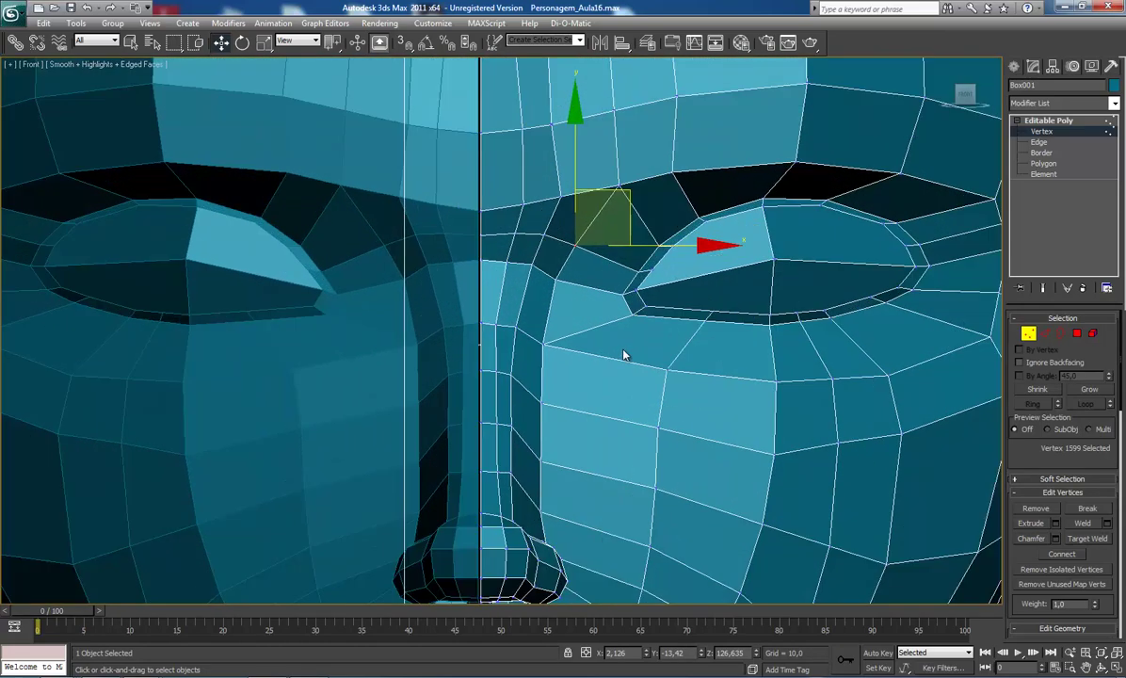
# Step: Reframe the view from the whole face to a close-up of the eyes, nose and cheek below the eye
pyautogui.moveTo(612, 323); pyautogui.dragTo(603, 303, button='middle')
pyautogui.scroll(-1, 603, 304)
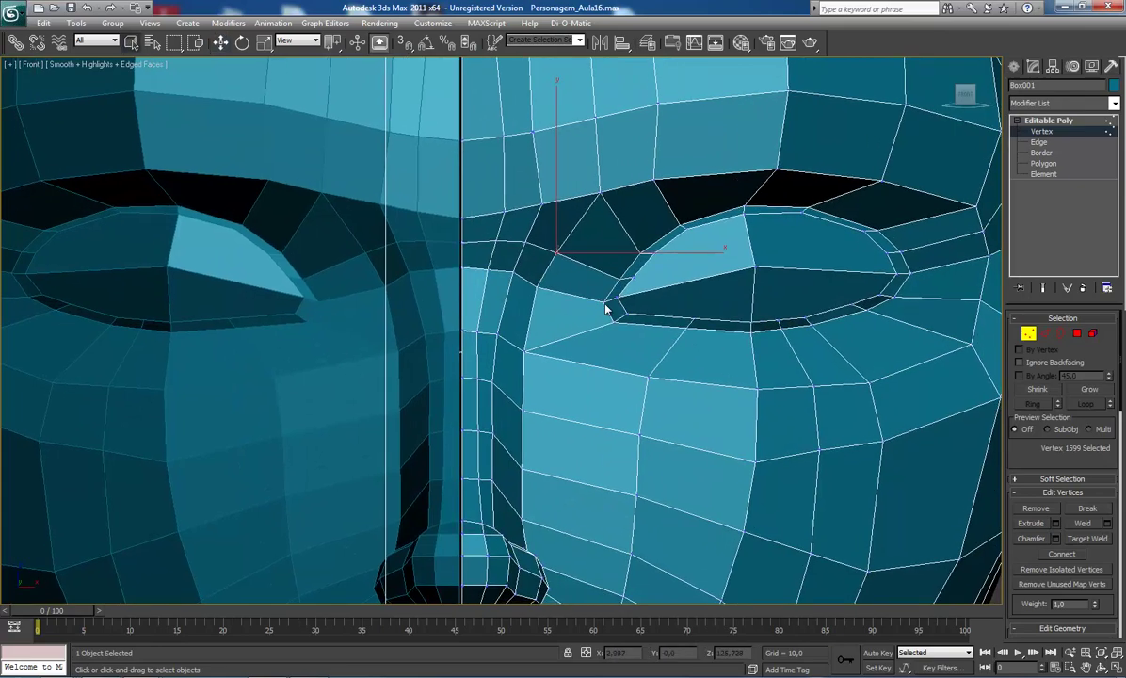
pyautogui.scroll(-2, 603, 303)
pyautogui.scroll(-1, 585, 320)
pyautogui.scroll(1, 596, 316)
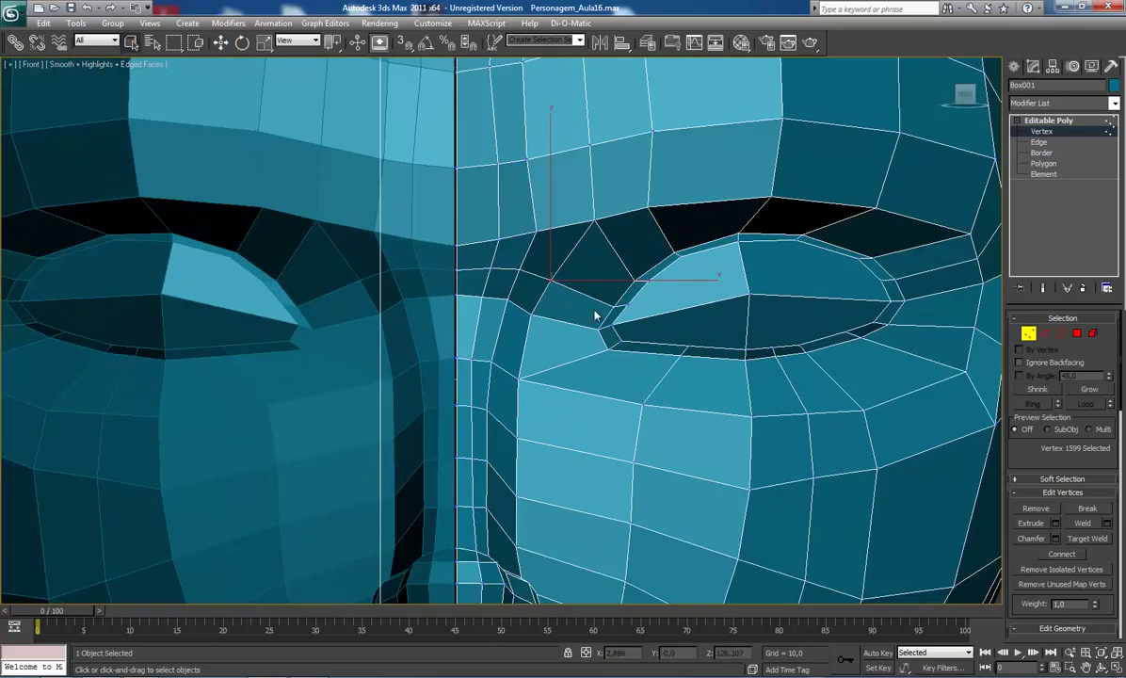
pyautogui.scroll(-1, 575, 330)
pyautogui.scroll(1, 490, 372)
pyautogui.scroll(-1, 503, 386)
pyautogui.scroll(-1, 541, 365)
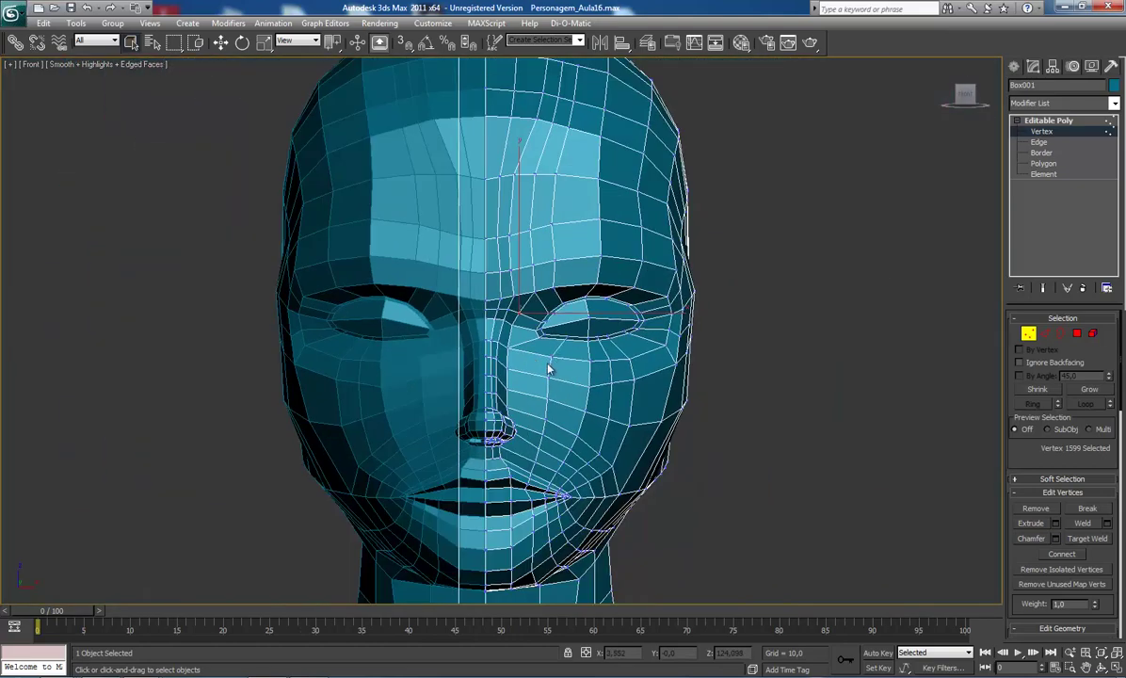
pyautogui.scroll(1, 553, 365)
pyautogui.scroll(1, 540, 390)
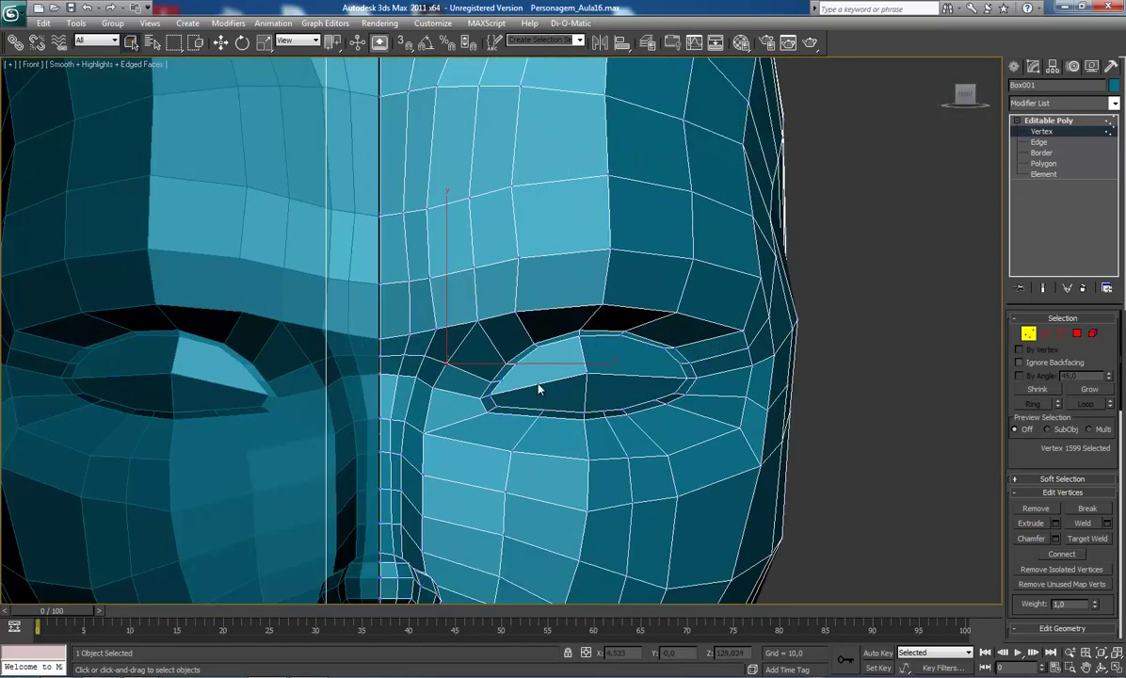
pyautogui.moveTo(540, 390); pyautogui.dragTo(542, 352, button='middle')
pyautogui.scroll(-1, 543, 350)
pyautogui.scroll(-1, 541, 345)
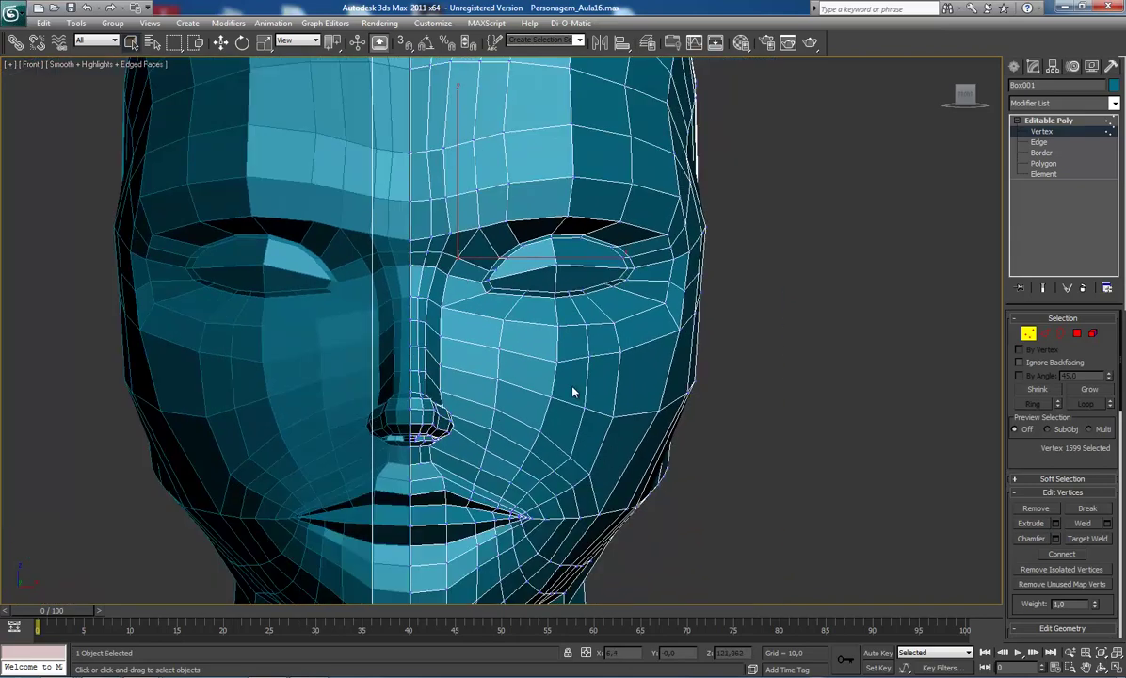
pyautogui.scroll(1, 565, 386)
pyautogui.scroll(1, 545, 372)
pyautogui.moveTo(537, 406); pyautogui.dragTo(578, 360, button='middle')
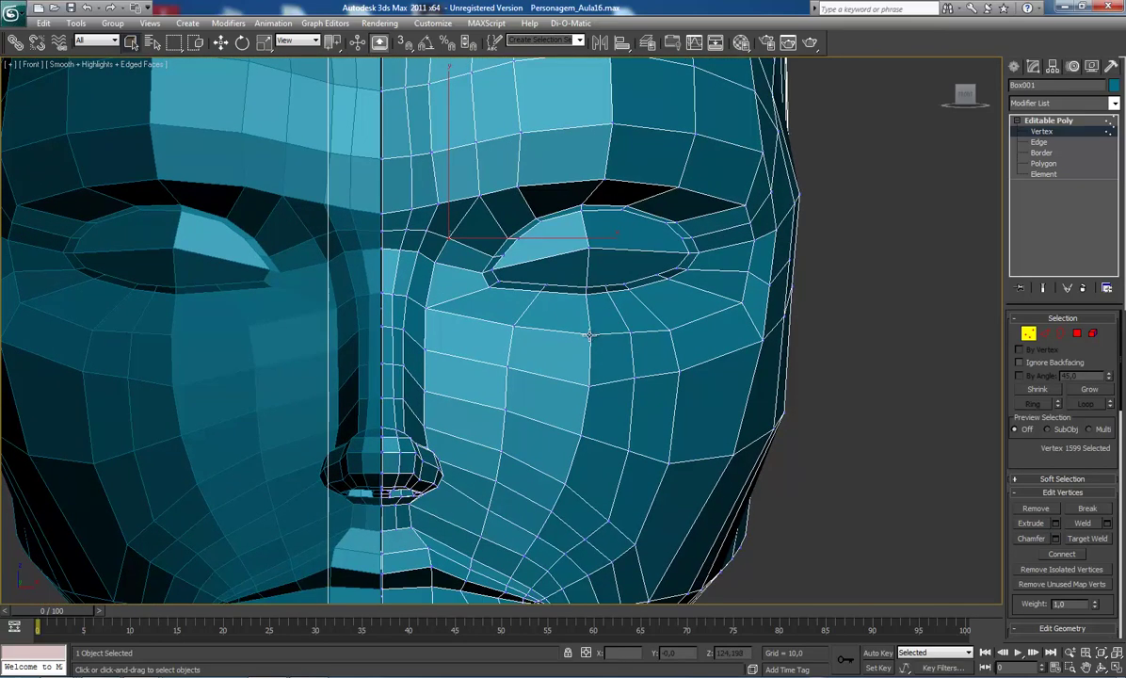
# Step: Move the two vertices below the eye slightly left, then nudge them upward
pyautogui.click(589, 334)
pyautogui.keyDown('ctrl'); pyautogui.click(586, 385); pyautogui.keyUp('ctrl')
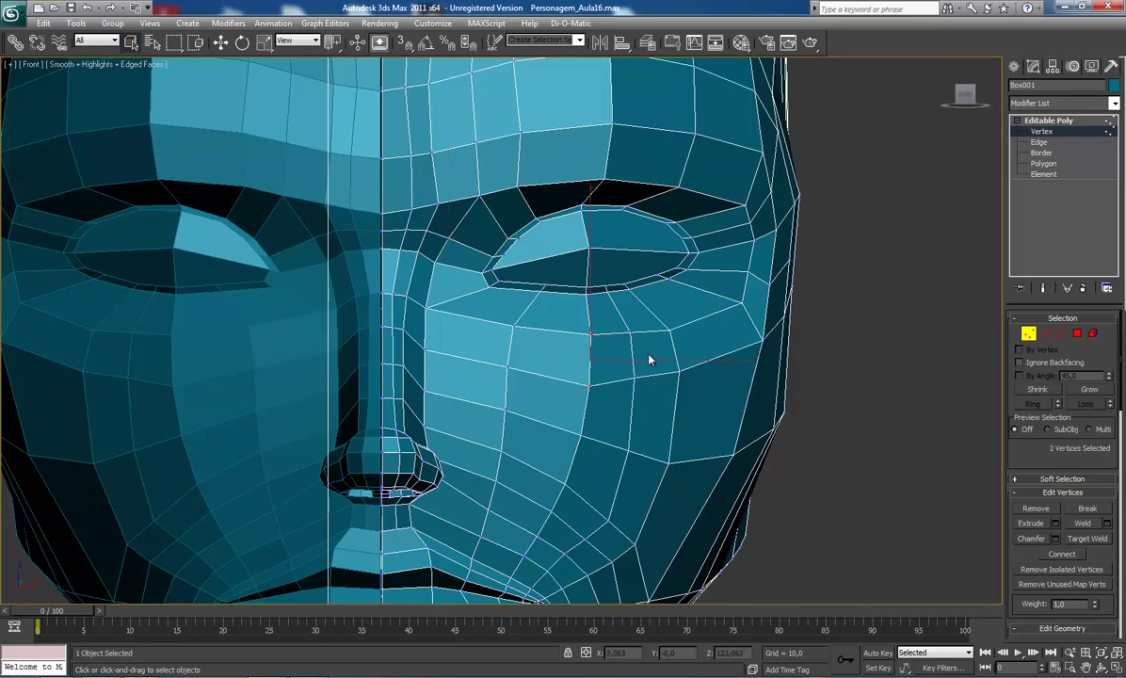
pyautogui.press('w')
pyautogui.moveTo(638, 309); pyautogui.dragTo(631, 309)
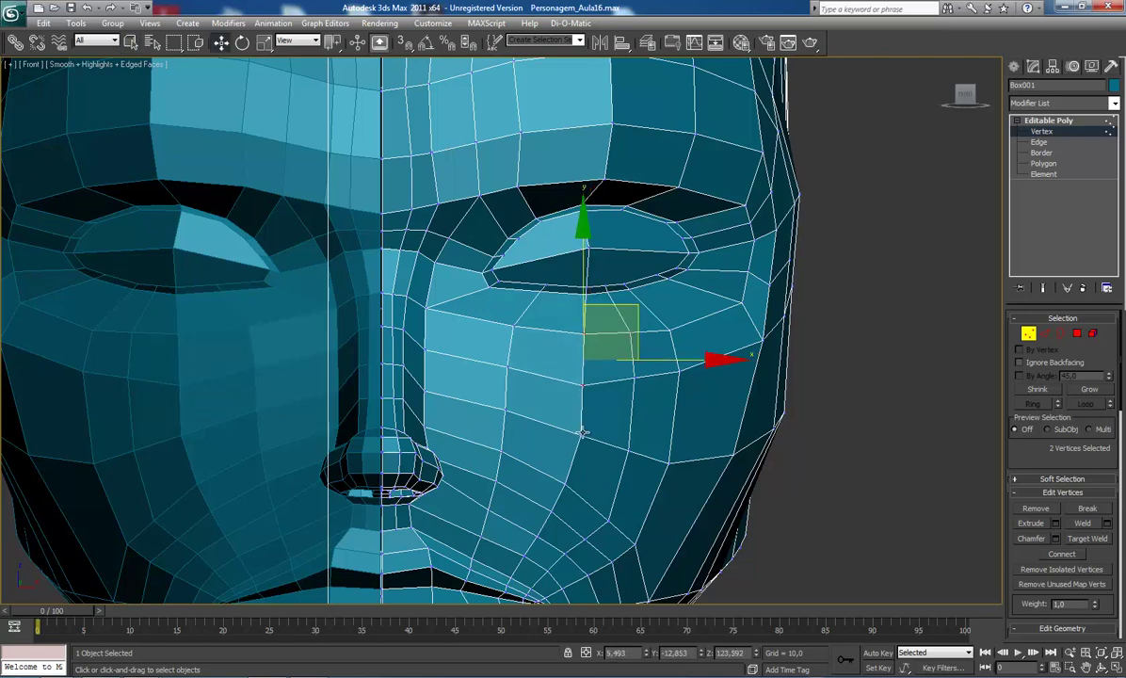
pyautogui.click(545, 405)
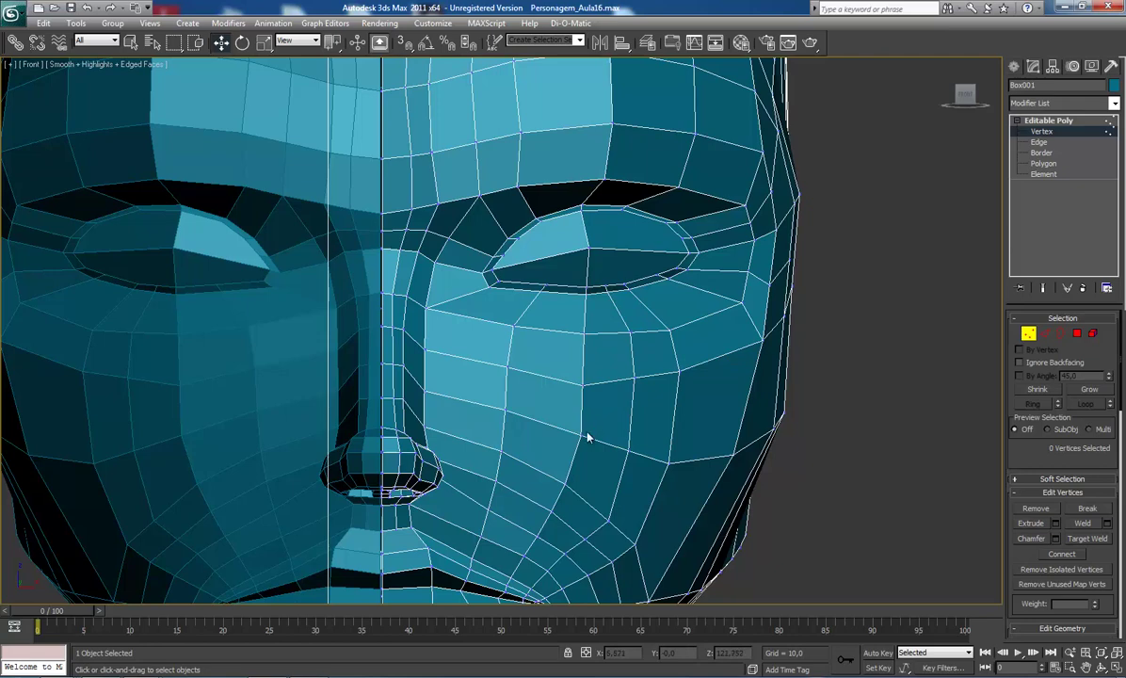
pyautogui.click(581, 436)
pyautogui.moveTo(644, 405); pyautogui.dragTo(643, 367)
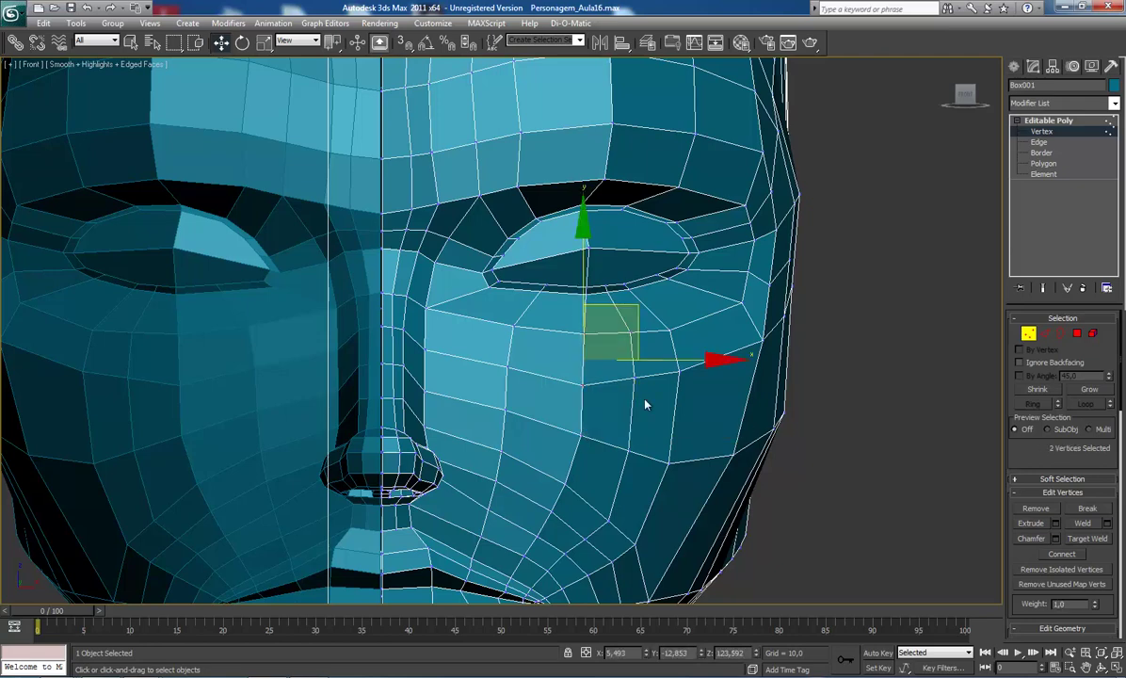
# Step: Push the two outer cheek vertices beside the eye outward toward the side of the face
pyautogui.click(670, 329)
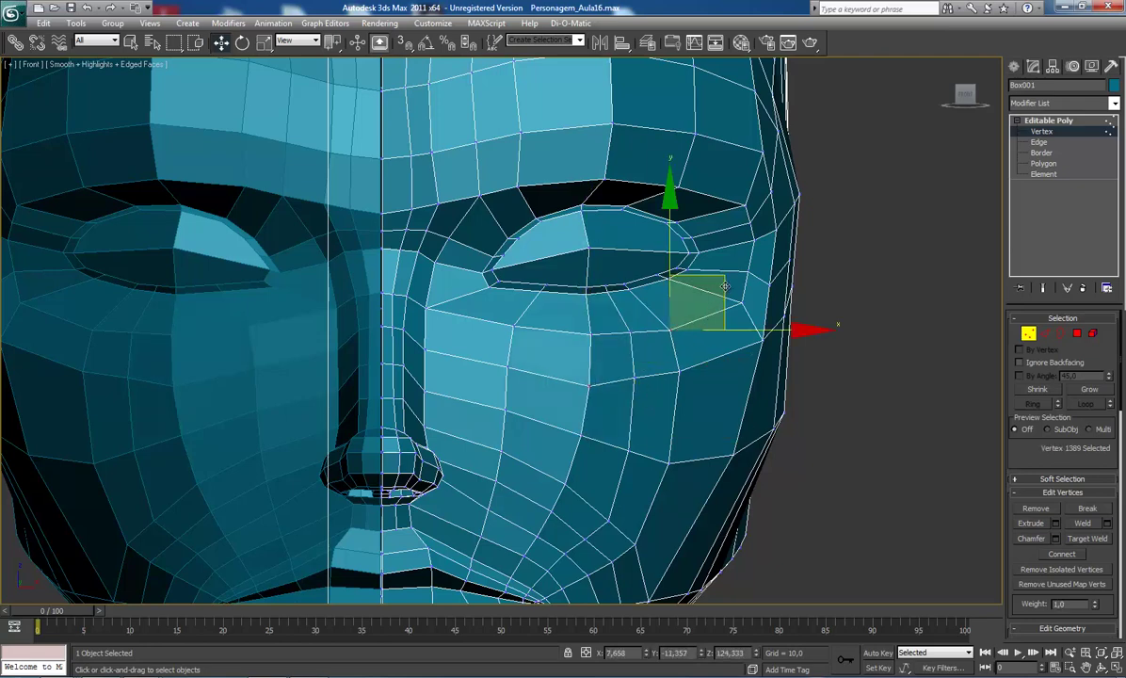
pyautogui.moveTo(714, 326); pyautogui.dragTo(727, 325)
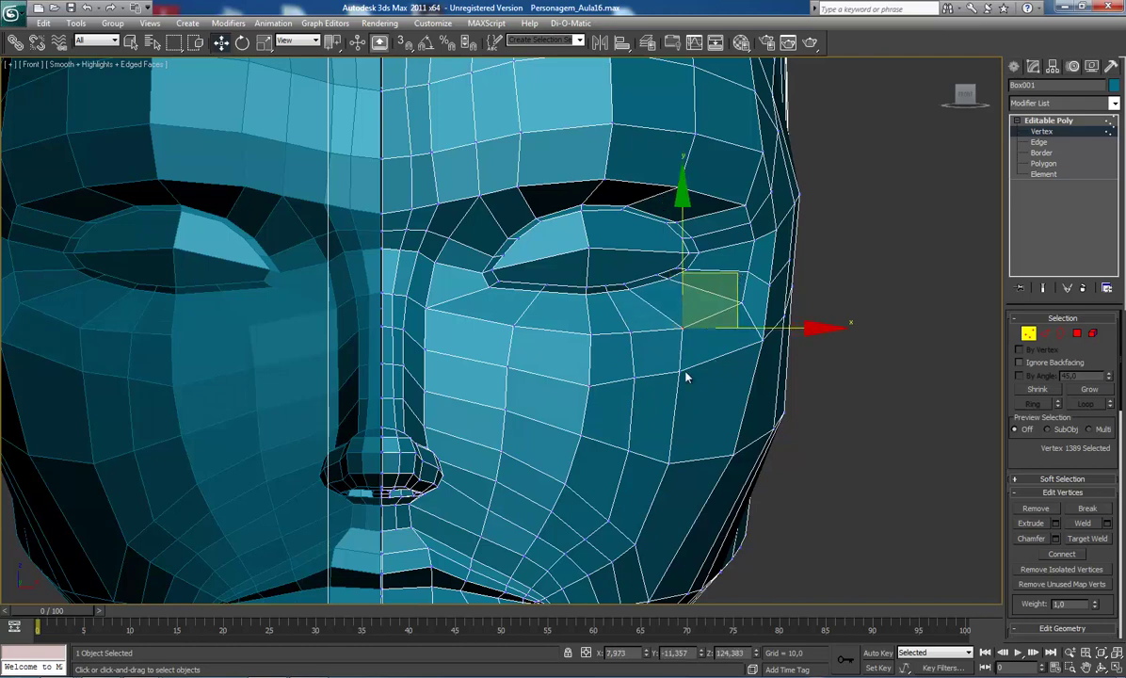
pyautogui.click(678, 374)
pyautogui.click(679, 372)
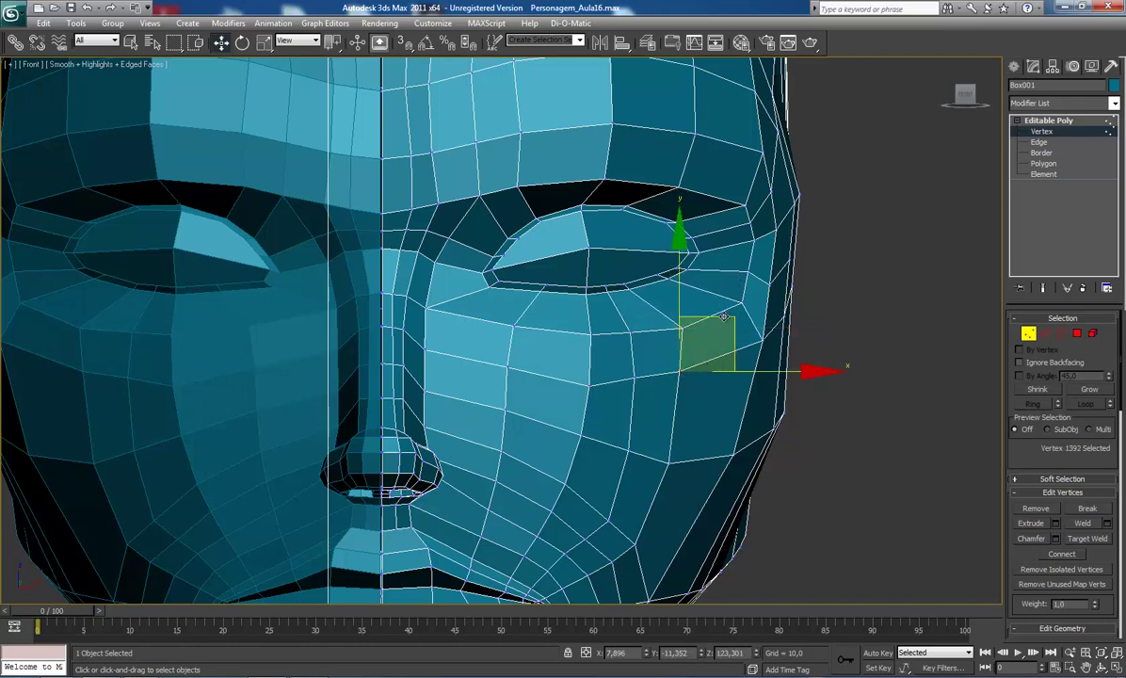
pyautogui.moveTo(723, 318); pyautogui.dragTo(737, 317)
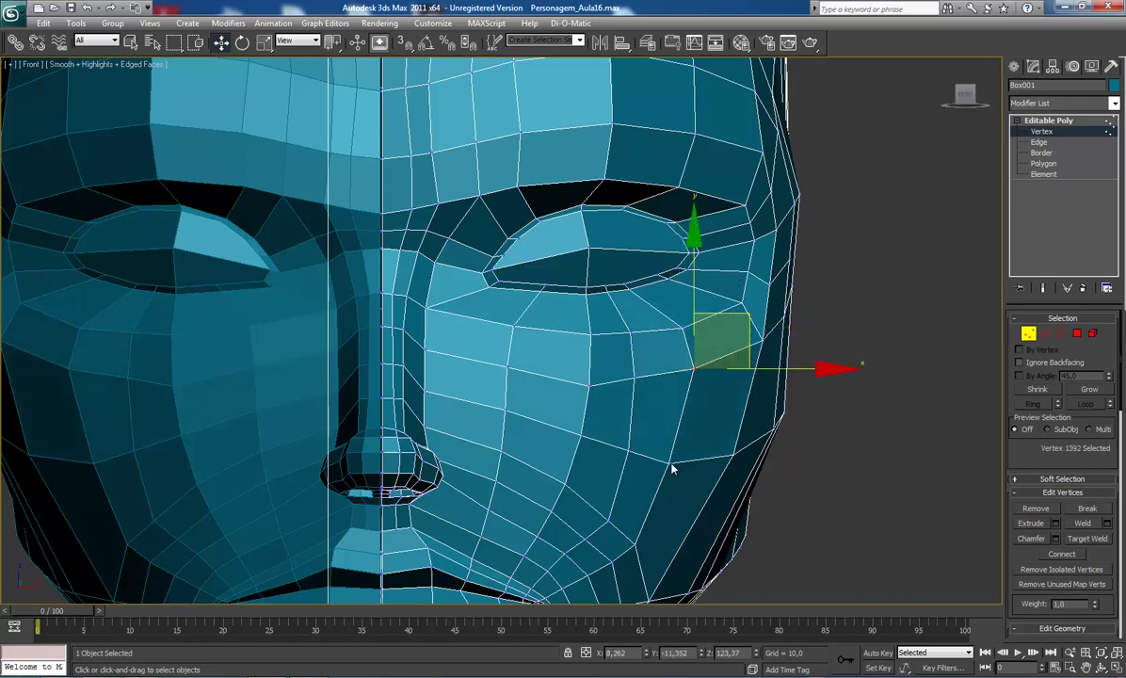
pyautogui.click(673, 468)
pyautogui.scroll(-3, 671, 464)
# Step: Frame the right cheek and nudge the cheek vertex beside the jawline outward
pyautogui.scroll(1, 603, 468)
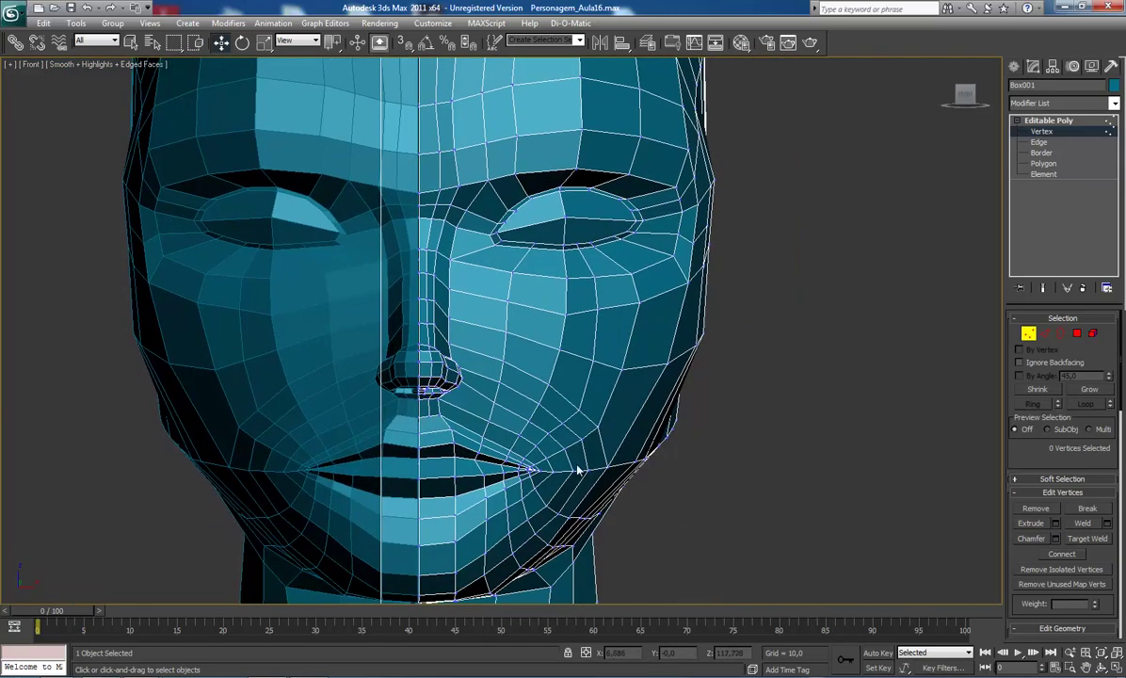
pyautogui.moveTo(615, 432); pyautogui.dragTo(591, 372, button='middle')
pyautogui.scroll(2, 590, 372)
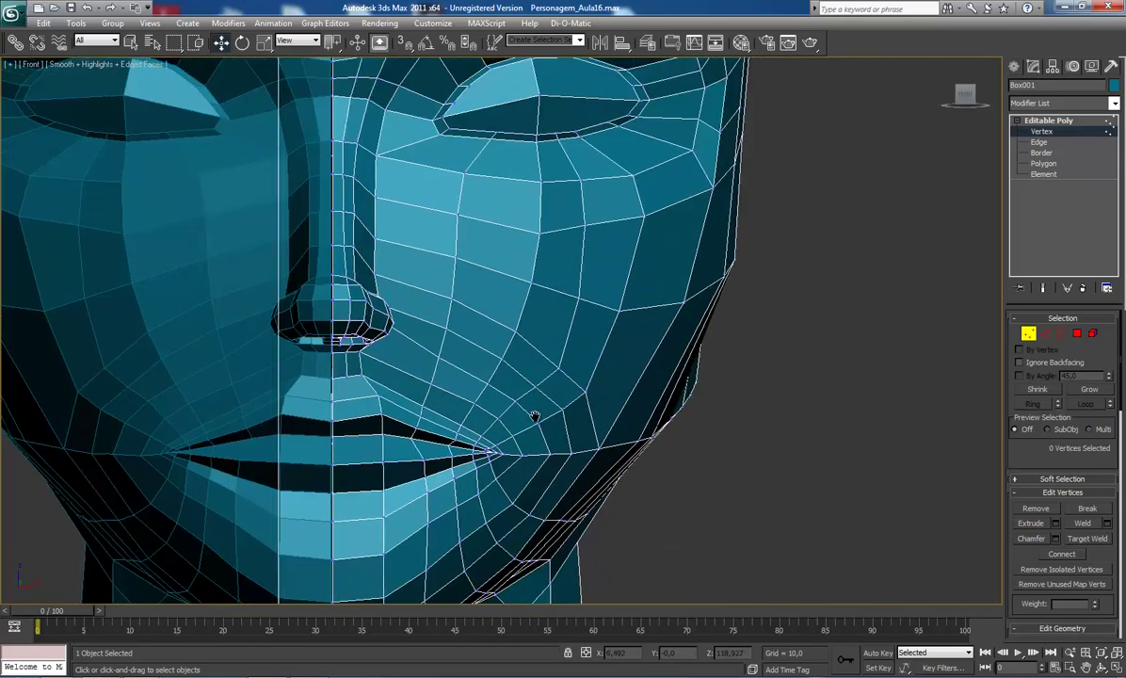
pyautogui.moveTo(533, 416); pyautogui.dragTo(481, 454, button='middle')
pyautogui.moveTo(569, 356); pyautogui.dragTo(550, 377, button='middle')
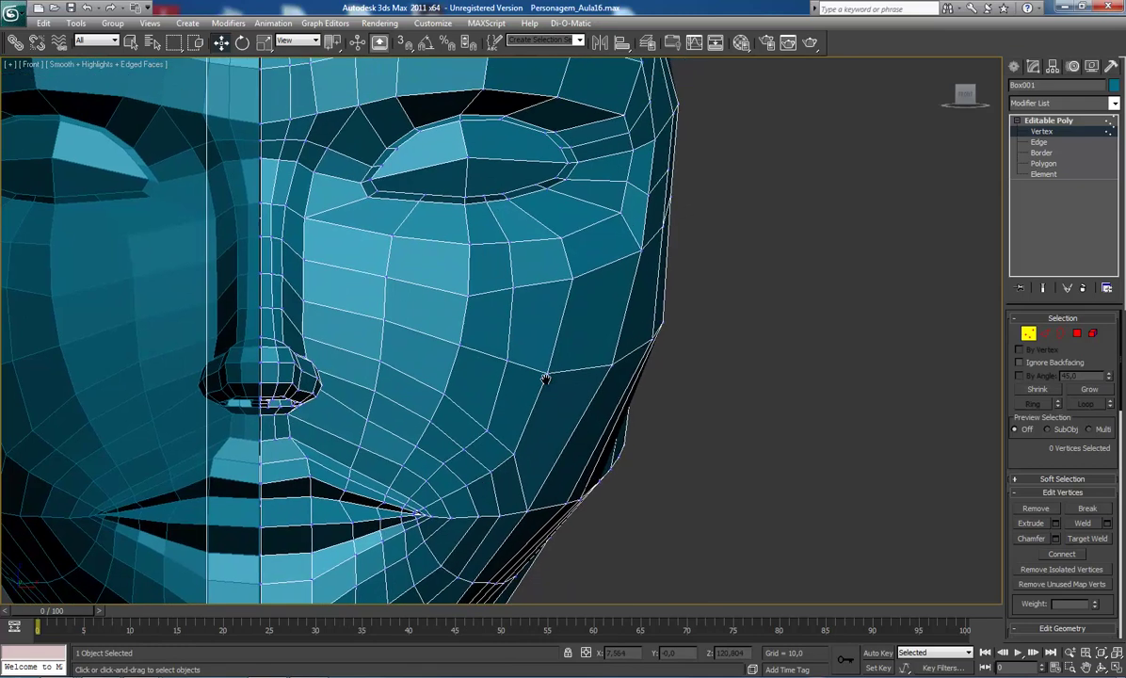
pyautogui.click(547, 374)
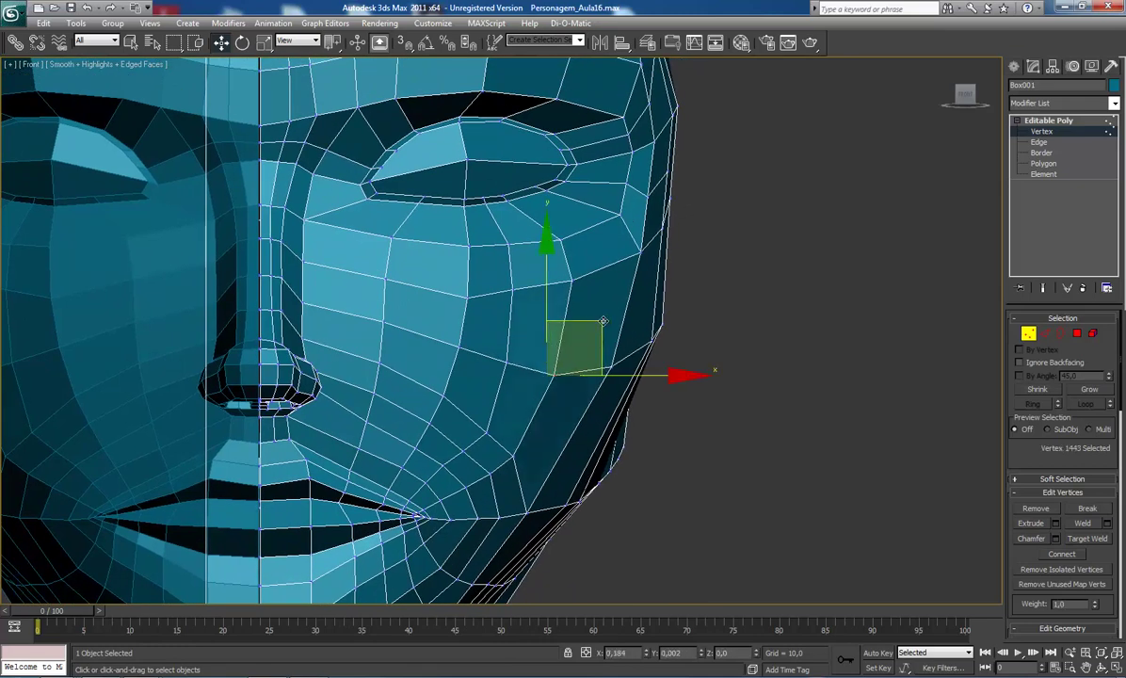
pyautogui.moveTo(595, 323); pyautogui.dragTo(610, 322)
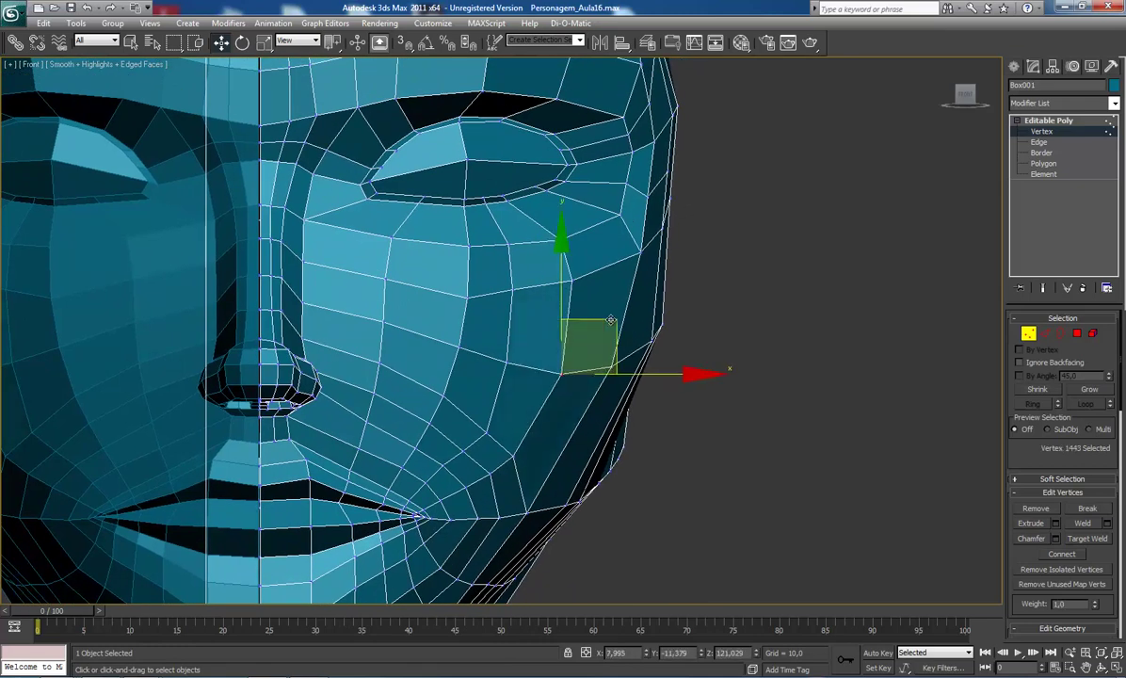
# Step: Pull the cheek vertex below the eye down and to the right
pyautogui.click(620, 215)
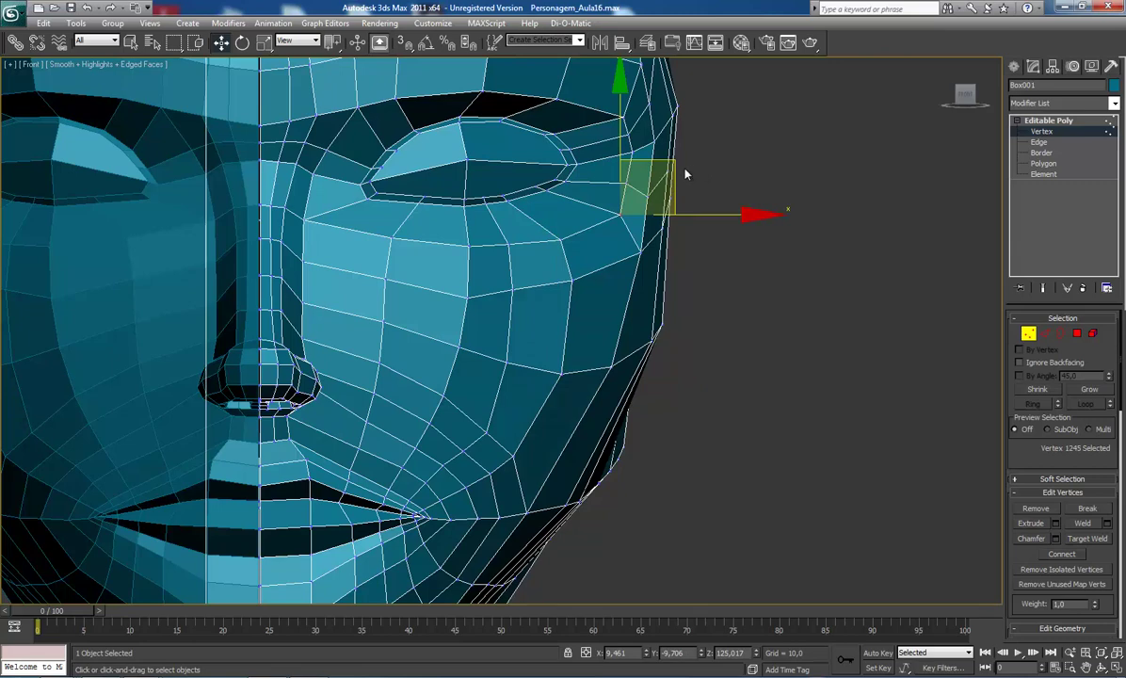
pyautogui.click(683, 165)
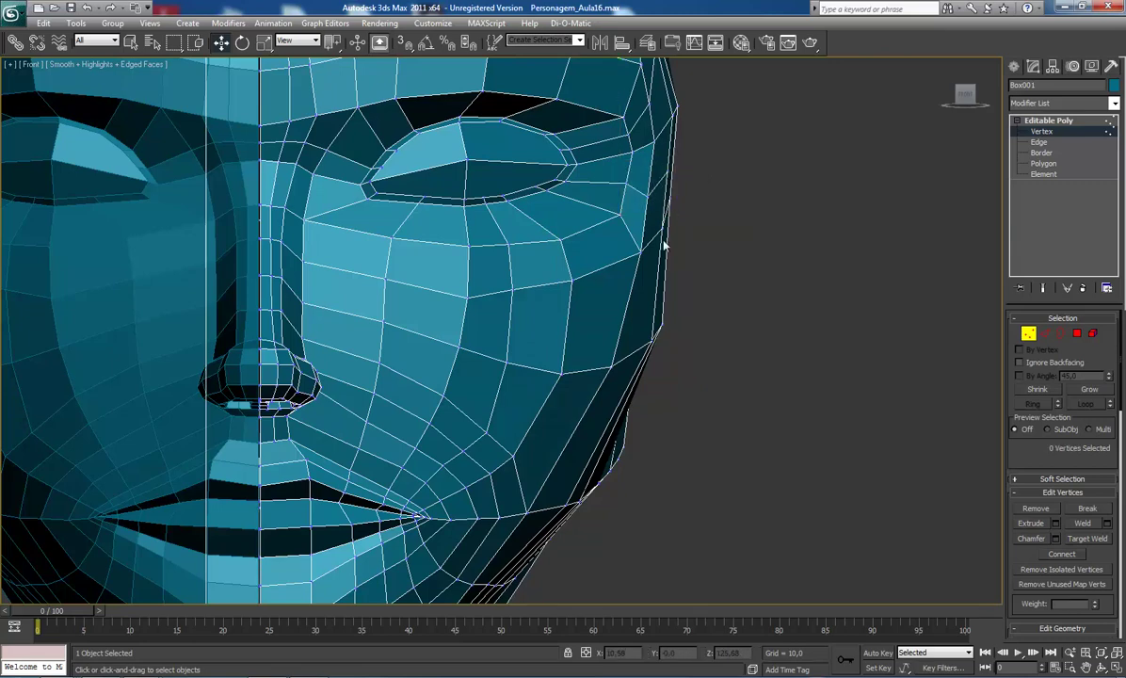
pyautogui.moveTo(525, 268); pyautogui.dragTo(463, 320, button='middle')
pyautogui.click(450, 340)
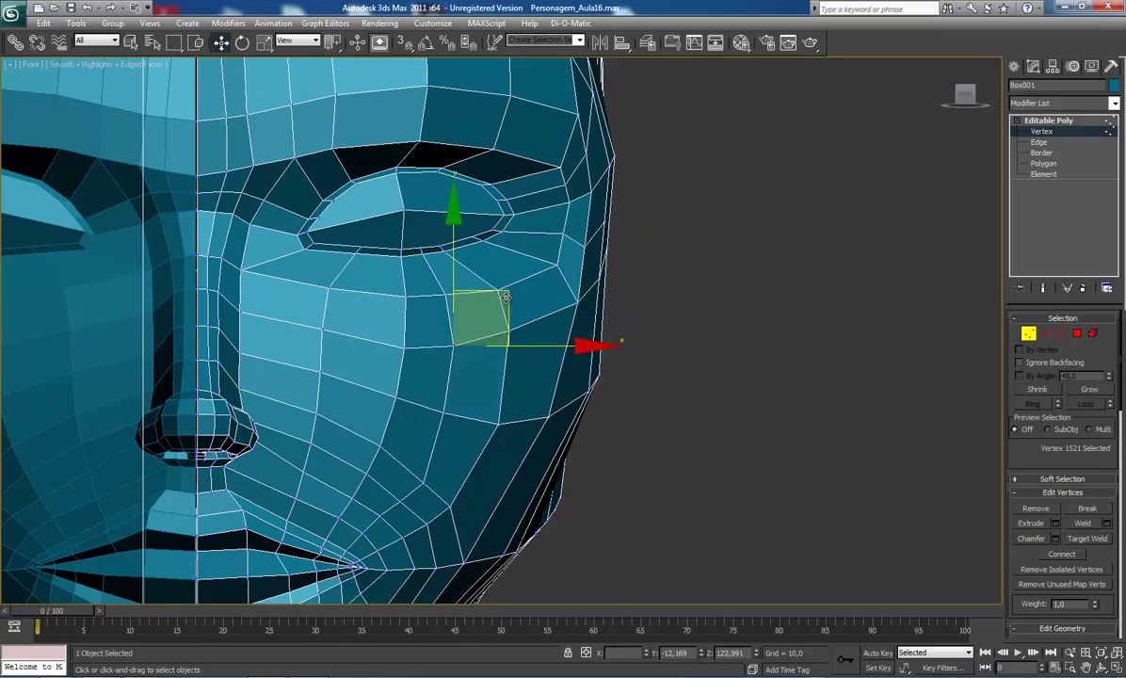
pyautogui.moveTo(504, 285); pyautogui.dragTo(514, 305)
# Step: Shift the eye-corner vertex right and push the side-of-face vertex outward
pyautogui.click(512, 336)
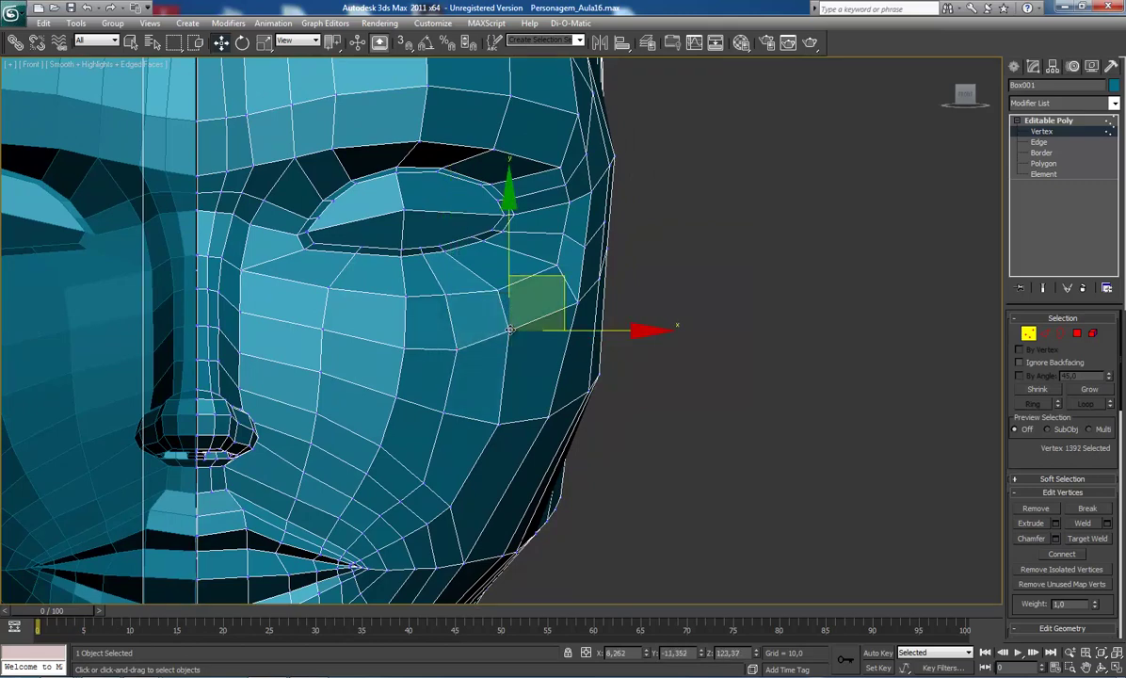
pyautogui.click(446, 293)
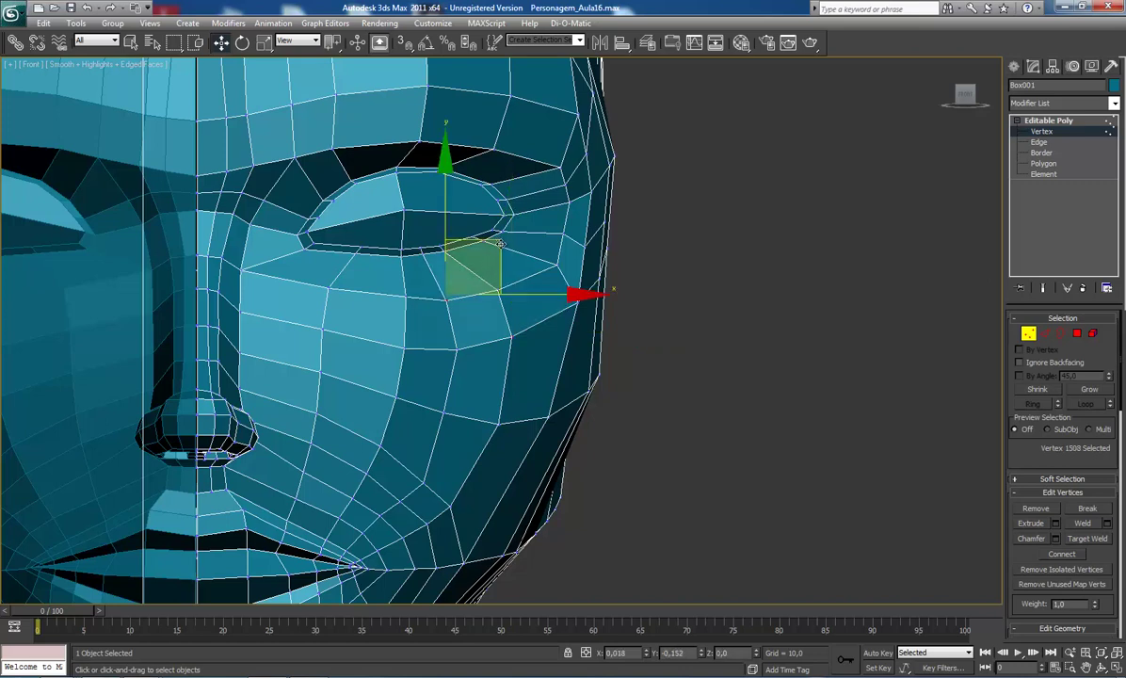
pyautogui.moveTo(498, 280); pyautogui.dragTo(508, 284)
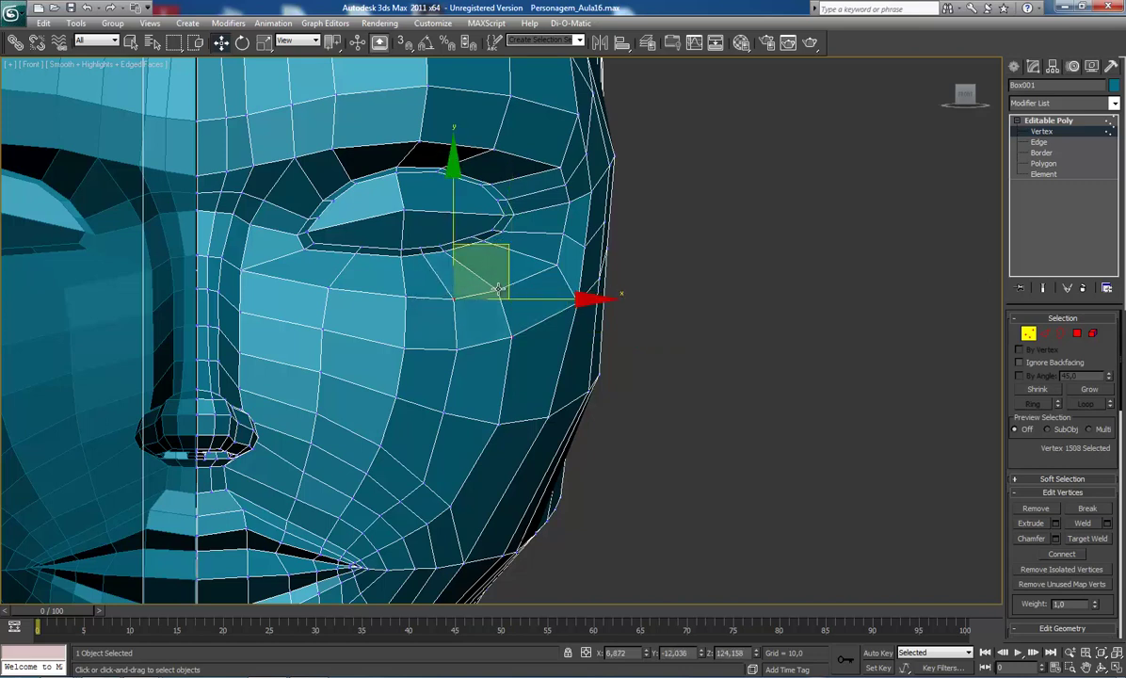
pyautogui.click(497, 289)
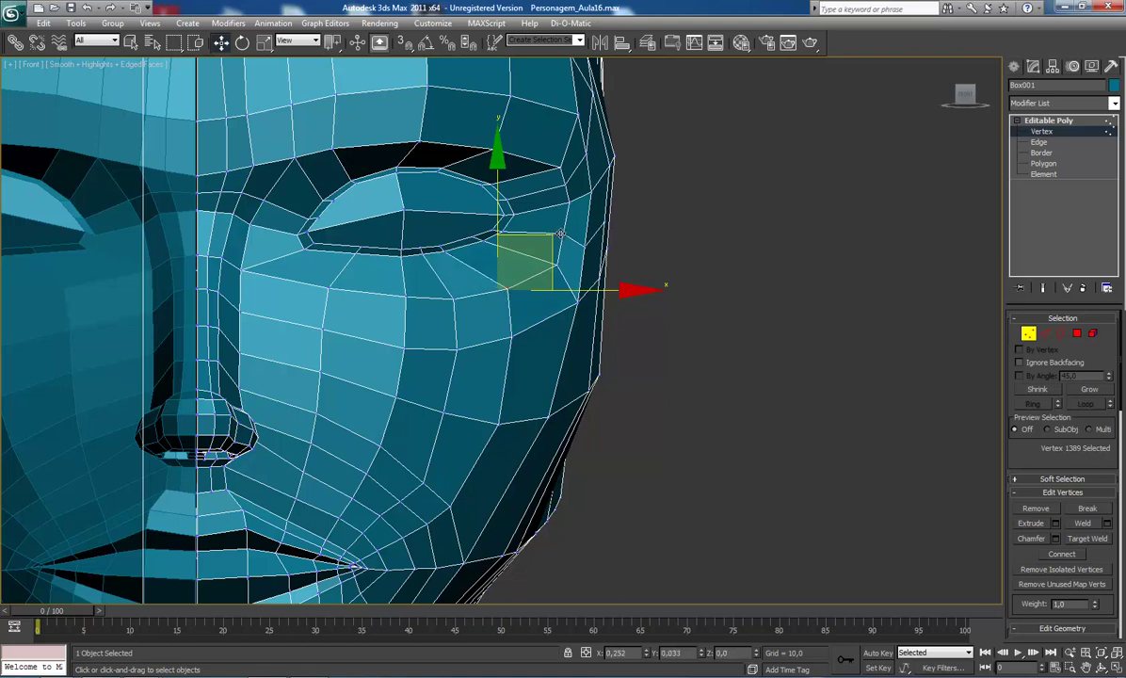
pyautogui.click(511, 335)
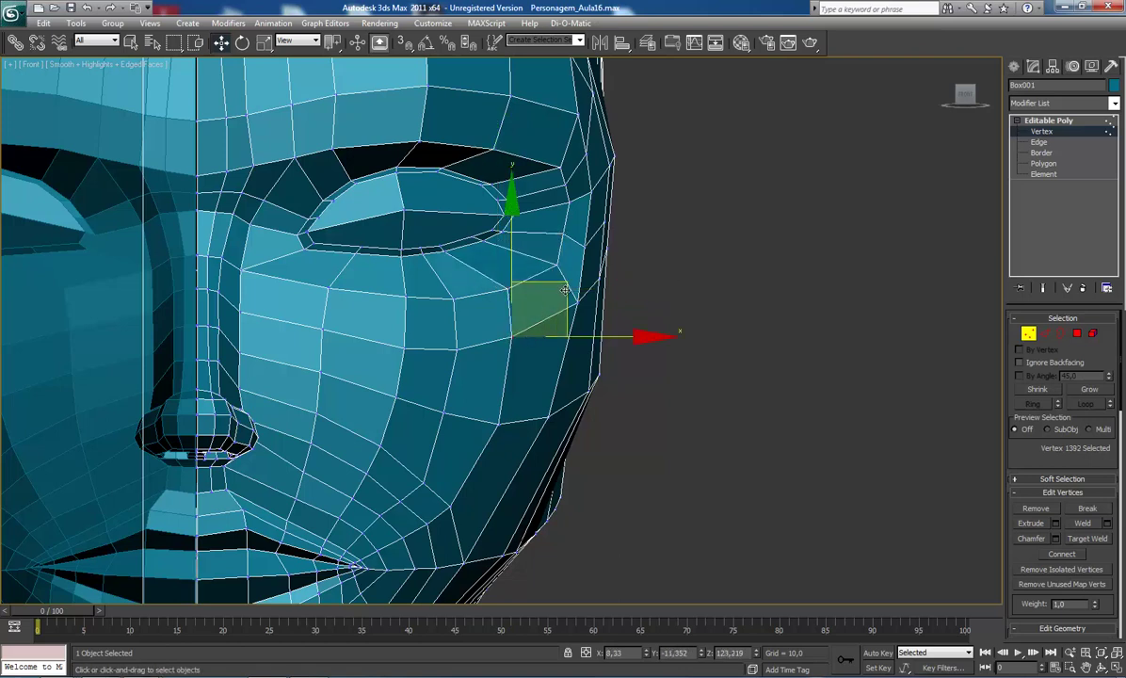
pyautogui.moveTo(564, 290); pyautogui.dragTo(571, 289)
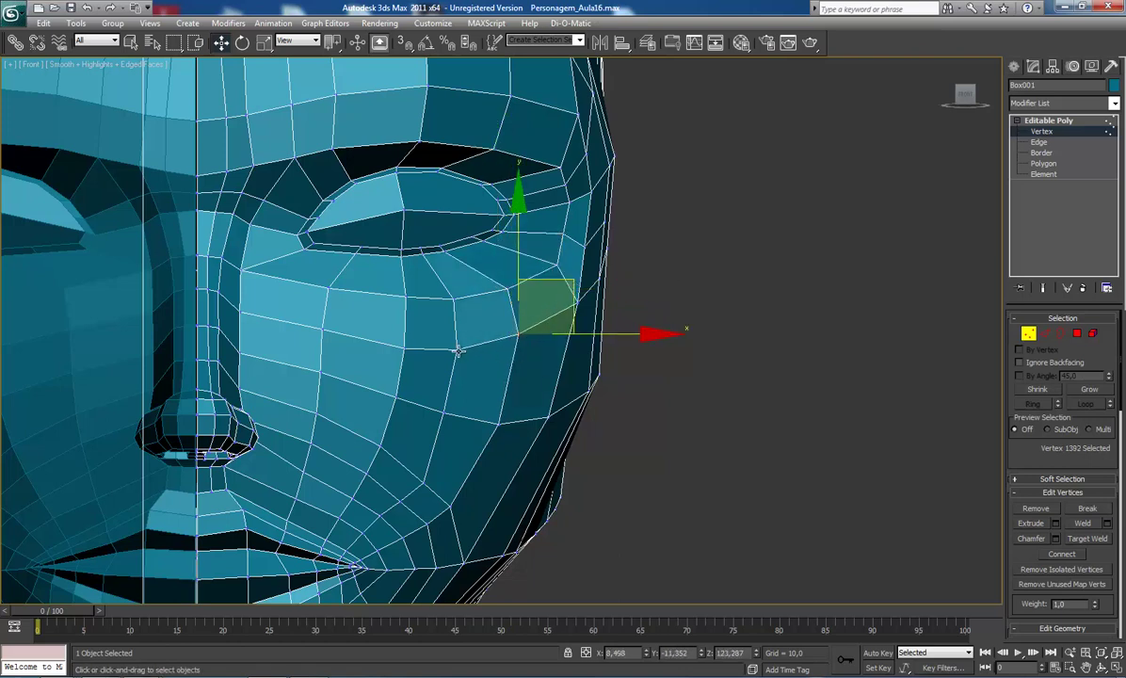
# Step: Move the under-eye cheek vertex right and push lower-cheek and side vertices outward to smooth the silhouette
pyautogui.click(459, 351)
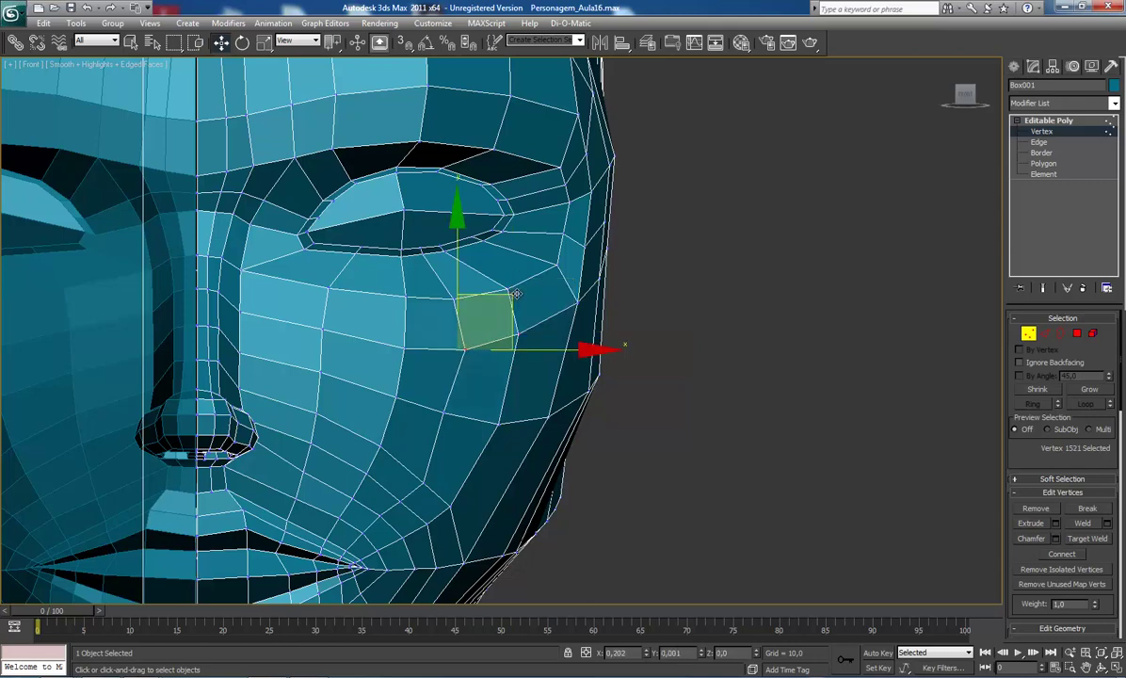
pyautogui.moveTo(516, 295); pyautogui.dragTo(525, 295)
pyautogui.click(441, 412)
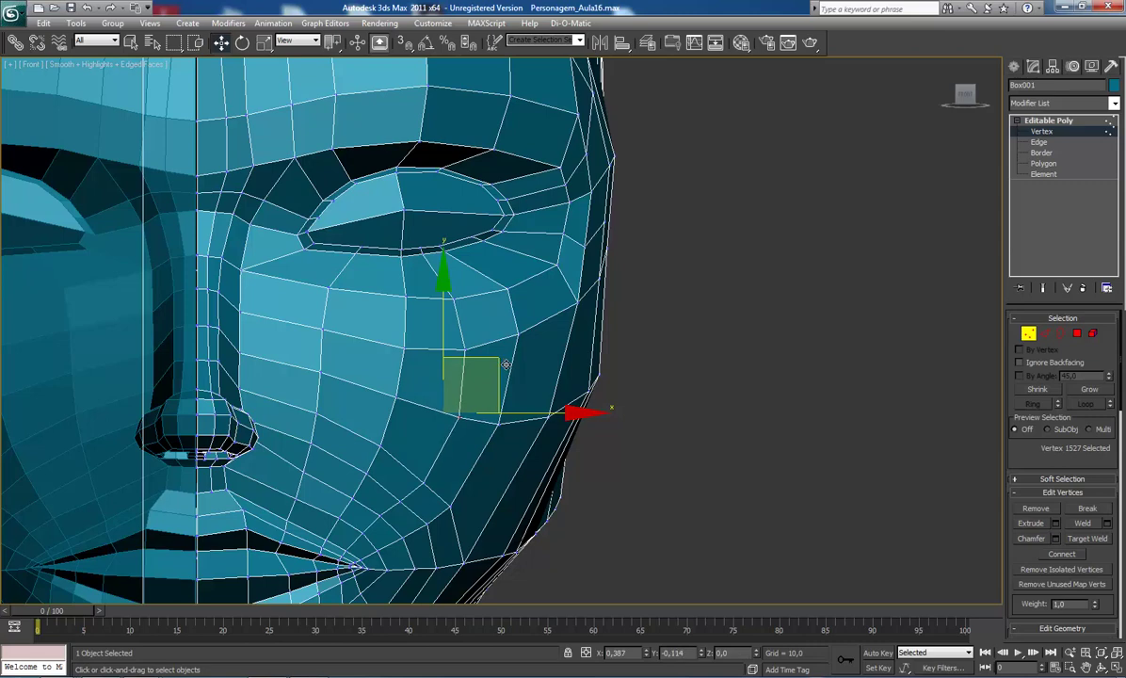
pyautogui.moveTo(476, 362); pyautogui.dragTo(564, 373)
pyautogui.click(499, 423)
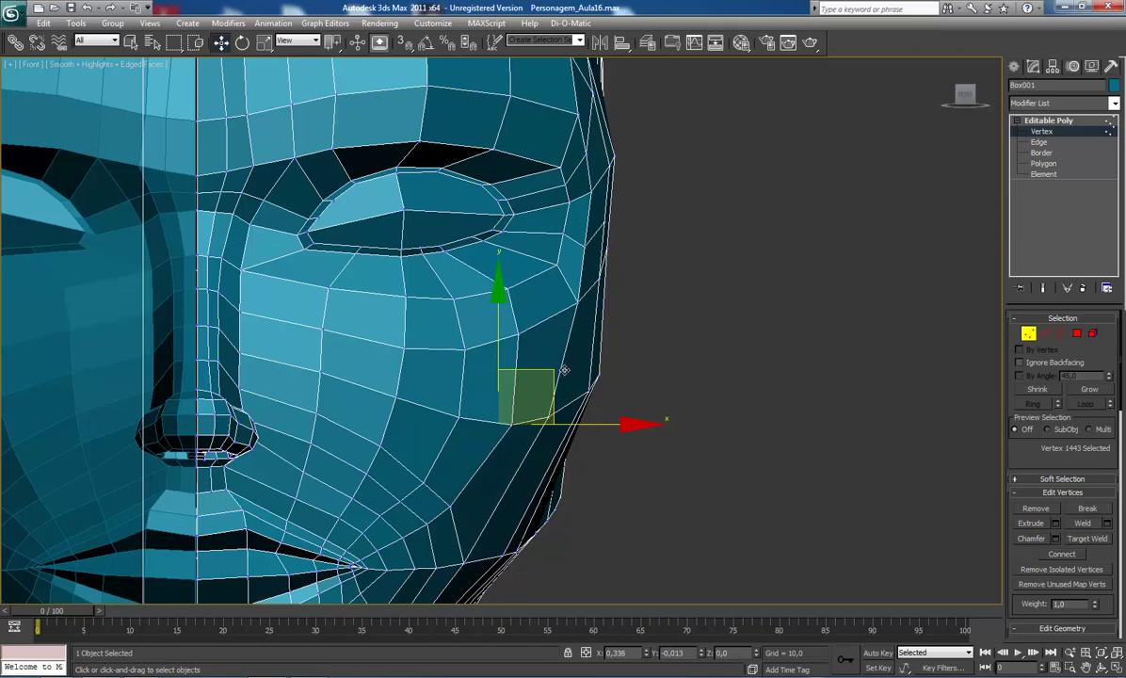
pyautogui.click(519, 333)
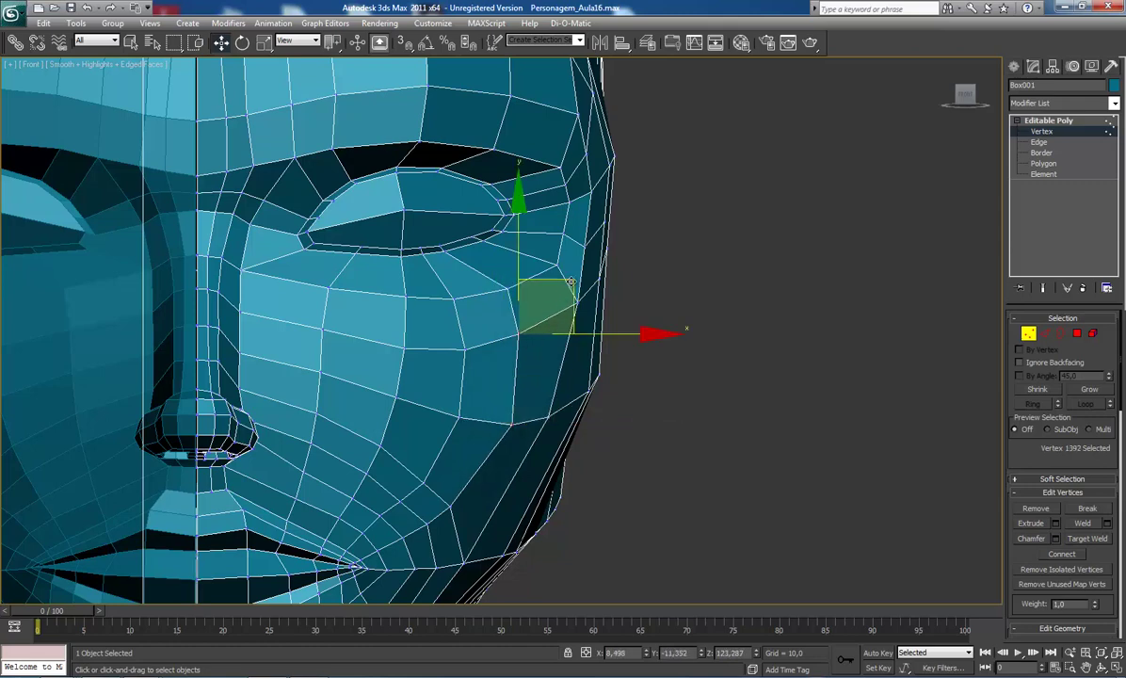
pyautogui.moveTo(566, 295); pyautogui.dragTo(578, 298)
# Step: Move the temple vertex out and up, then nudge the under-eye cheek vertex right
pyautogui.click(509, 290)
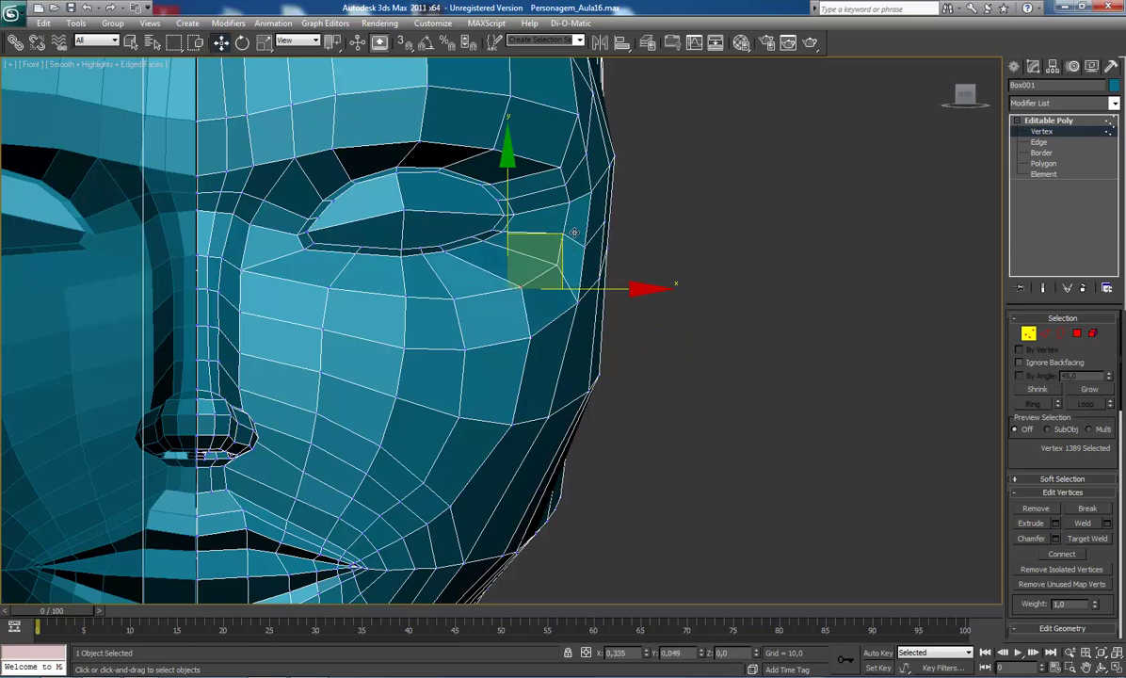
pyautogui.moveTo(532, 259); pyautogui.dragTo(545, 254)
pyautogui.click(463, 299)
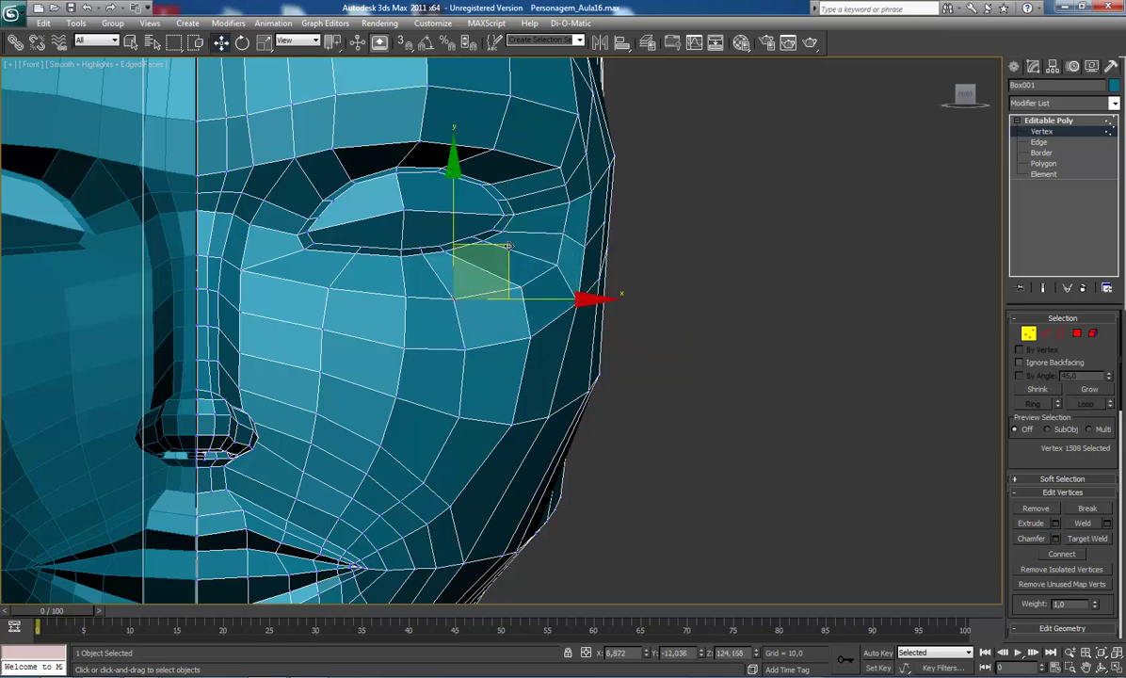
pyautogui.click(471, 347)
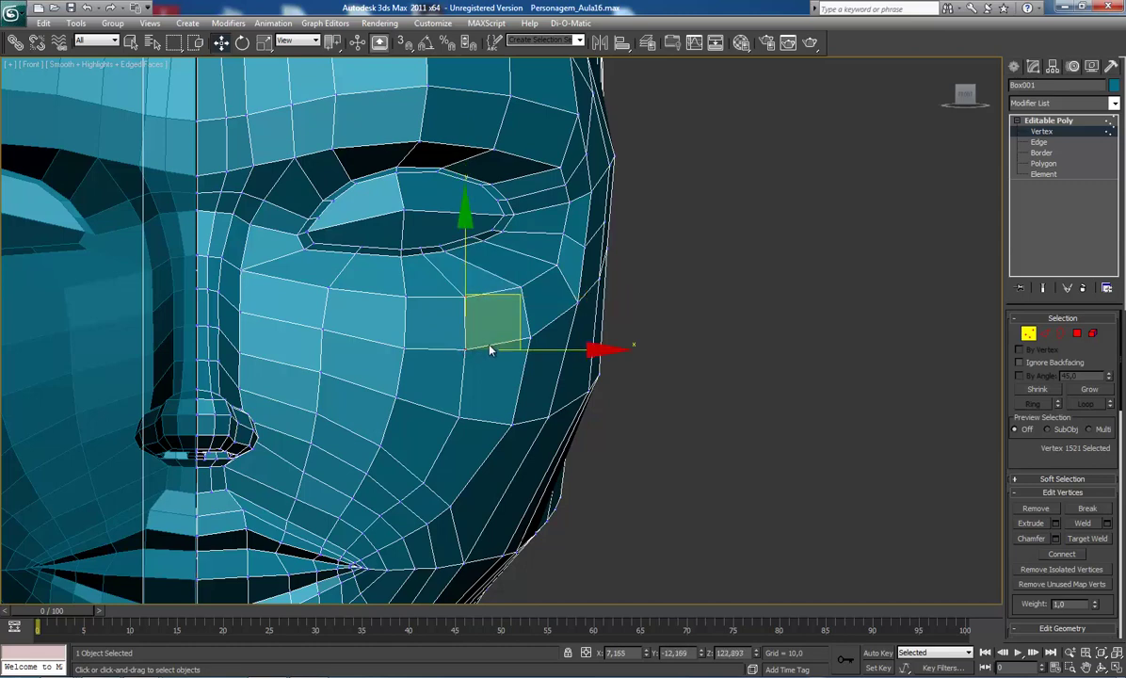
pyautogui.moveTo(521, 296); pyautogui.dragTo(531, 296)
# Step: Recentre the head and nudge the cheek vertex near the jaw slightly down
pyautogui.scroll(-5, 458, 452)
pyautogui.scroll(2, 490, 454)
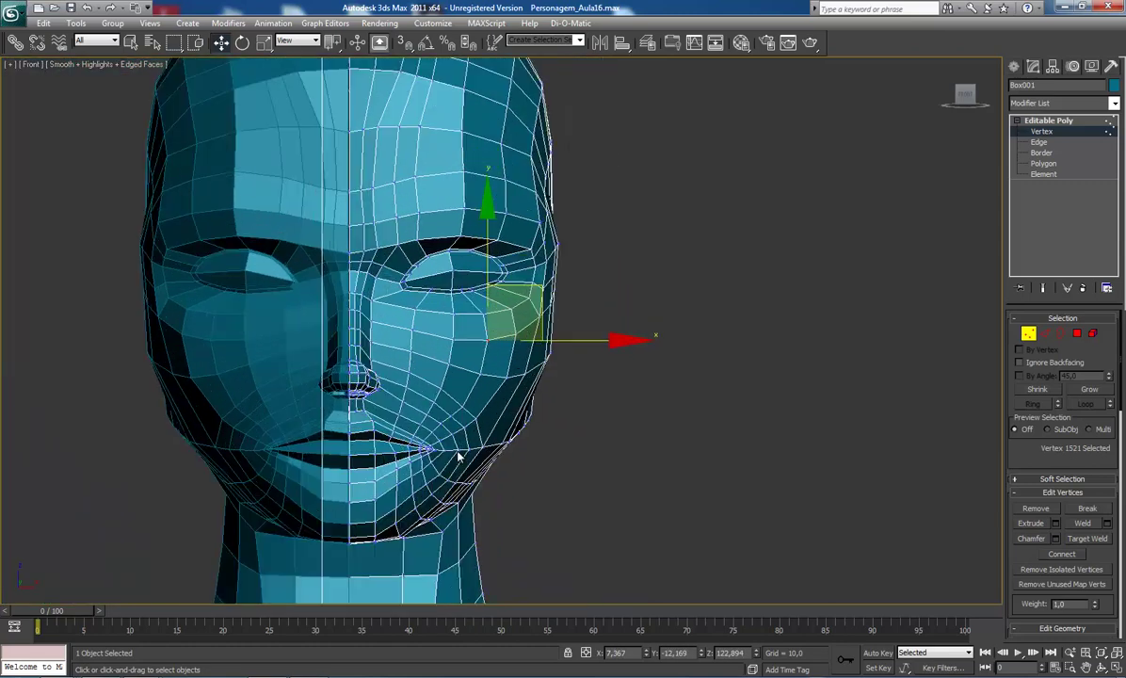
pyautogui.scroll(2, 518, 455)
pyautogui.scroll(1, 543, 458)
pyautogui.moveTo(543, 457); pyautogui.dragTo(557, 464, button='middle')
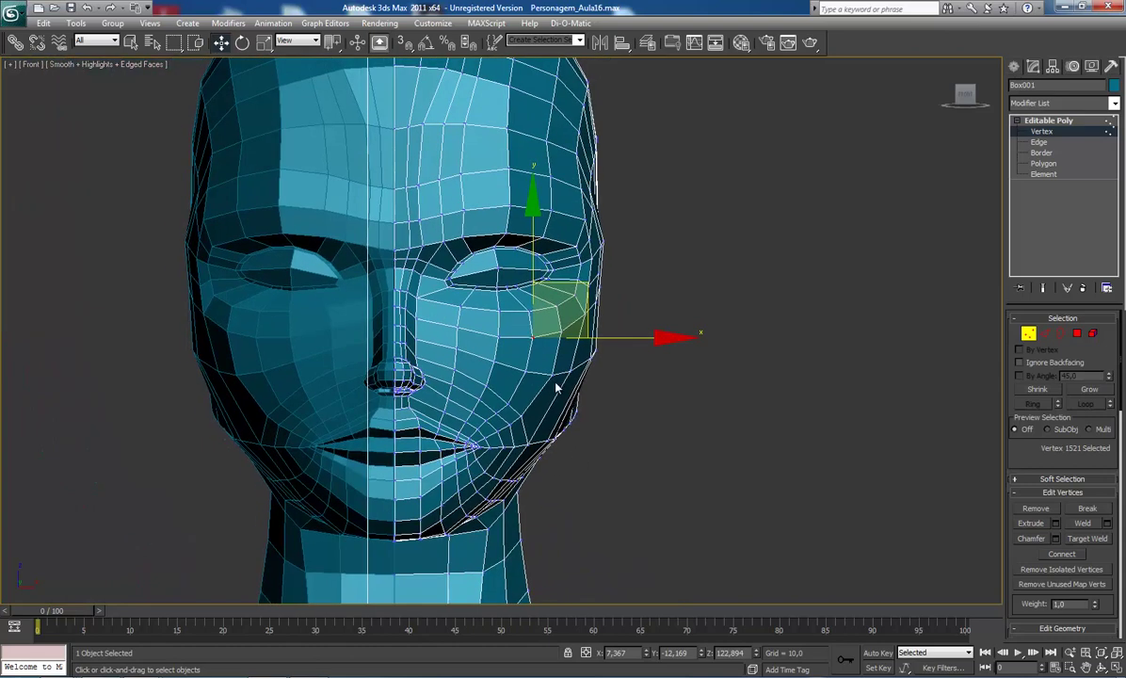
pyautogui.click(553, 377)
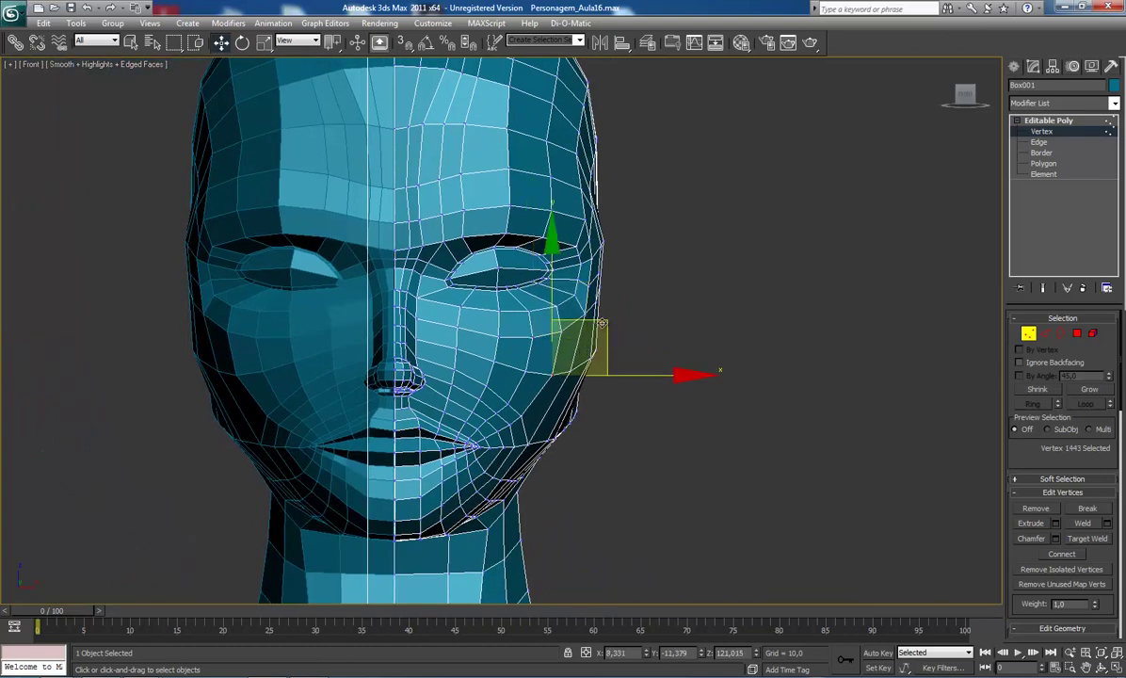
pyautogui.moveTo(602, 324); pyautogui.dragTo(601, 324)
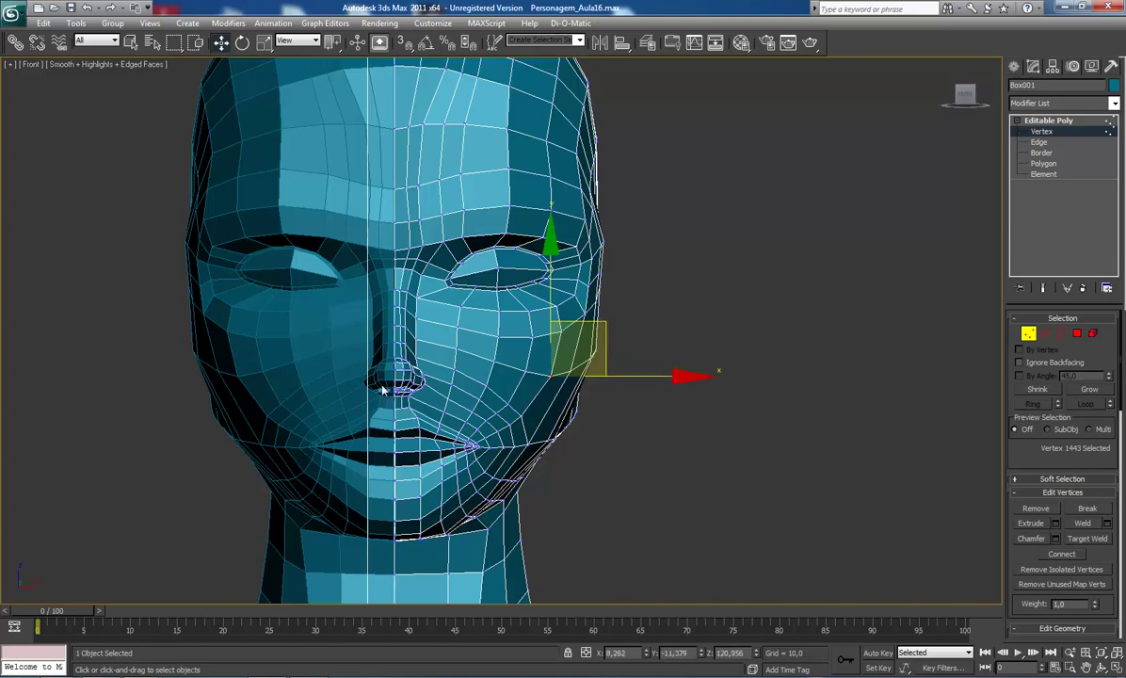
# Step: Marquee-select the two jaw-outline vertices and recentre the face in the view
pyautogui.scroll(-2, 382, 389)
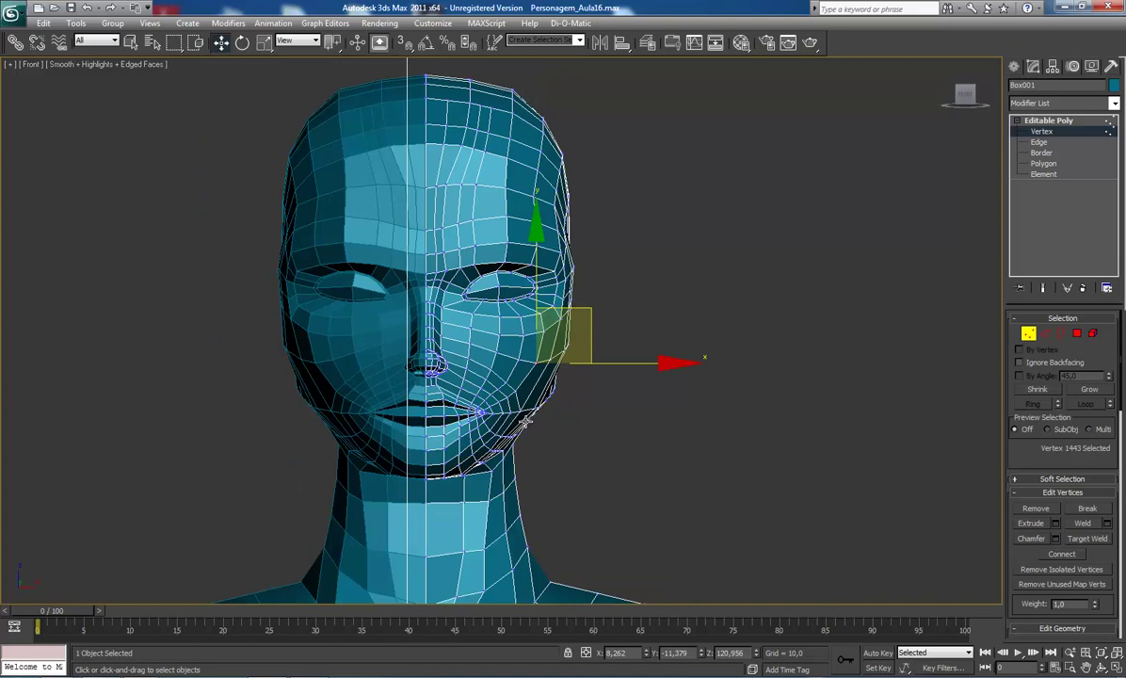
pyautogui.scroll(2, 503, 335)
pyautogui.scroll(1, 503, 335)
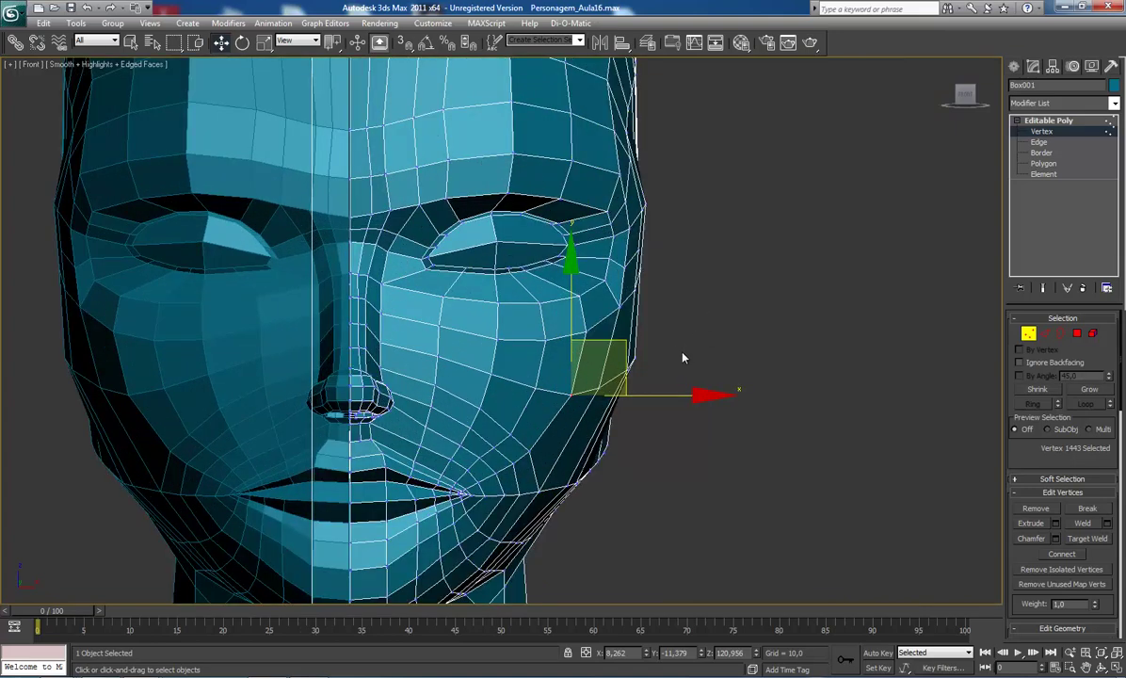
pyautogui.moveTo(575, 373)
pyautogui.mouseDown()
pyautogui.moveTo(678, 344)
pyautogui.moveTo(723, 366)
pyautogui.mouseUp()
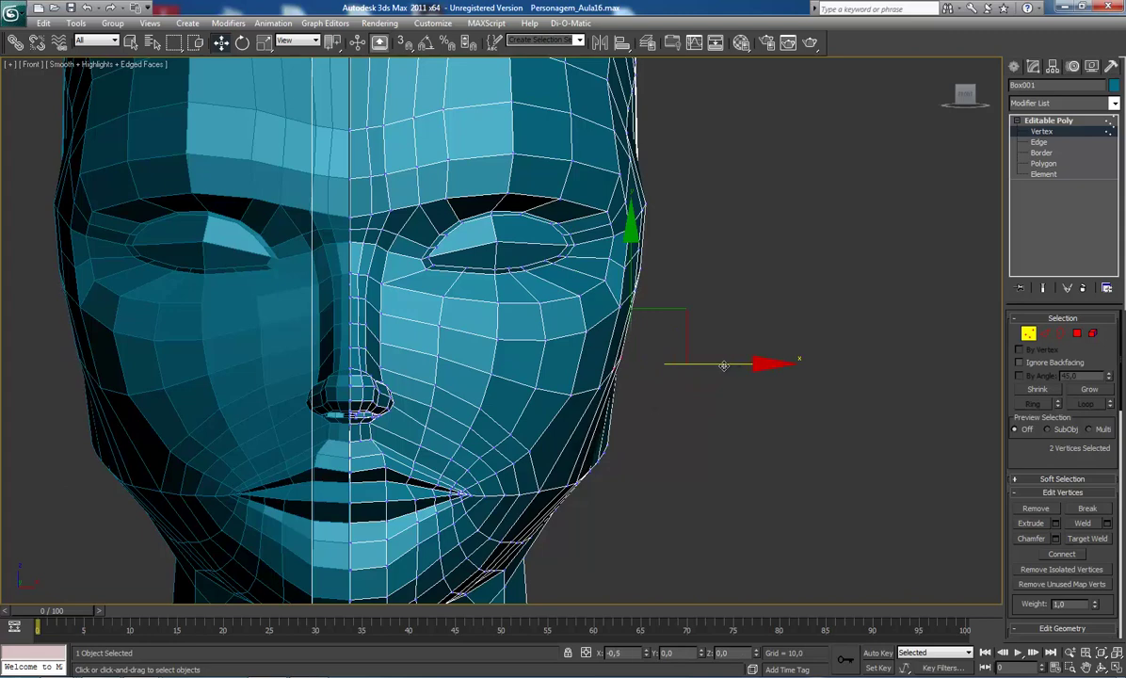
pyautogui.scroll(-3, 669, 358)
pyautogui.scroll(-2, 622, 372)
pyautogui.scroll(2, 546, 339)
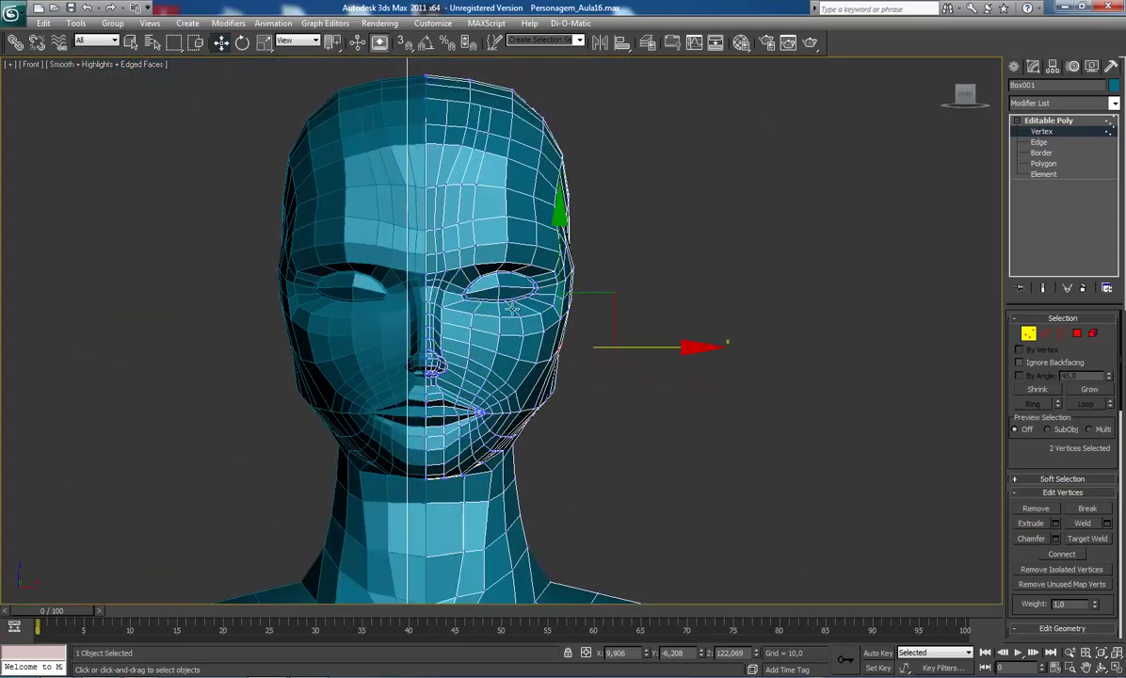
pyautogui.scroll(2, 518, 310)
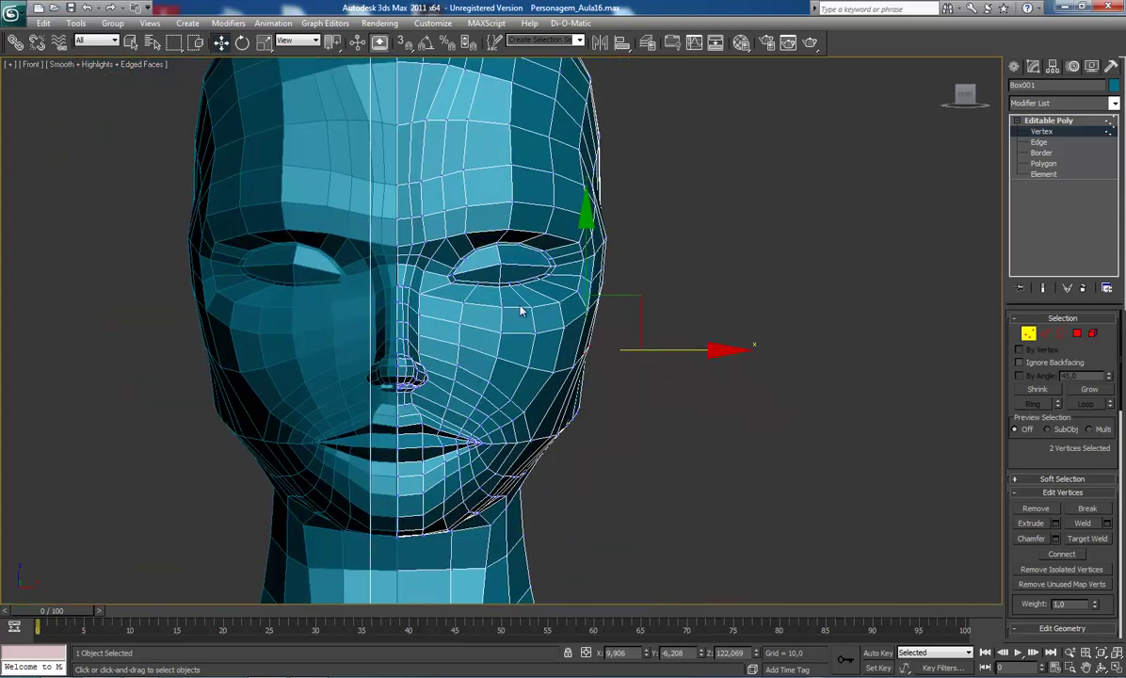
pyautogui.moveTo(521, 311); pyautogui.dragTo(524, 313, button='middle')
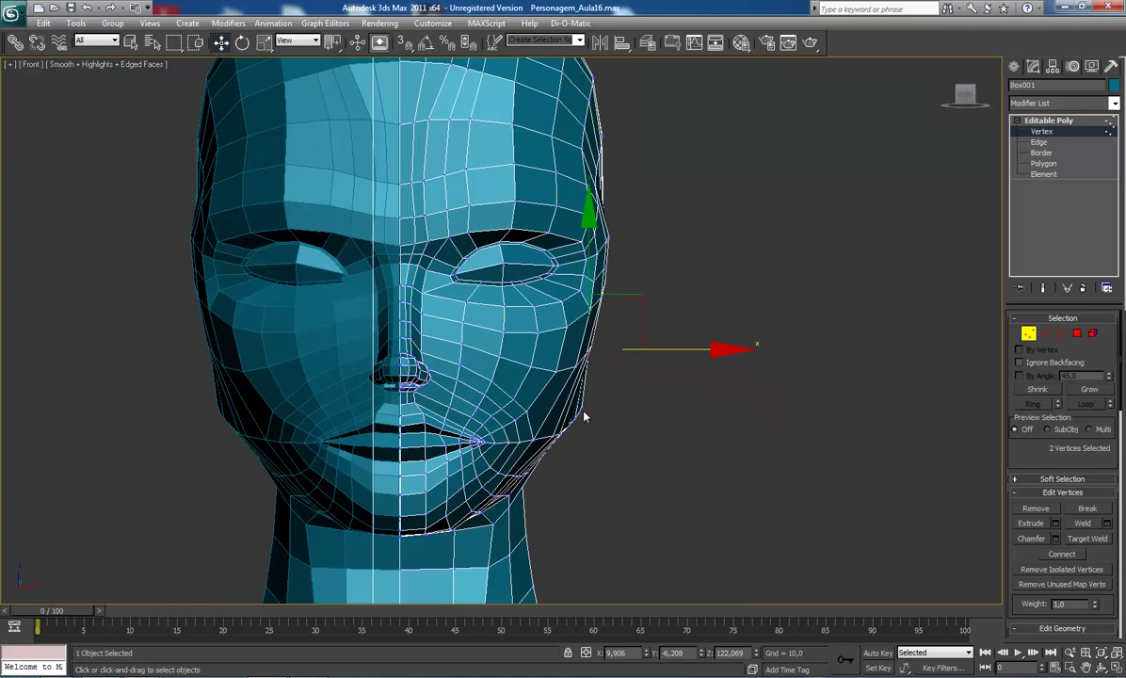
pyautogui.moveTo(584, 417)
pyautogui.mouseDown(button='middle')
pyautogui.moveTo(611, 372)
pyautogui.moveTo(625, 379)
pyautogui.mouseUp(button='middle')
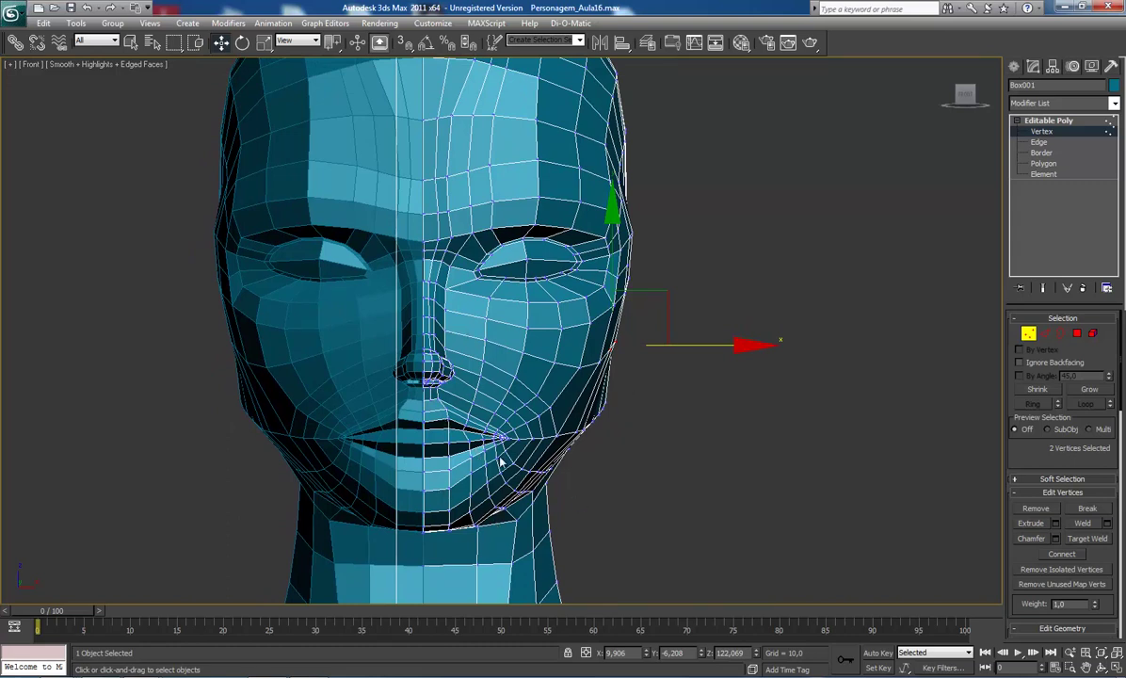
pyautogui.moveTo(520, 358); pyautogui.dragTo(514, 329, button='middle')
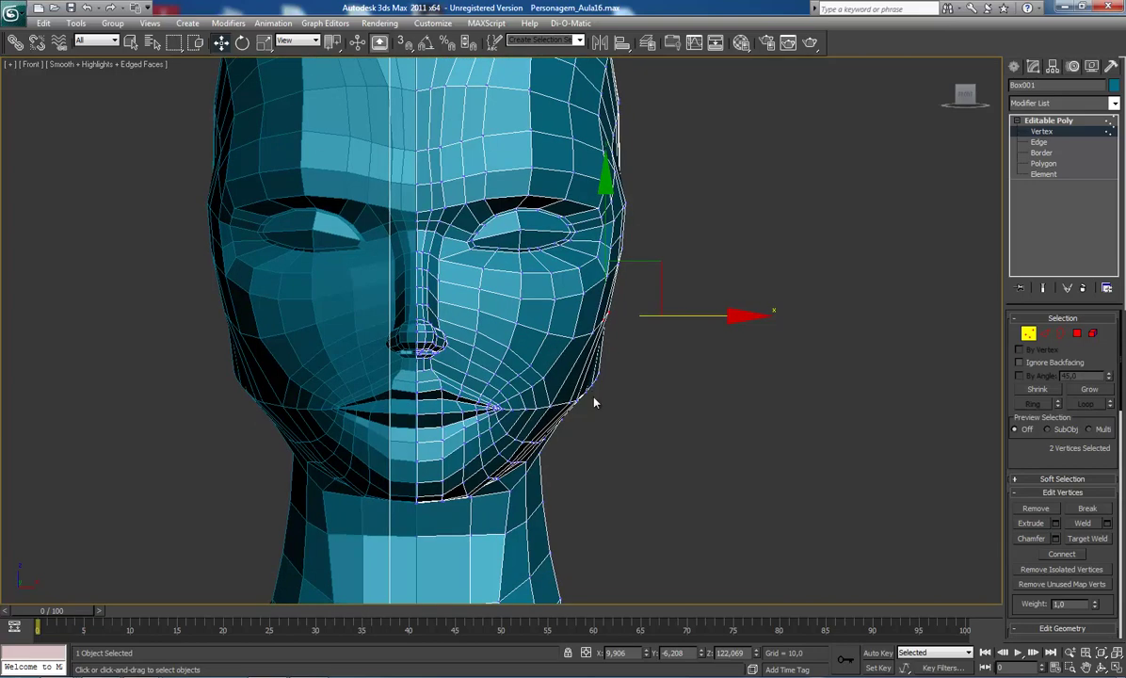
pyautogui.scroll(2, 648, 369)
# Step: Move two pairs of jaw vertices slightly inward and slide a single jaw vertex sideways
pyautogui.keyDown('ctrl'); pyautogui.moveTo(661, 369); pyautogui.dragTo(621, 410); pyautogui.keyUp('ctrl')
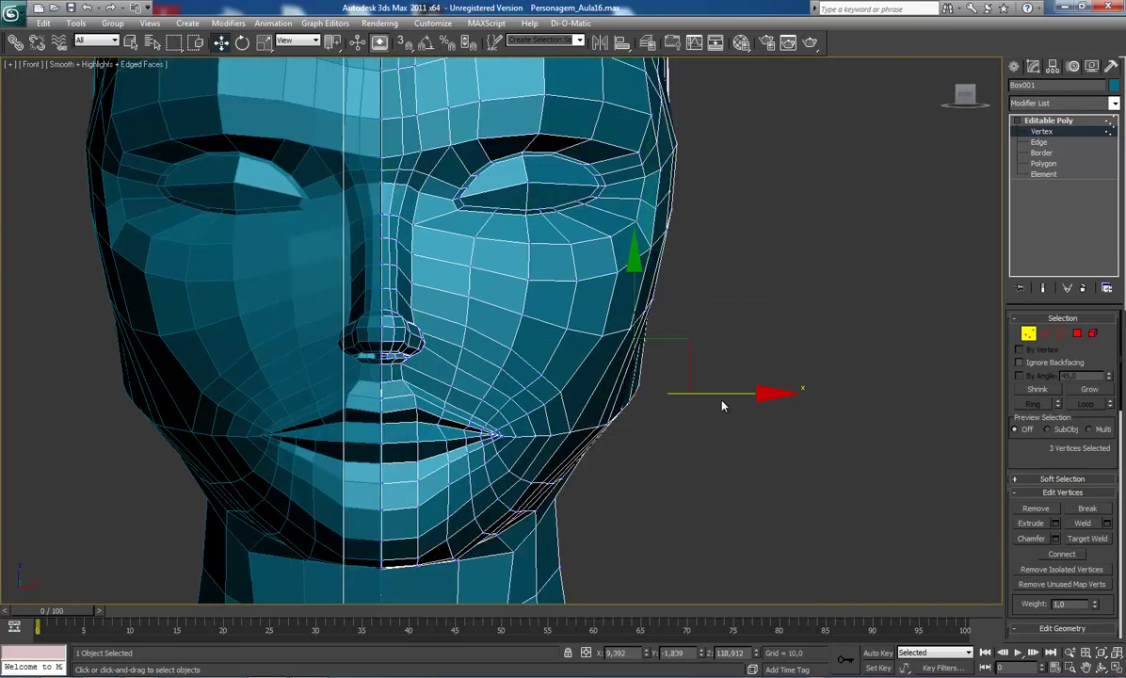
pyautogui.moveTo(730, 393); pyautogui.dragTo(717, 393)
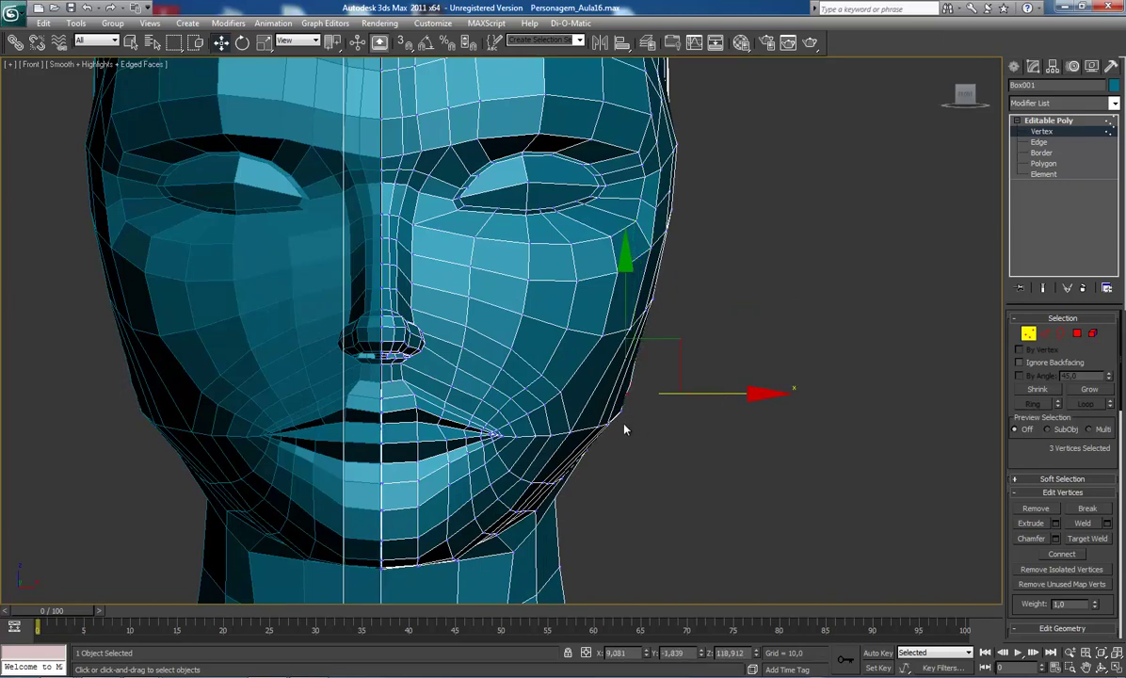
pyautogui.click(605, 424)
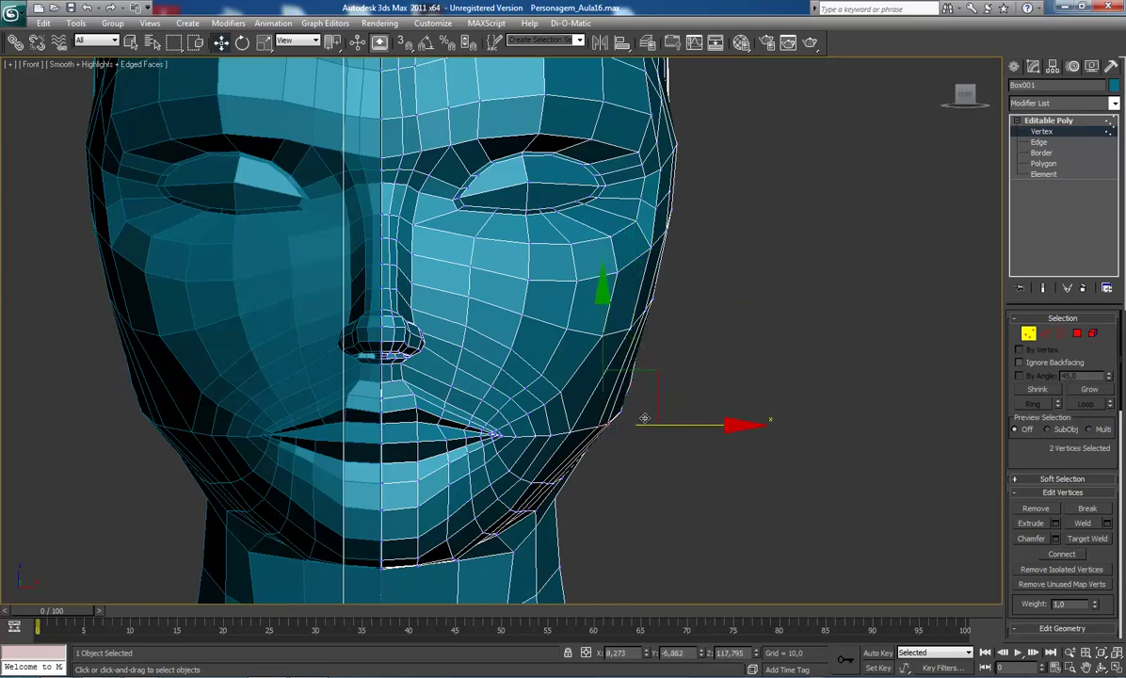
pyautogui.moveTo(665, 424); pyautogui.dragTo(662, 423)
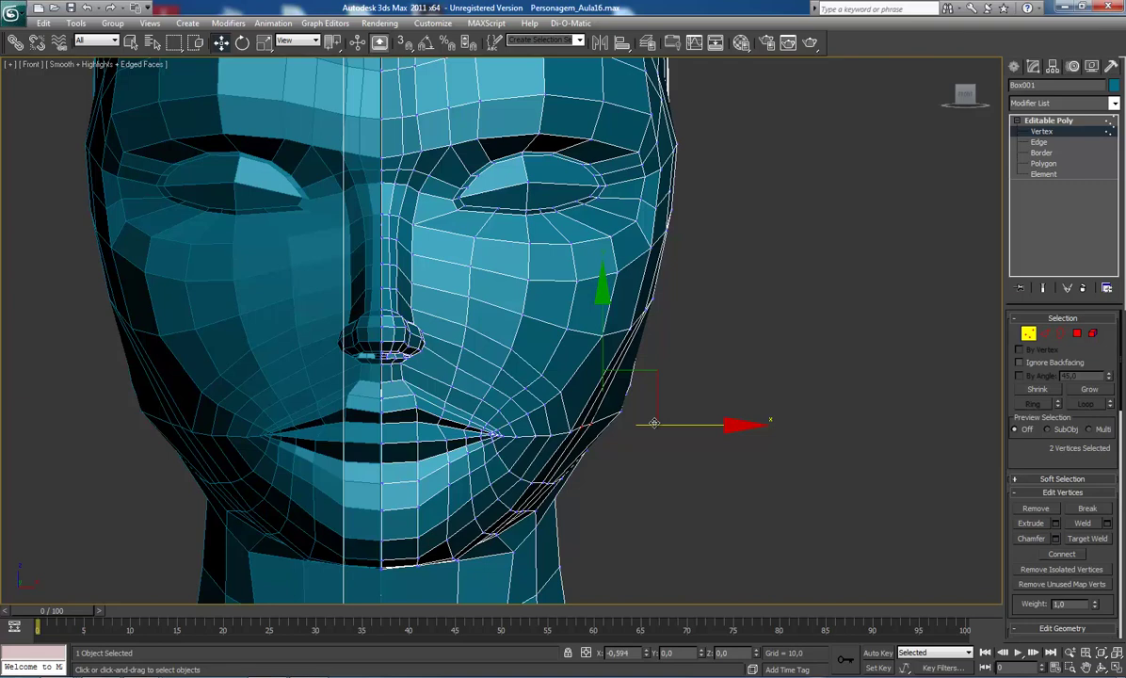
pyautogui.click(621, 412)
pyautogui.moveTo(674, 414); pyautogui.dragTo(688, 415)
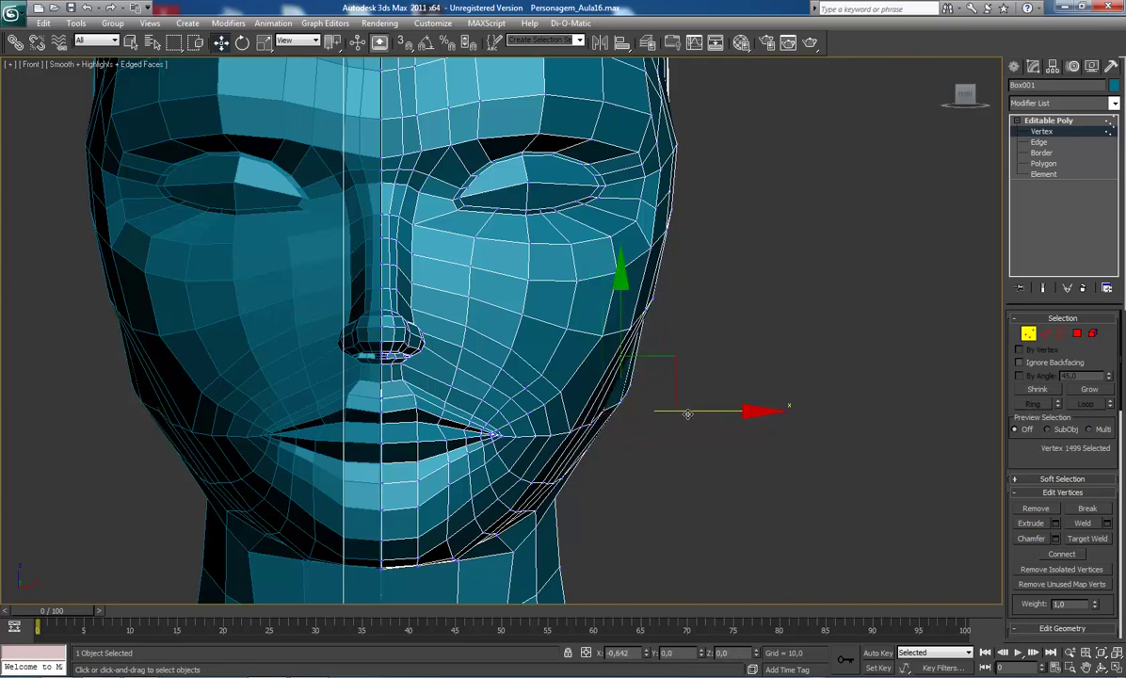
# Step: Reshape the jaw edge with another vertex and nudge the vertex beside the jaw outward
pyautogui.click(620, 403)
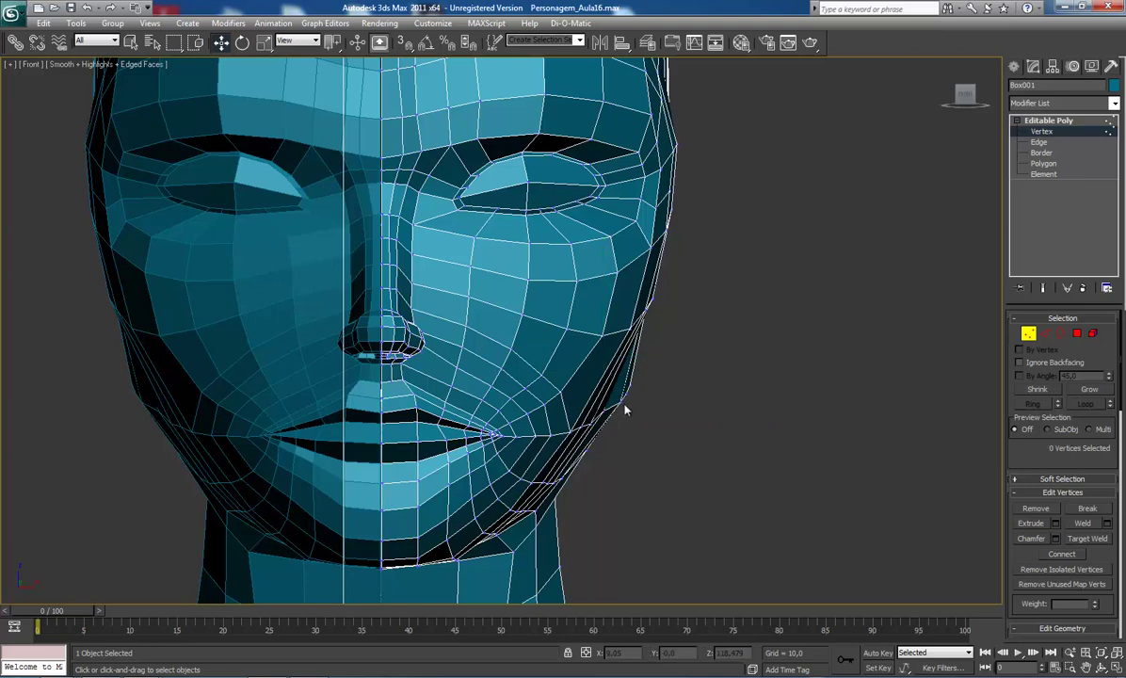
pyautogui.click(624, 406)
pyautogui.moveTo(692, 405)
pyautogui.mouseDown()
pyautogui.moveTo(633, 398)
pyautogui.moveTo(680, 392)
pyautogui.moveTo(650, 393)
pyautogui.mouseUp()
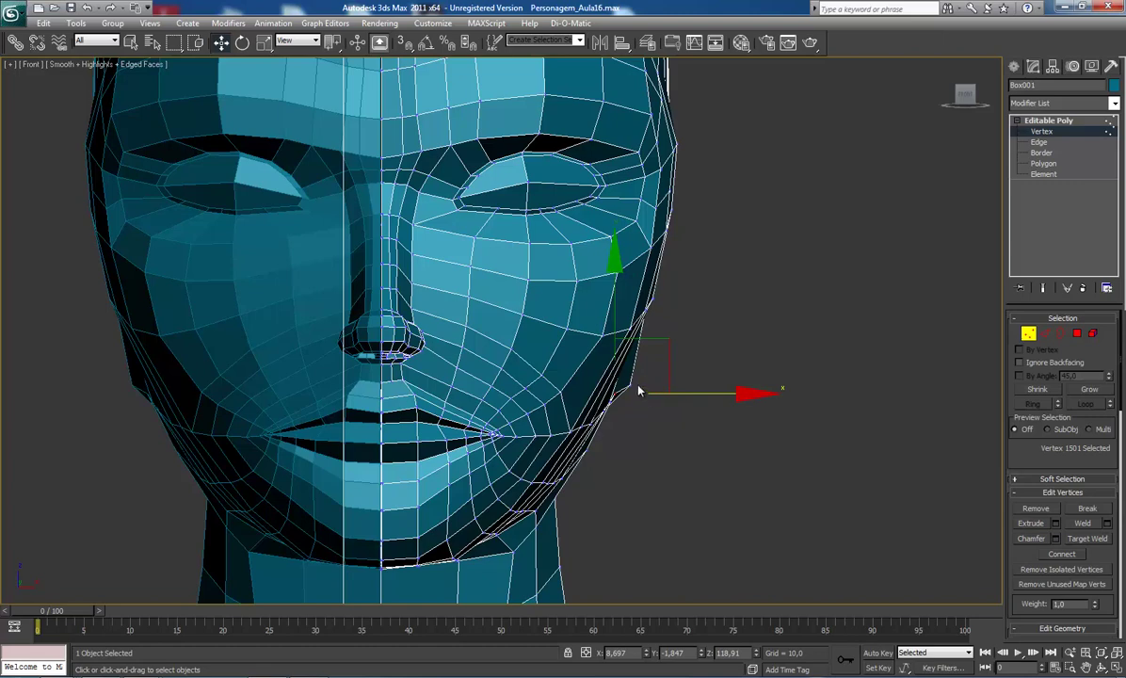
pyautogui.click(639, 390)
pyautogui.click(692, 385)
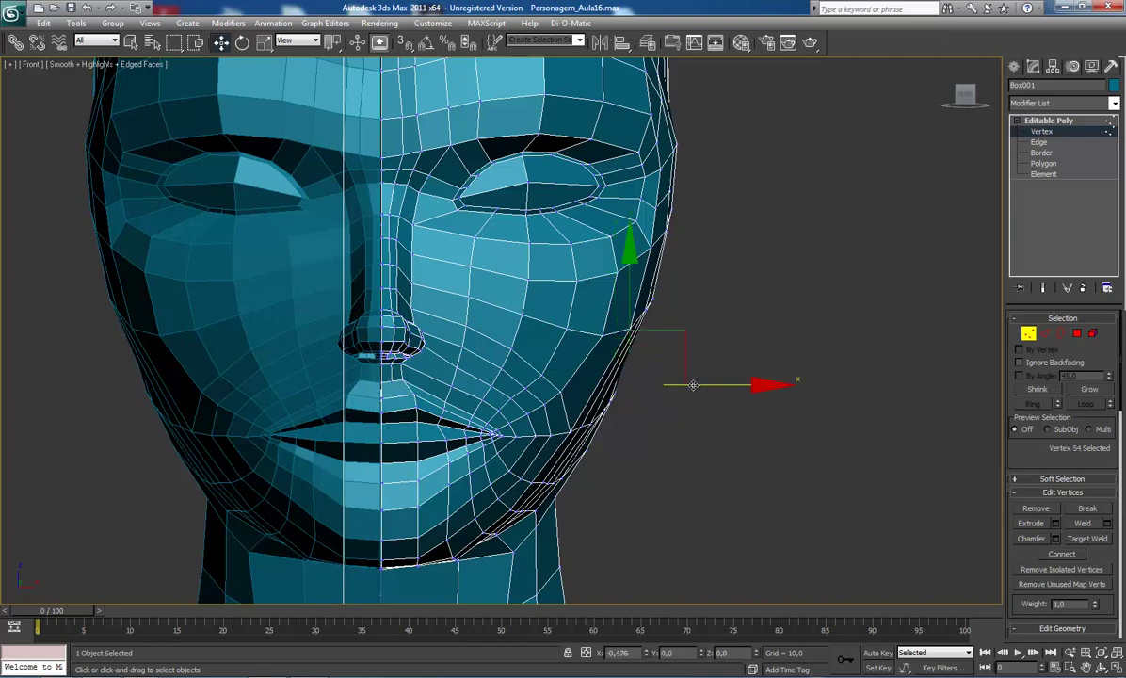
pyautogui.moveTo(693, 385); pyautogui.dragTo(694, 386)
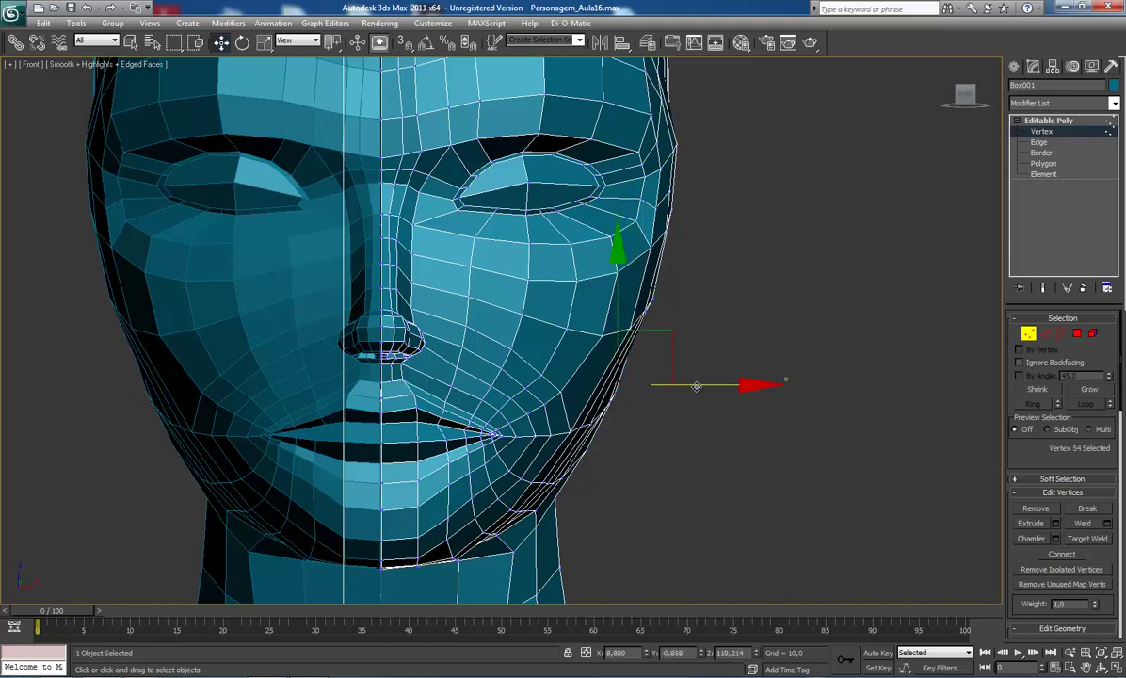
pyautogui.scroll(-4, 729, 419)
# Step: Switch to Perspective and orbit around the head from side to front
pyautogui.press('p')
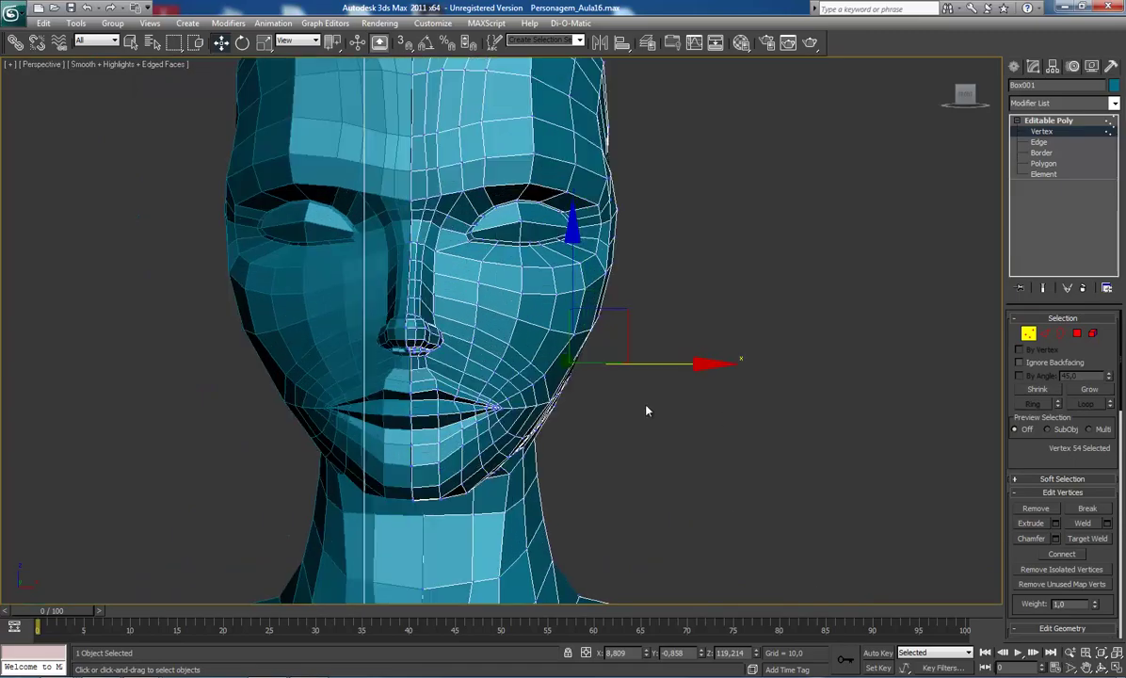
pyautogui.moveTo(635, 395)
pyautogui.keyDown('alt'); pyautogui.mouseDown(button='middle')
pyautogui.moveTo(514, 394)
pyautogui.moveTo(629, 393)
pyautogui.mouseUp(button='middle'); pyautogui.keyUp('alt')
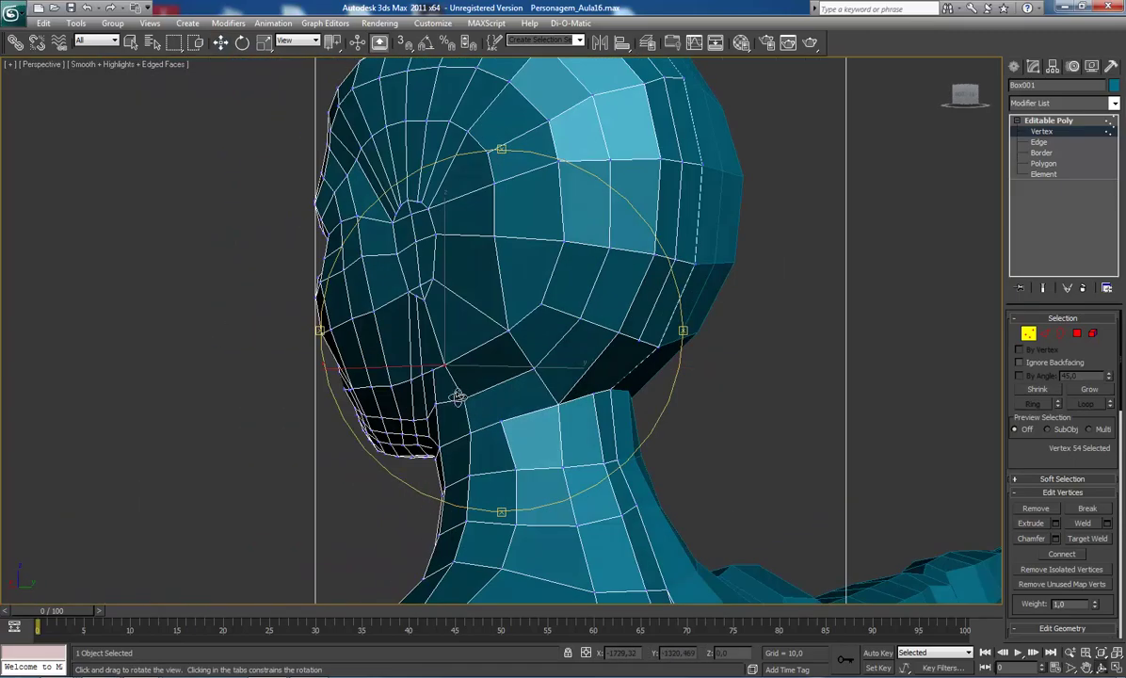
pyautogui.scroll(-3, 629, 394)
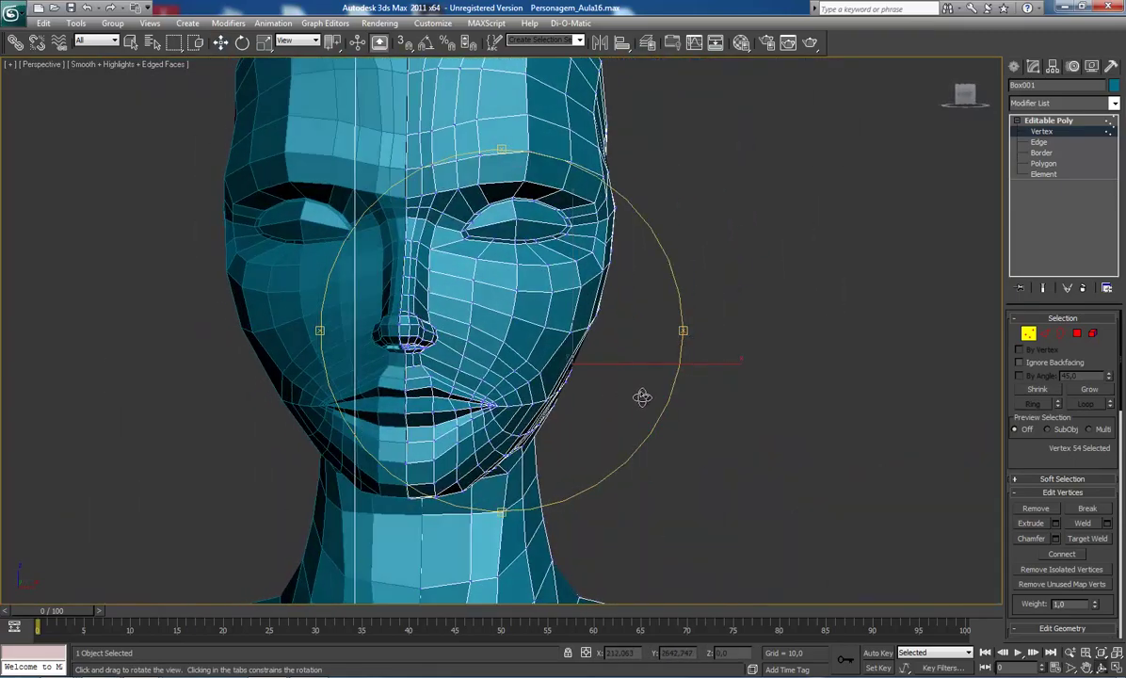
pyautogui.scroll(-3, 646, 395)
pyautogui.keyDown('alt'); pyautogui.moveTo(646, 400); pyautogui.dragTo(589, 395, button='middle'); pyautogui.keyUp('alt')
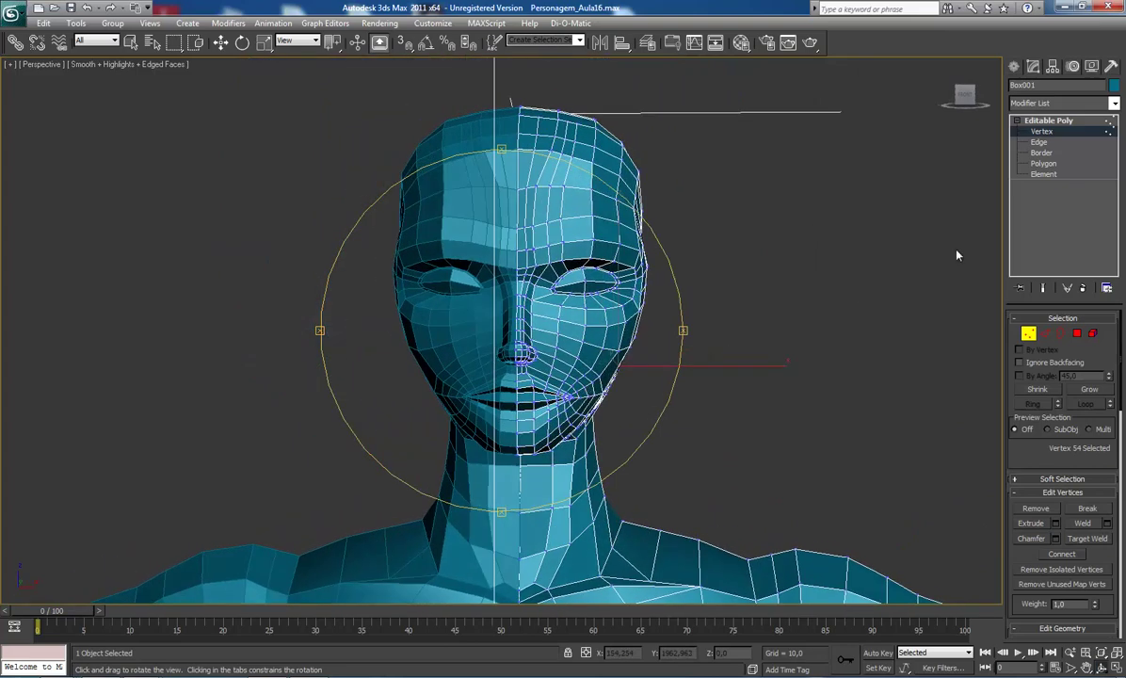
# Step: Exit Vertex level, toggle edged faces off and on, and orbit around the whole head
pyautogui.click(1032, 122)
pyautogui.moveTo(658, 352); pyautogui.dragTo(729, 365, button='middle')
pyautogui.scroll(3, 729, 364)
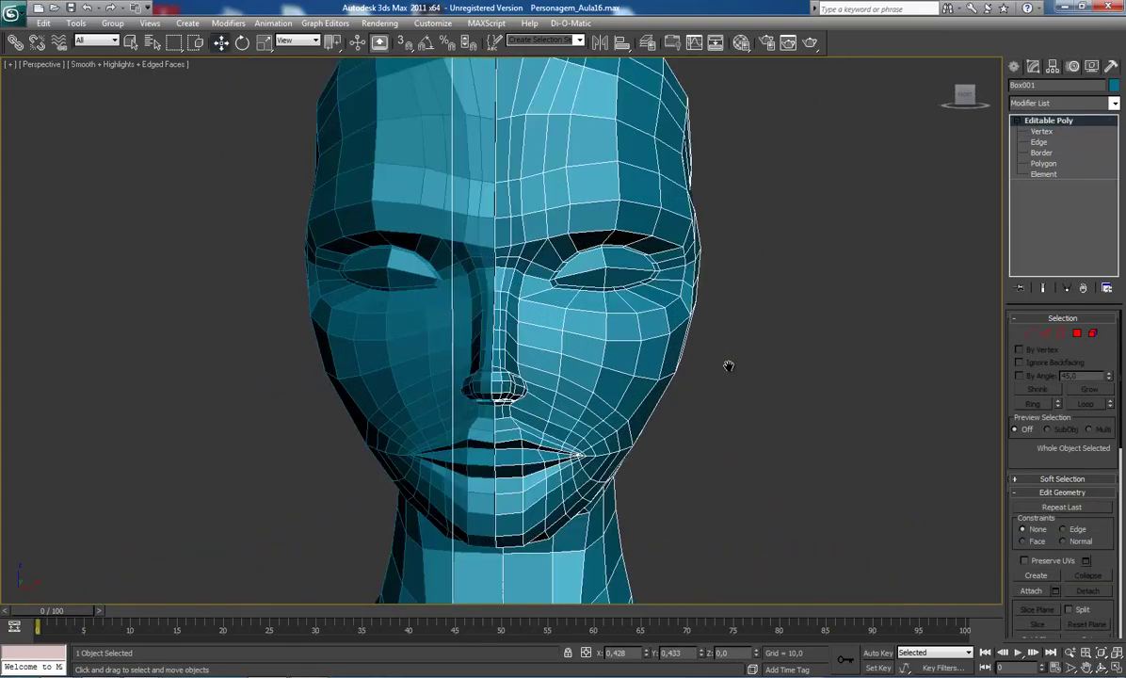
pyautogui.press('F4')
pyautogui.scroll(-4, 726, 374)
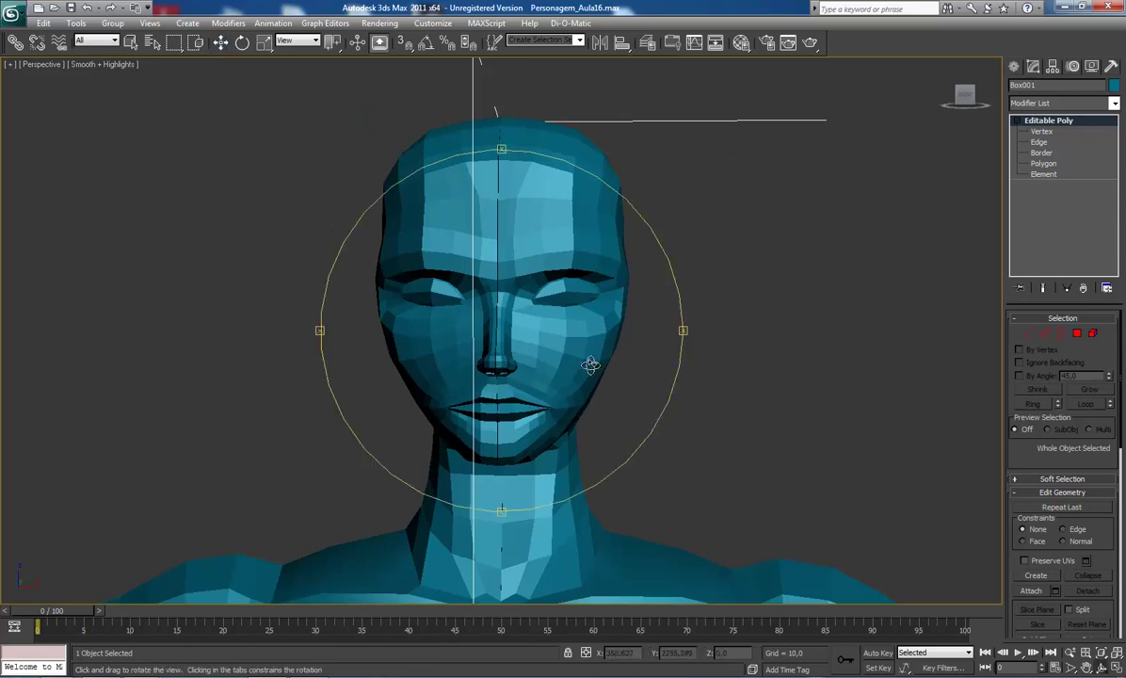
pyautogui.moveTo(590, 365)
pyautogui.keyDown('alt'); pyautogui.mouseDown(button='middle')
pyautogui.moveTo(469, 359)
pyautogui.moveTo(604, 354)
pyautogui.moveTo(503, 362)
pyautogui.moveTo(533, 359)
pyautogui.moveTo(542, 338)
pyautogui.moveTo(687, 400)
pyautogui.mouseUp(button='middle'); pyautogui.keyUp('alt')
pyautogui.press('F4')
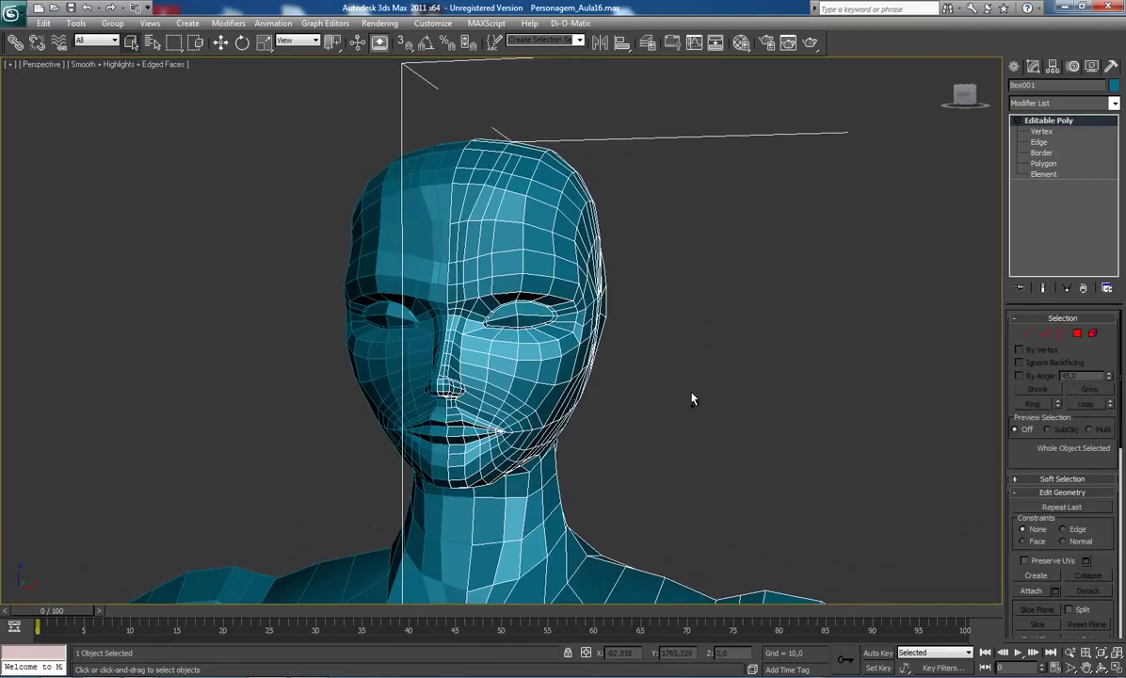
pyautogui.keyDown('alt'); pyautogui.moveTo(691, 398); pyautogui.dragTo(546, 398, button='middle'); pyautogui.keyUp('alt')
pyautogui.moveTo(355, 374)
pyautogui.keyDown('alt'); pyautogui.mouseDown(button='middle')
pyautogui.moveTo(457, 354)
pyautogui.moveTo(424, 351)
pyautogui.mouseUp(button='middle'); pyautogui.keyUp('alt')
# Step: At Vertex level, shift a back-of-head vertex slightly sideways along X
pyautogui.scroll(3, 503, 394)
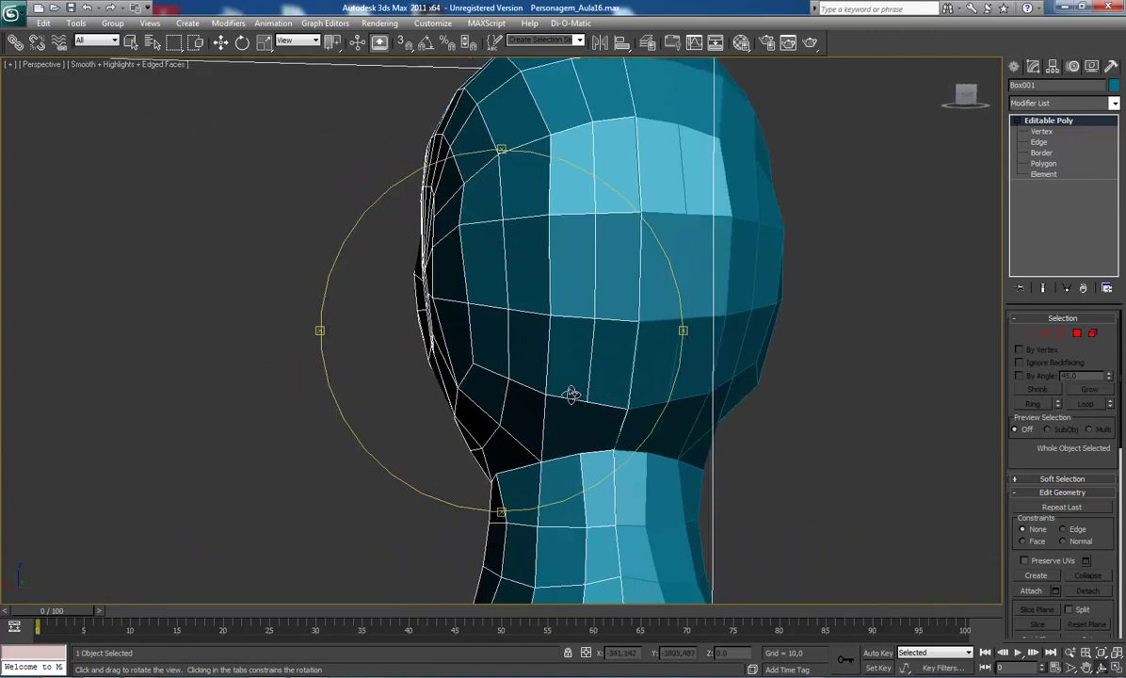
pyautogui.scroll(3, 525, 407)
pyautogui.press('1')
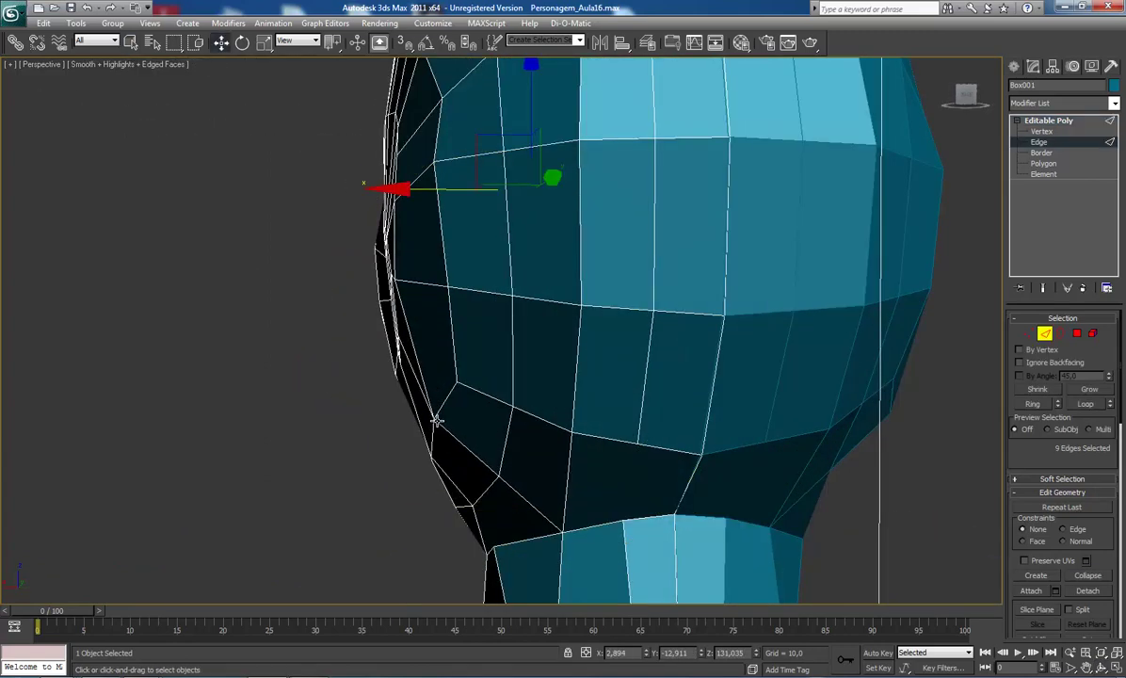
pyautogui.click(439, 421)
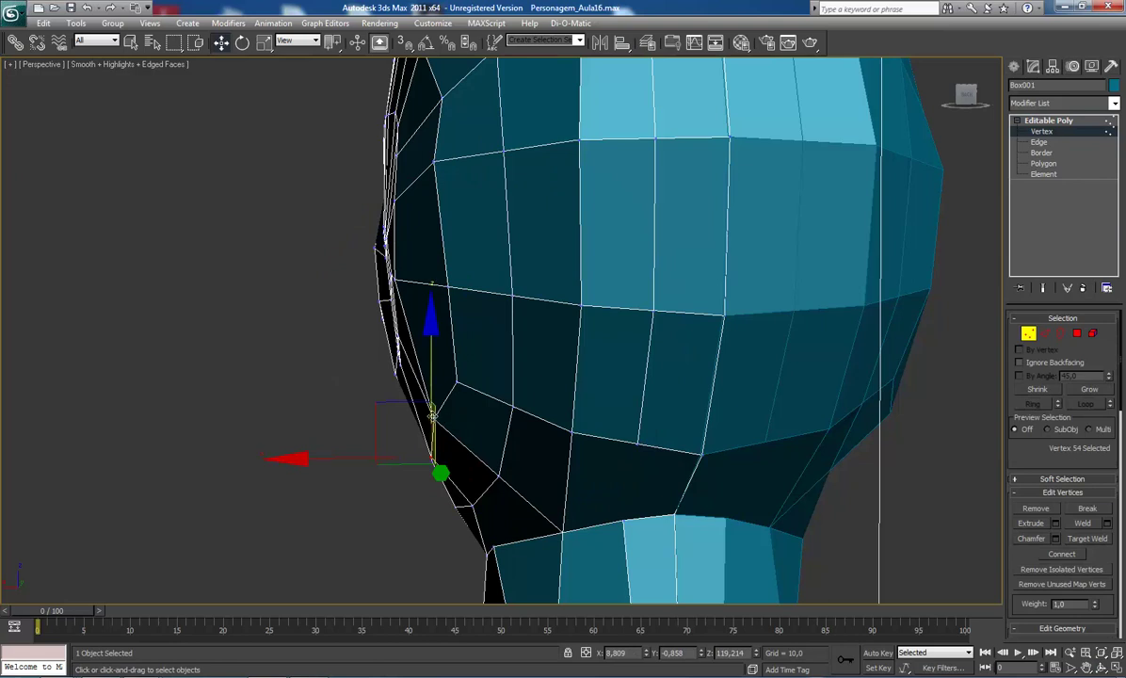
pyautogui.click(439, 420)
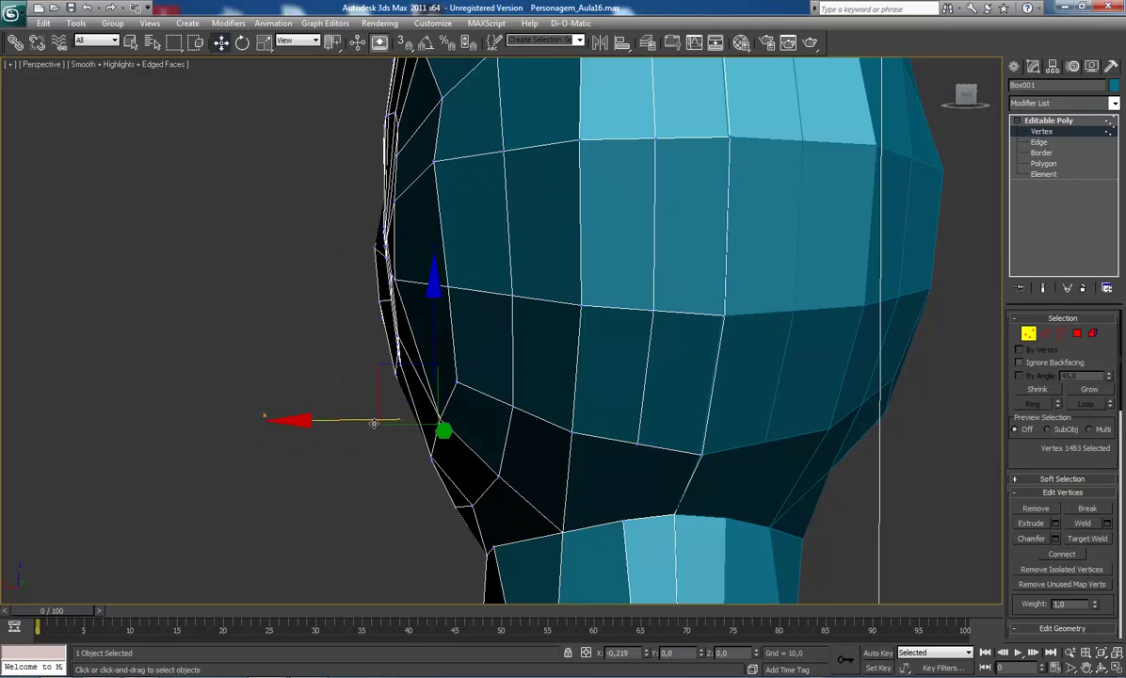
pyautogui.moveTo(373, 423); pyautogui.dragTo(379, 424)
# Step: Select two vertices on the lower back of the head above the neck
pyautogui.click(636, 445)
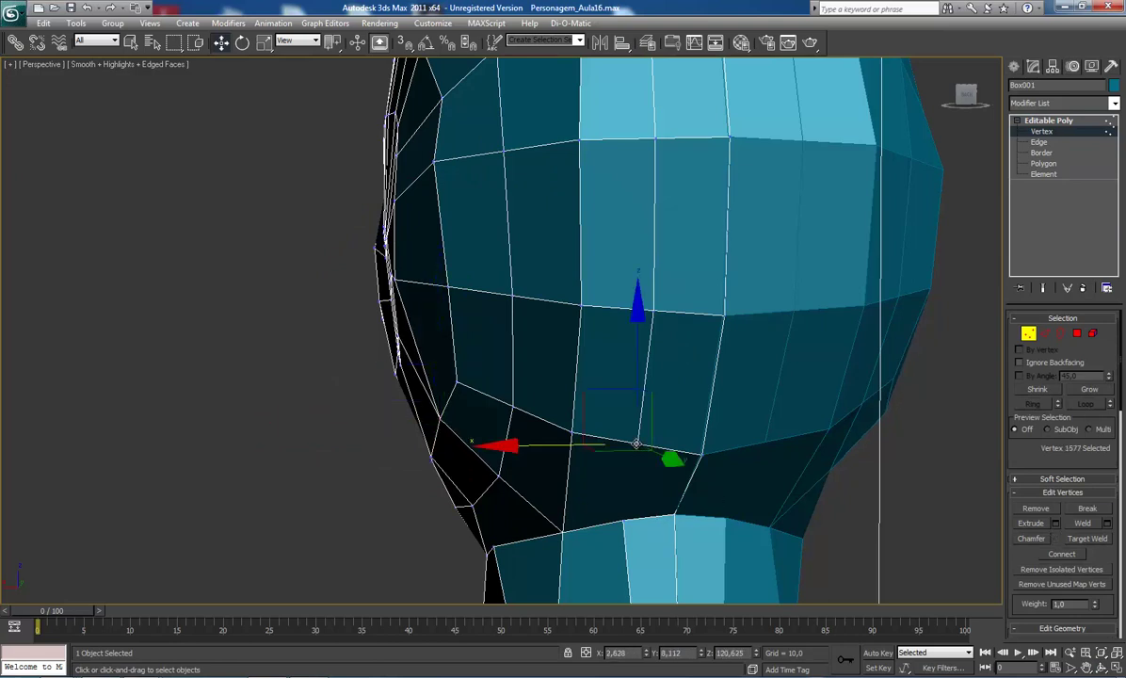
pyautogui.keyDown('ctrl'); pyautogui.click(625, 520); pyautogui.keyUp('ctrl')
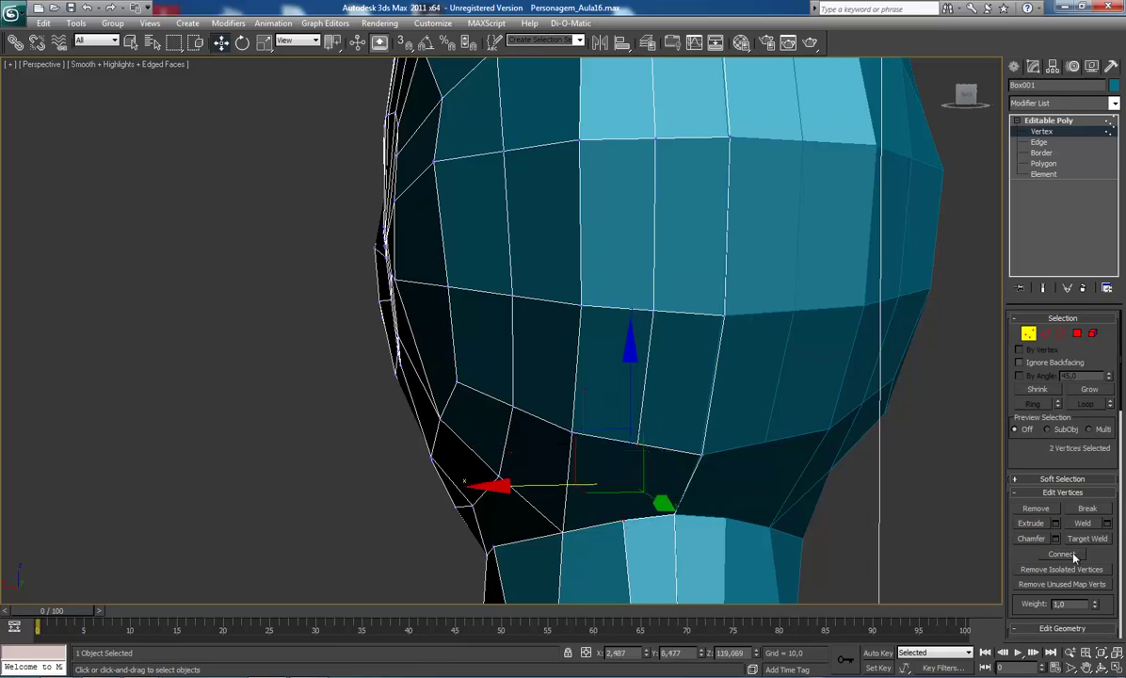
pyautogui.scroll(-1, 576, 403)
pyautogui.scroll(-4, 577, 403)
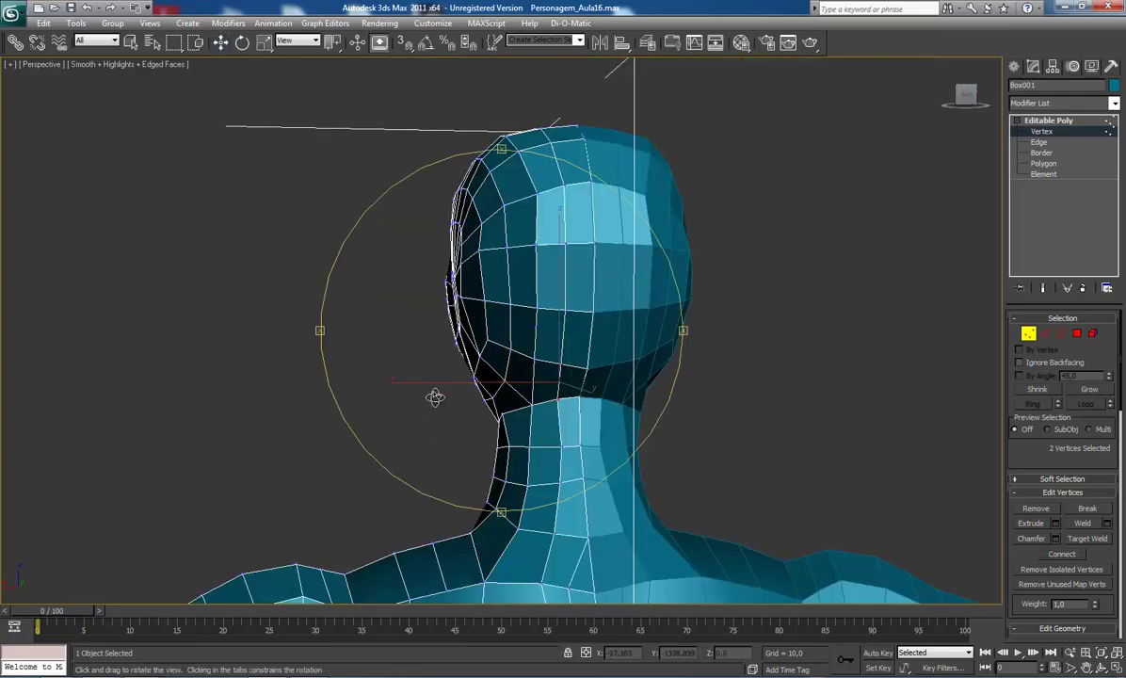
pyautogui.moveTo(435, 398)
pyautogui.keyDown('alt'); pyautogui.mouseDown(button='middle')
pyautogui.moveTo(538, 376)
pyautogui.moveTo(578, 384)
pyautogui.moveTo(515, 395)
pyautogui.moveTo(540, 397)
pyautogui.moveTo(515, 398)
pyautogui.moveTo(507, 409)
pyautogui.moveTo(523, 421)
pyautogui.moveTo(515, 414)
pyautogui.mouseUp(button='middle'); pyautogui.keyUp('alt')
pyautogui.scroll(2, 512, 405)
pyautogui.scroll(1, 515, 402)
pyautogui.scroll(2, 517, 400)
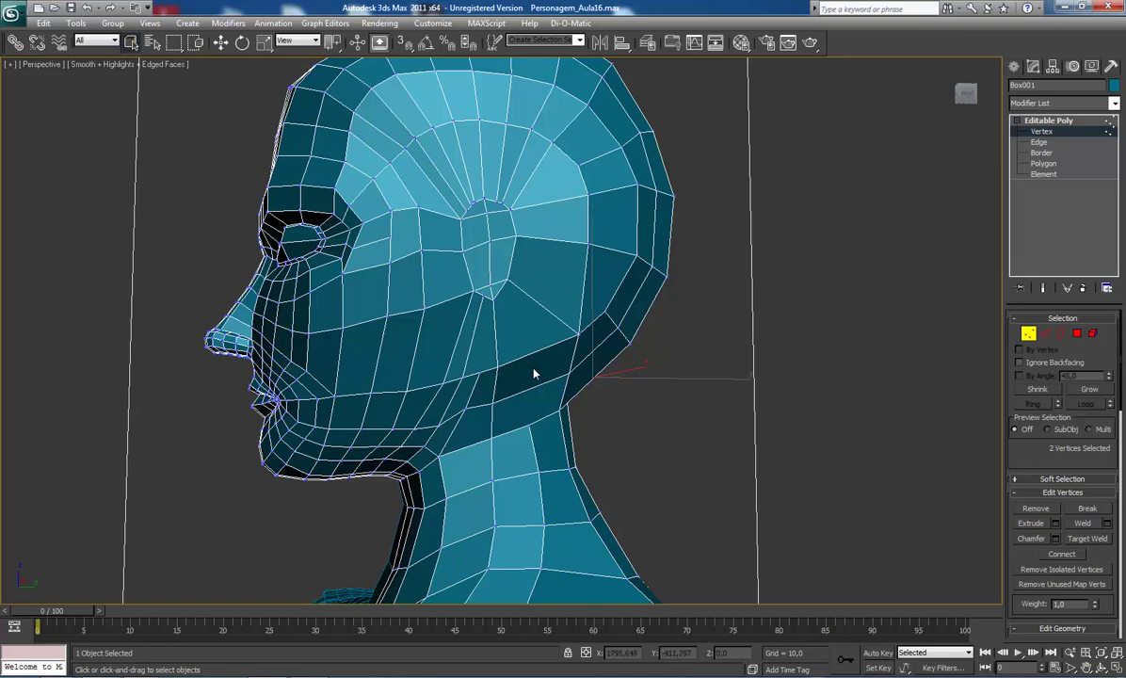
pyautogui.moveTo(534, 374)
pyautogui.keyDown('alt'); pyautogui.mouseDown(button='middle')
pyautogui.moveTo(568, 368)
pyautogui.moveTo(516, 359)
pyautogui.mouseUp(button='middle'); pyautogui.keyUp('alt')
pyautogui.scroll(1, 509, 363)
pyautogui.scroll(4, 504, 361)
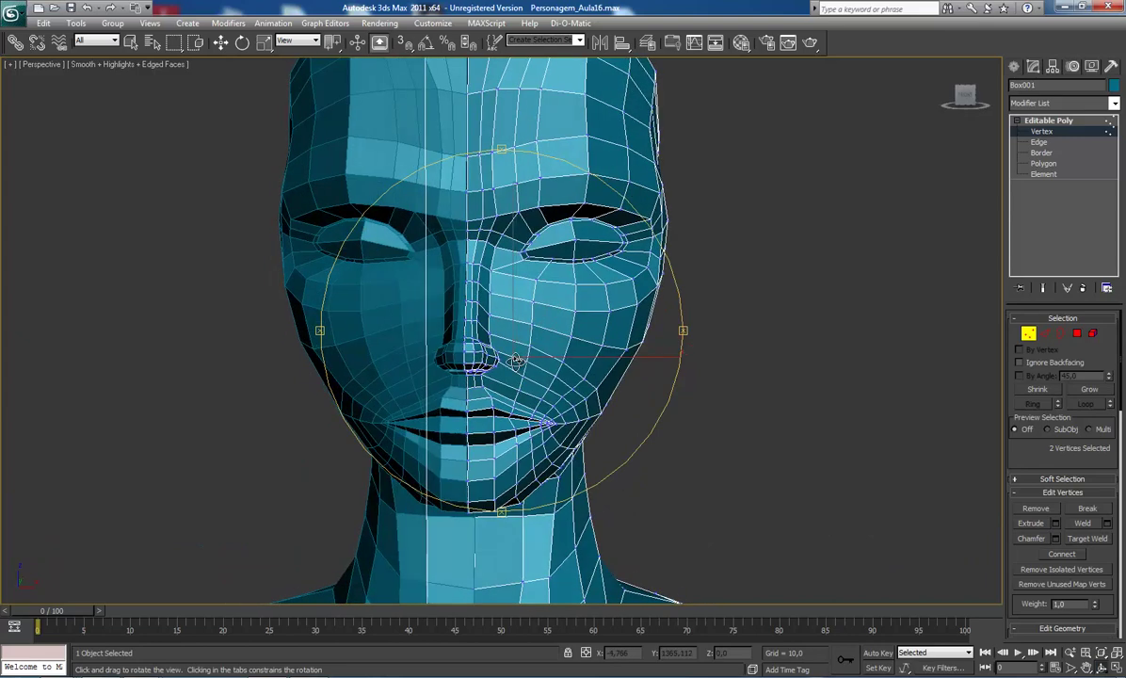